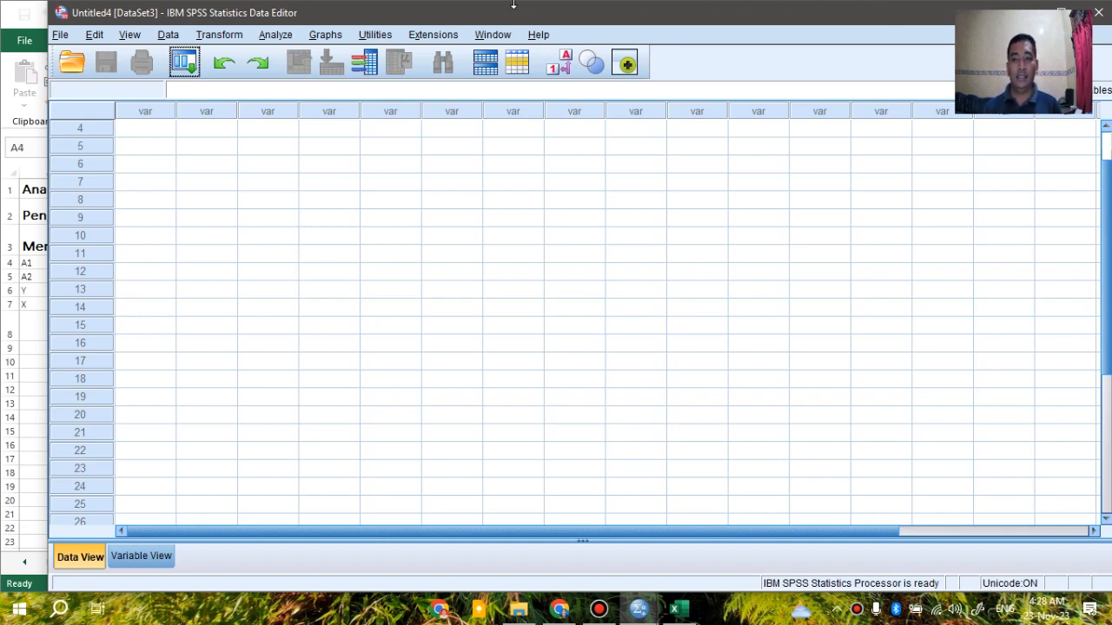
Switch to the Excel workbook and examine the Anacova 1 jalur study title and the definitions of A1, A2, Y and X
{"action": "left_click", "coordinate": [4, 4]}
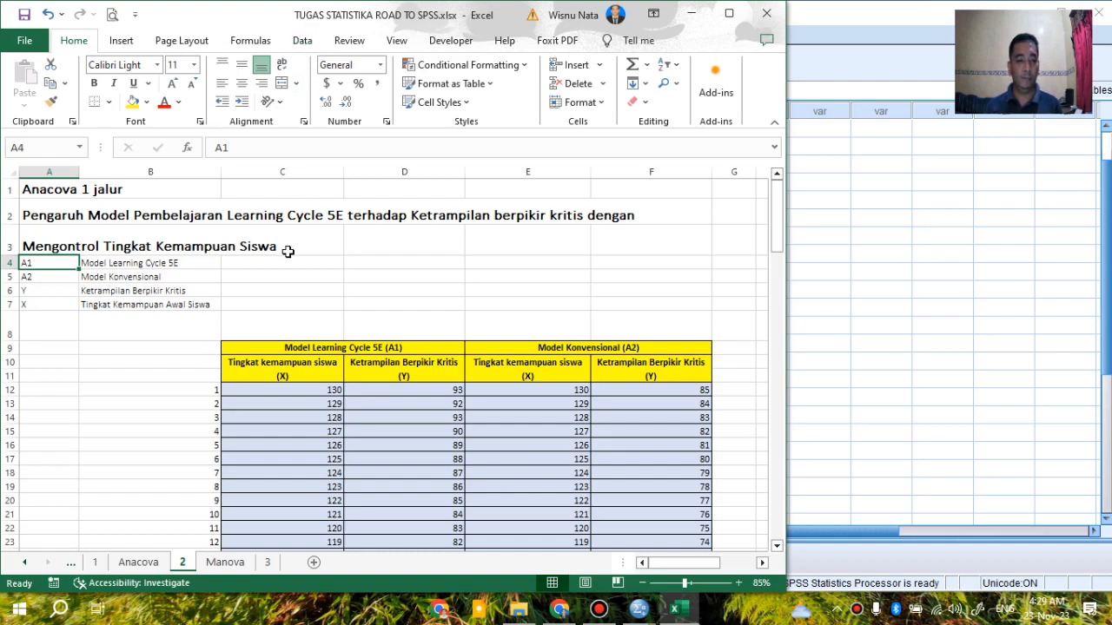
{"action": "scroll", "coordinate": [286, 248], "scroll_direction": "down", "scroll_amount": 1, "text": "ctrl"}
{"action": "scroll", "coordinate": [286, 248], "scroll_direction": "down", "scroll_amount": 1}
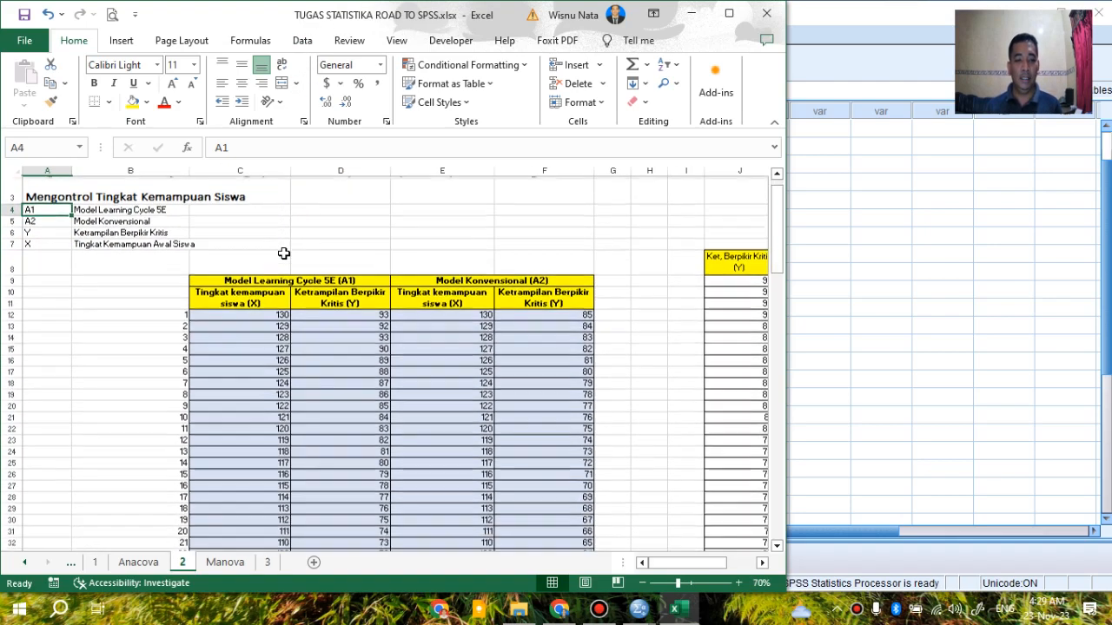
{"action": "scroll", "coordinate": [287, 248], "scroll_direction": "up", "scroll_amount": 1}
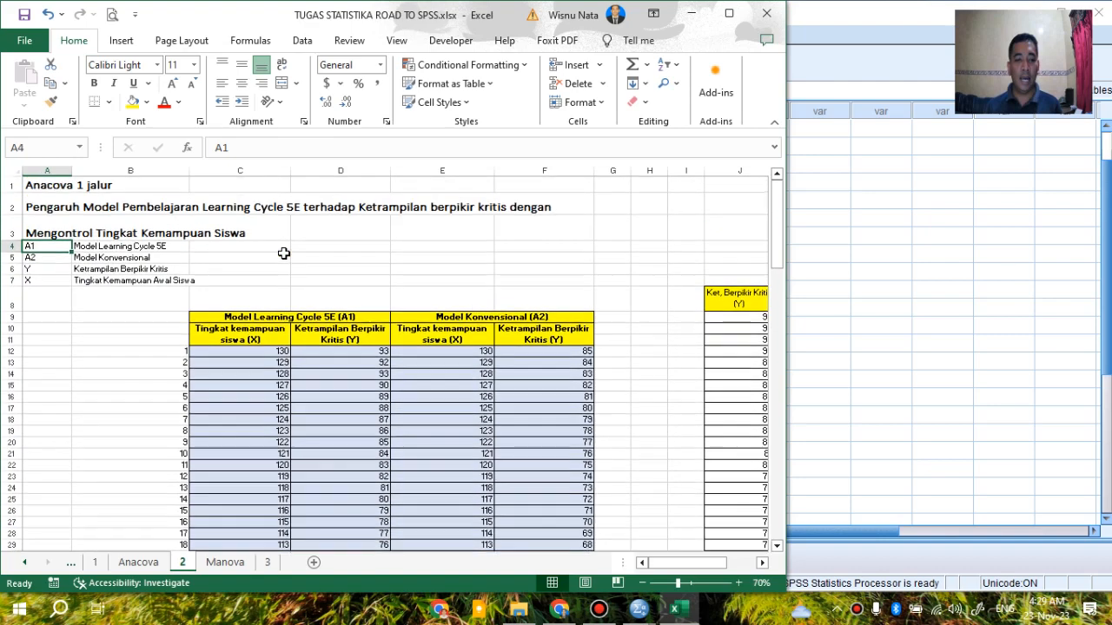
{"action": "left_click", "coordinate": [833, 16]}
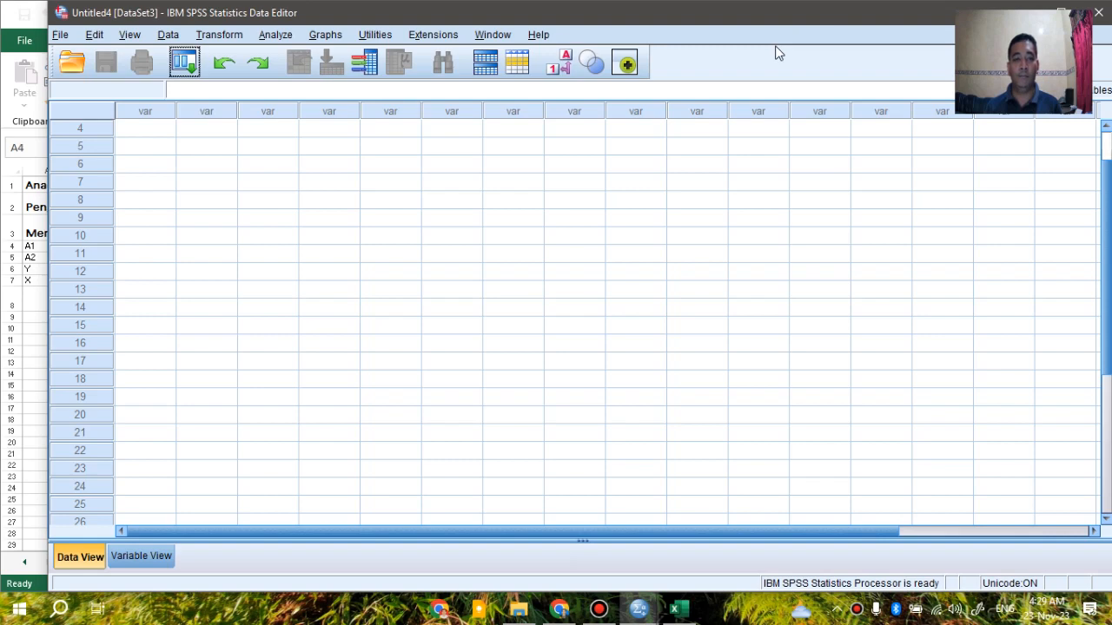
{"action": "left_click", "coordinate": [17, 96]}
{"action": "left_click", "coordinate": [38, 193]}
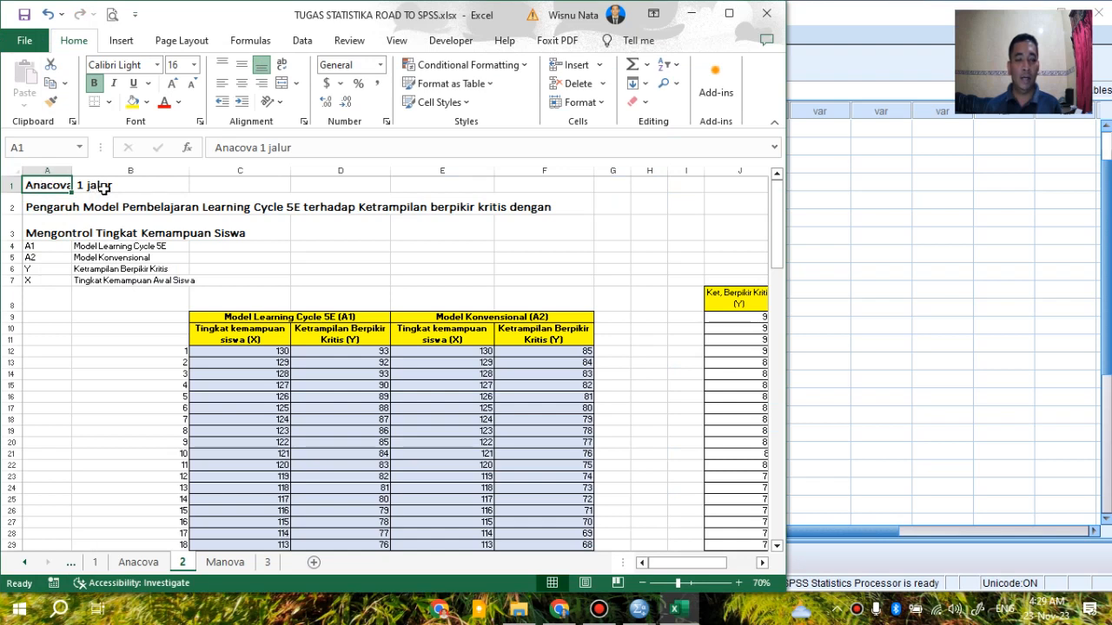
{"action": "left_click", "coordinate": [41, 209]}
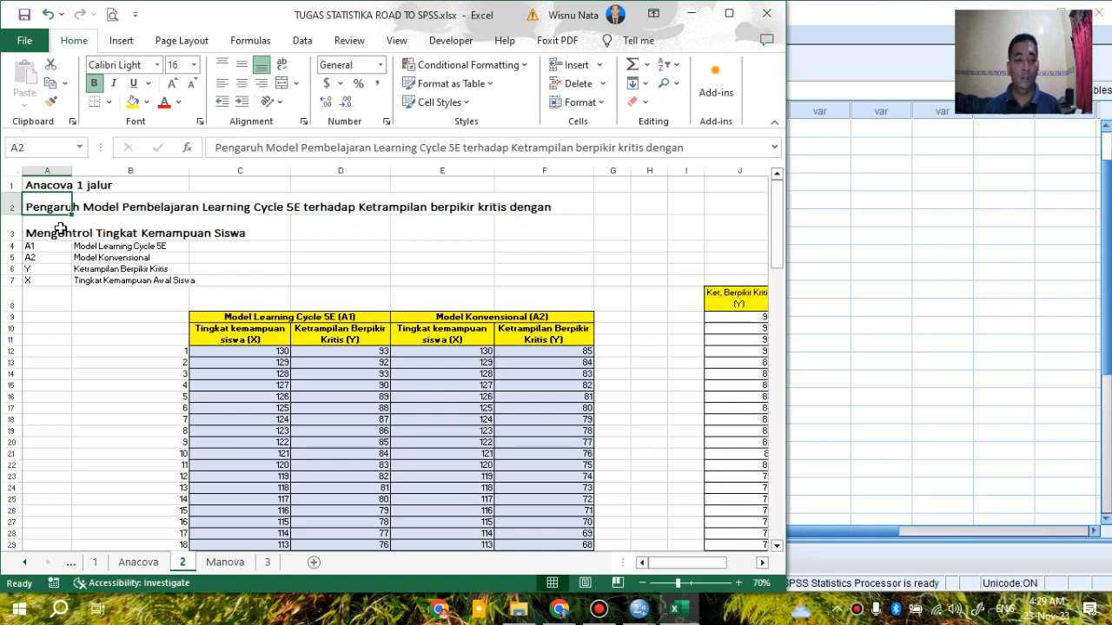
{"action": "left_click", "coordinate": [60, 228]}
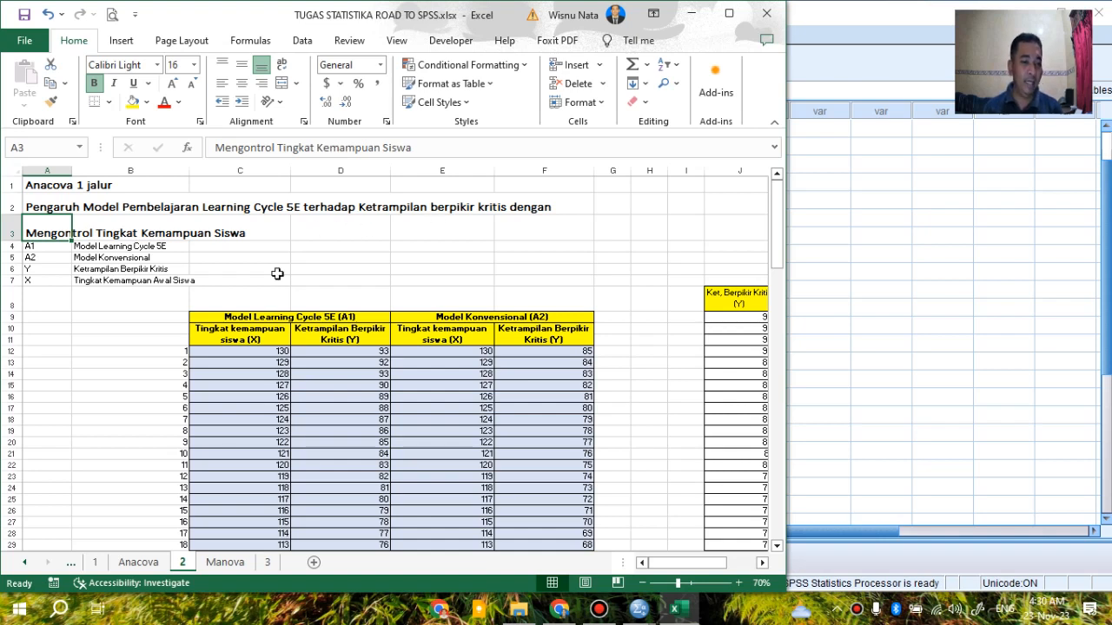
{"action": "left_click", "coordinate": [150, 270]}
{"action": "left_click", "coordinate": [43, 284]}
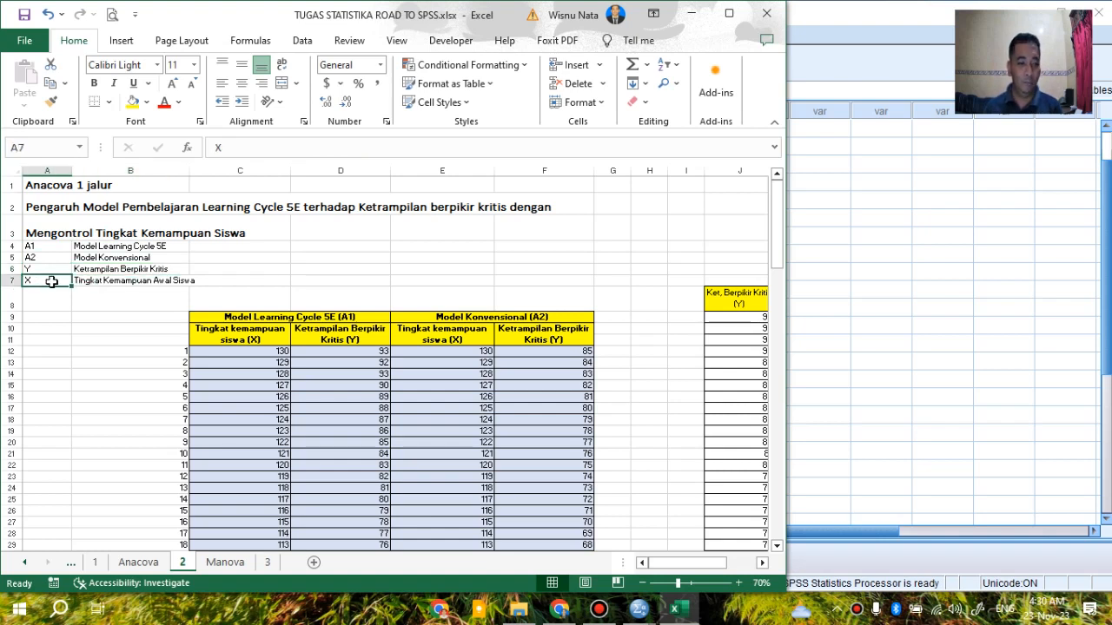
{"action": "left_click", "coordinate": [119, 283]}
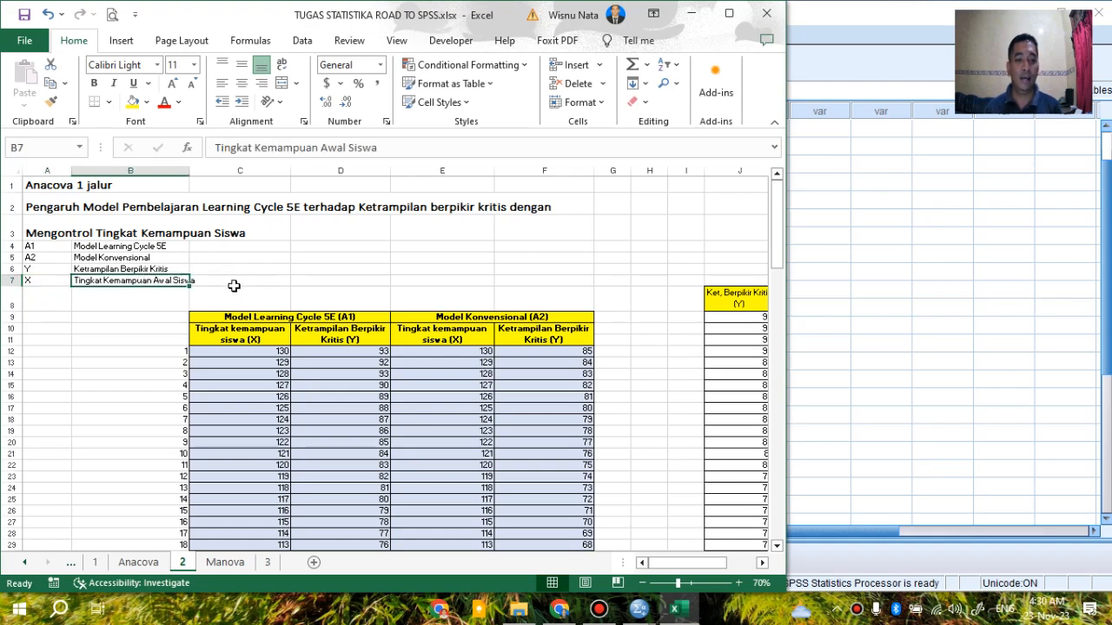
Examine the source table's X and Y columns for Model Learning Cycle 5E (A1) and Model Konvensional (A2)
{"action": "scroll", "coordinate": [253, 298], "scroll_direction": "down", "scroll_amount": 1}
{"action": "scroll", "coordinate": [253, 298], "scroll_direction": "down", "scroll_amount": 1}
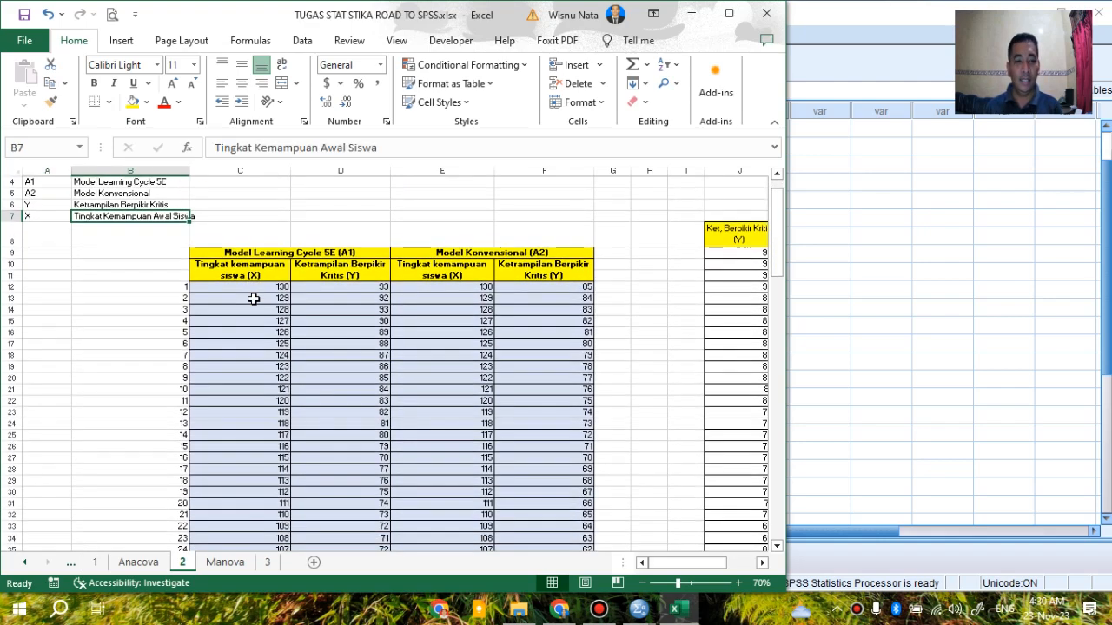
{"action": "scroll", "coordinate": [288, 276], "scroll_direction": "down", "scroll_amount": 1, "text": "ctrl"}
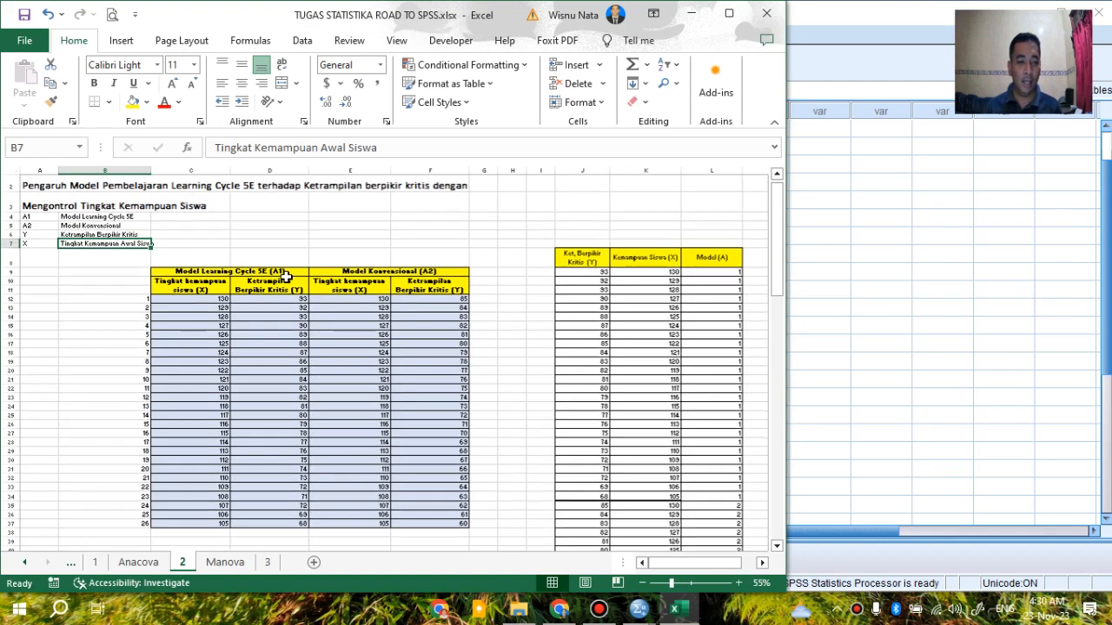
{"action": "scroll", "coordinate": [222, 250], "scroll_direction": "down", "scroll_amount": 2}
{"action": "scroll", "coordinate": [222, 250], "scroll_direction": "up", "scroll_amount": 1}
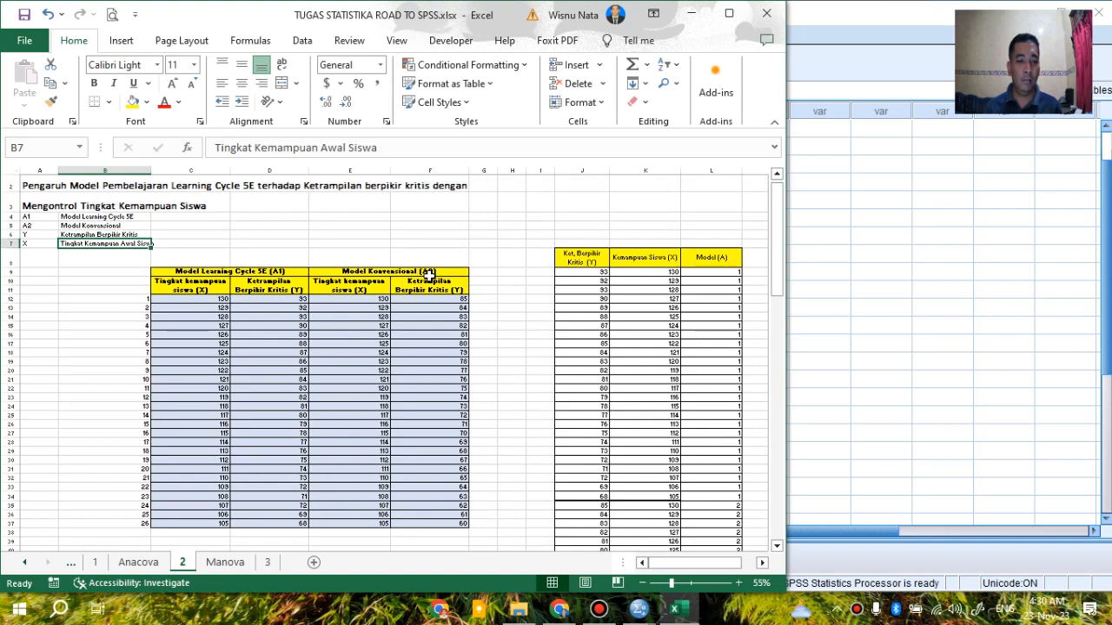
{"action": "left_click", "coordinate": [217, 285]}
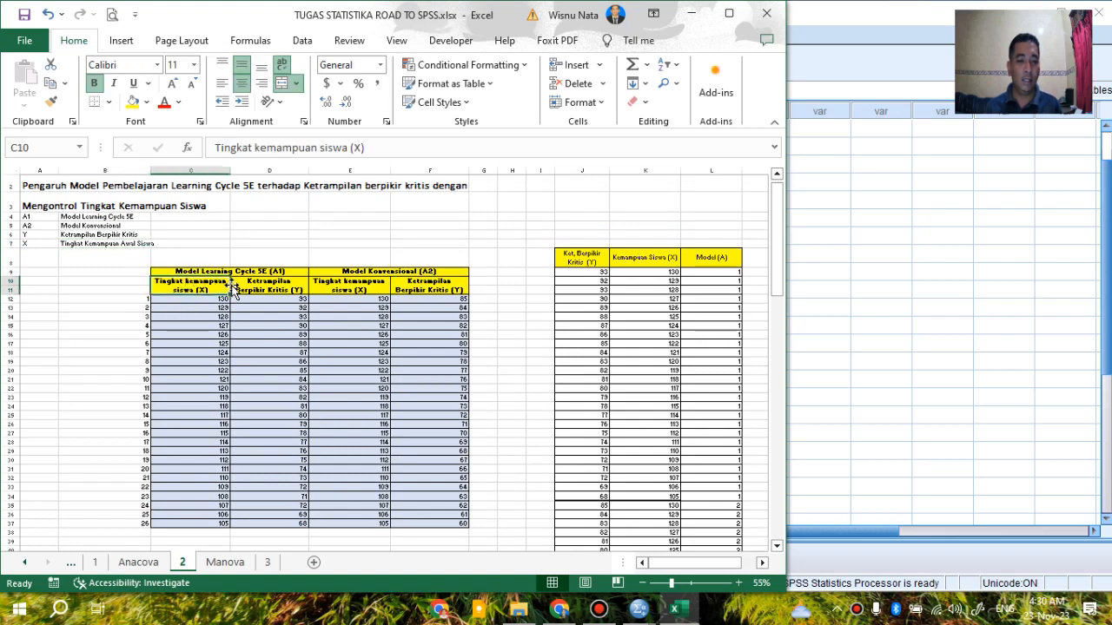
{"action": "left_click", "coordinate": [240, 289]}
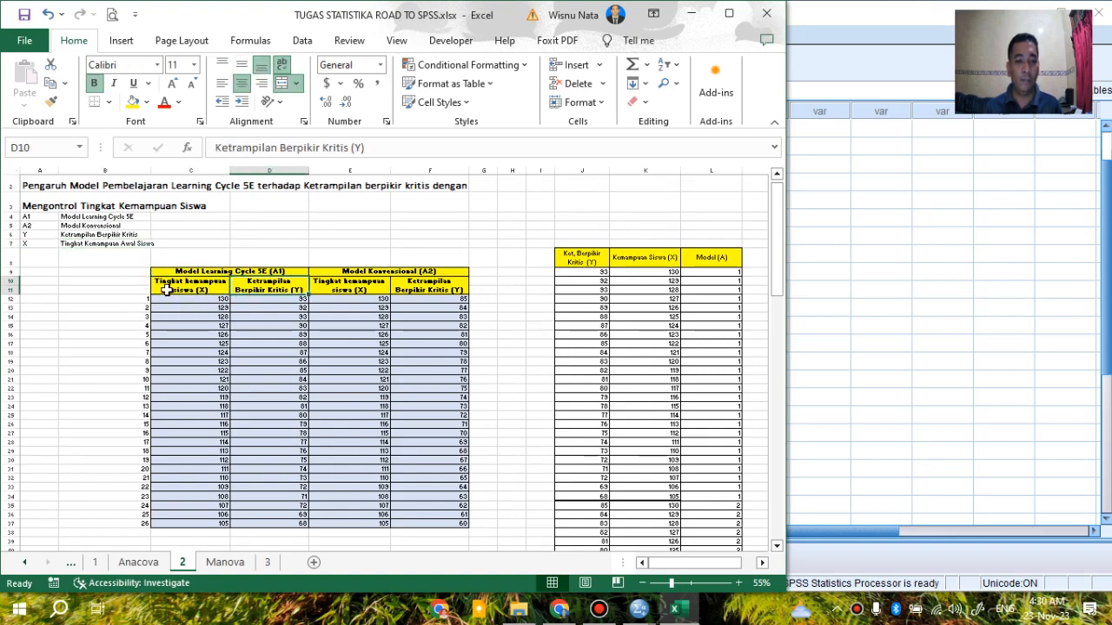
{"action": "left_click", "coordinate": [276, 270]}
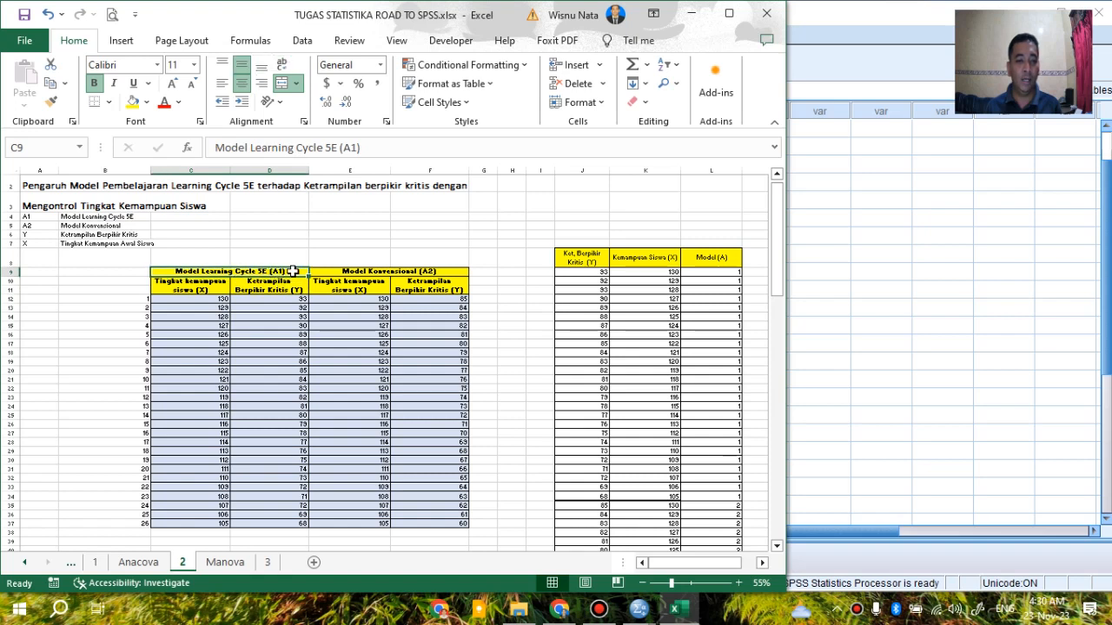
{"action": "left_click", "coordinate": [346, 272]}
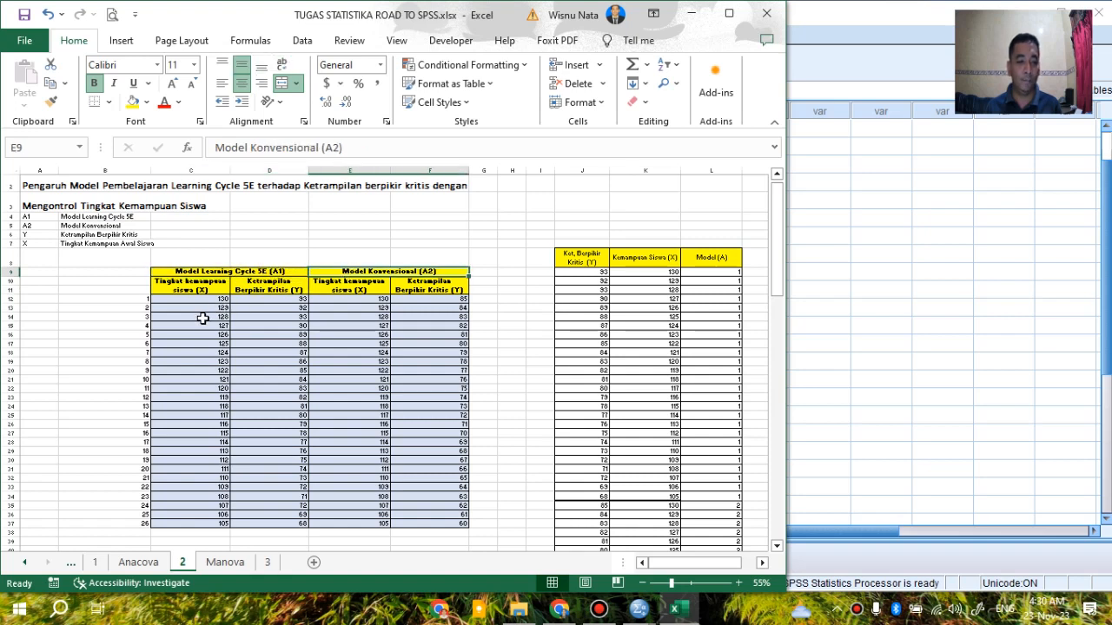
{"action": "scroll", "coordinate": [200, 314], "scroll_direction": "down", "scroll_amount": 1}
{"action": "scroll", "coordinate": [201, 312], "scroll_direction": "up", "scroll_amount": 1}
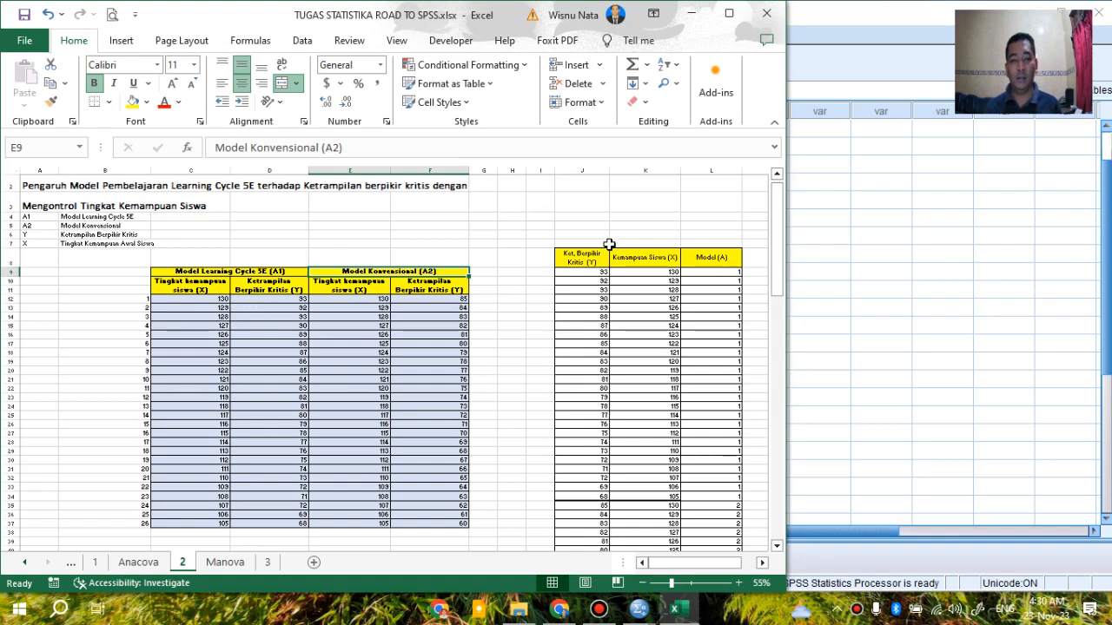
Examine the stacked table's Y, X and Model (A) columns, including how the model groups are coded 1 and 2
{"action": "scroll", "coordinate": [611, 250], "scroll_direction": "down", "scroll_amount": 1}
{"action": "scroll", "coordinate": [596, 242], "scroll_direction": "up", "scroll_amount": 1}
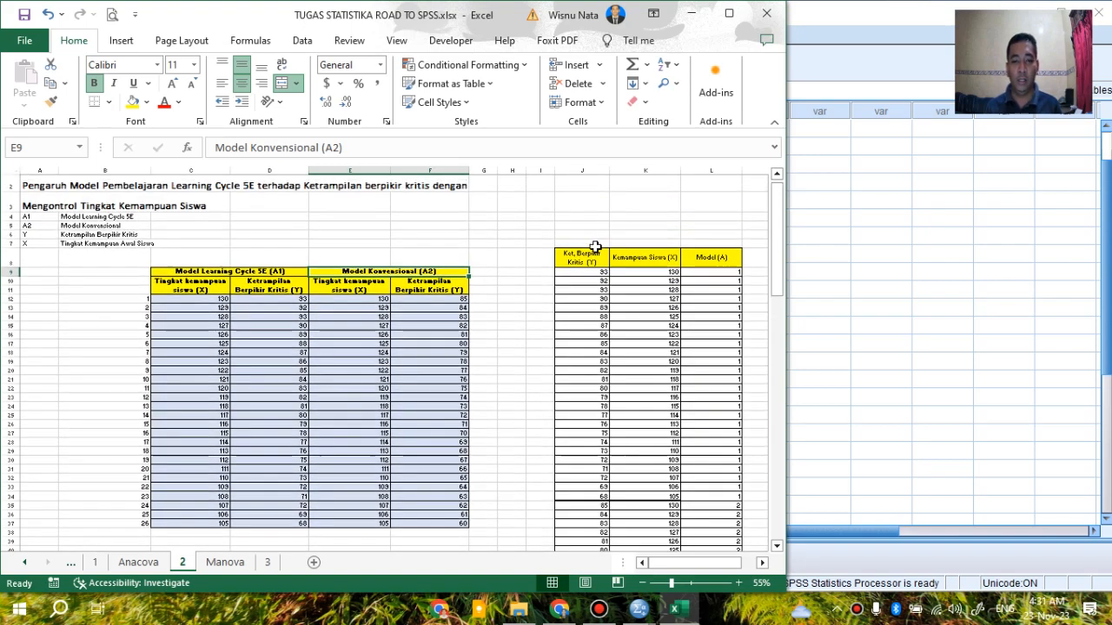
{"action": "left_click", "coordinate": [576, 273]}
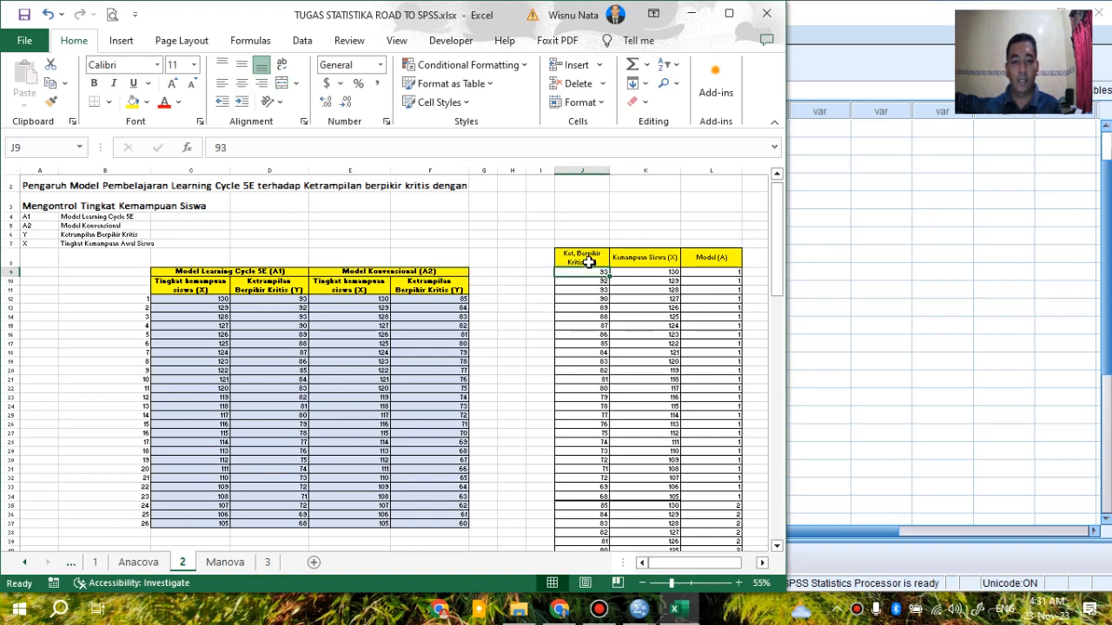
{"action": "left_click", "coordinate": [590, 254]}
{"action": "left_click", "coordinate": [666, 259]}
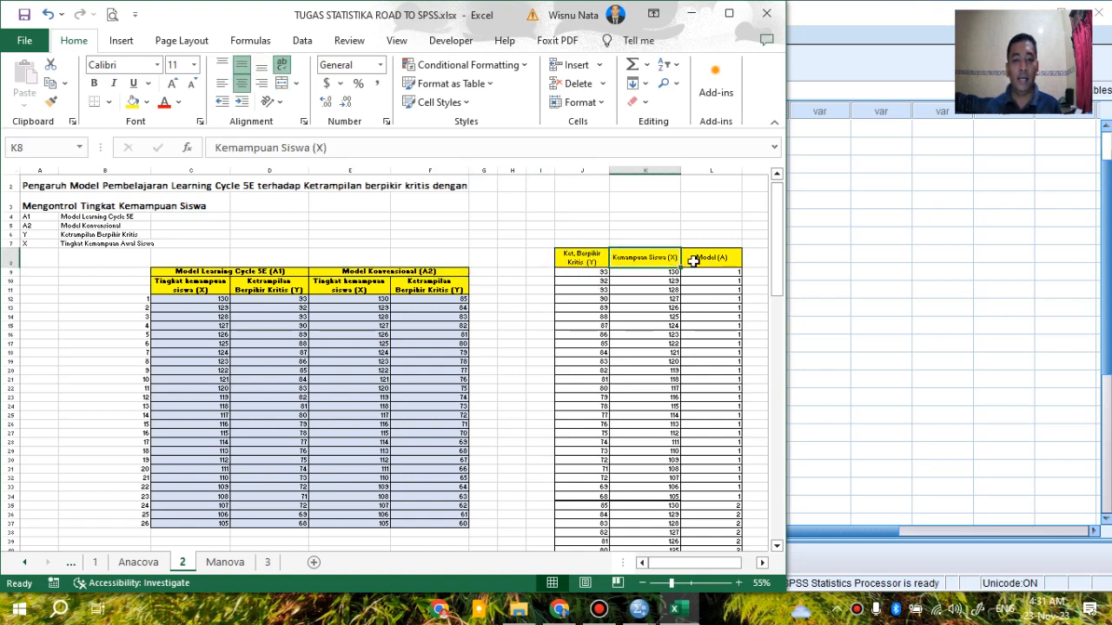
{"action": "left_click", "coordinate": [712, 260]}
{"action": "scroll", "coordinate": [711, 260], "scroll_direction": "down", "scroll_amount": 2}
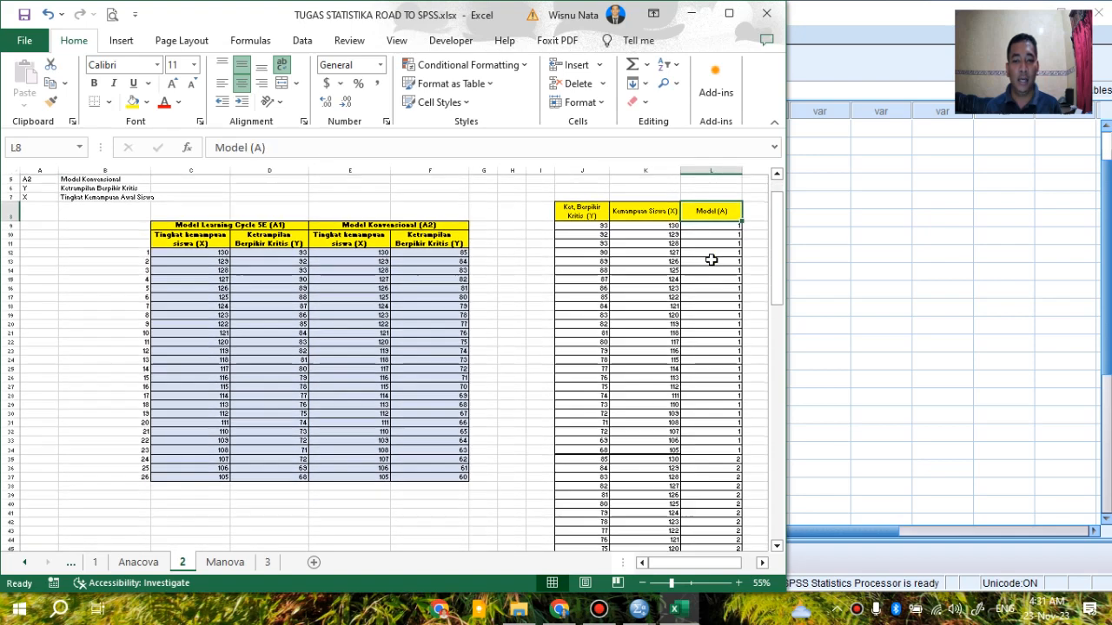
{"action": "scroll", "coordinate": [712, 260], "scroll_direction": "up", "scroll_amount": 2}
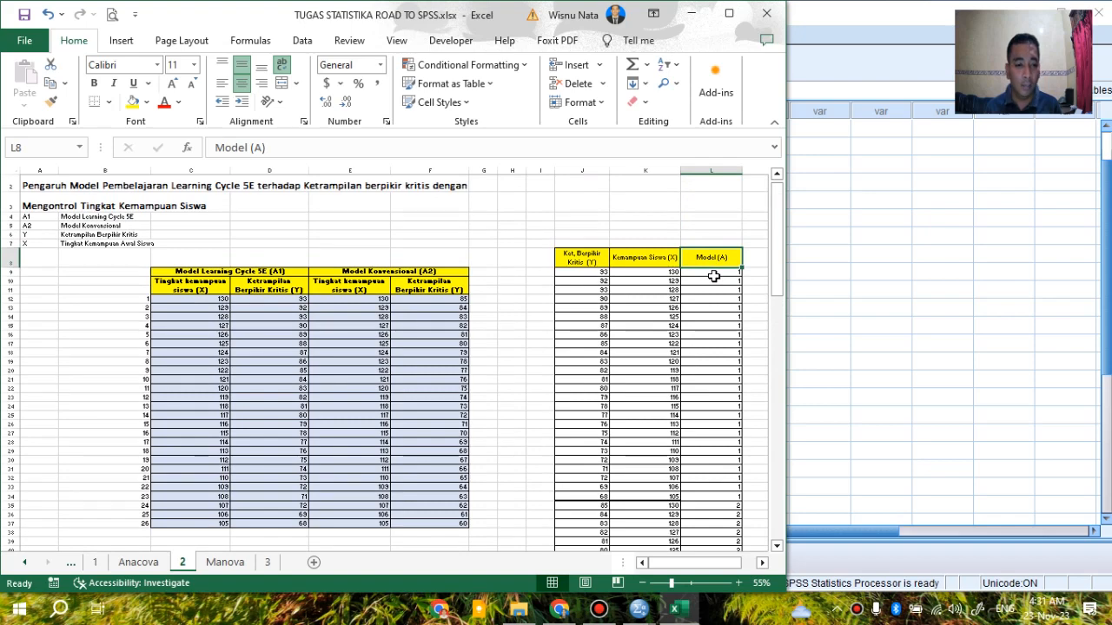
{"action": "left_click", "coordinate": [717, 273]}
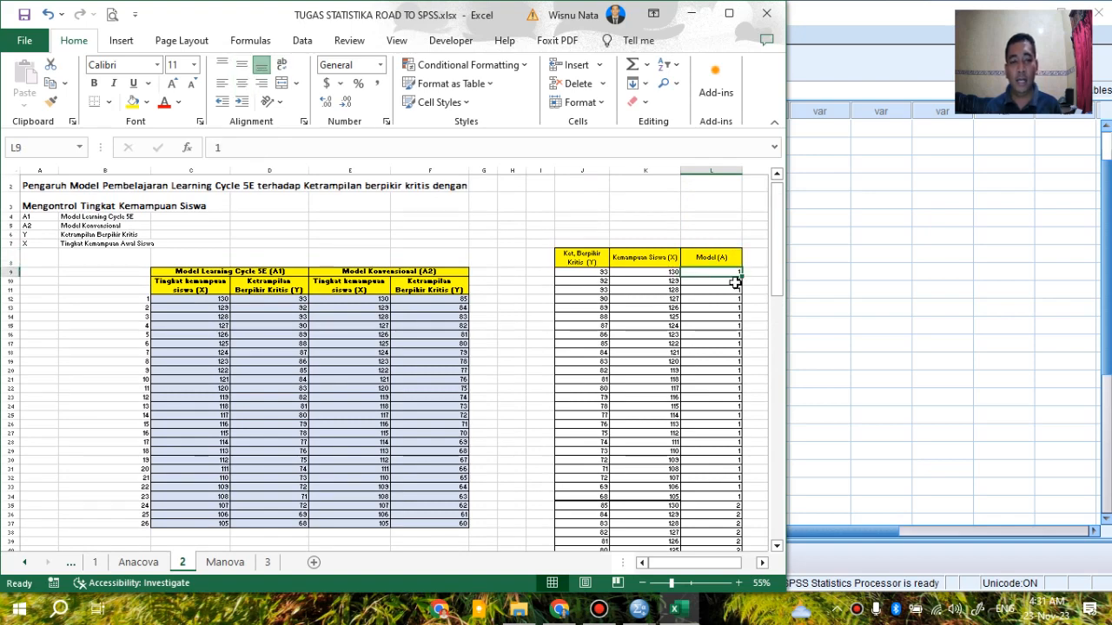
{"action": "scroll", "coordinate": [735, 282], "scroll_direction": "down", "scroll_amount": 3}
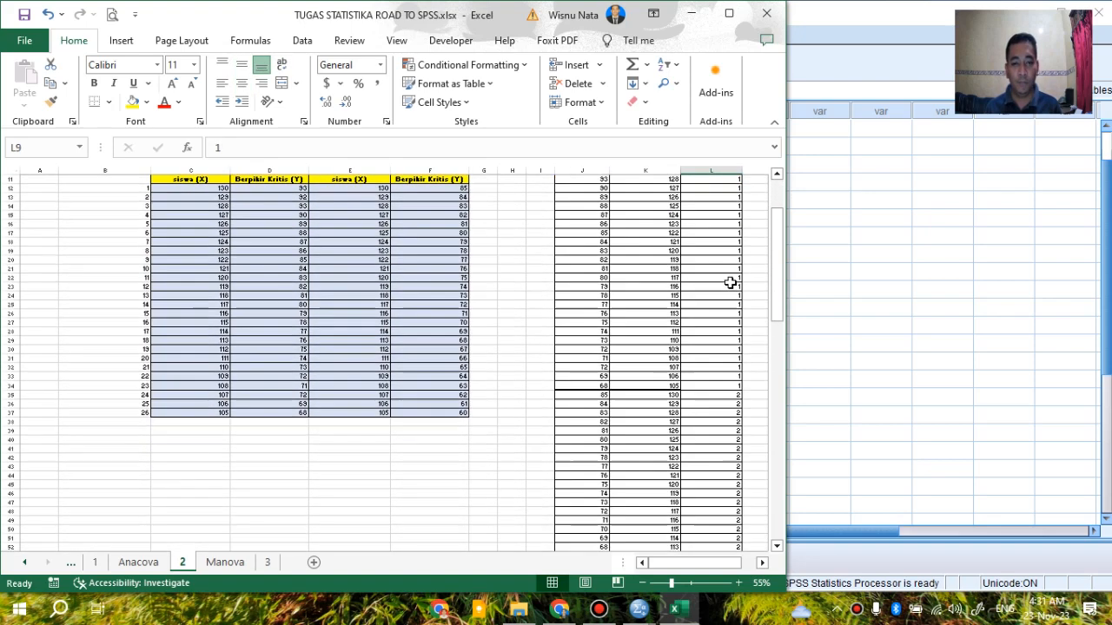
{"action": "scroll", "coordinate": [730, 281], "scroll_direction": "up", "scroll_amount": 1}
{"action": "scroll", "coordinate": [728, 280], "scroll_direction": "down", "scroll_amount": 3}
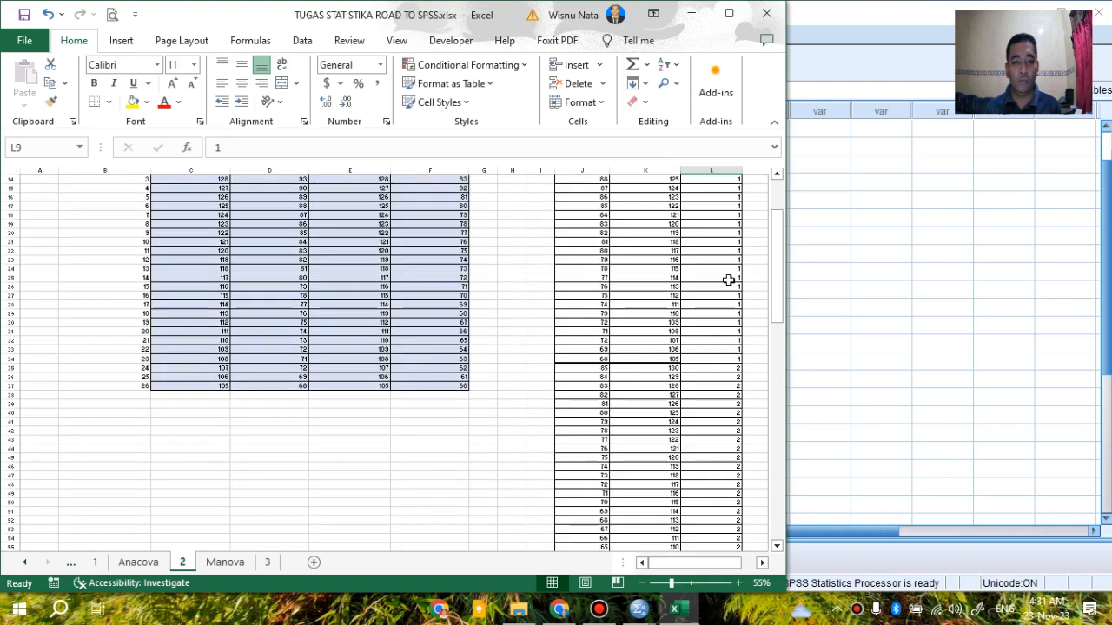
{"action": "left_click", "coordinate": [708, 351]}
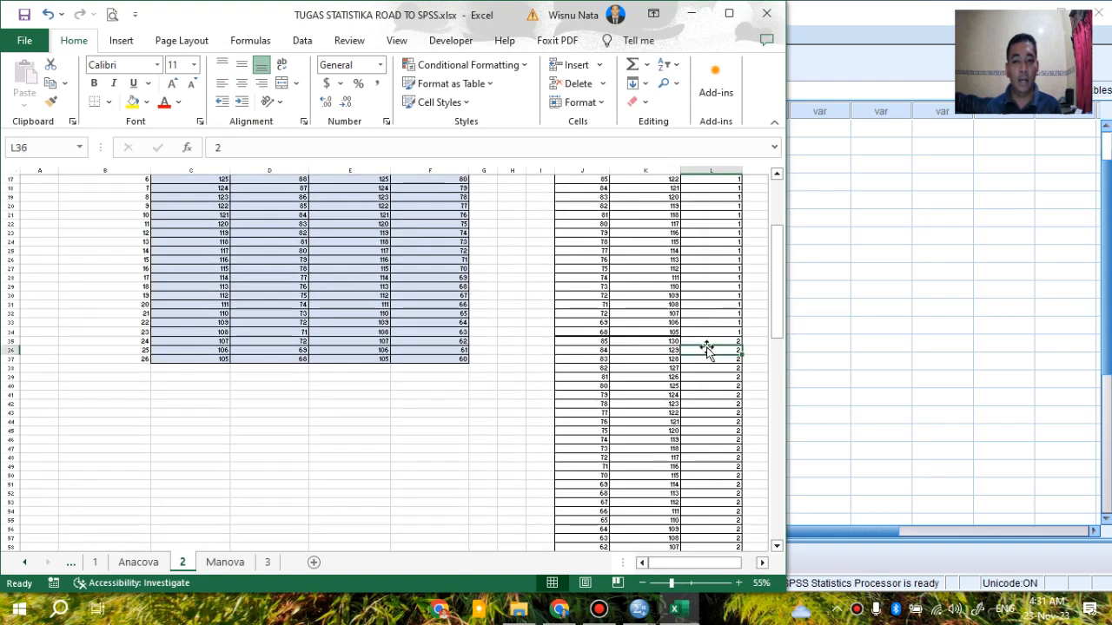
{"action": "scroll", "coordinate": [706, 346], "scroll_direction": "up", "scroll_amount": 2}
{"action": "scroll", "coordinate": [707, 347], "scroll_direction": "up", "scroll_amount": 2}
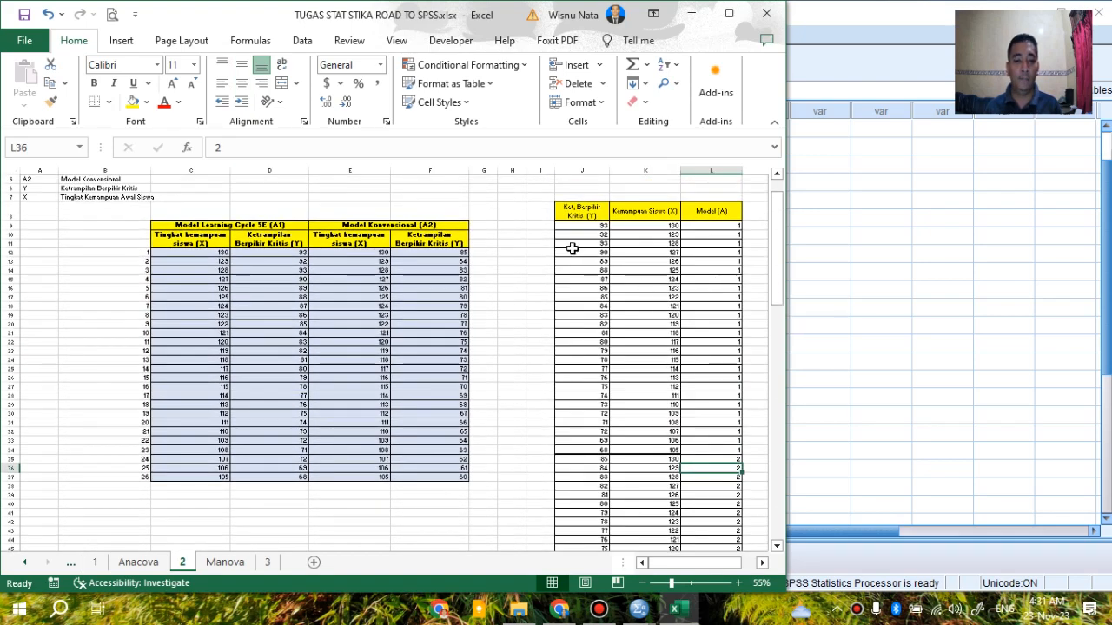
Copy the stacked data in J9:L60 and paste it into the SPSS data grid from row 4 of the first column
{"action": "left_click", "coordinate": [572, 228]}
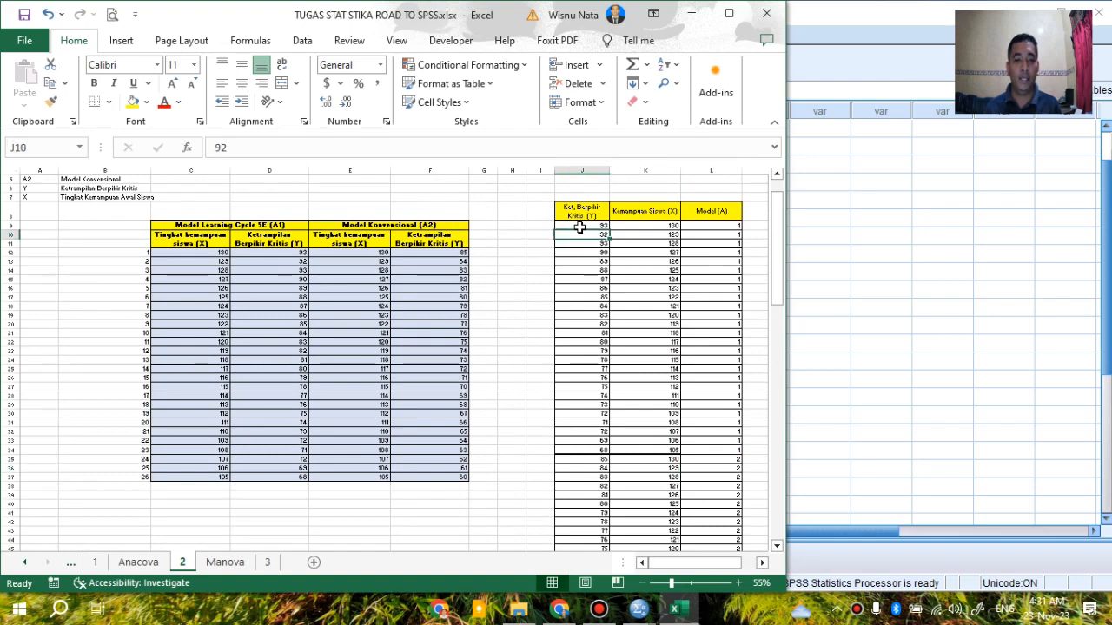
{"action": "left_click_drag", "start_coordinate": [580, 227], "coordinate": [708, 530]}
{"action": "key", "text": "ctrl+c"}
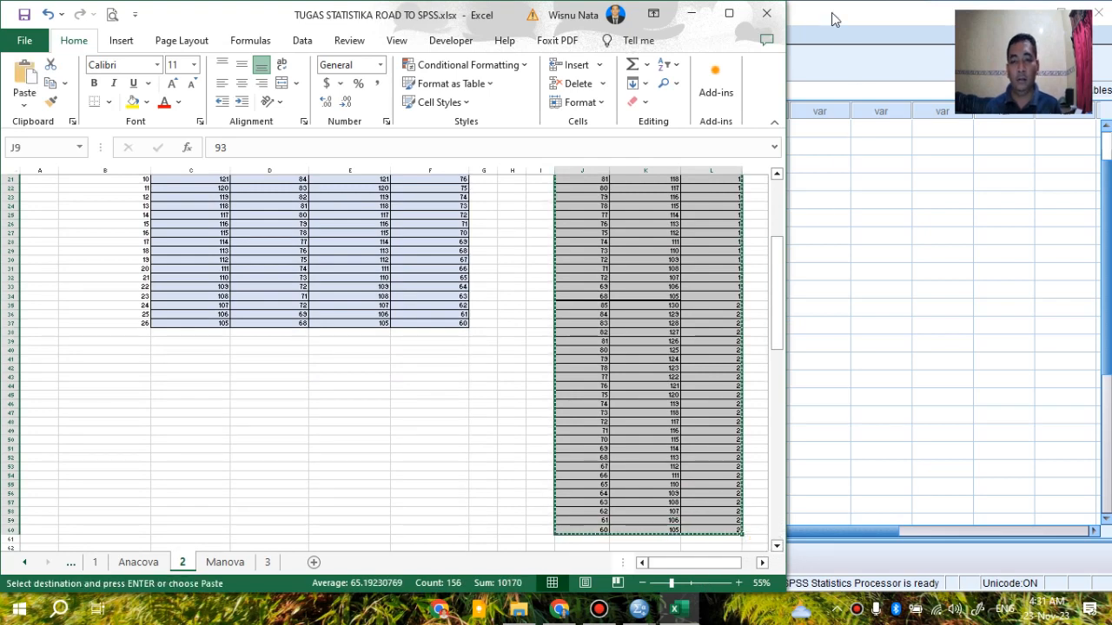
{"action": "left_click", "coordinate": [834, 20]}
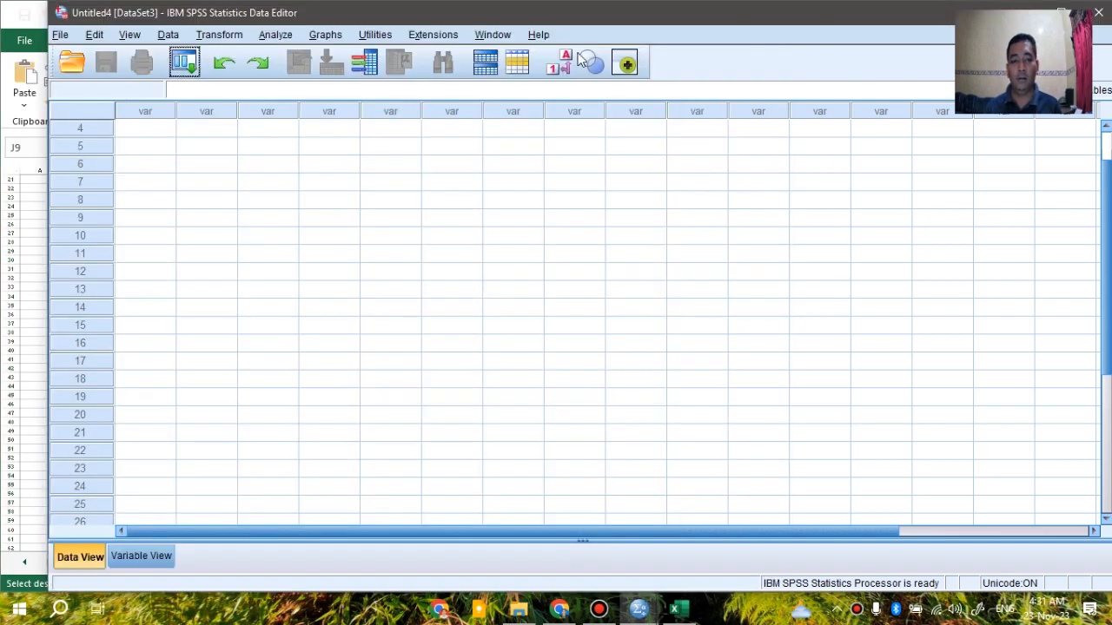
{"action": "left_click", "coordinate": [139, 130]}
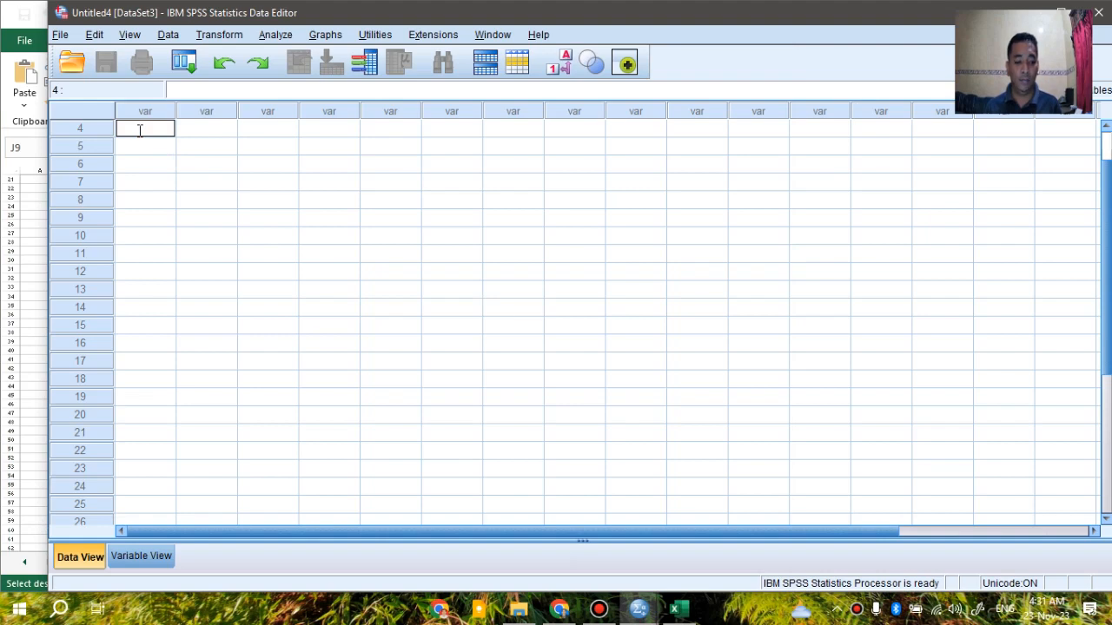
{"action": "key", "text": "ctrl+v"}
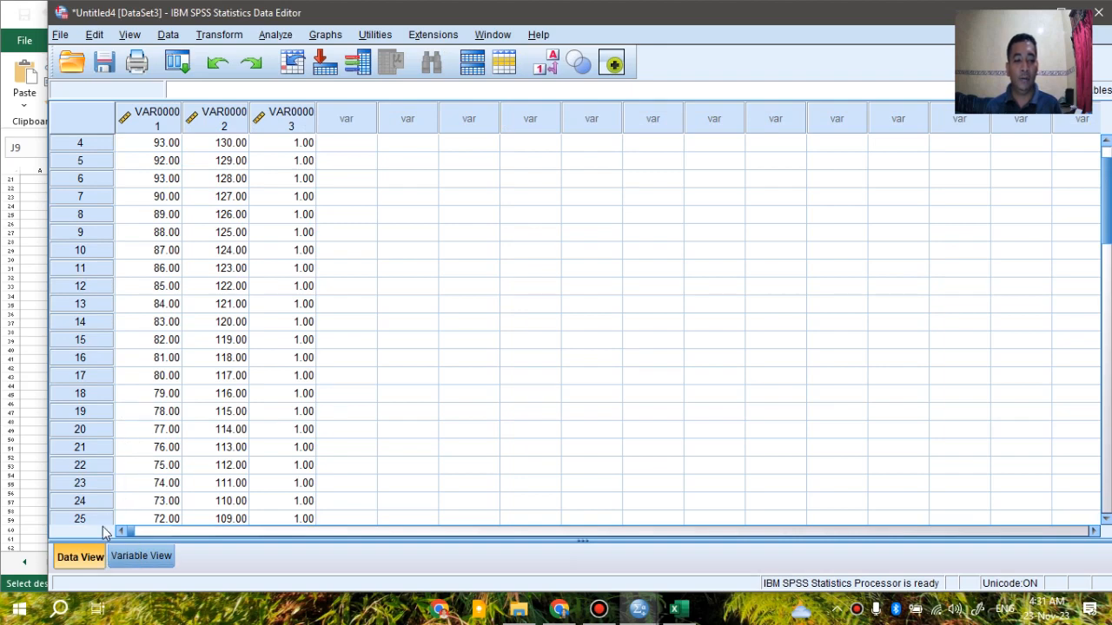
Show the variable definitions and rename the first variable Y, checking the column headings in the Excel workbook
{"action": "left_click", "coordinate": [135, 561]}
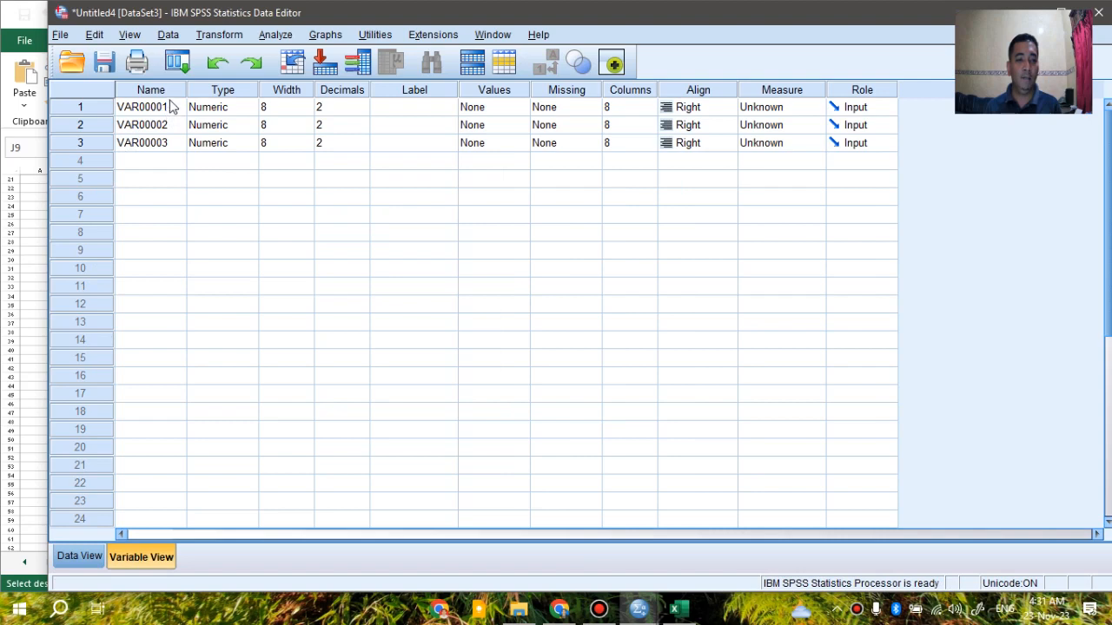
{"action": "key", "text": "alt+Tab"}
{"action": "scroll", "coordinate": [447, 368], "scroll_direction": "up", "scroll_amount": 6}
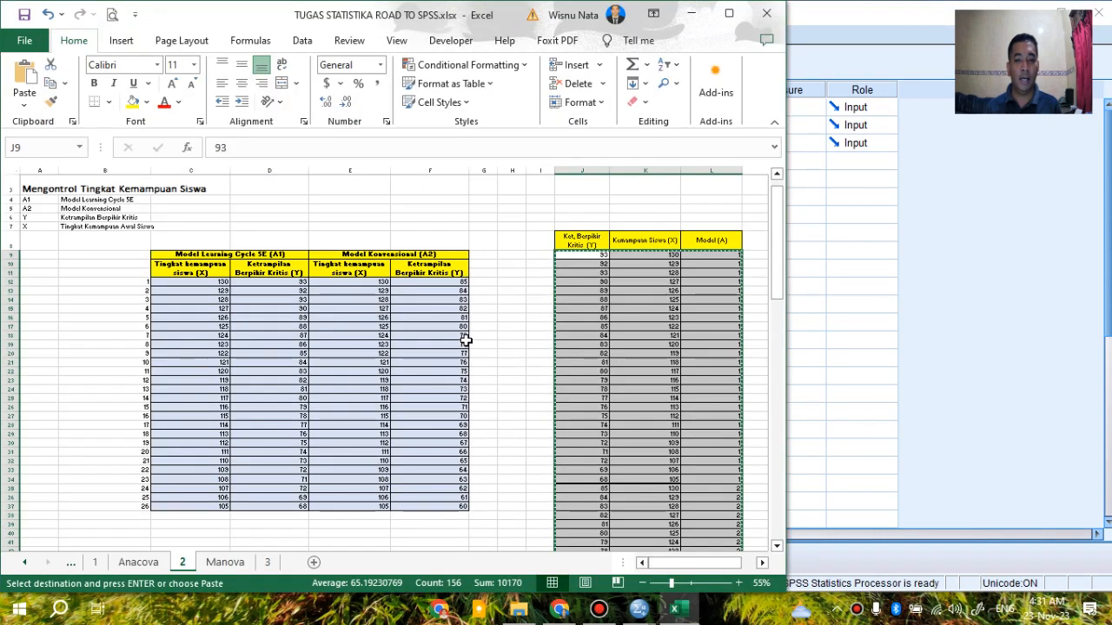
{"action": "left_click", "coordinate": [869, 7]}
{"action": "left_click", "coordinate": [165, 107]}
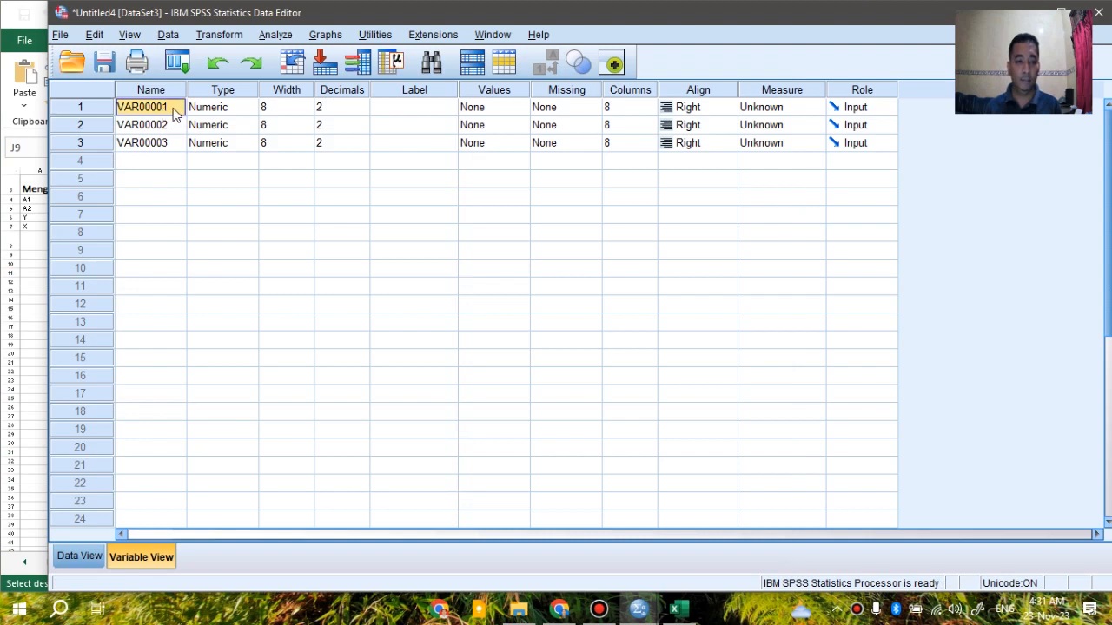
{"action": "double_click", "coordinate": [173, 109]}
{"action": "type", "text": "Y"}
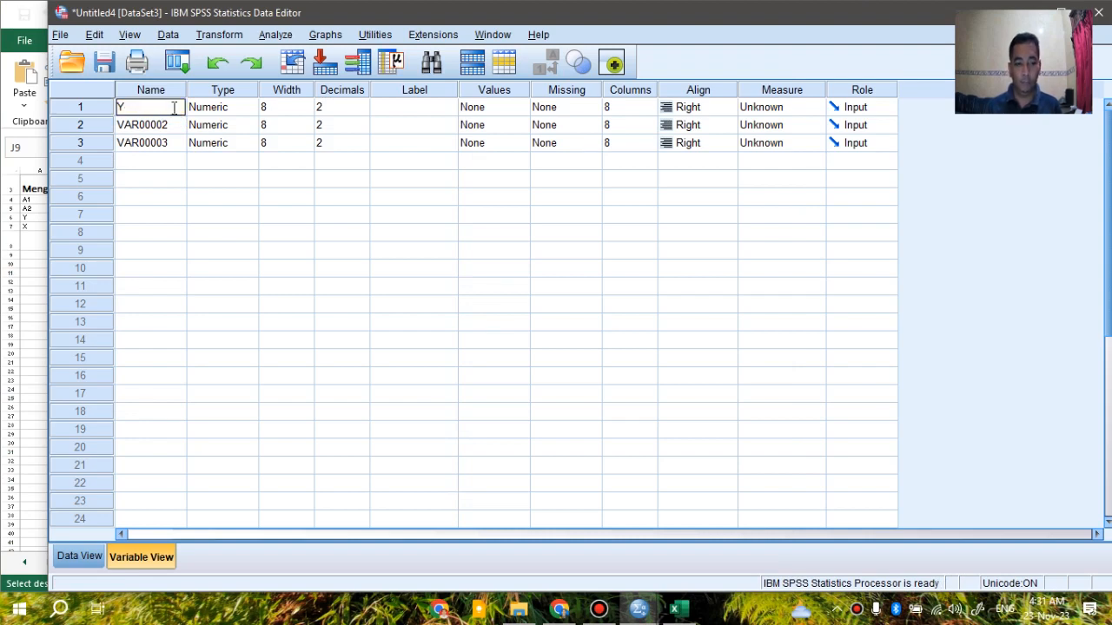
{"action": "key", "text": "Return"}
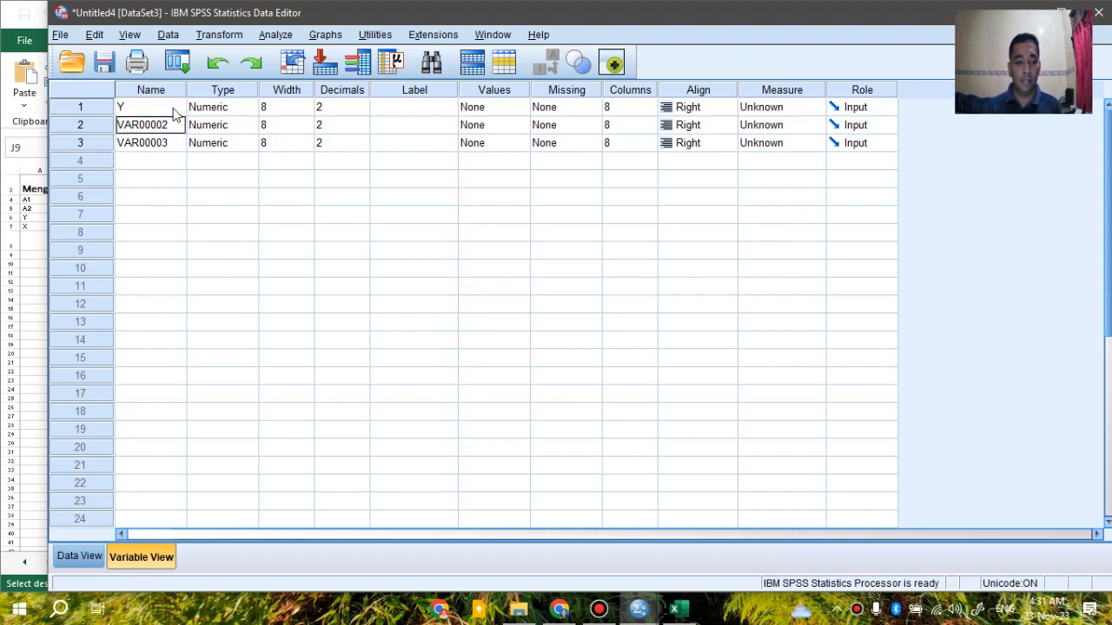
Rename the second variable X and the third variable A, matching the column order of the stacked Excel table
{"action": "key", "text": "alt+Tab"}
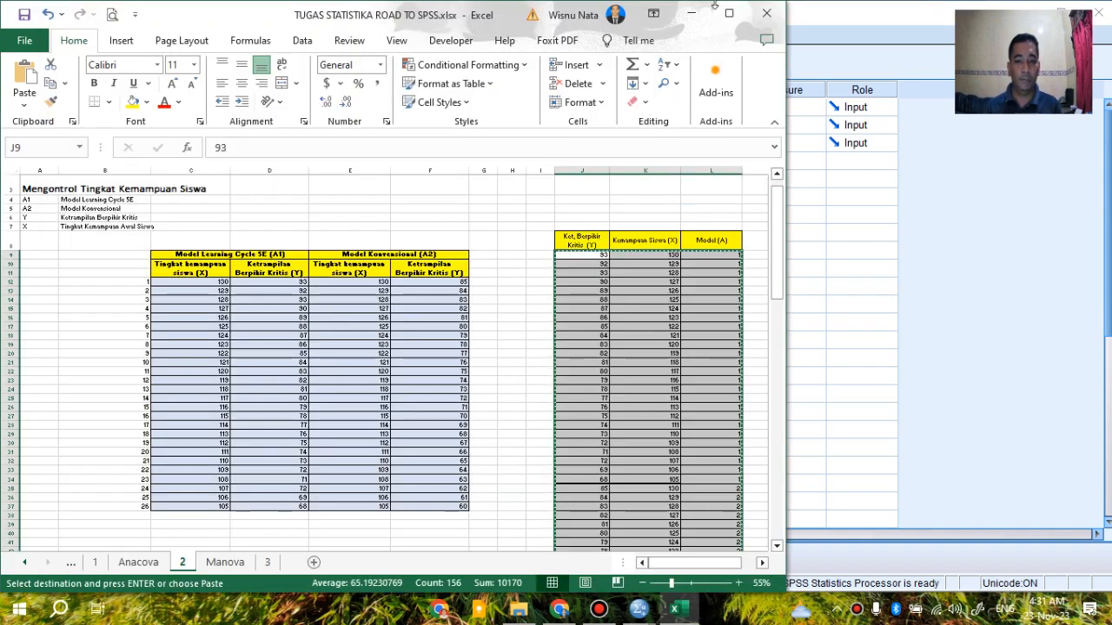
{"action": "left_click", "coordinate": [820, 5]}
{"action": "type", "text": "X"}
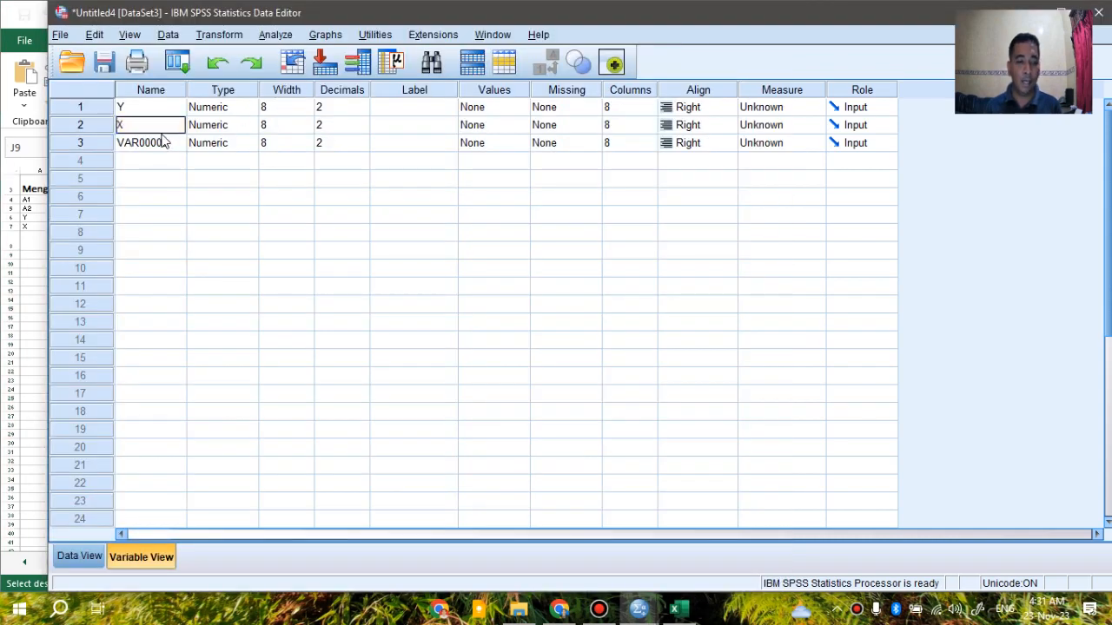
{"action": "key", "text": "Return"}
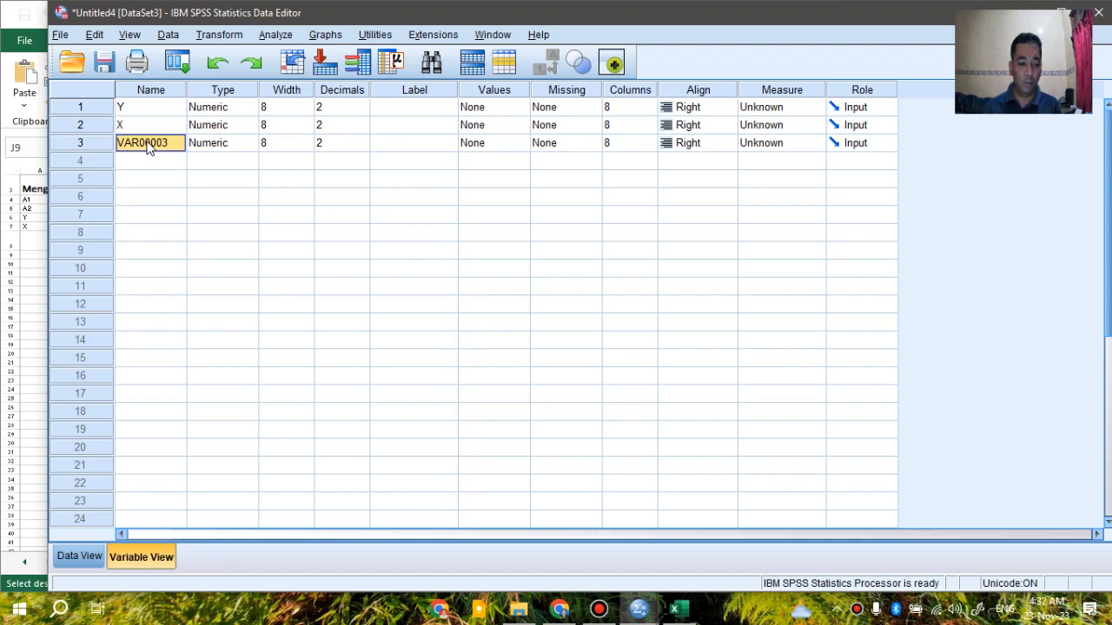
{"action": "type", "text": "A"}
Set the decimals of variables Y, X and A to 0
{"action": "left_click", "coordinate": [341, 105]}
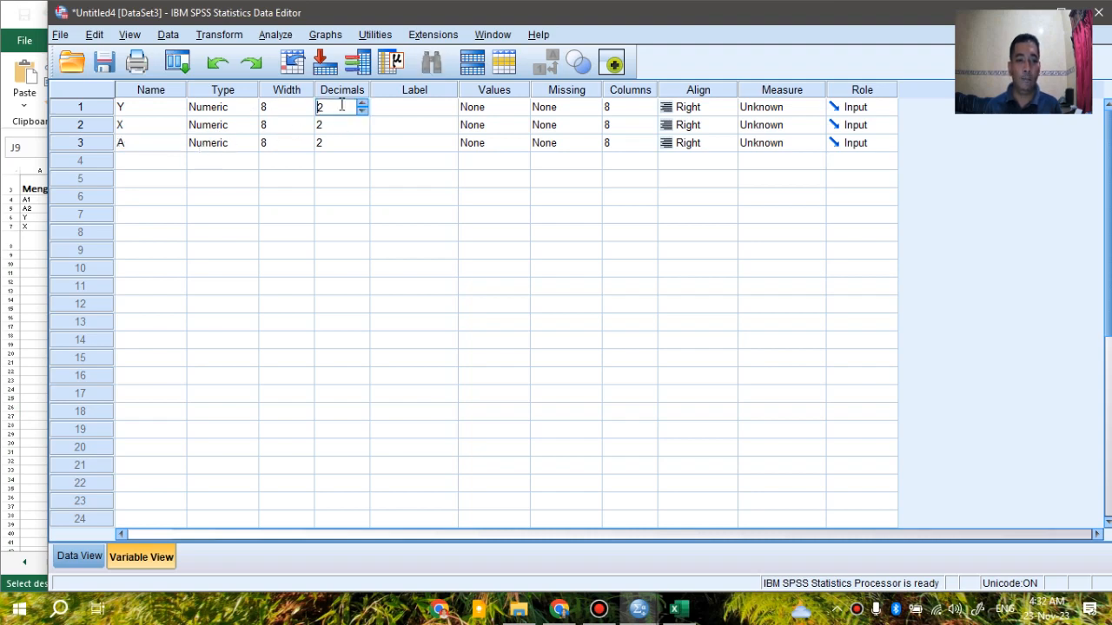
{"action": "left_click", "coordinate": [363, 113]}
{"action": "left_click", "coordinate": [350, 127]}
{"action": "left_click", "coordinate": [362, 129]}
{"action": "left_click", "coordinate": [362, 129]}
{"action": "left_click", "coordinate": [347, 143]}
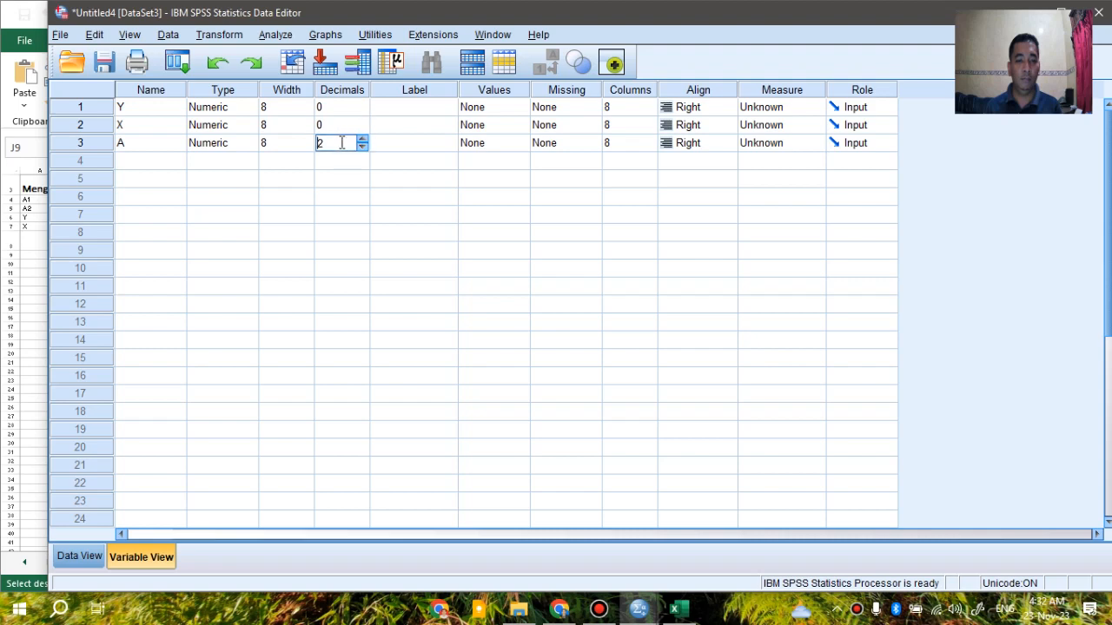
Label variable Y as "Kertampilan Berpikir Kritis"
{"action": "left_click", "coordinate": [392, 111]}
{"action": "type", "text": "kE"}
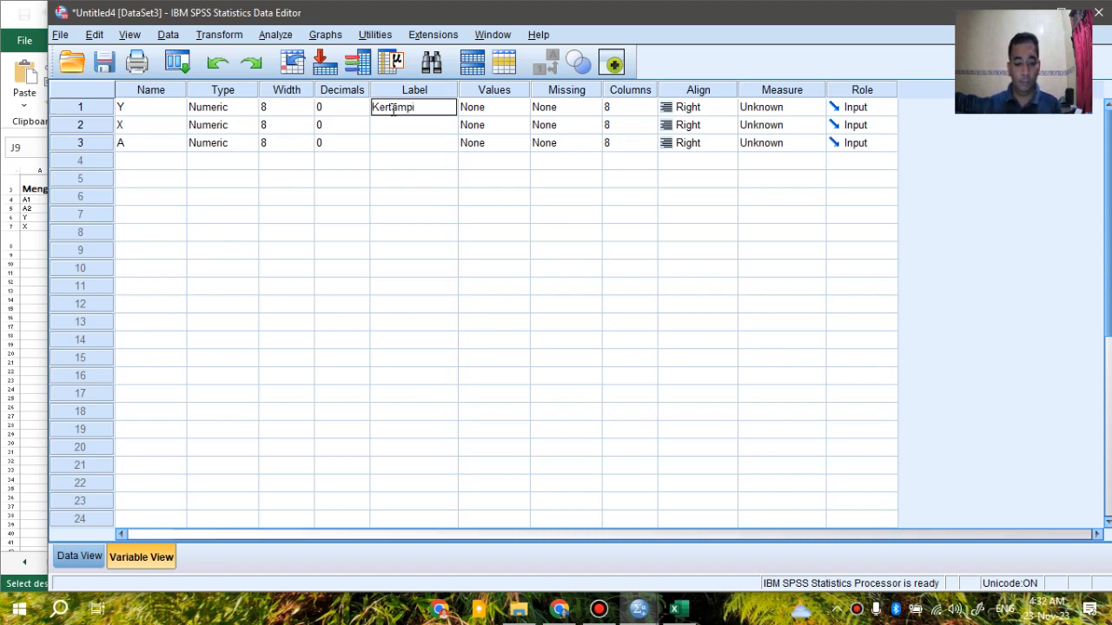
{"action": "type", "text": "rtampilan Berpi"}
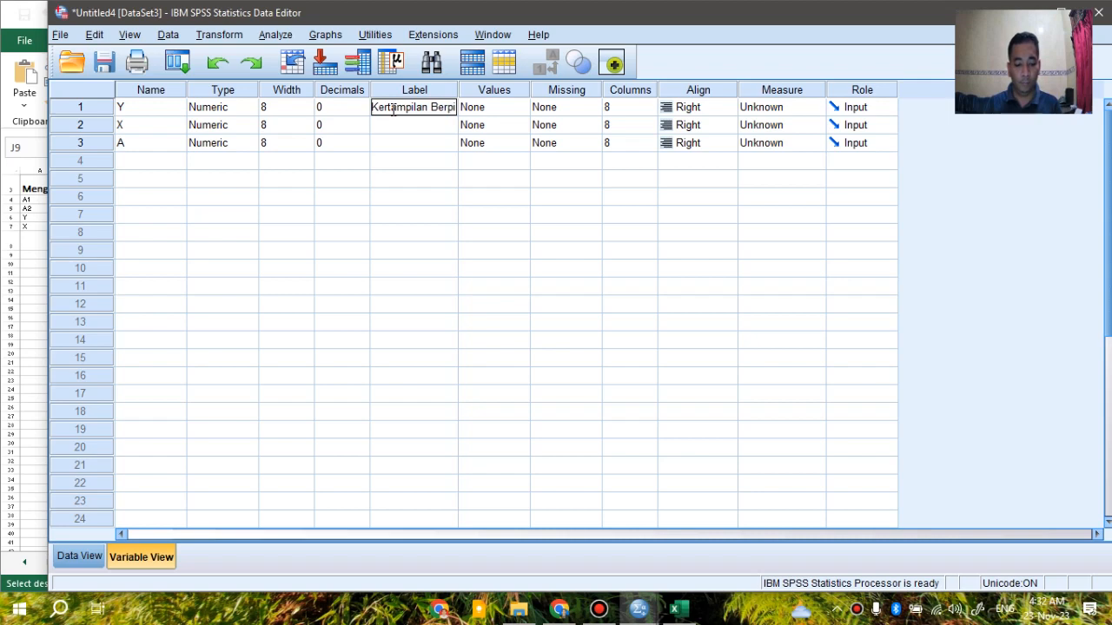
{"action": "type", "text": "kir Kritis"}
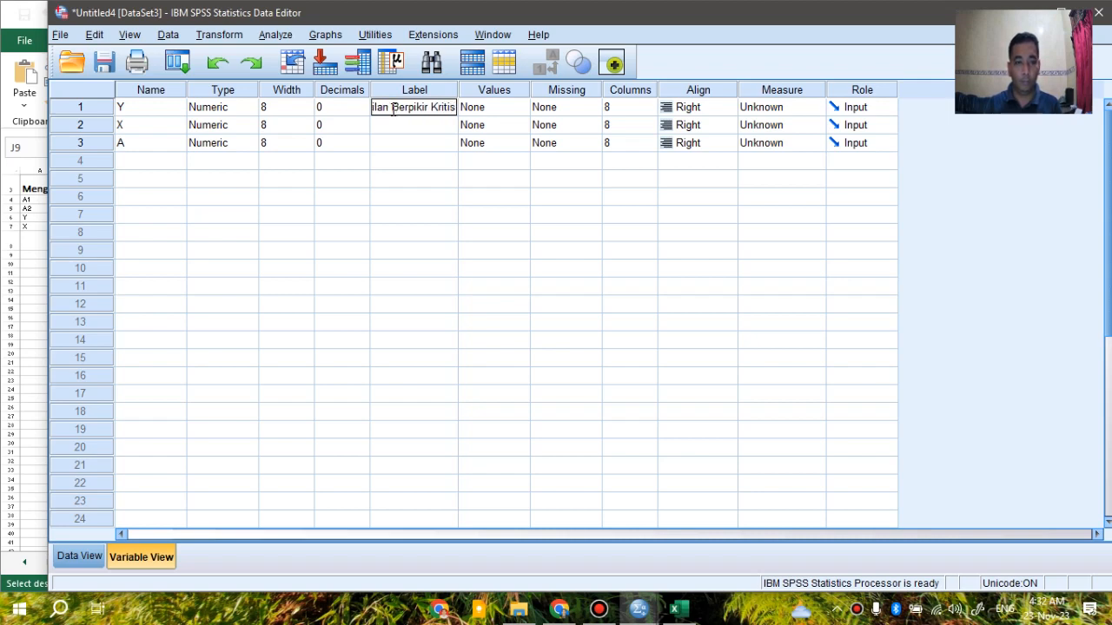
{"action": "key", "text": "Return"}
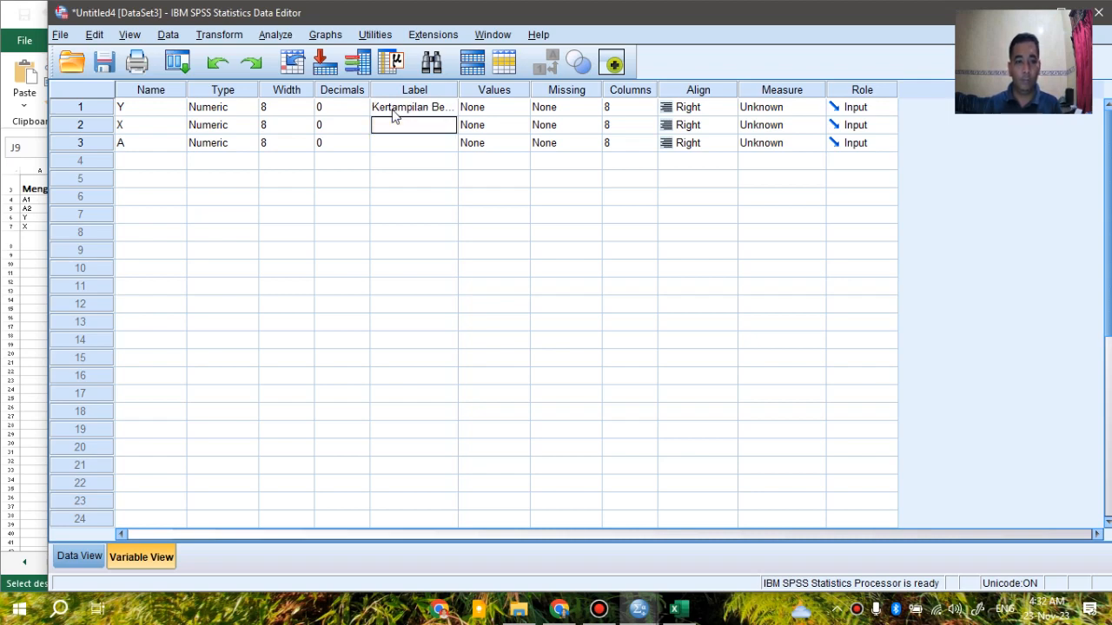
Label variable X "Kemampuan Siswa" and variable A "Model Pembelajaran", checking the headings in the Excel workbook
{"action": "key", "text": "alt+Tab"}
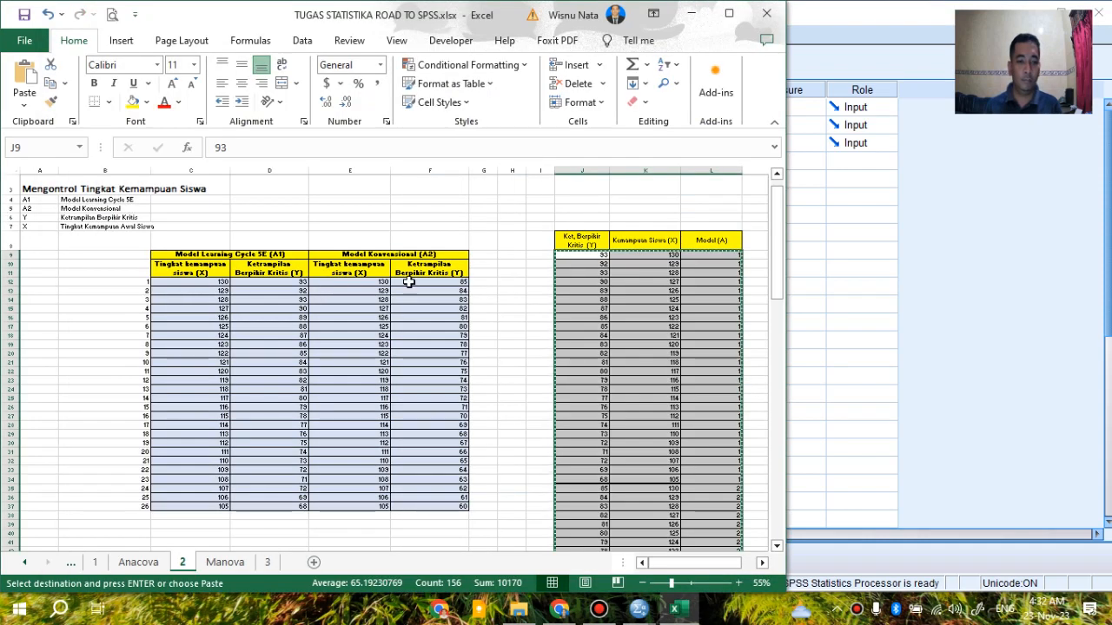
{"action": "key", "text": "alt+Tab"}
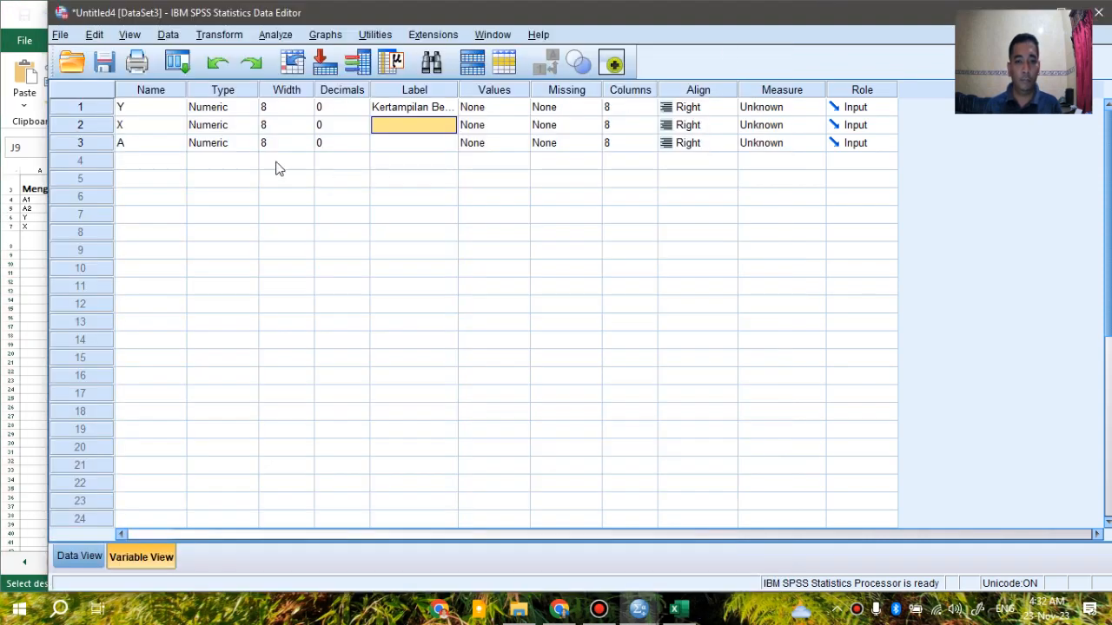
{"action": "key", "text": "ctrl+v"}
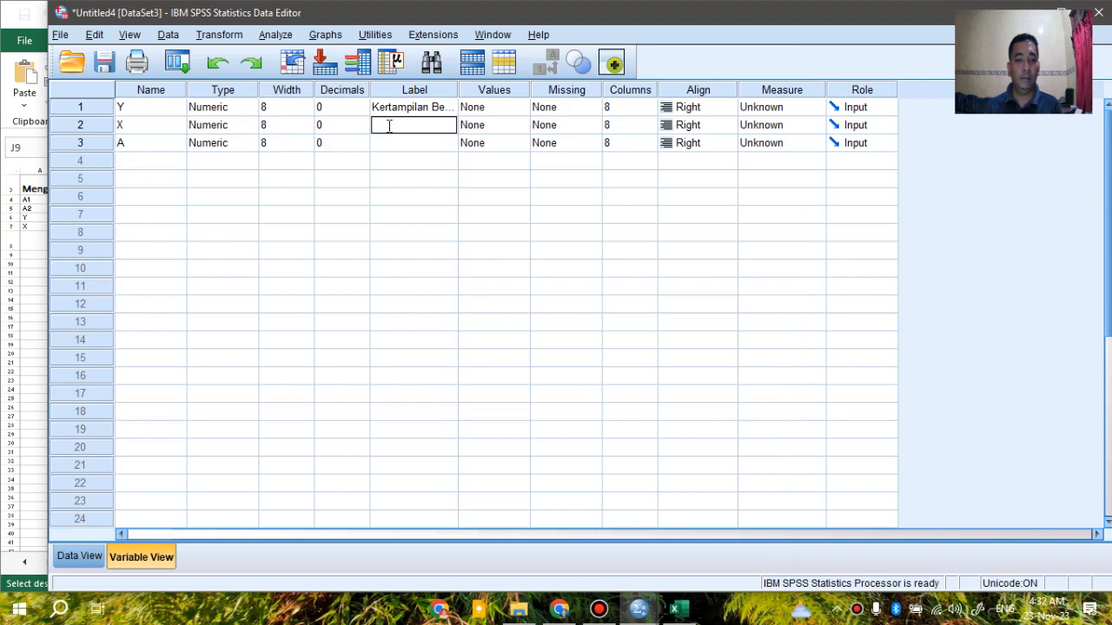
{"action": "key", "text": "alt+Tab"}
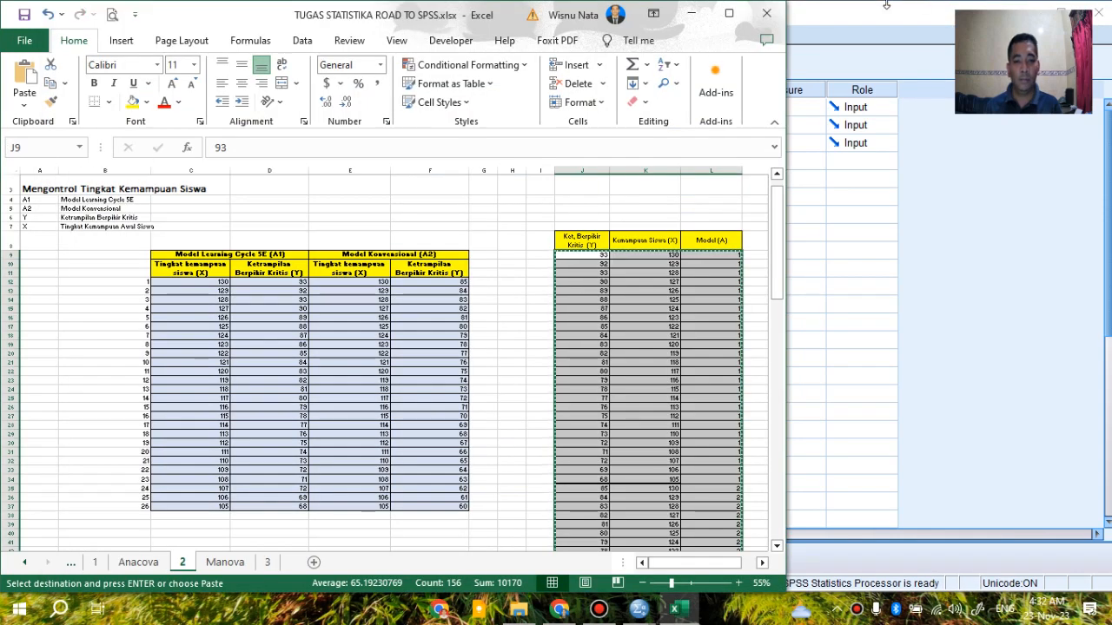
{"action": "key", "text": "alt+Tab"}
{"action": "left_click", "coordinate": [408, 121]}
{"action": "type", "text": "Kemampuan"}
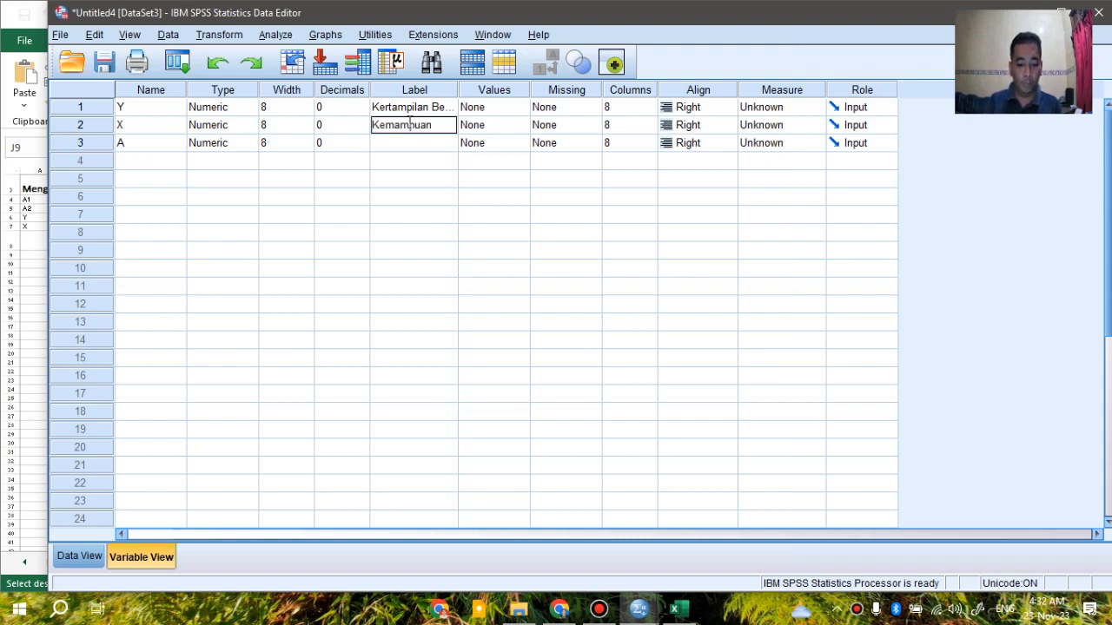
{"action": "type", "text": " S"}
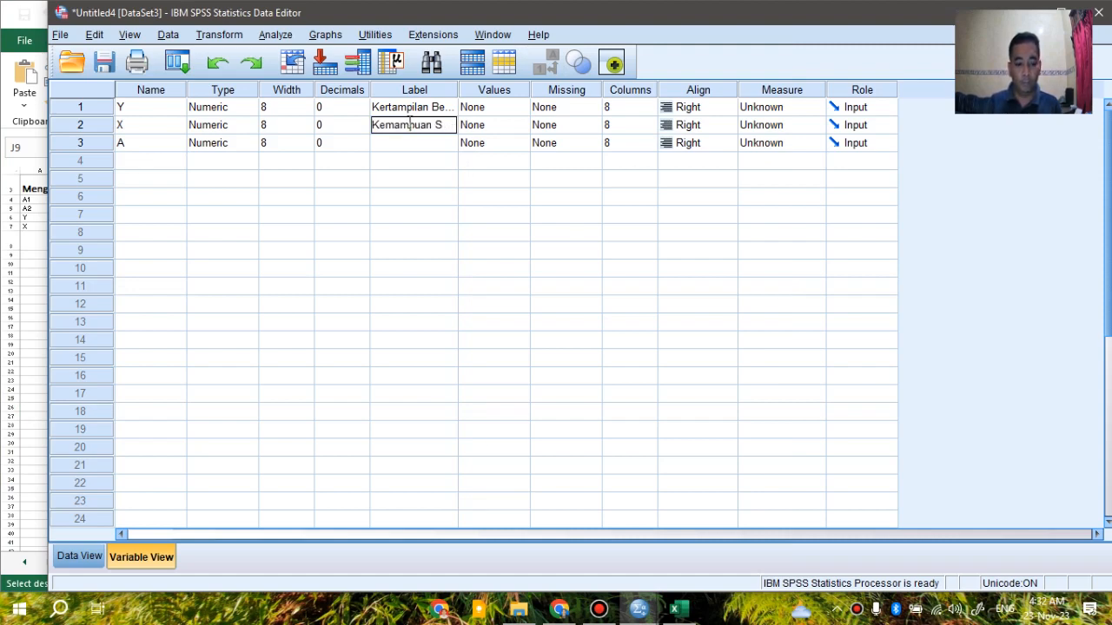
{"action": "type", "text": "iswa"}
{"action": "key", "text": "Return"}
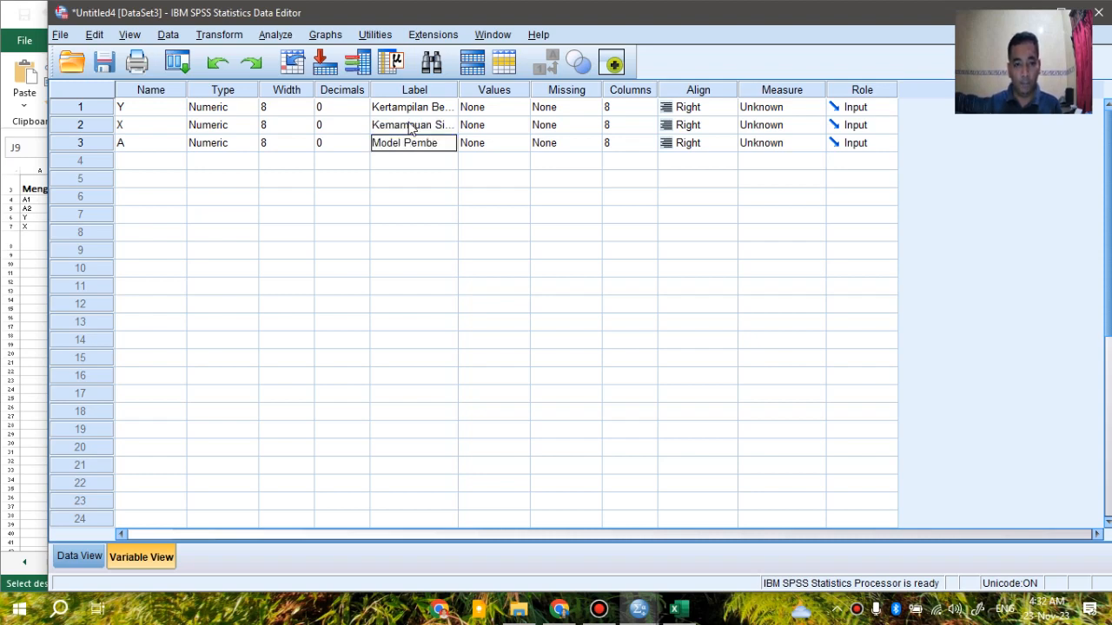
{"action": "type", "text": "Model Pembelajaran"}
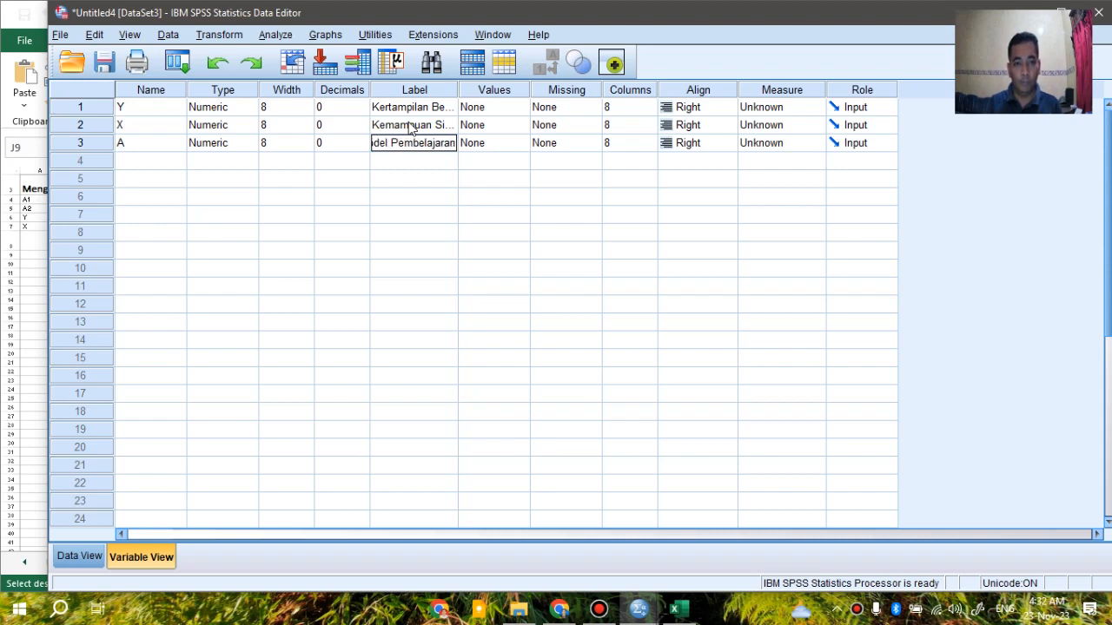
{"action": "key", "text": "Return"}
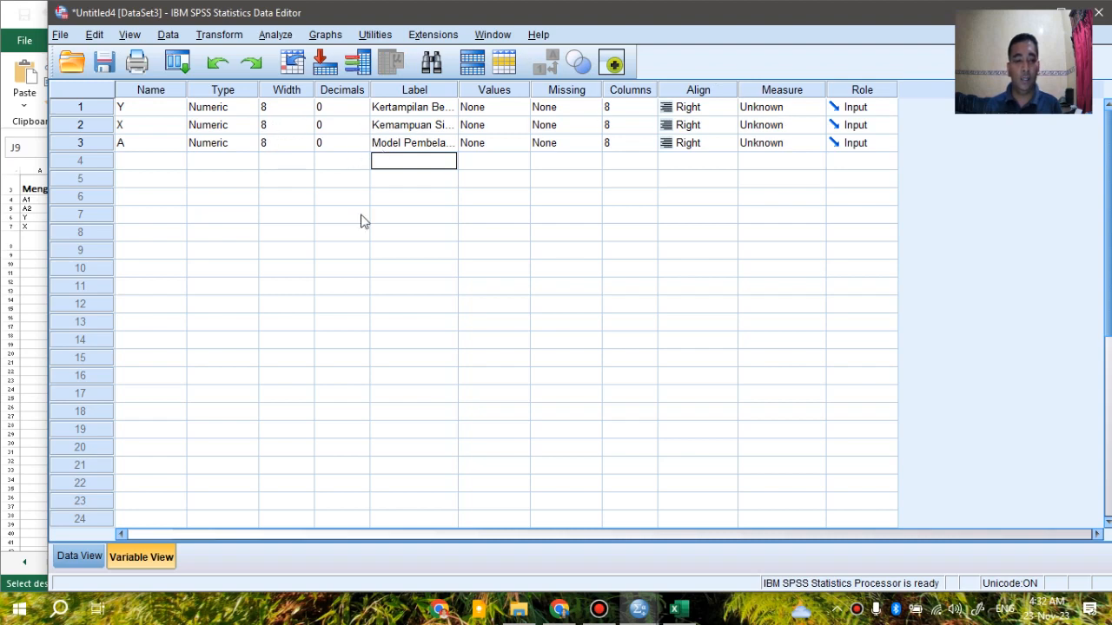
Return to the data grid and start an Explore analysis with Kertampilan Berpikir Kritis as the dependent variable
{"action": "left_click", "coordinate": [87, 558]}
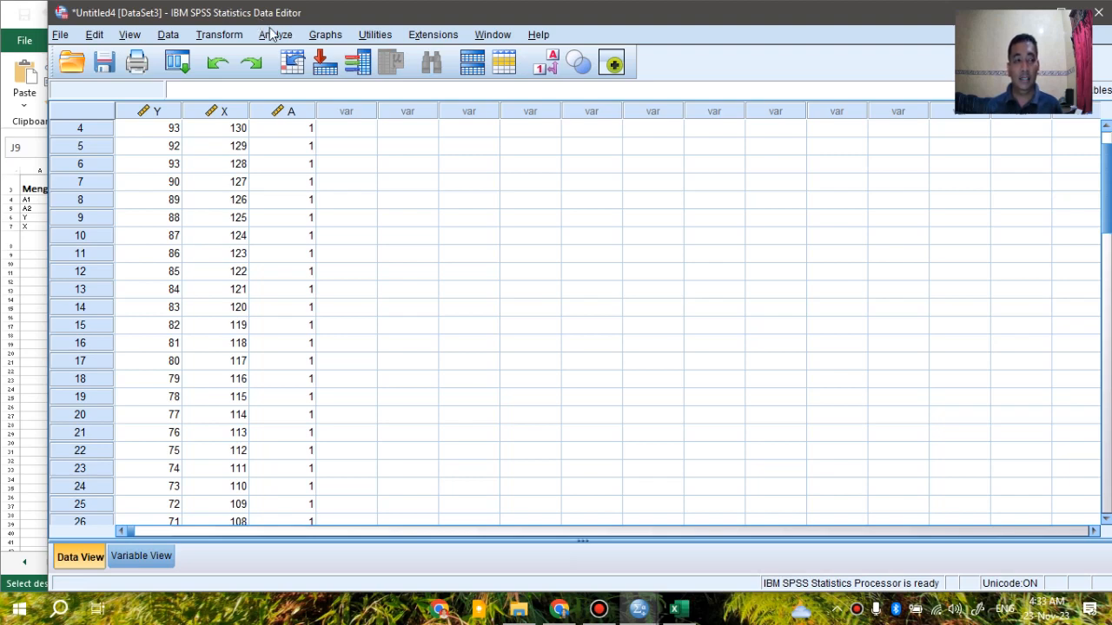
{"action": "left_click", "coordinate": [275, 36]}
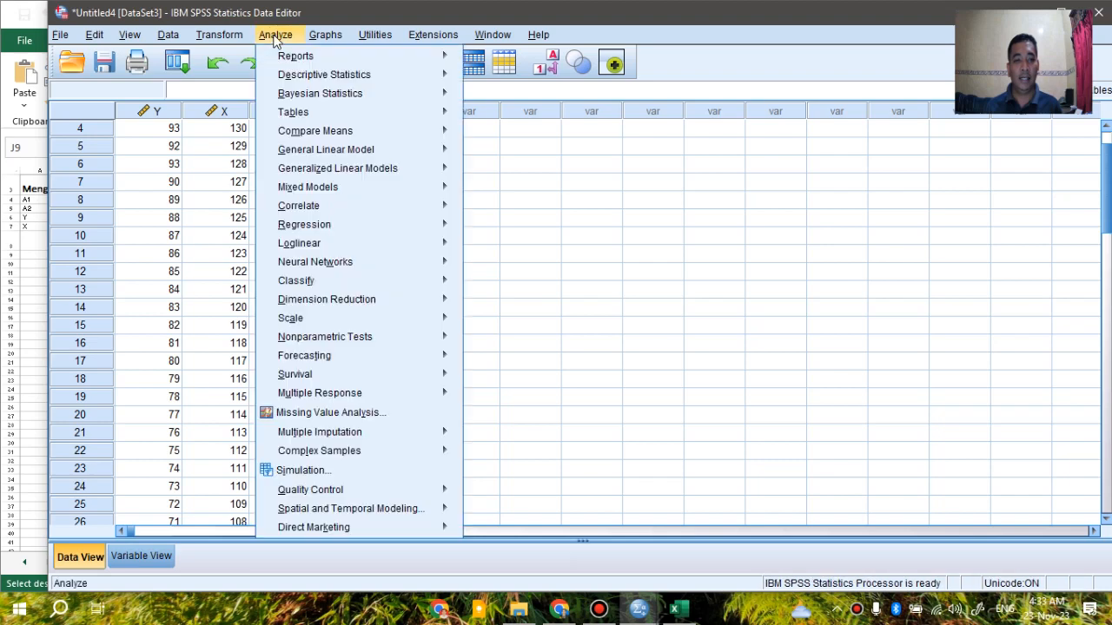
{"action": "mouse_move", "coordinate": [315, 76]}
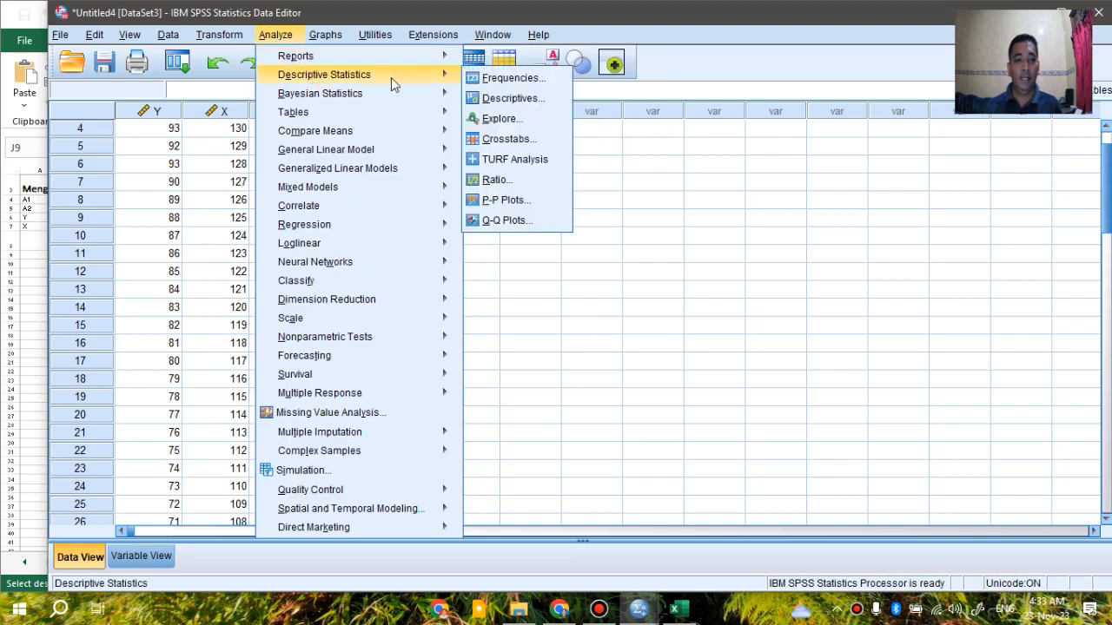
{"action": "left_click", "coordinate": [509, 122]}
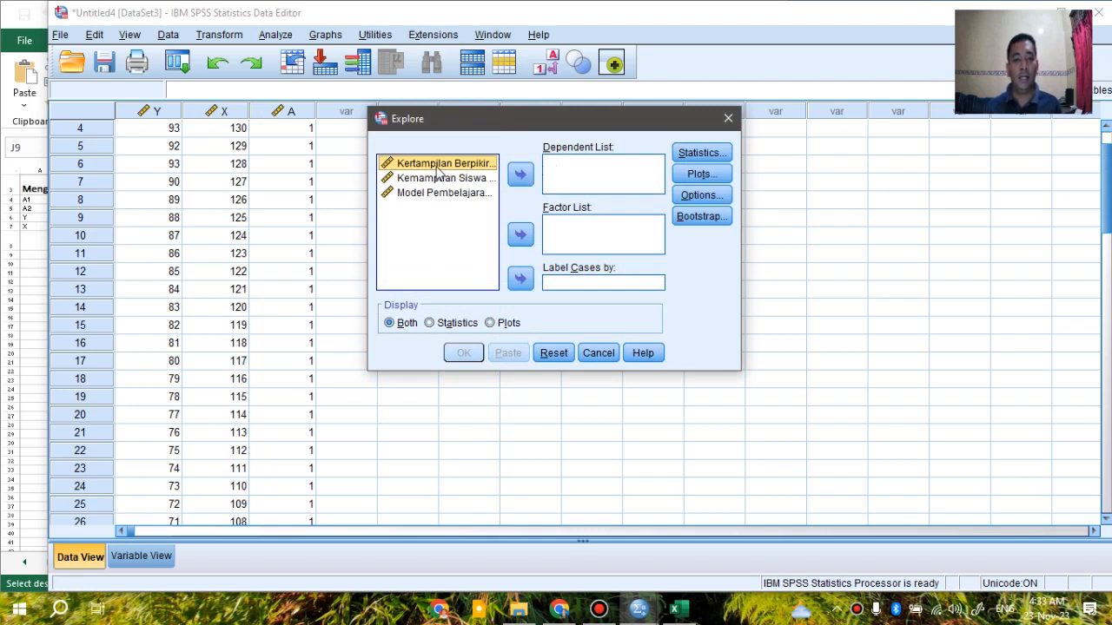
{"action": "left_click", "coordinate": [520, 176]}
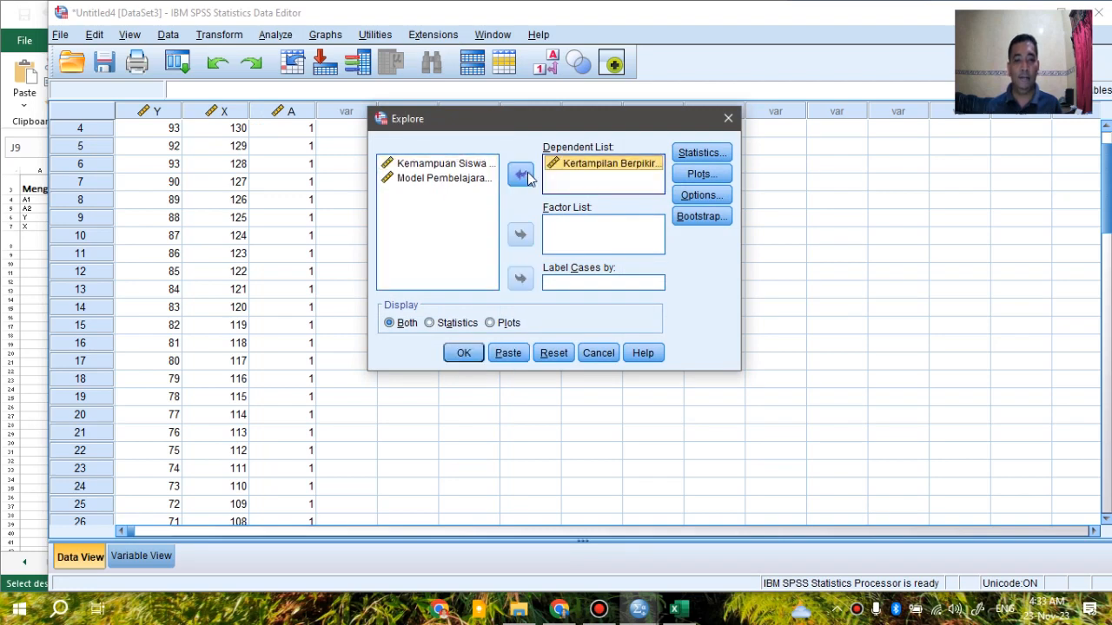
Enable normality plots with tests, turn off the stem-and-leaf plot, and run the Explore analysis
{"action": "left_click", "coordinate": [679, 178]}
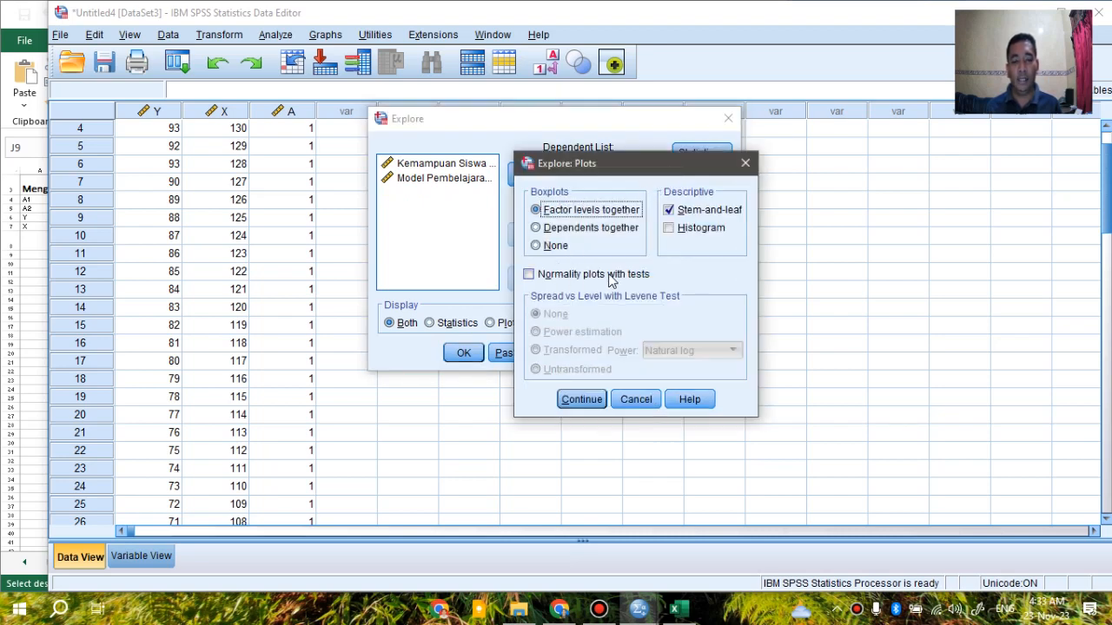
{"action": "left_click", "coordinate": [529, 274]}
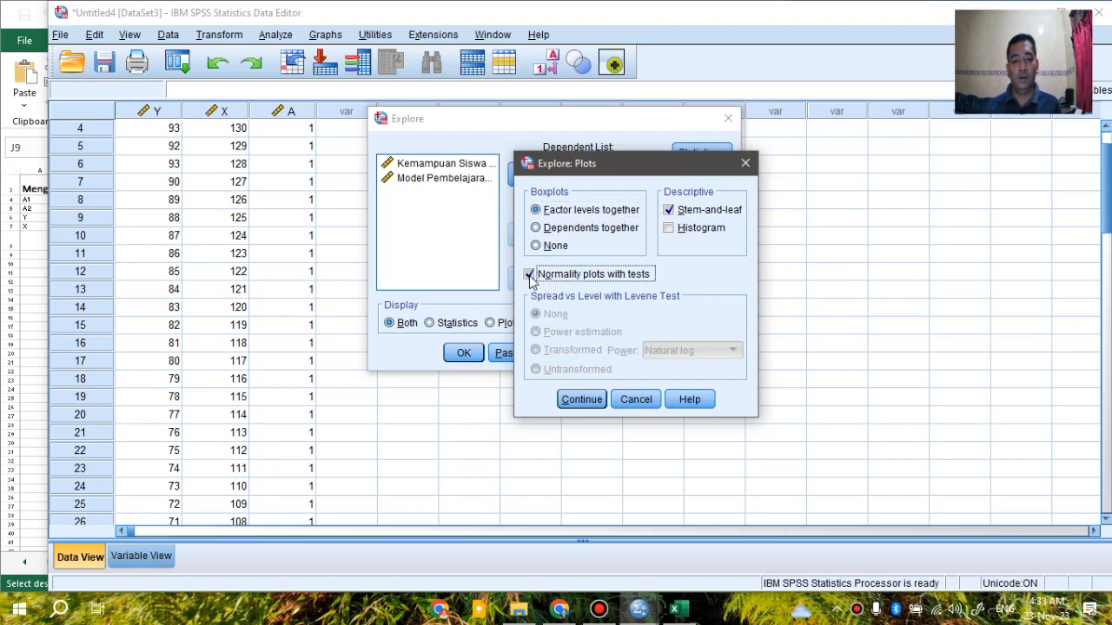
{"action": "left_click", "coordinate": [674, 212]}
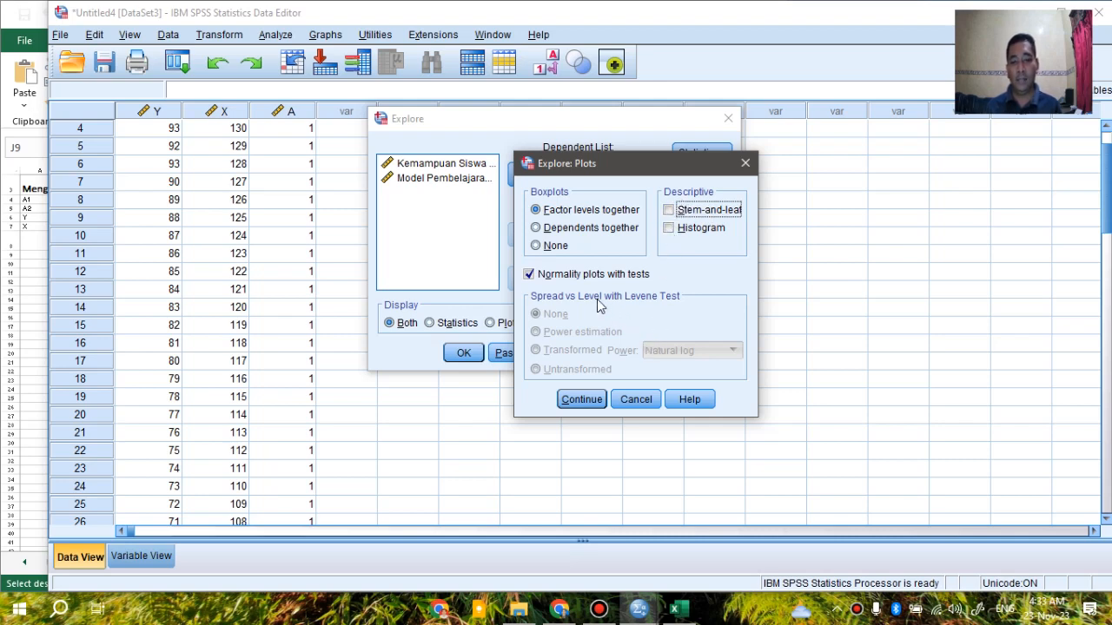
{"action": "left_click", "coordinate": [582, 400]}
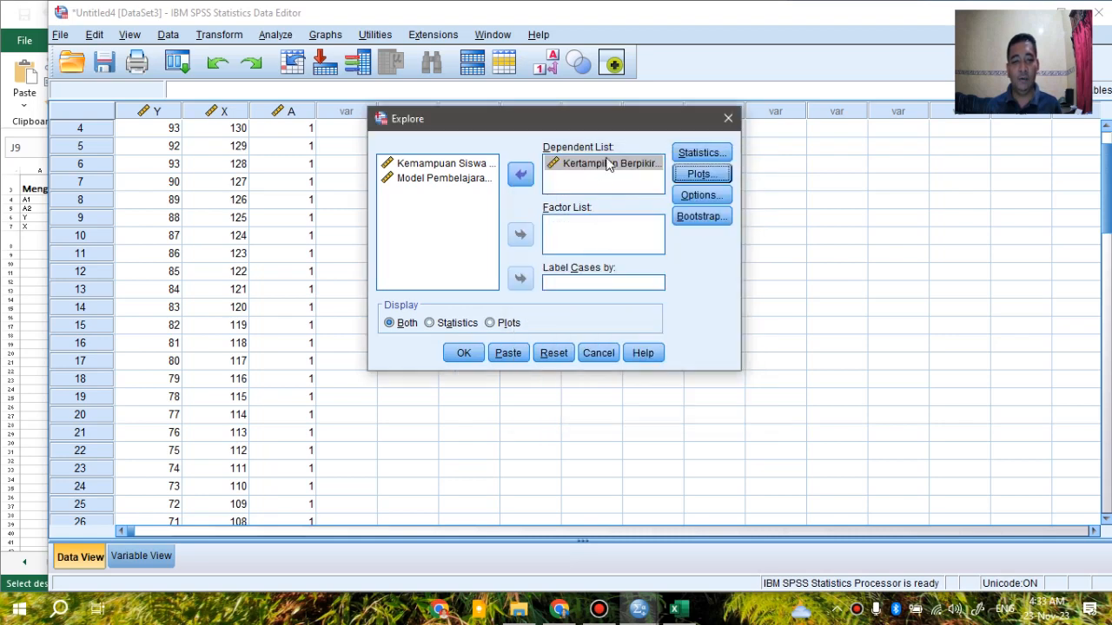
{"action": "left_click", "coordinate": [464, 355]}
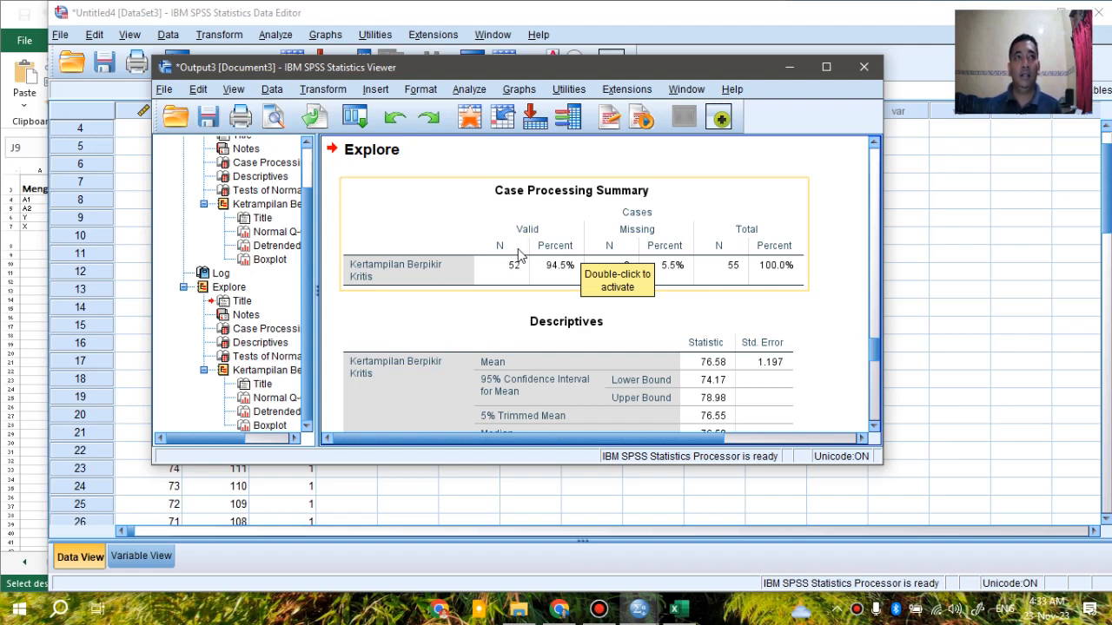
Examine the Descriptives and Tests of Normality tables for Kertampilan Berpikir Kritis in the output
{"action": "scroll", "coordinate": [517, 260], "scroll_direction": "down", "scroll_amount": 4}
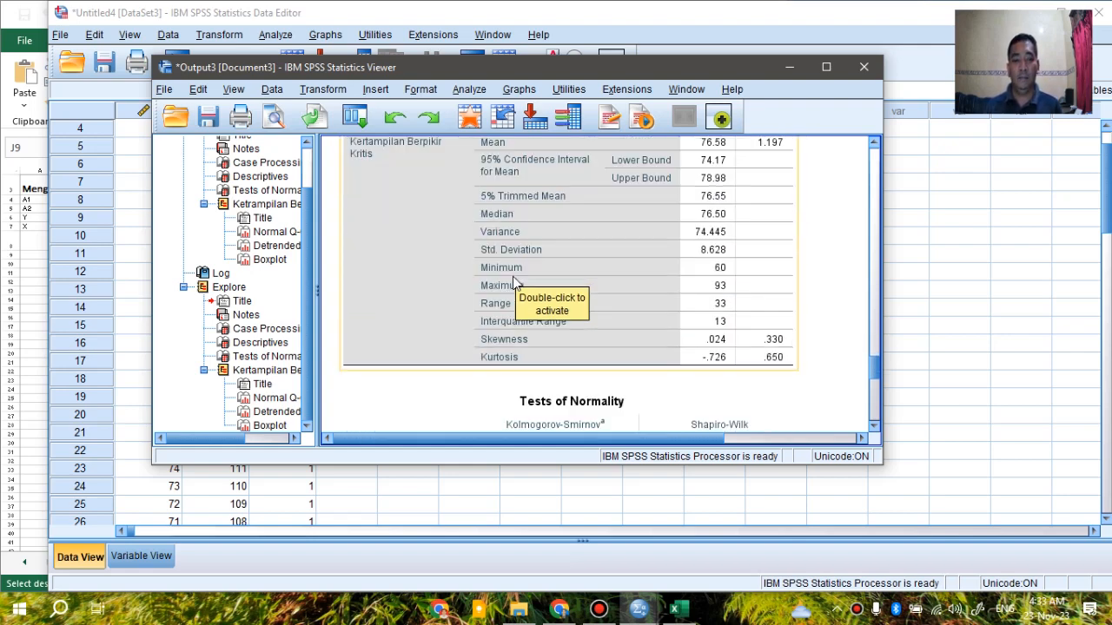
{"action": "scroll", "coordinate": [512, 282], "scroll_direction": "down", "scroll_amount": 3}
{"action": "scroll", "coordinate": [513, 282], "scroll_direction": "up", "scroll_amount": 2}
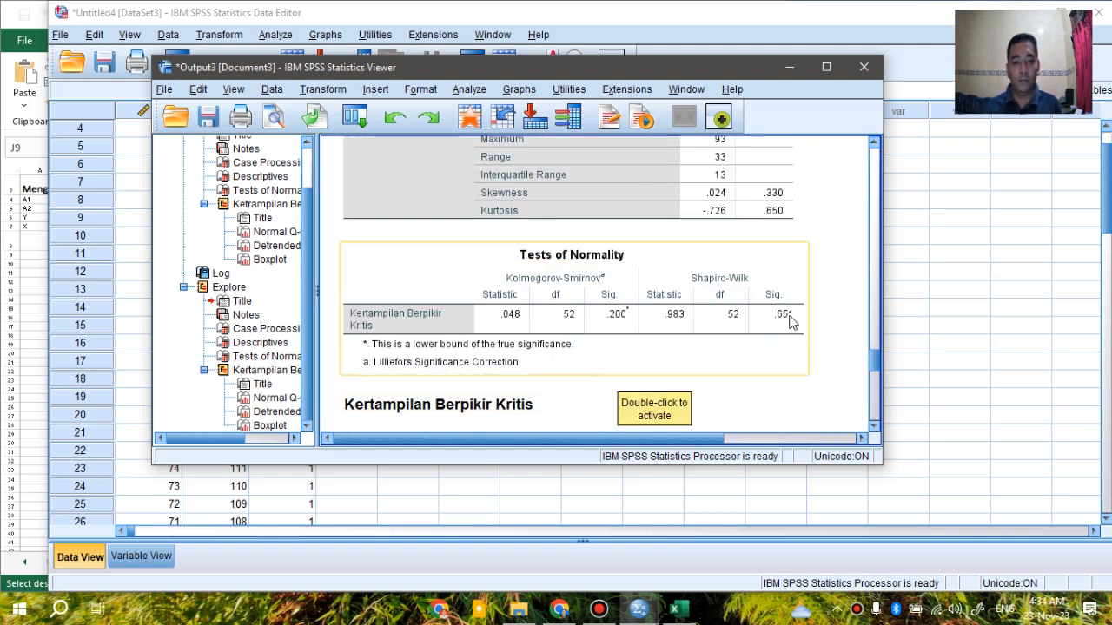
Return to the data grid and start a Univariate general linear model with Kertampilan Berpikir Kritis as the dependent variable
{"action": "left_click", "coordinate": [508, 332]}
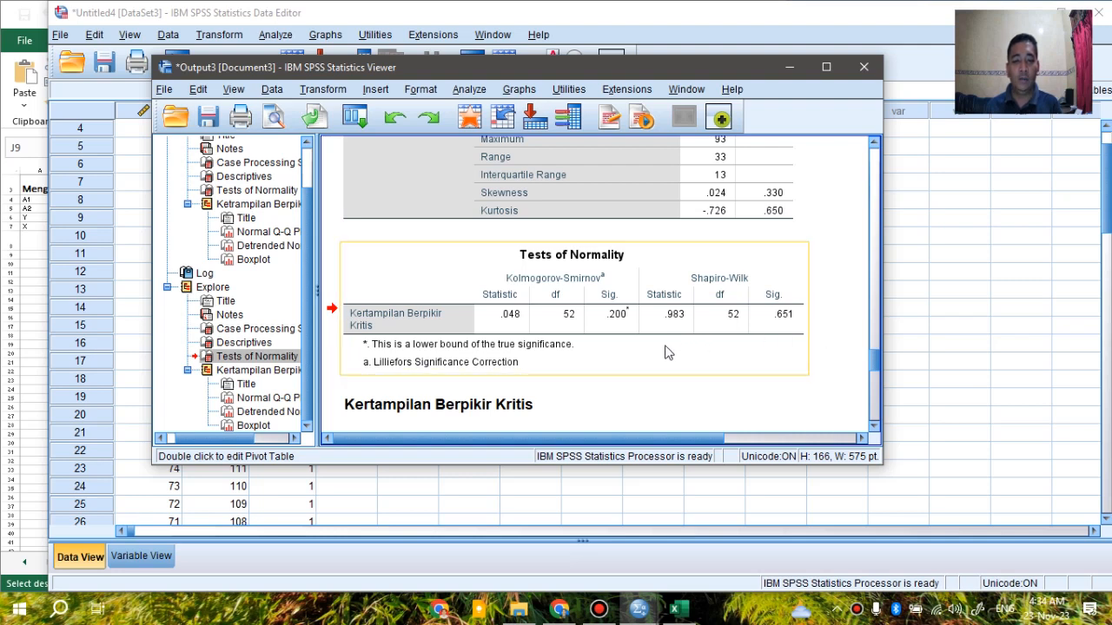
{"action": "left_click", "coordinate": [506, 356]}
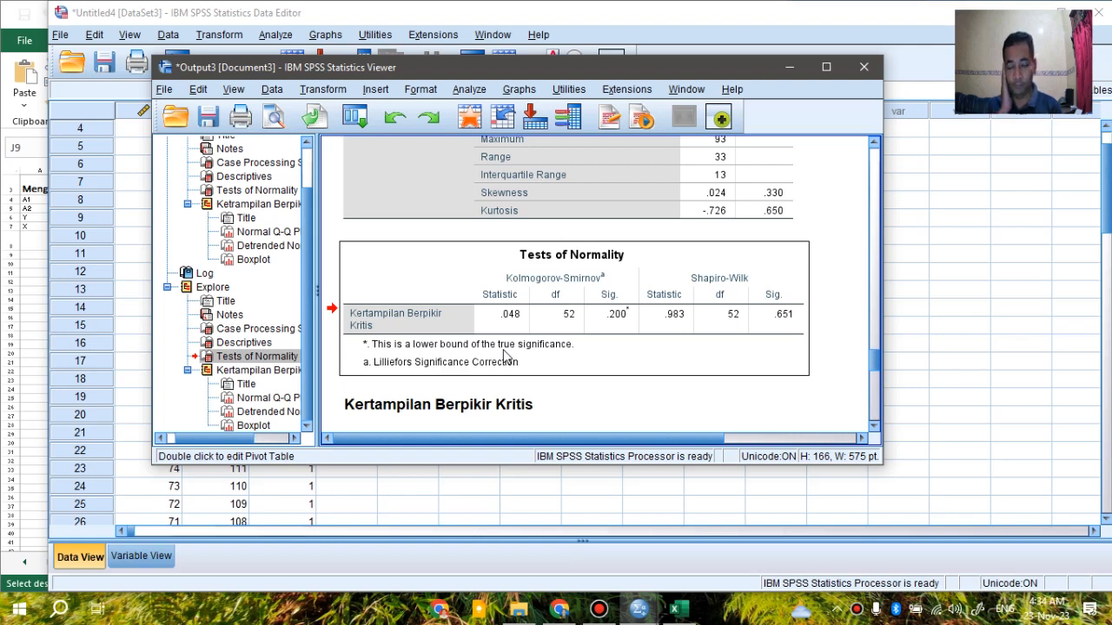
{"action": "left_click", "coordinate": [779, 69]}
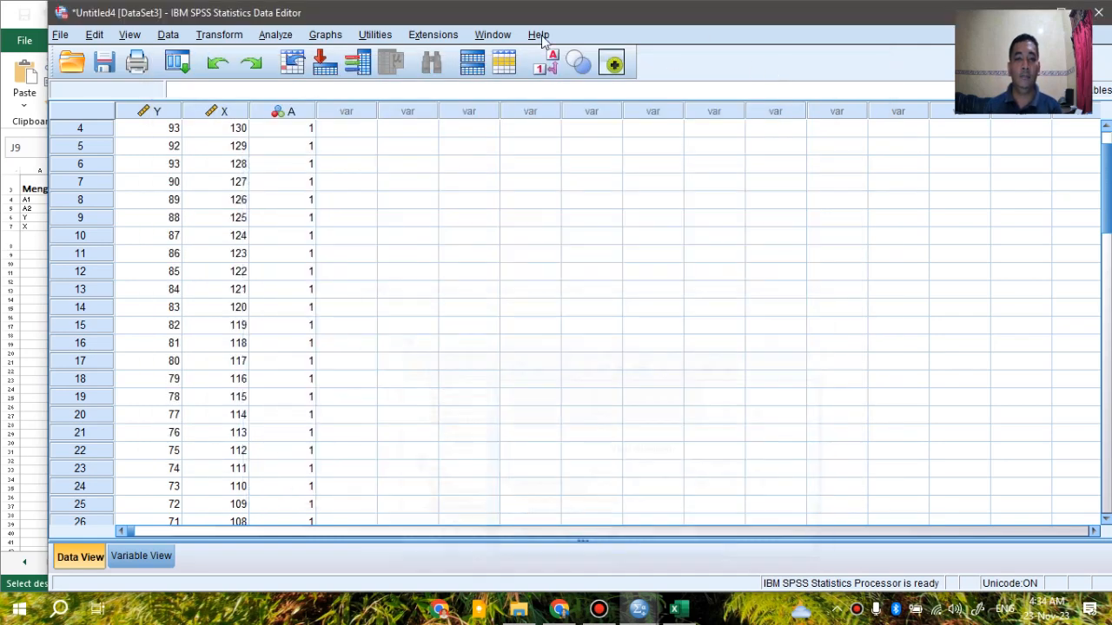
{"action": "left_click", "coordinate": [280, 35]}
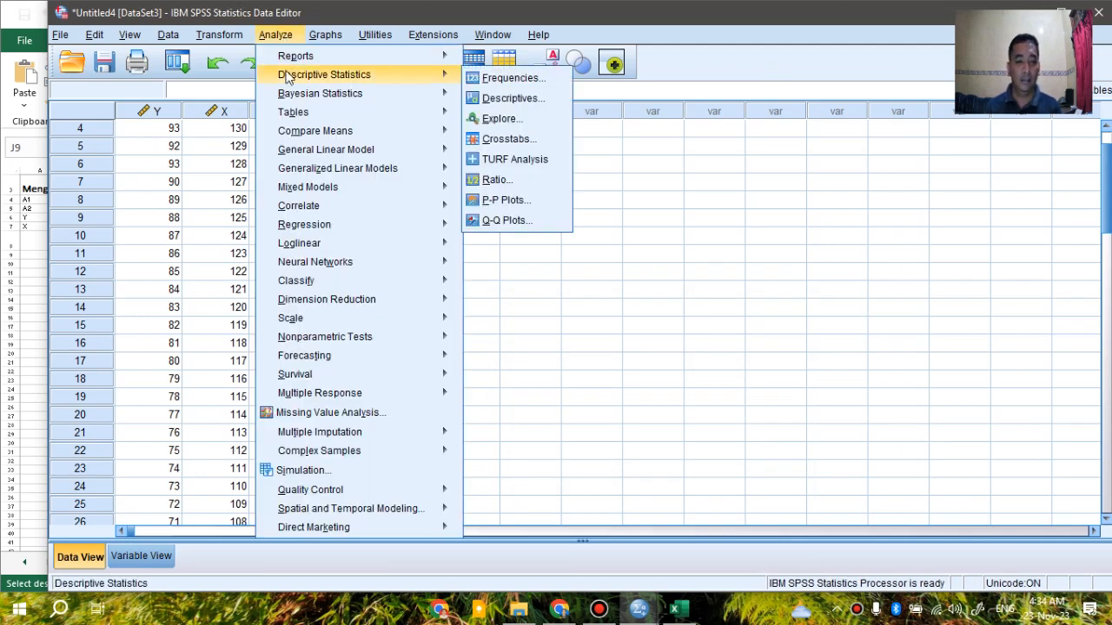
{"action": "mouse_move", "coordinate": [339, 154]}
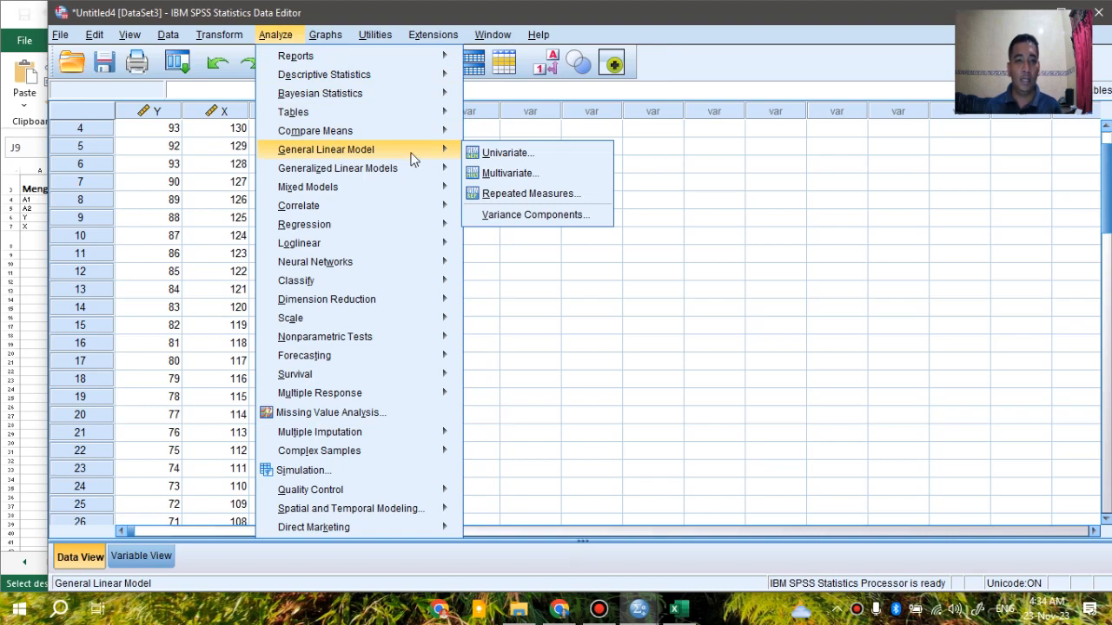
{"action": "mouse_move", "coordinate": [435, 167]}
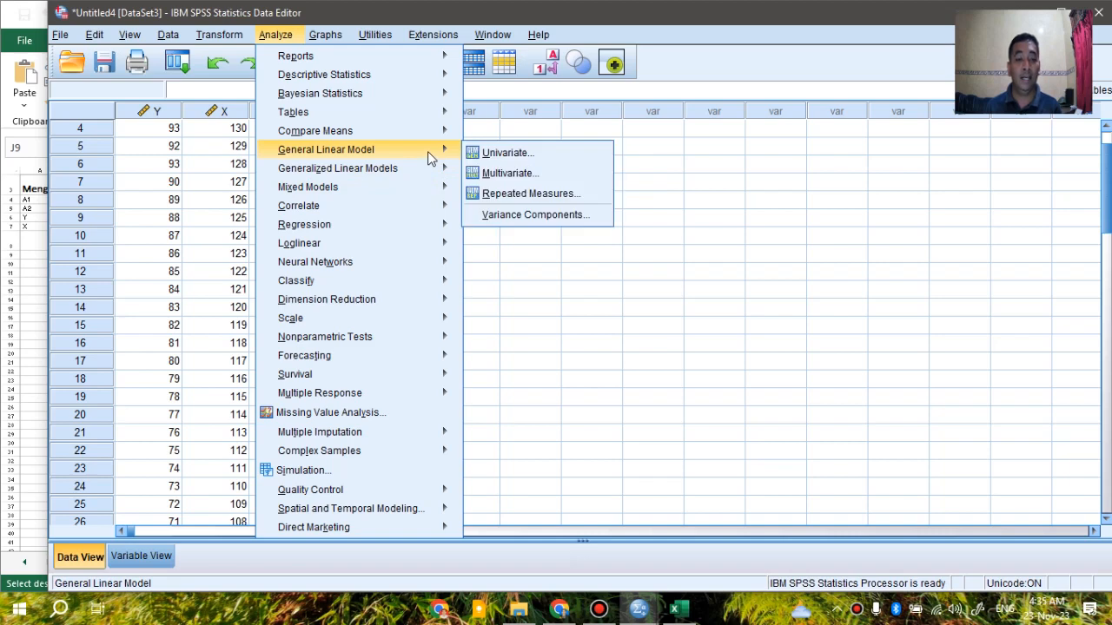
{"action": "left_click", "coordinate": [489, 155]}
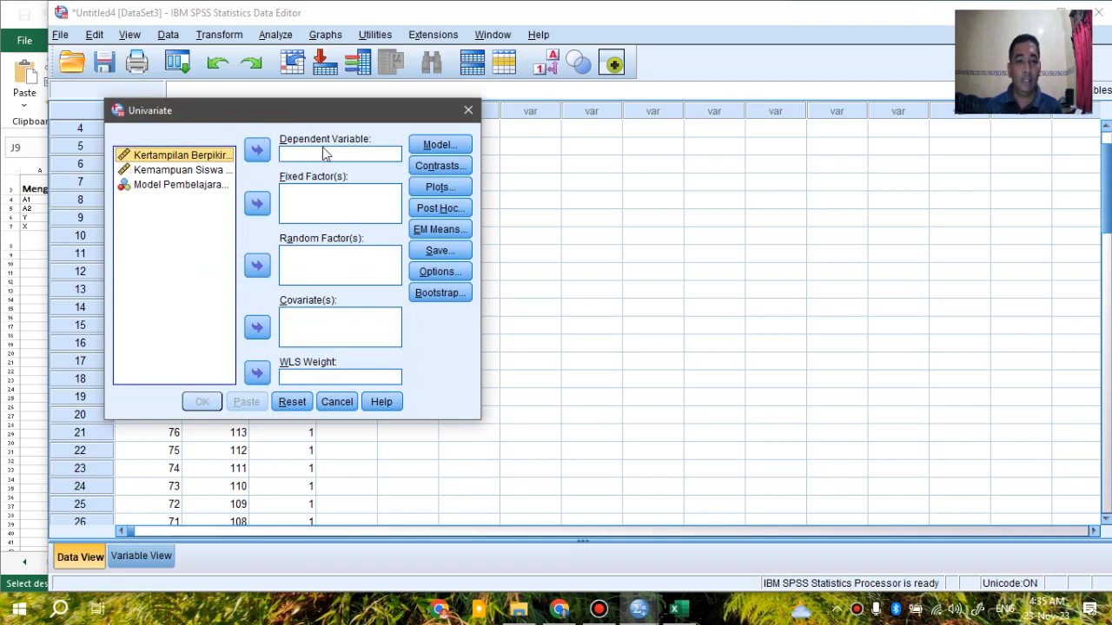
{"action": "left_click", "coordinate": [260, 153]}
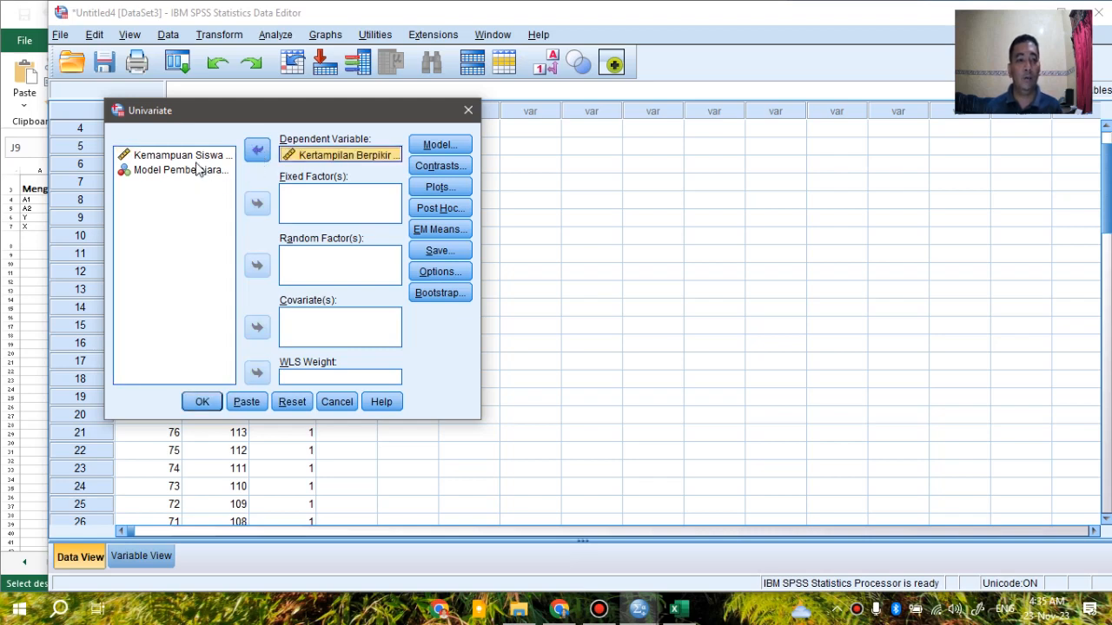
Assign Model Pembelajaran as the fixed factor and Kemampuan Siswa as the covariate in the Univariate analysis
{"action": "left_click", "coordinate": [165, 171]}
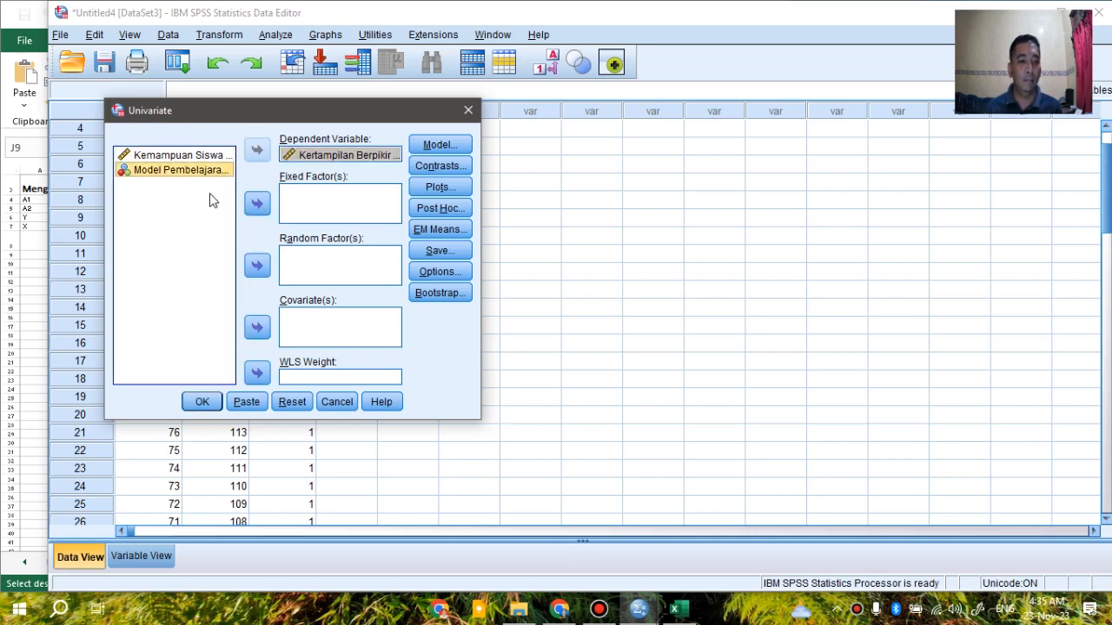
{"action": "left_click", "coordinate": [257, 205]}
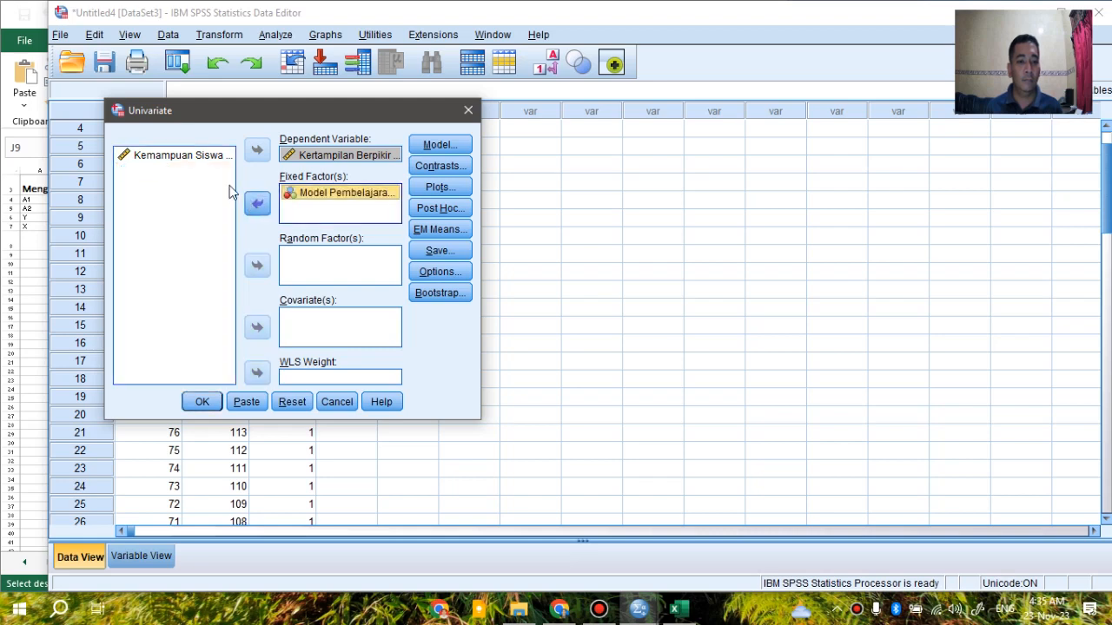
{"action": "left_click", "coordinate": [185, 163]}
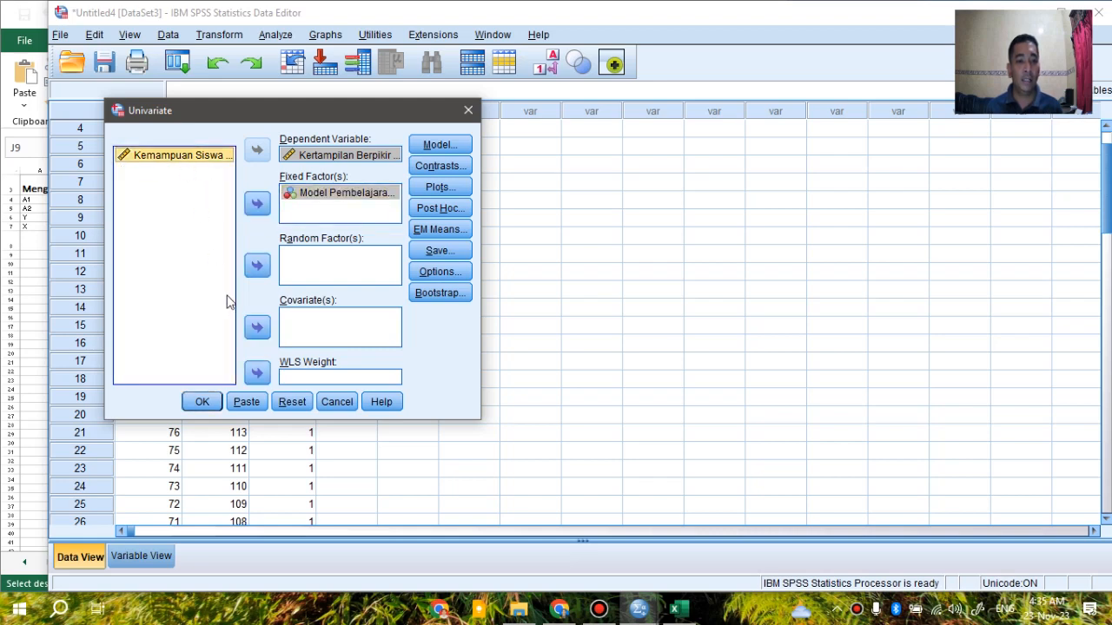
{"action": "left_click", "coordinate": [260, 327]}
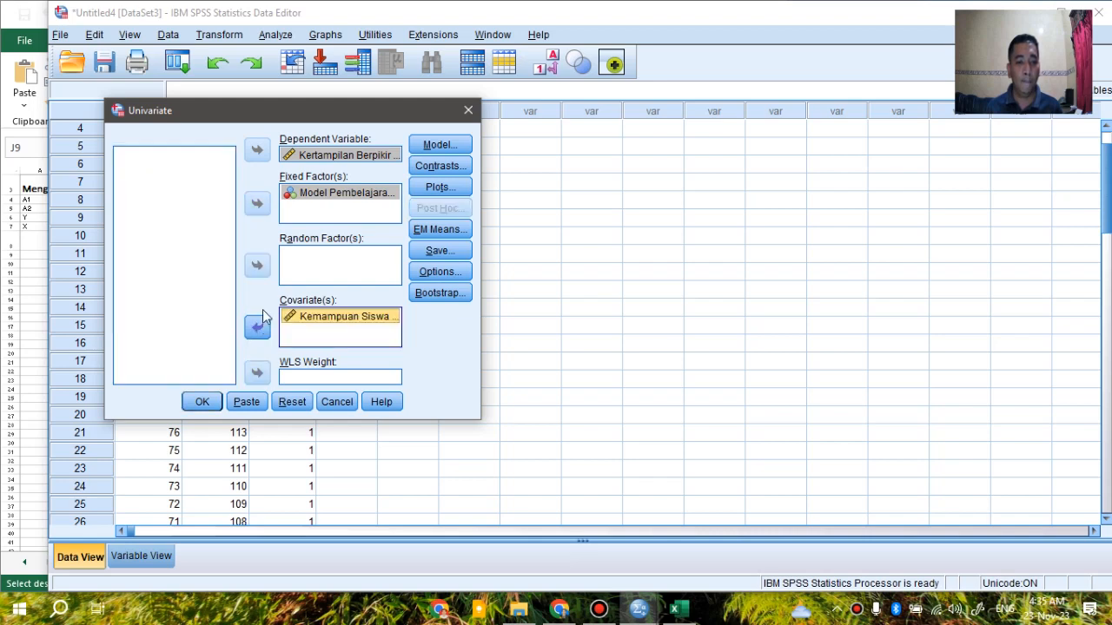
Enable homogeneity tests in the Univariate options and run the analysis
{"action": "left_click", "coordinate": [440, 190]}
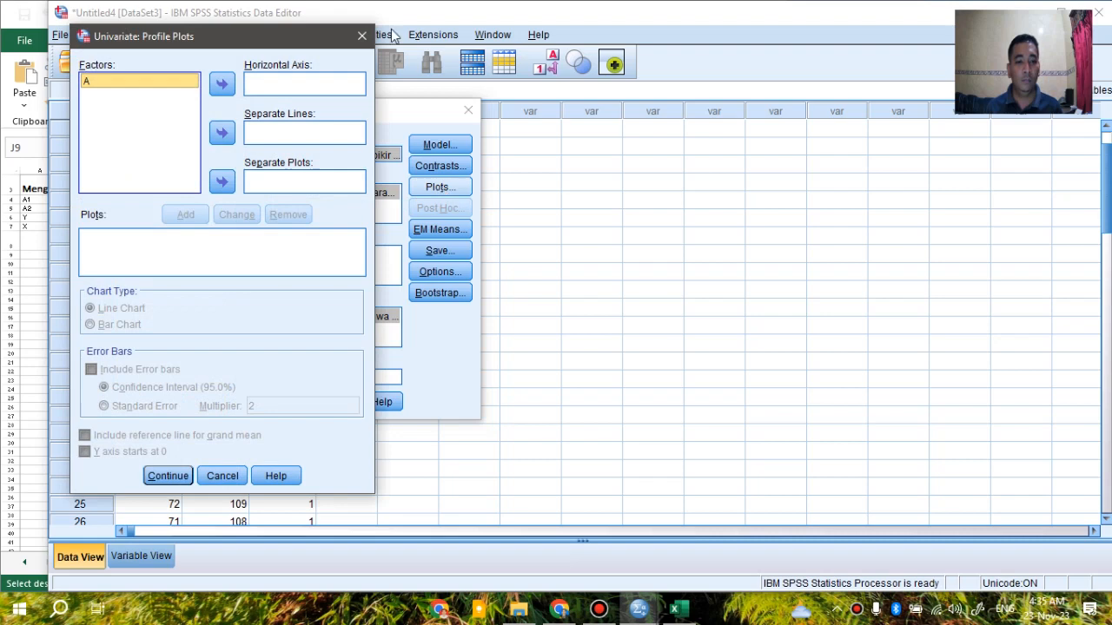
{"action": "left_click", "coordinate": [361, 35]}
{"action": "left_click", "coordinate": [425, 271]}
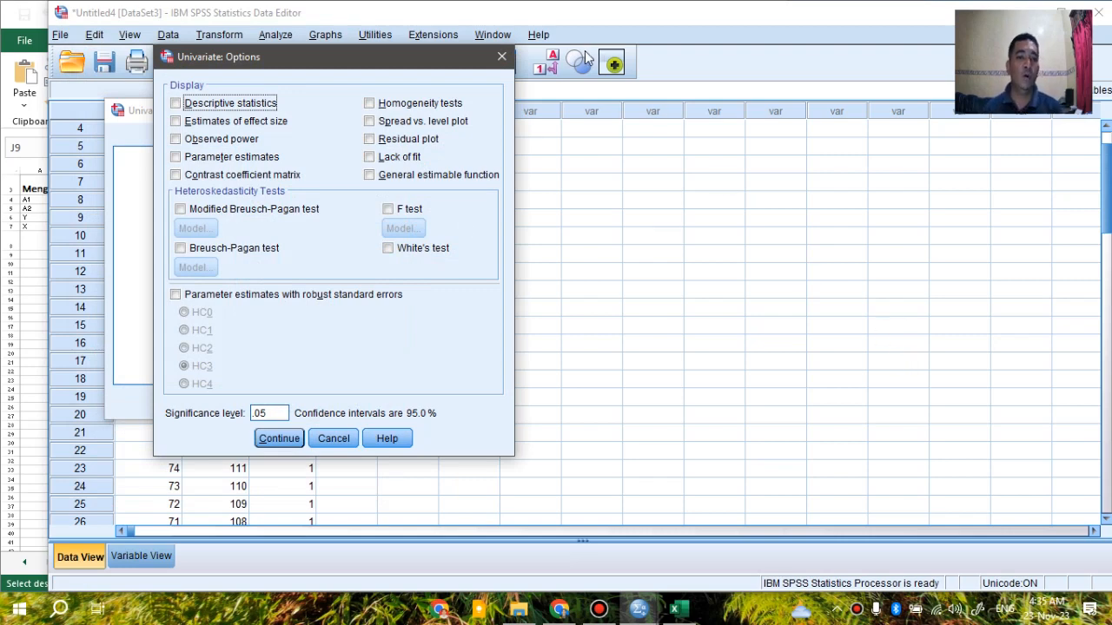
{"action": "left_click", "coordinate": [369, 103]}
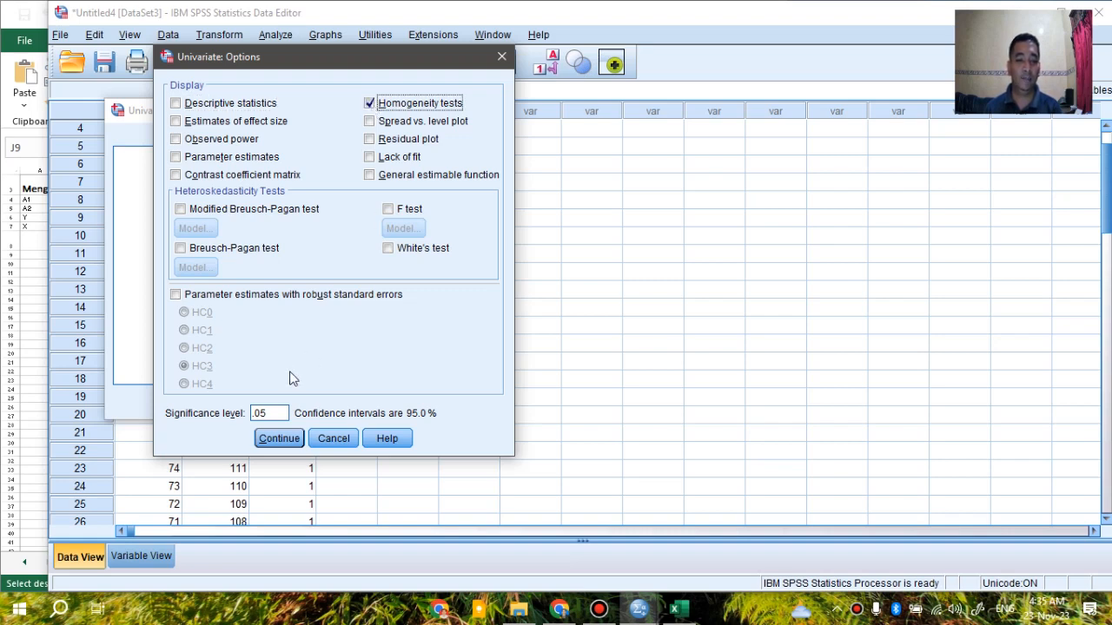
{"action": "left_click", "coordinate": [279, 438]}
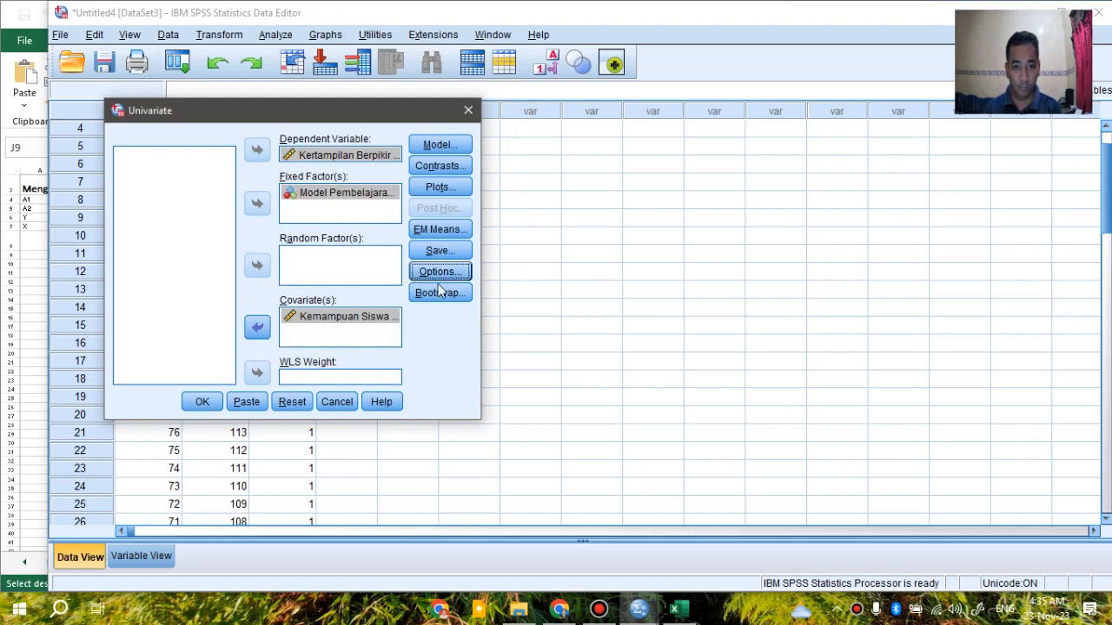
{"action": "left_click", "coordinate": [200, 404]}
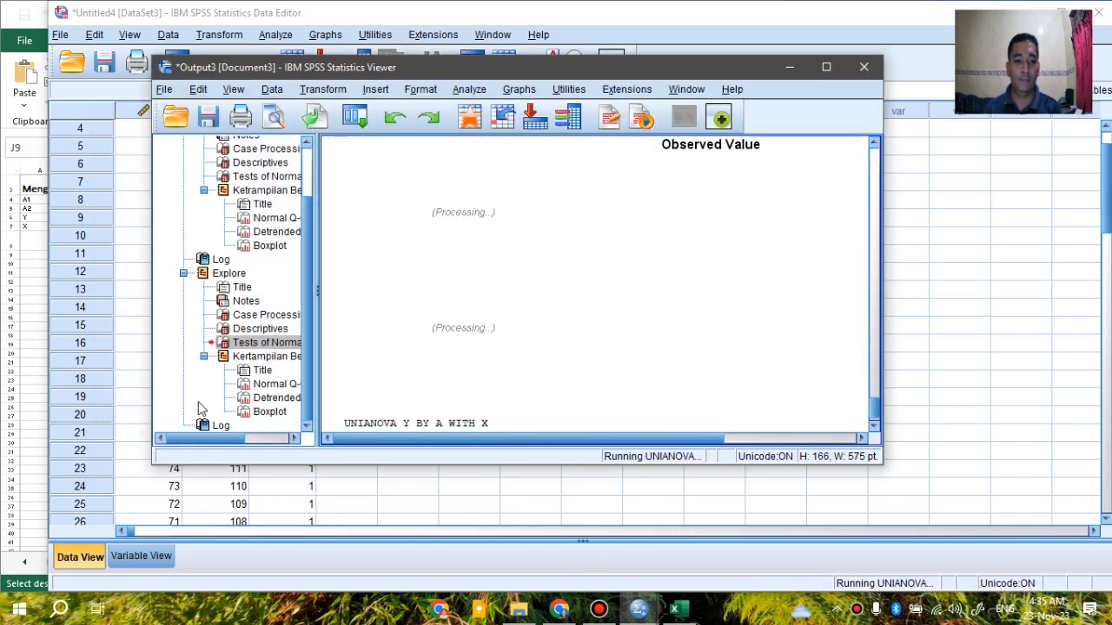
Maximize the output viewer and examine the Between-Subjects Factors, Levene's Test and Tests of Between-Subjects Effects tables
{"action": "left_click_drag", "start_coordinate": [485, 68], "coordinate": [450, 7]}
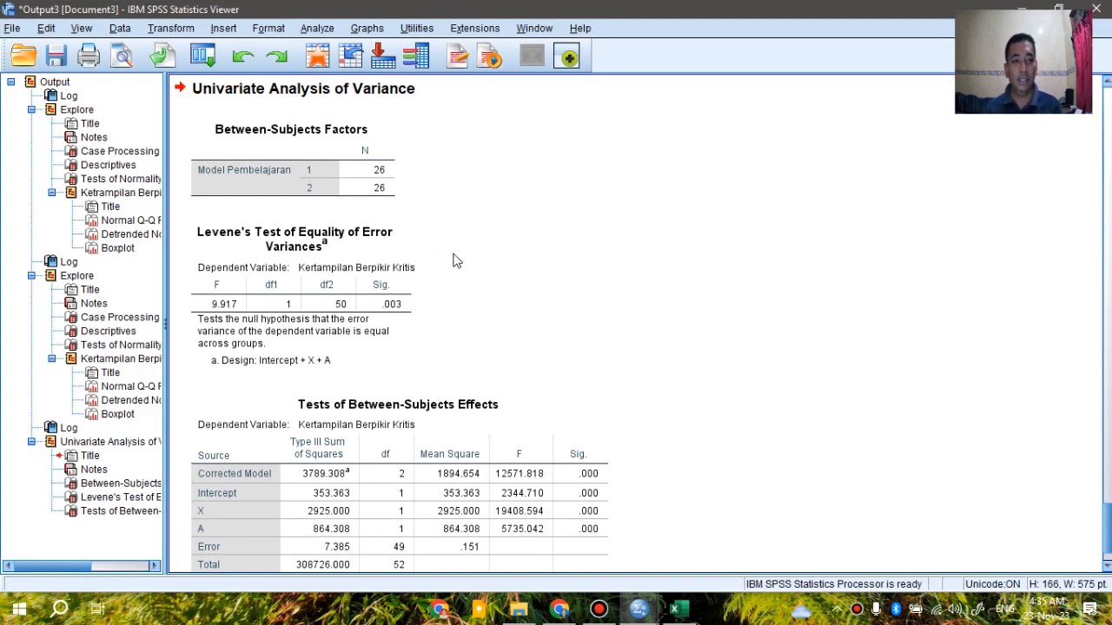
{"action": "scroll", "coordinate": [452, 260], "scroll_direction": "down", "scroll_amount": 2}
{"action": "scroll", "coordinate": [447, 283], "scroll_direction": "up", "scroll_amount": 2}
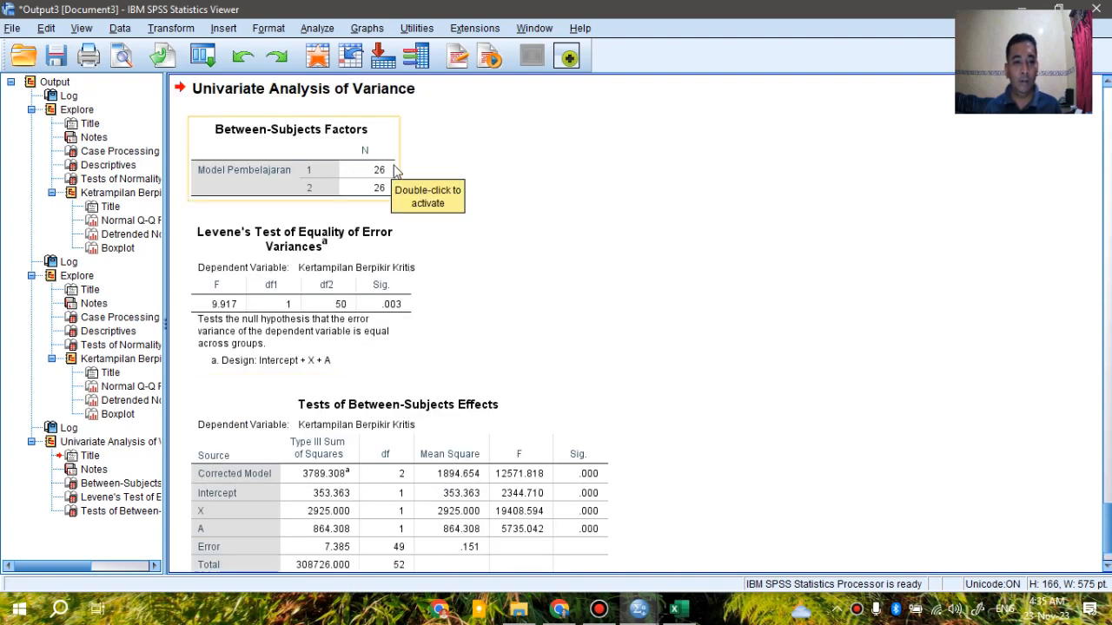
{"action": "scroll", "coordinate": [469, 209], "scroll_direction": "down", "scroll_amount": 2}
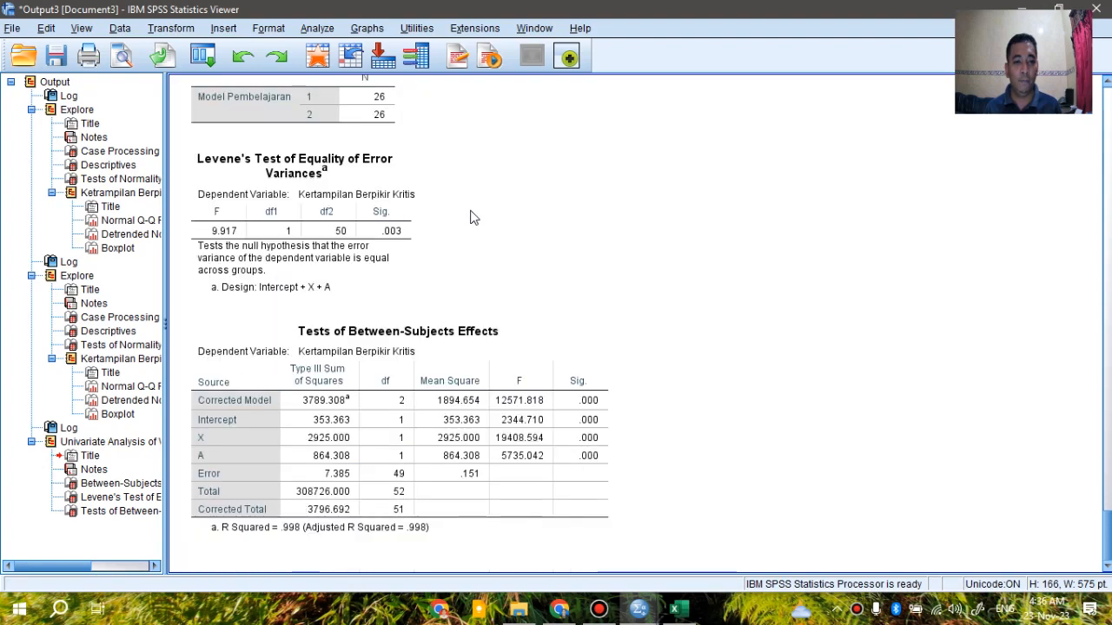
{"action": "left_click", "coordinate": [560, 337]}
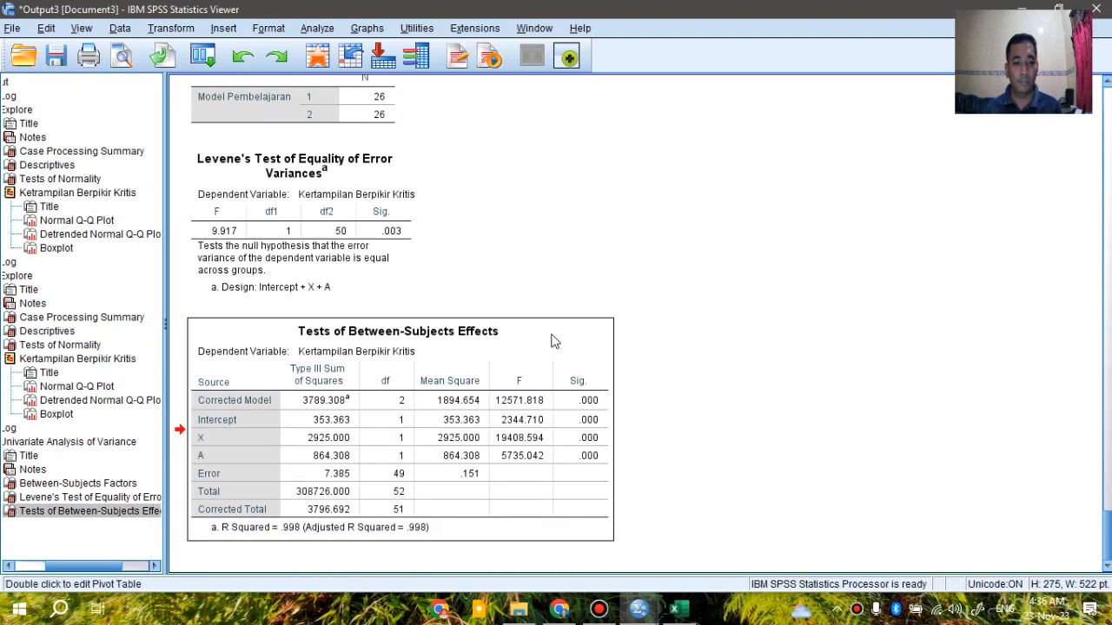
{"action": "scroll", "coordinate": [510, 257], "scroll_direction": "up", "scroll_amount": 6}
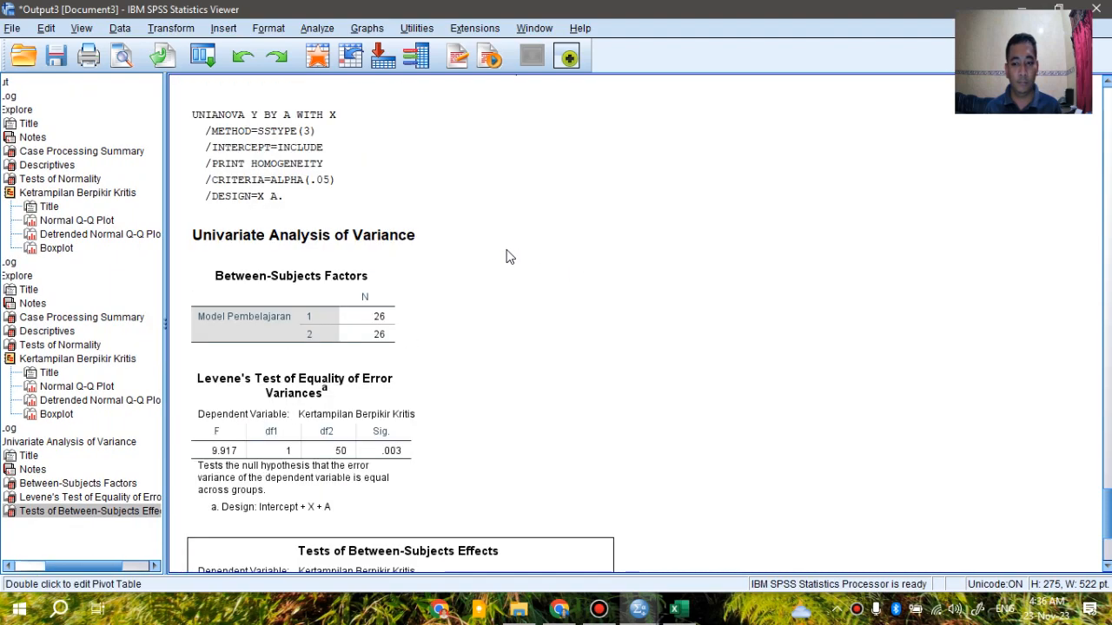
{"action": "scroll", "coordinate": [510, 256], "scroll_direction": "down", "scroll_amount": 6}
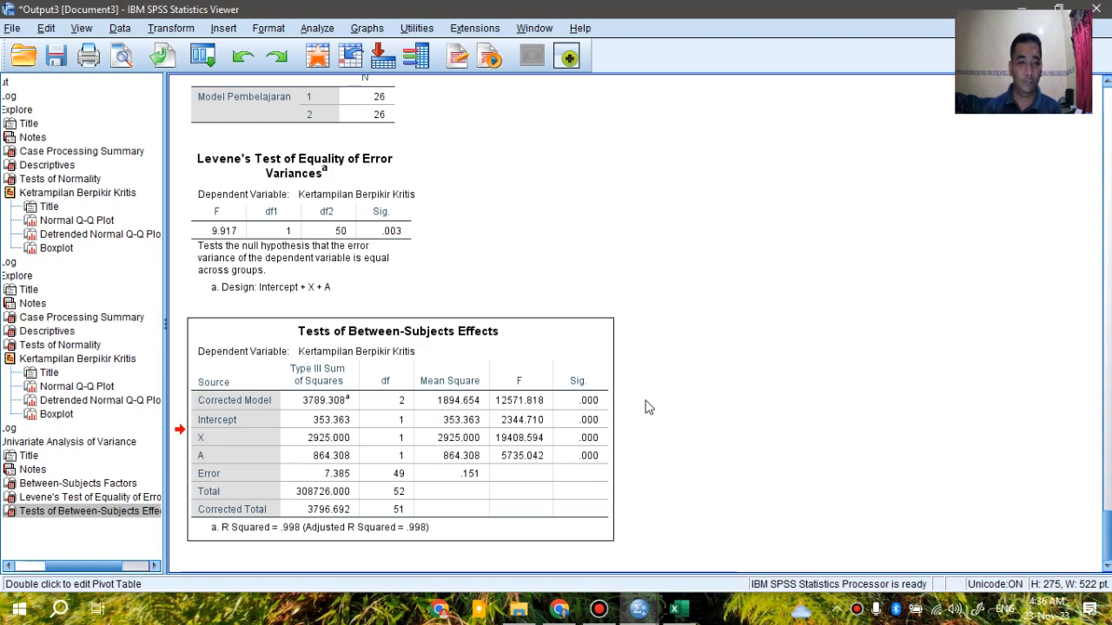
{"action": "left_click", "coordinate": [588, 435]}
{"action": "scroll", "coordinate": [569, 461], "scroll_direction": "up", "scroll_amount": 1}
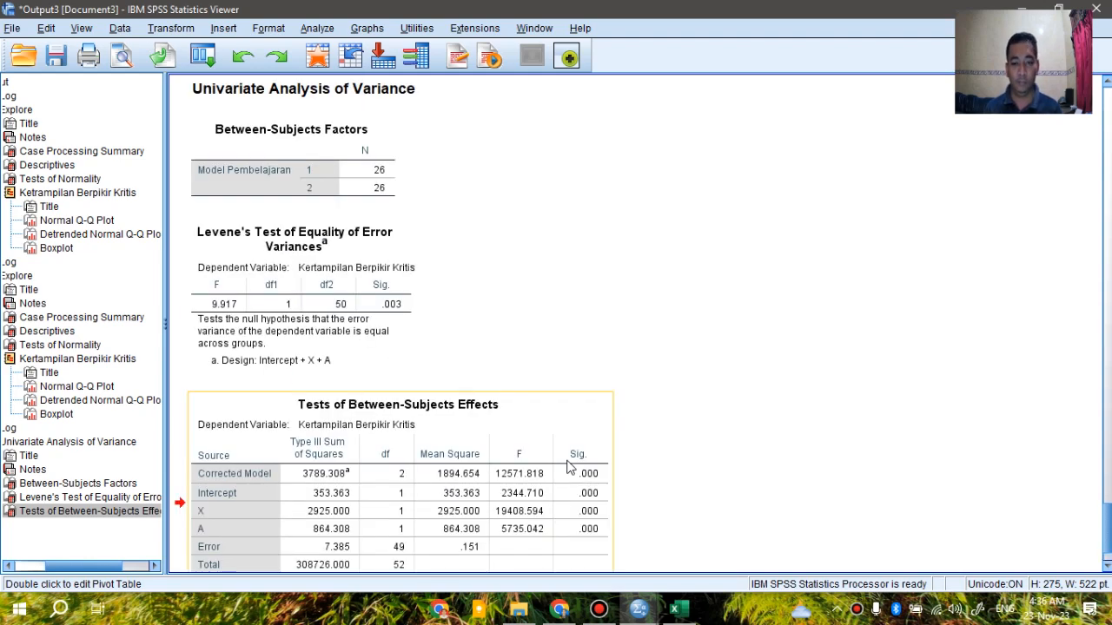
{"action": "scroll", "coordinate": [569, 465], "scroll_direction": "down", "scroll_amount": 1}
{"action": "left_click", "coordinate": [639, 380]}
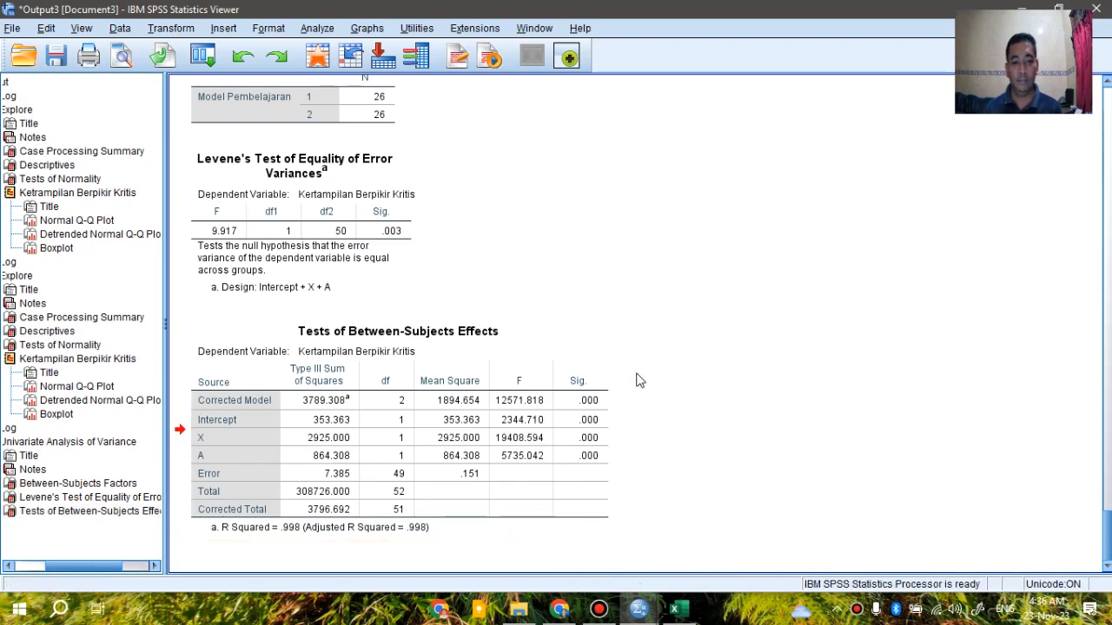
Put away the output viewer, switch to the Excel workbook, and find the "Anacova 2 jalur tidak by level" section on sheet 2
{"action": "left_click_drag", "start_coordinate": [482, 7], "coordinate": [516, 71]}
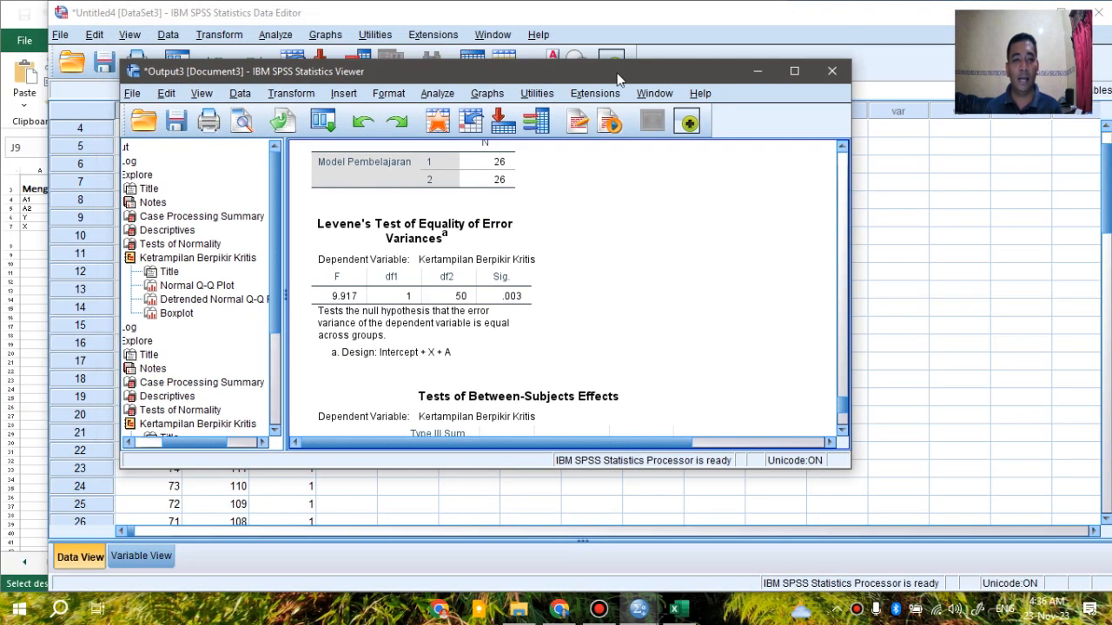
{"action": "left_click", "coordinate": [760, 74]}
{"action": "left_click", "coordinate": [5, 202]}
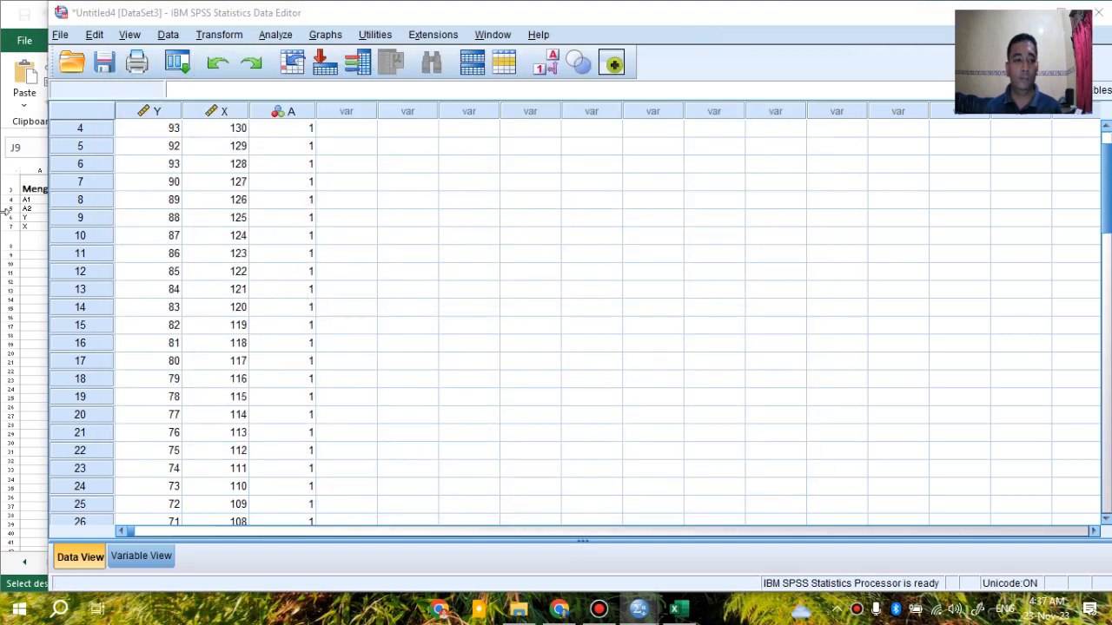
{"action": "scroll", "coordinate": [449, 315], "scroll_direction": "down", "scroll_amount": 2}
{"action": "scroll", "coordinate": [423, 313], "scroll_direction": "down", "scroll_amount": 14}
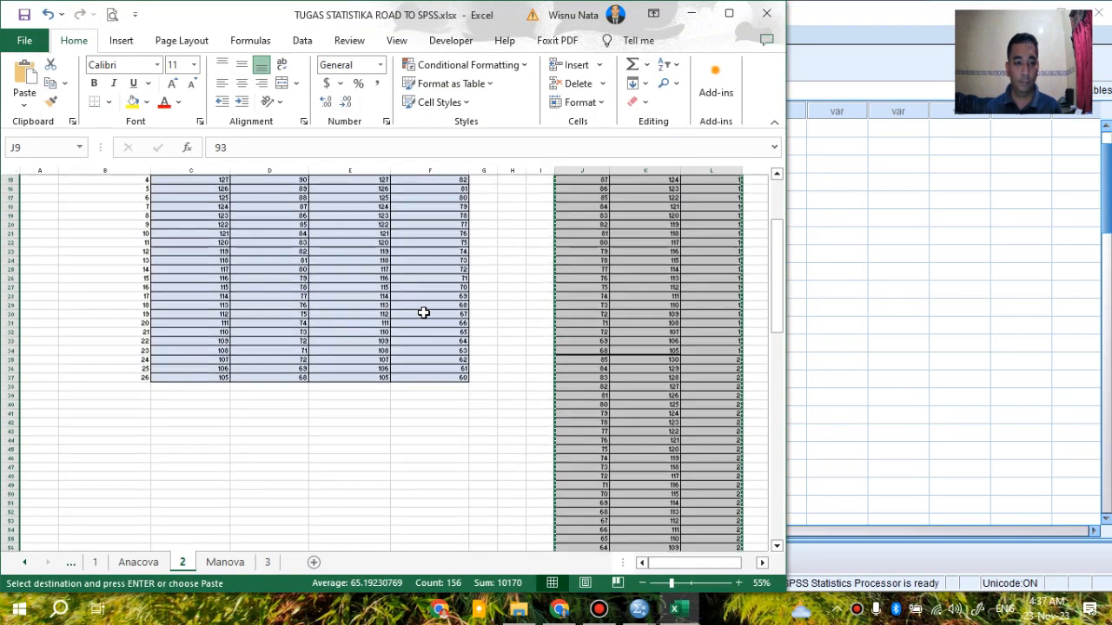
{"action": "scroll", "coordinate": [226, 308], "scroll_direction": "up", "scroll_amount": 2}
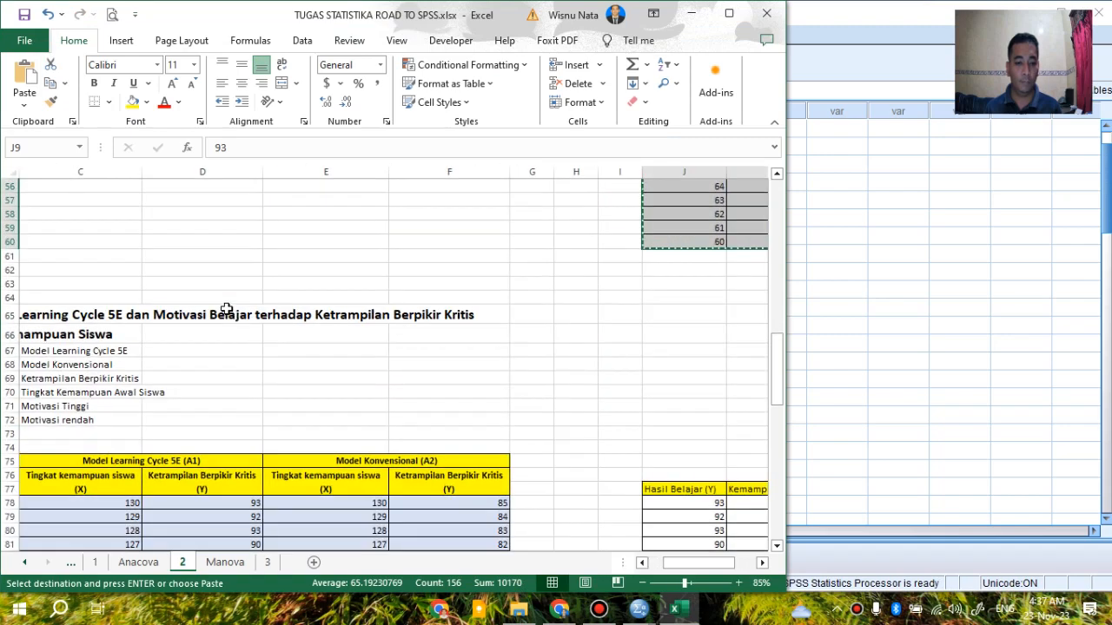
{"action": "left_click_drag", "start_coordinate": [702, 563], "coordinate": [521, 560]}
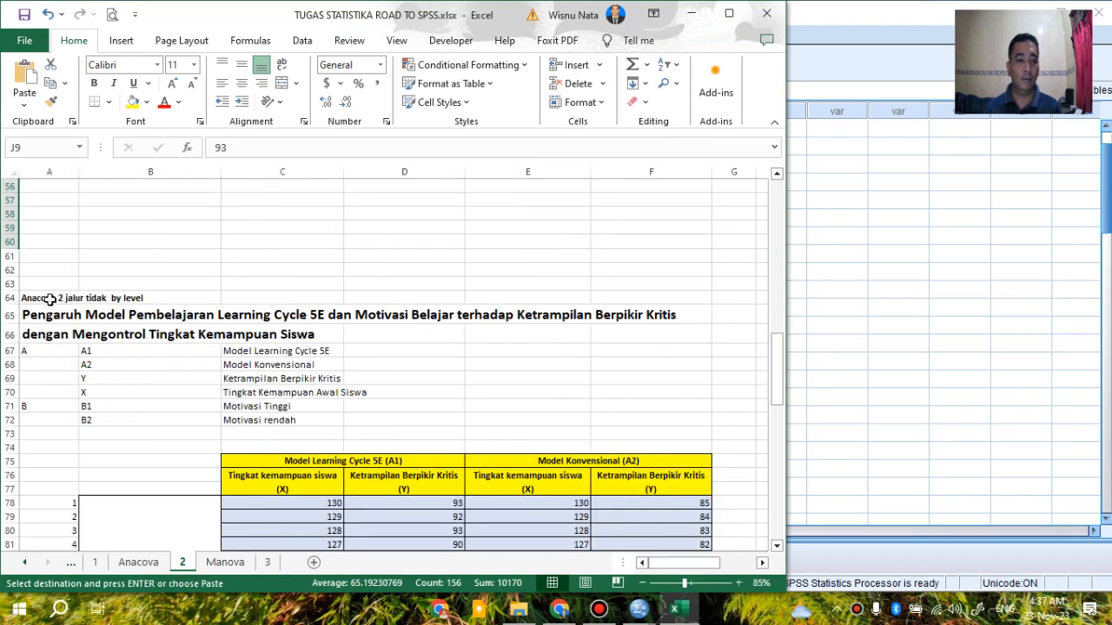
Examine the two-way ANCOVA research title and the definitions of factors A and B, outcome Y and covariate X
{"action": "scroll", "coordinate": [51, 298], "scroll_direction": "down", "scroll_amount": 1}
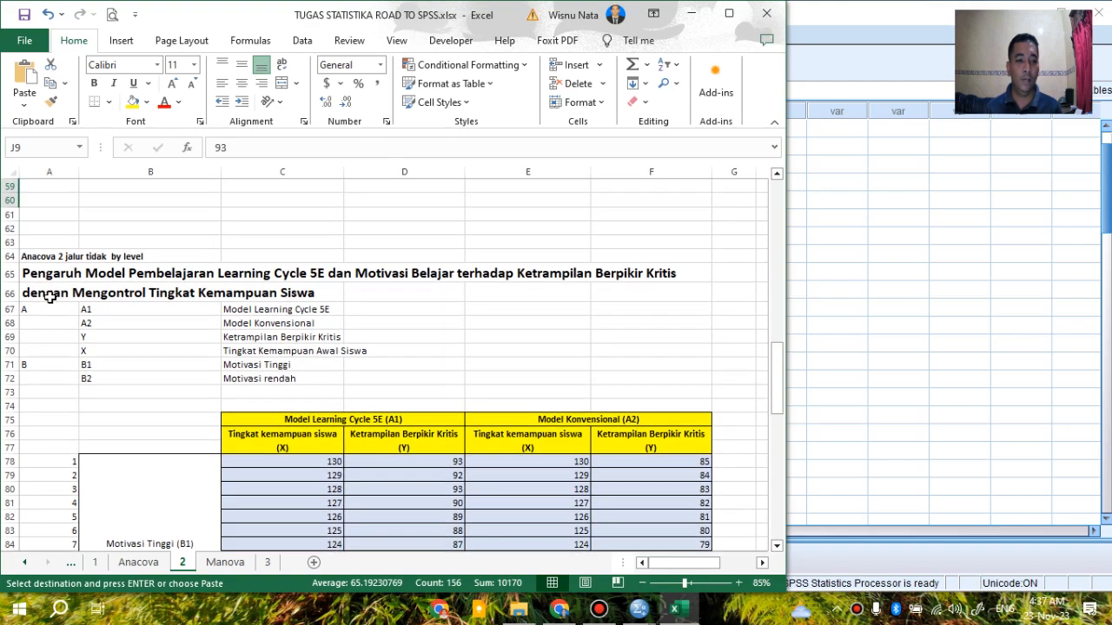
{"action": "scroll", "coordinate": [50, 297], "scroll_direction": "up", "scroll_amount": 1}
{"action": "scroll", "coordinate": [50, 297], "scroll_direction": "down", "scroll_amount": 1}
{"action": "scroll", "coordinate": [83, 303], "scroll_direction": "down", "scroll_amount": 1}
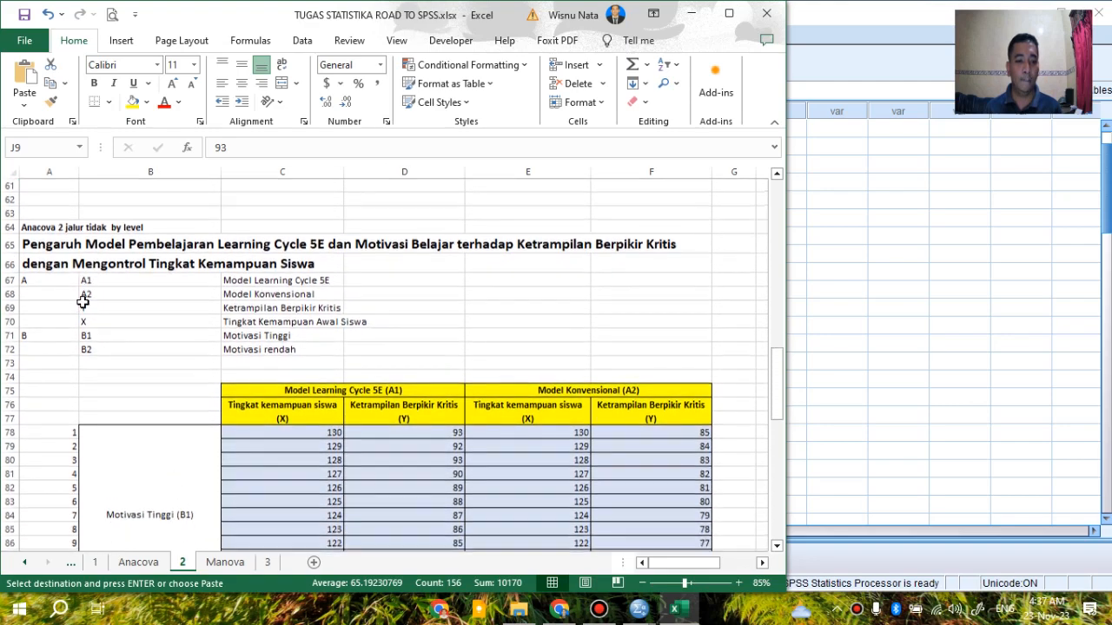
{"action": "left_click", "coordinate": [43, 241]}
{"action": "scroll", "coordinate": [42, 254], "scroll_direction": "down", "scroll_amount": 1}
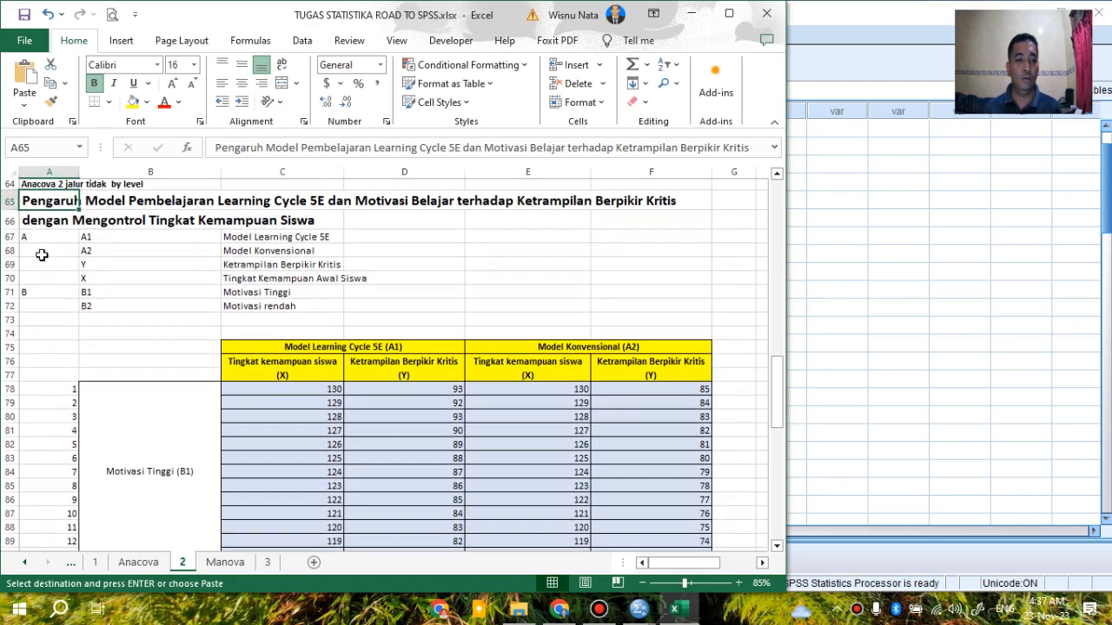
{"action": "scroll", "coordinate": [42, 255], "scroll_direction": "down", "scroll_amount": 1}
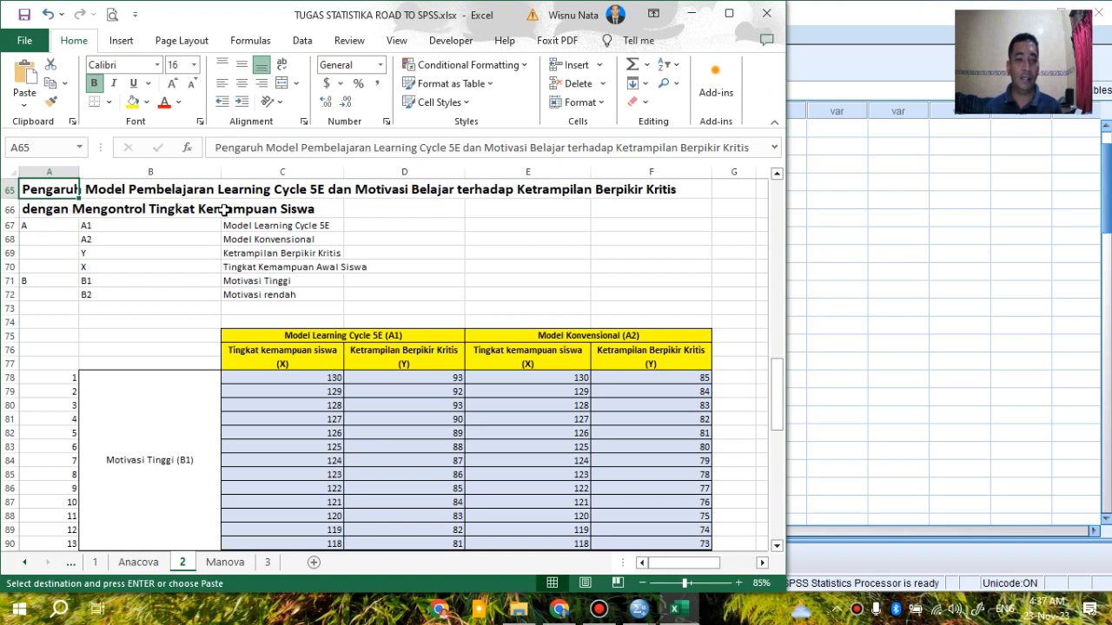
{"action": "left_click", "coordinate": [51, 230]}
{"action": "left_click", "coordinate": [43, 282]}
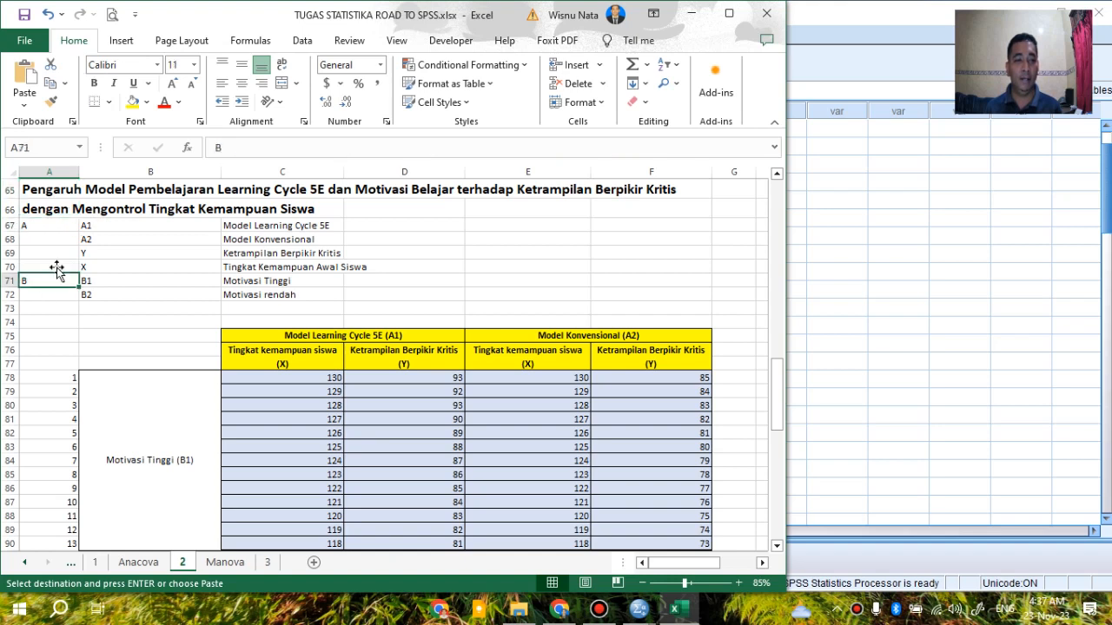
Review the coded definitions of model levels A1 and A2, variables Y and X, and motivation levels B1 and B2
{"action": "left_click", "coordinate": [75, 223]}
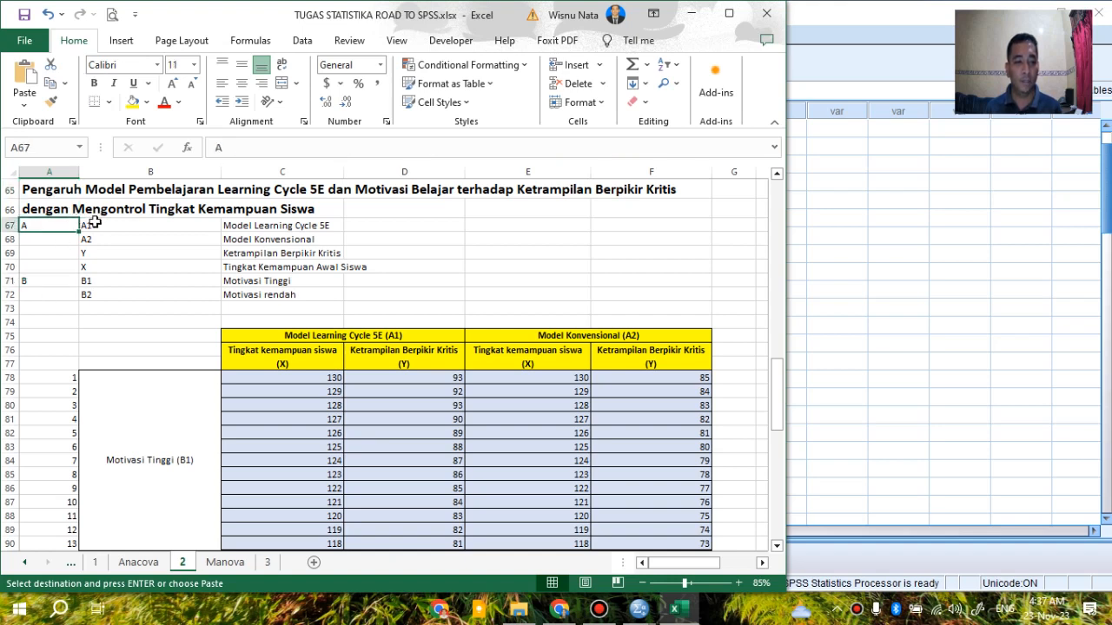
{"action": "left_click", "coordinate": [183, 228]}
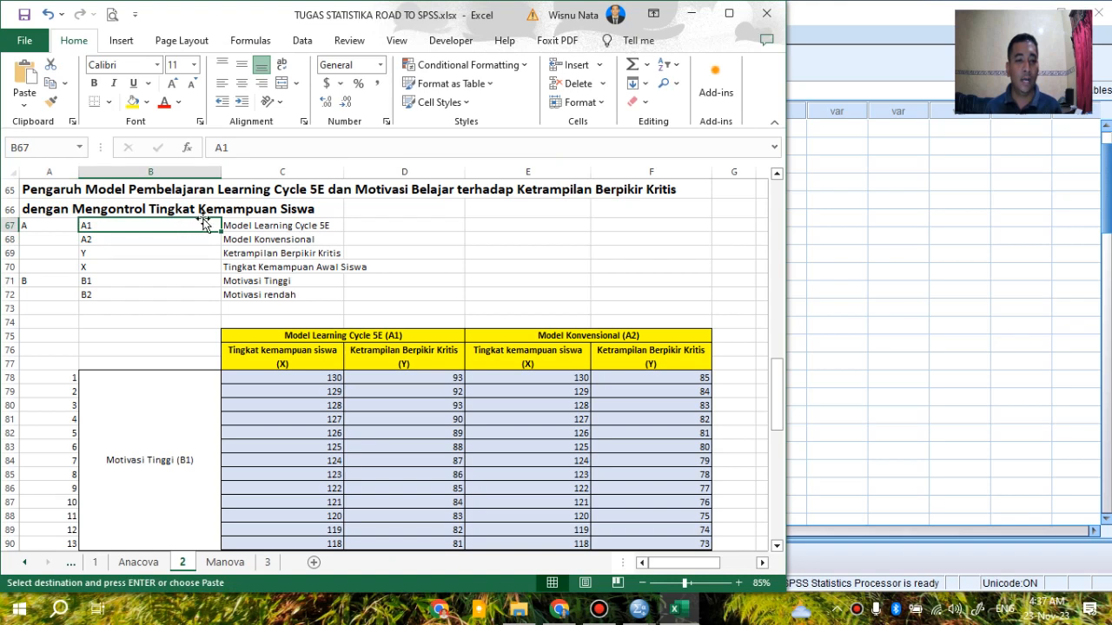
{"action": "left_click", "coordinate": [31, 229]}
{"action": "left_click", "coordinate": [43, 281]}
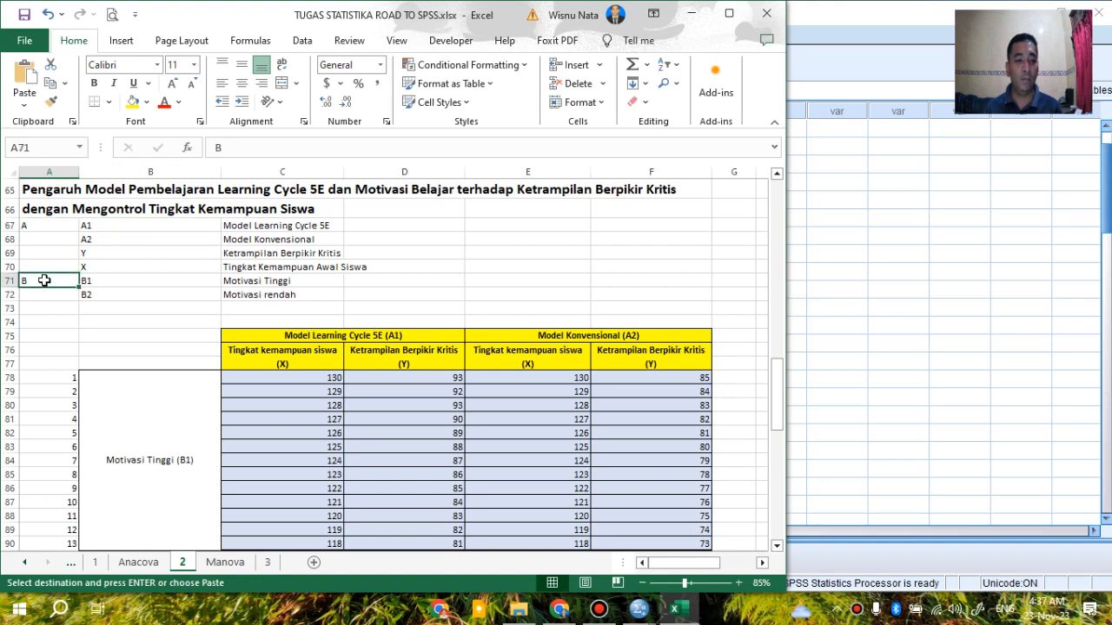
{"action": "left_click", "coordinate": [102, 227]}
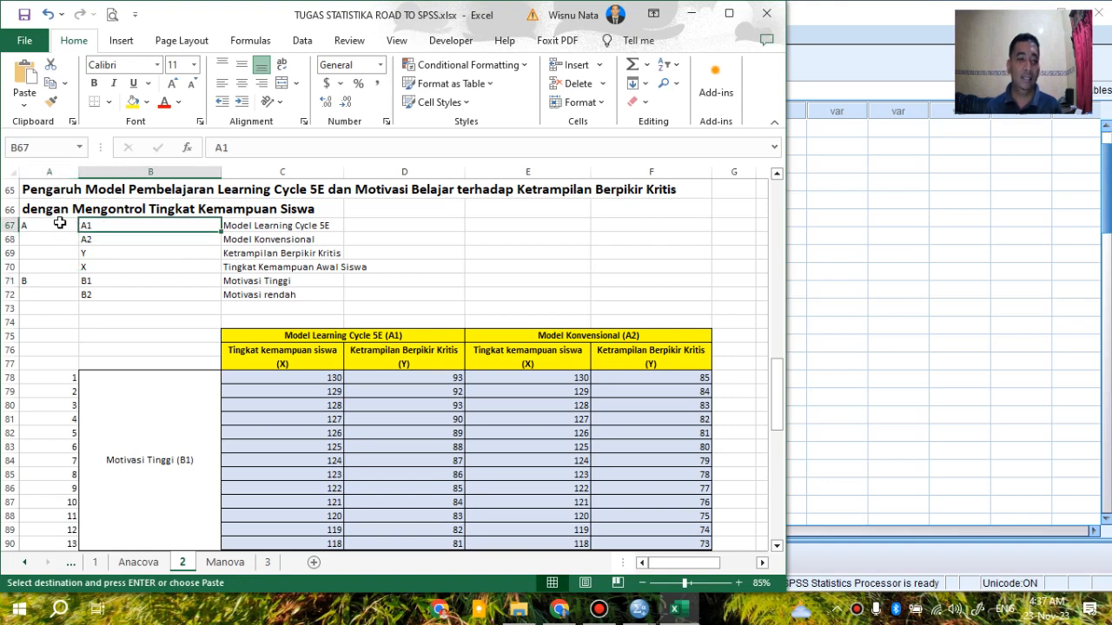
{"action": "left_click", "coordinate": [167, 240]}
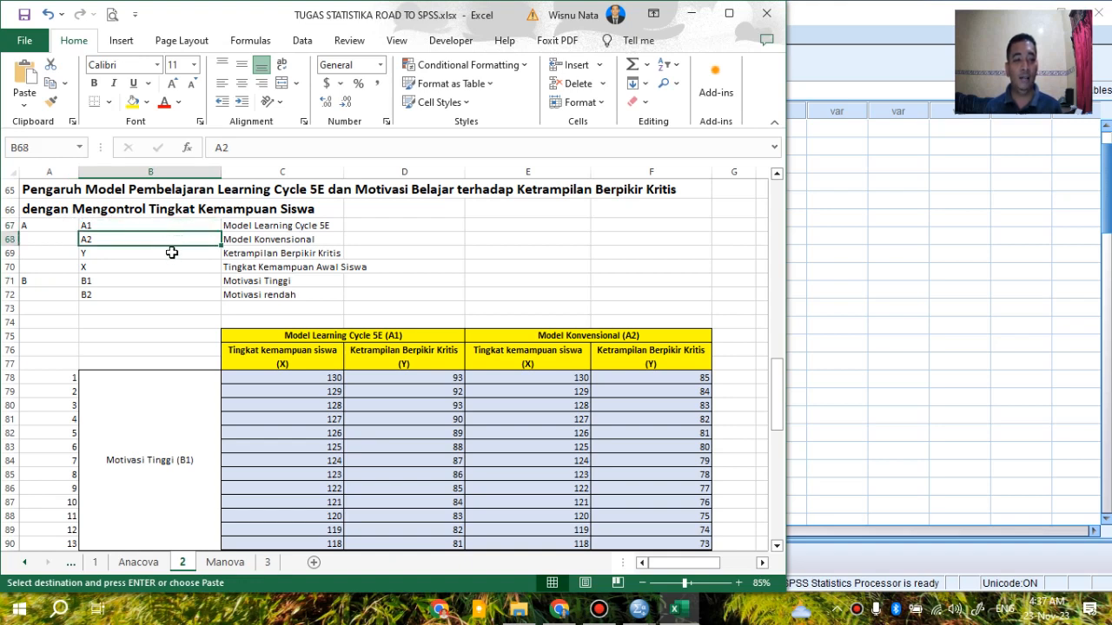
{"action": "left_click", "coordinate": [170, 252]}
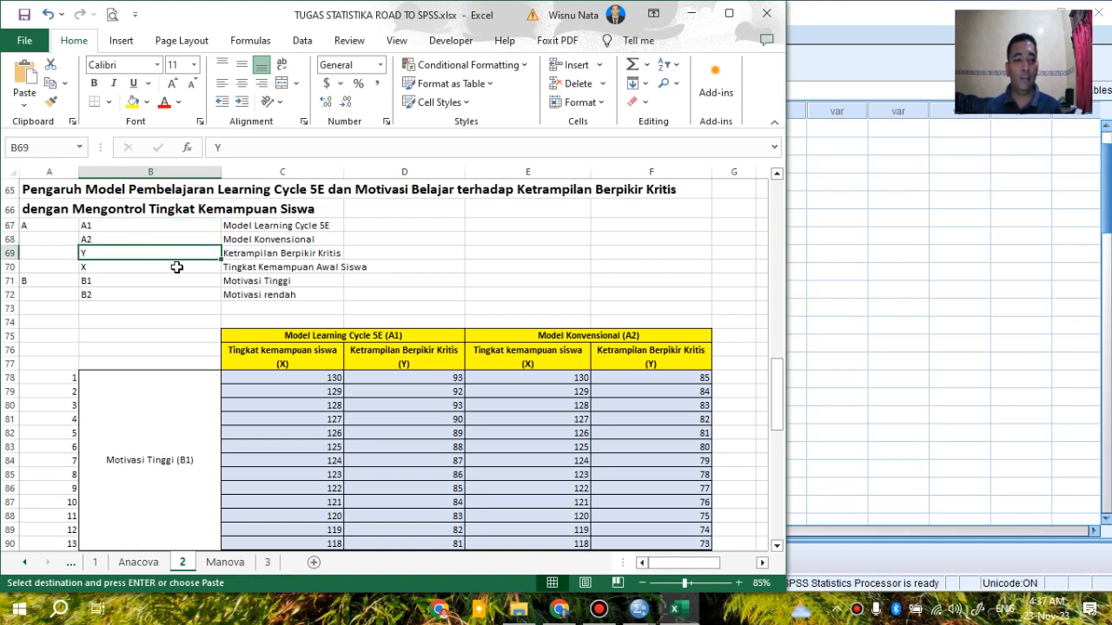
{"action": "left_click", "coordinate": [178, 268]}
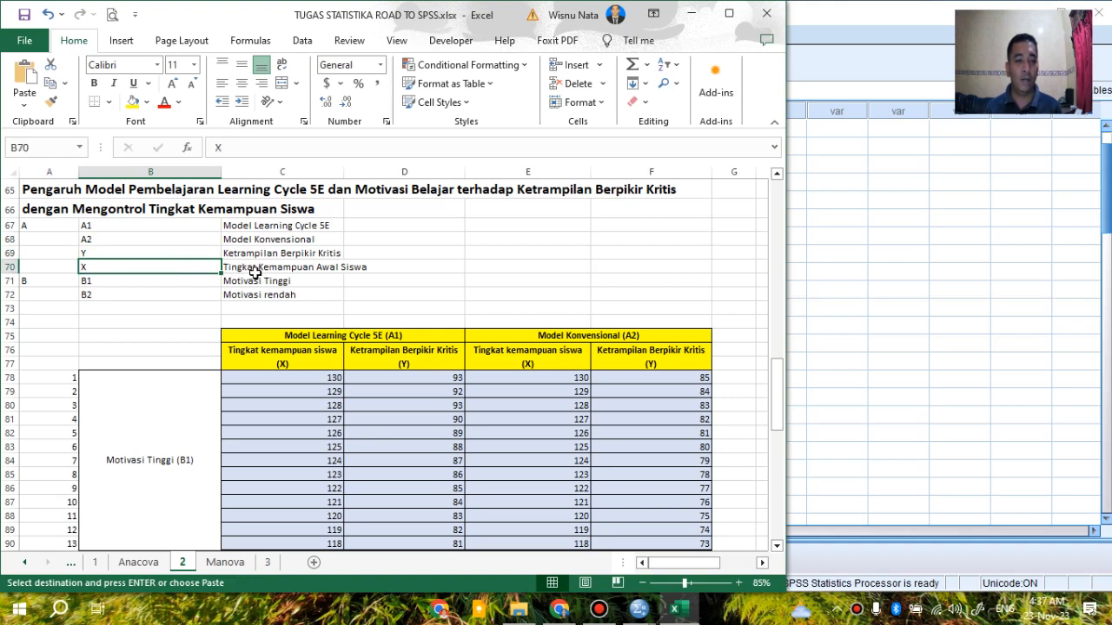
{"action": "left_click", "coordinate": [144, 279]}
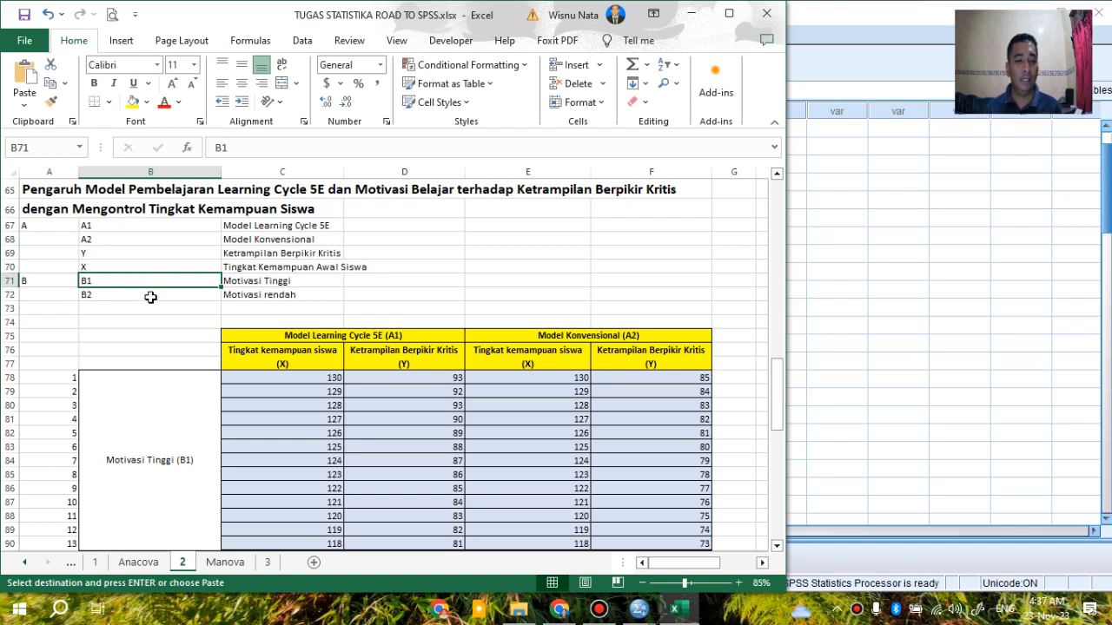
{"action": "left_click", "coordinate": [150, 296]}
Compare the model-by-motivation data table with the stacked Hasil Belajar (Y), Kemampuan Siswa (X), Model (A) and Motivasi (B) columns
{"action": "scroll", "coordinate": [150, 296], "scroll_direction": "down", "scroll_amount": 3}
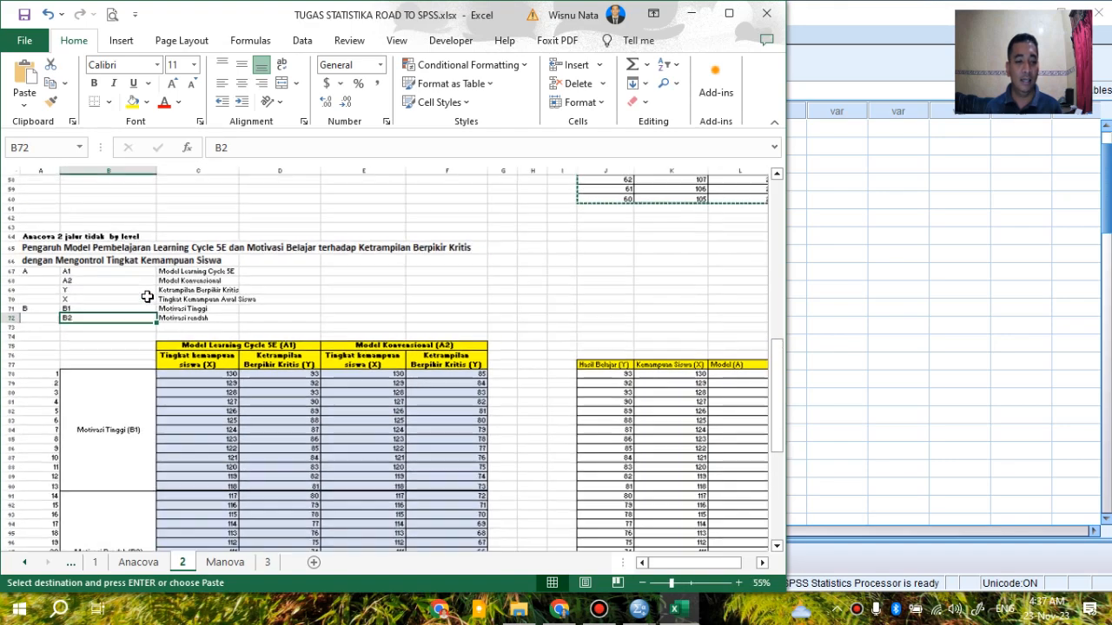
{"action": "scroll", "coordinate": [143, 300], "scroll_direction": "up", "scroll_amount": 2}
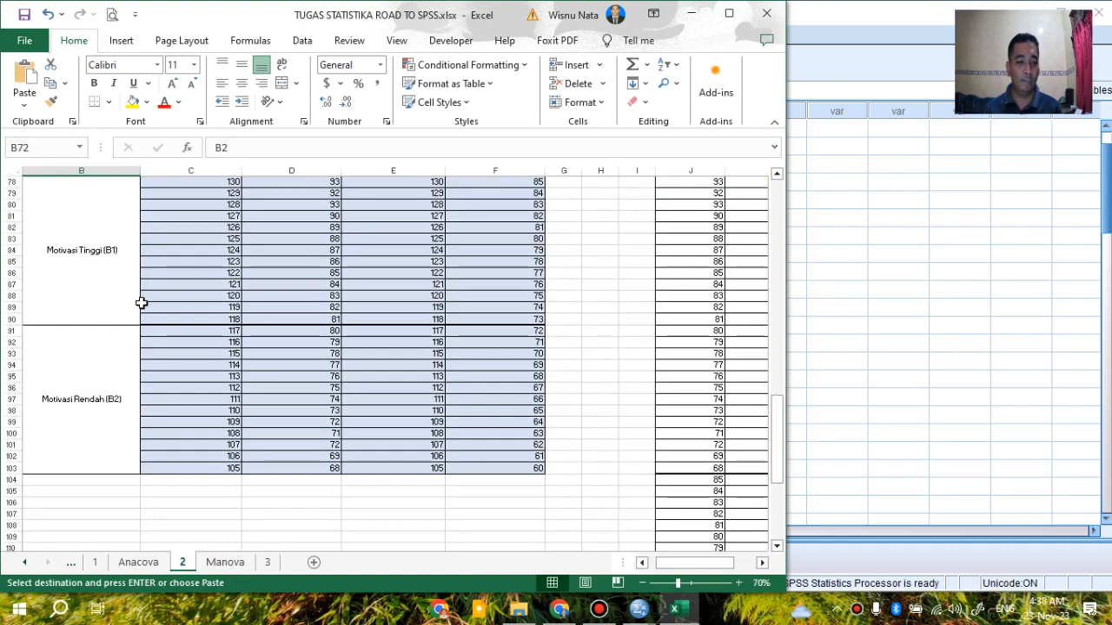
{"action": "scroll", "coordinate": [141, 302], "scroll_direction": "down", "scroll_amount": 2}
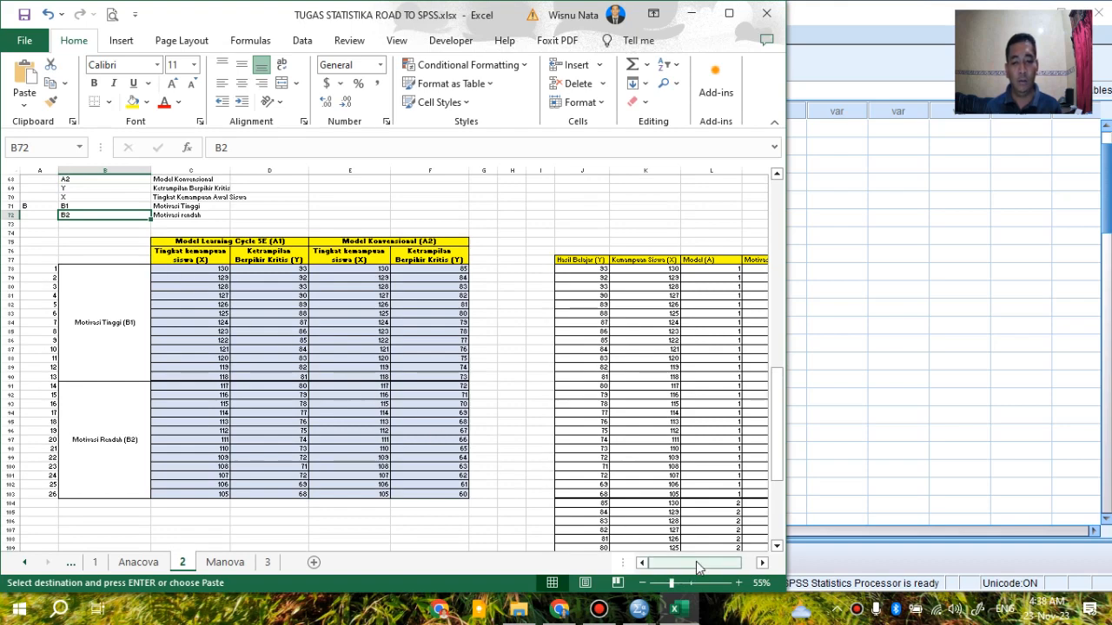
{"action": "left_click_drag", "start_coordinate": [696, 566], "coordinate": [709, 566]}
{"action": "scroll", "coordinate": [229, 318], "scroll_direction": "down", "scroll_amount": 1}
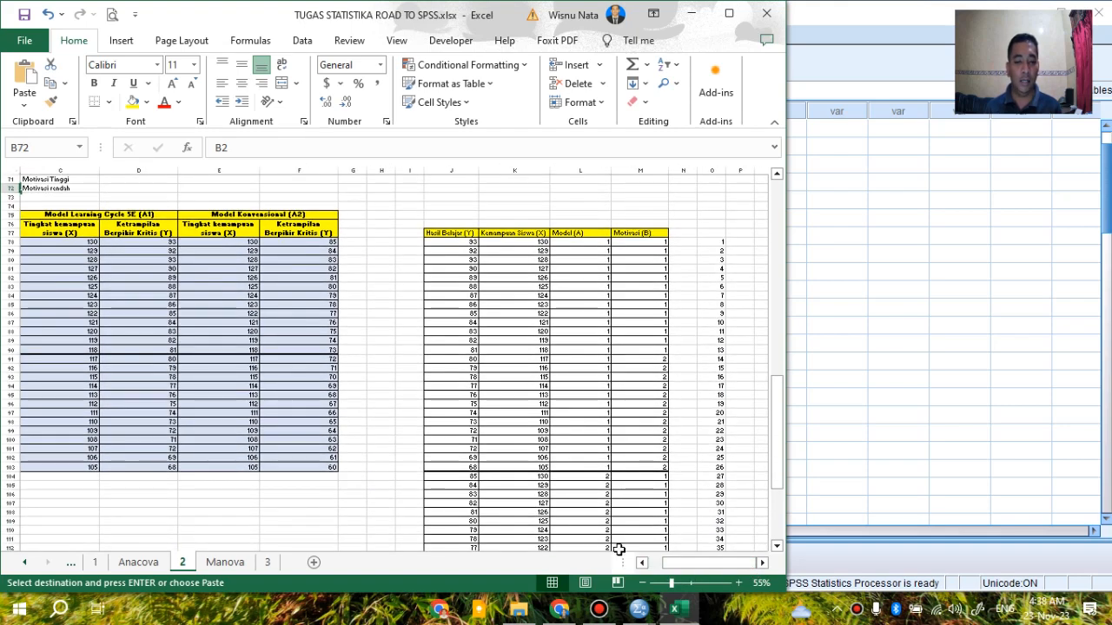
{"action": "left_click", "coordinate": [641, 562]}
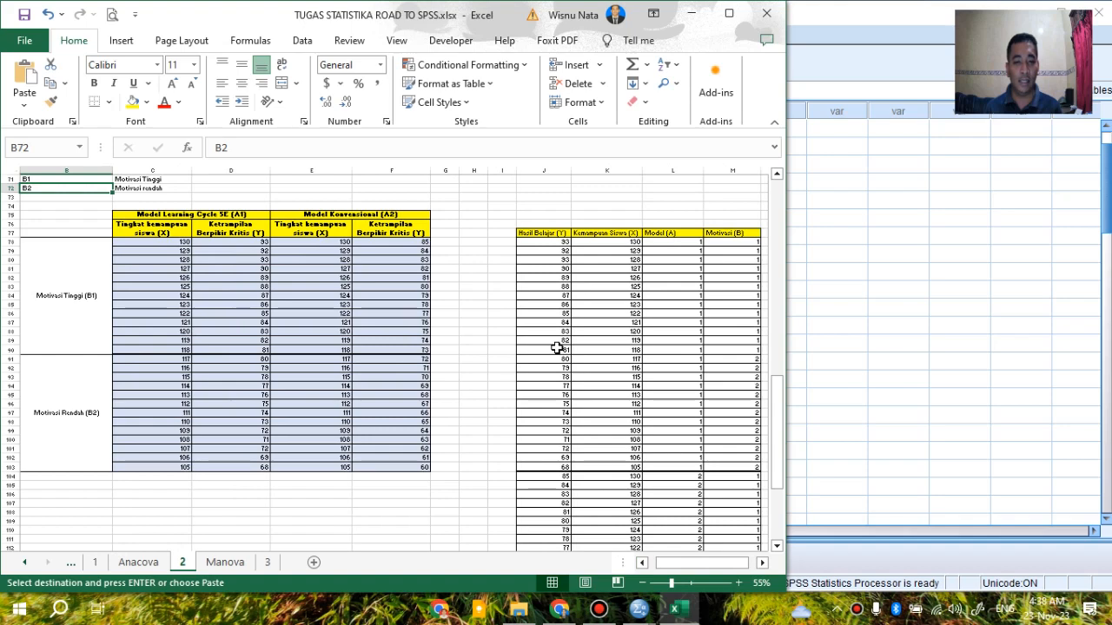
{"action": "scroll", "coordinate": [557, 348], "scroll_direction": "up", "scroll_amount": 1}
{"action": "scroll", "coordinate": [557, 348], "scroll_direction": "up", "scroll_amount": 1, "text": "ctrl"}
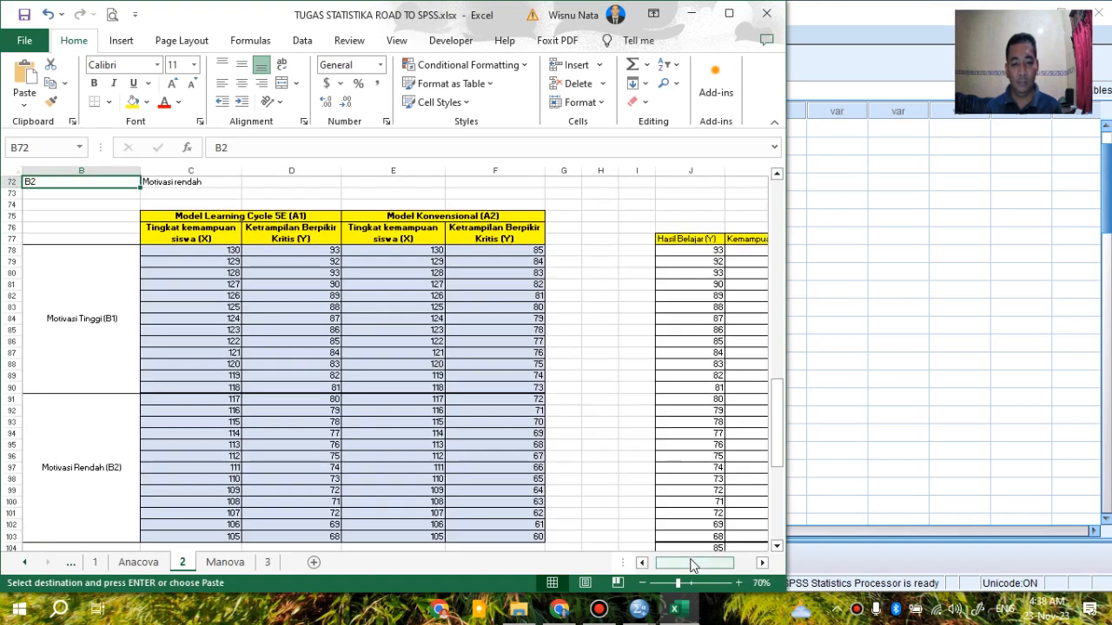
{"action": "left_click_drag", "start_coordinate": [693, 565], "coordinate": [709, 563]}
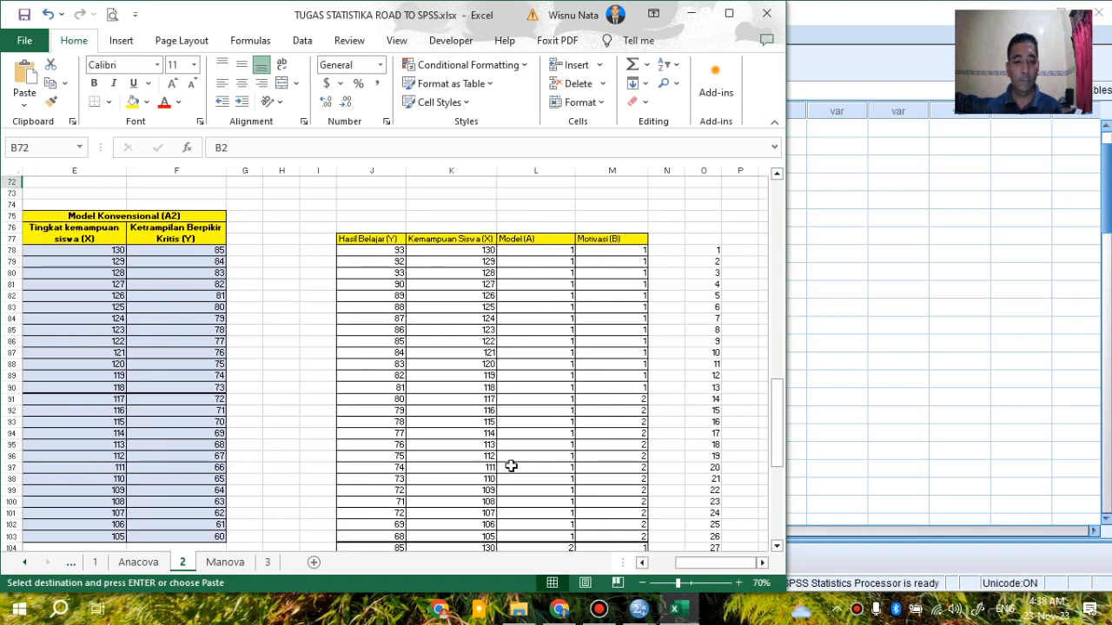
{"action": "left_click_drag", "start_coordinate": [675, 569], "coordinate": [684, 571]}
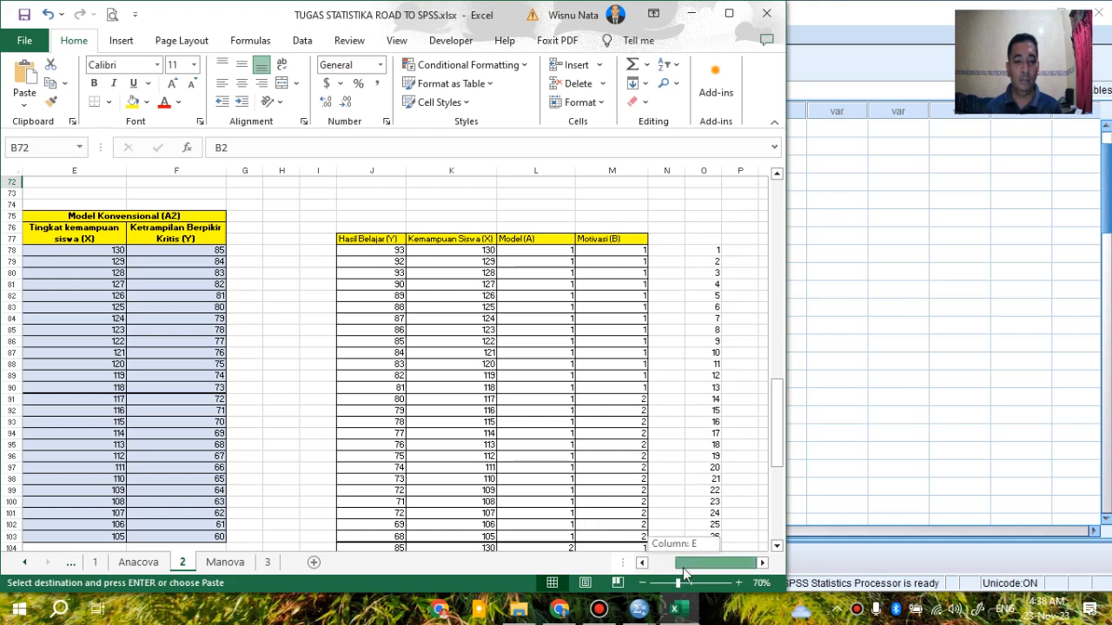
{"action": "left_click_drag", "start_coordinate": [684, 570], "coordinate": [662, 571]}
Switch to the SPSS Data Editor, create a new empty dataset and reposition its window beside the workbook
{"action": "left_click", "coordinate": [895, 379]}
{"action": "left_click", "coordinate": [62, 35]}
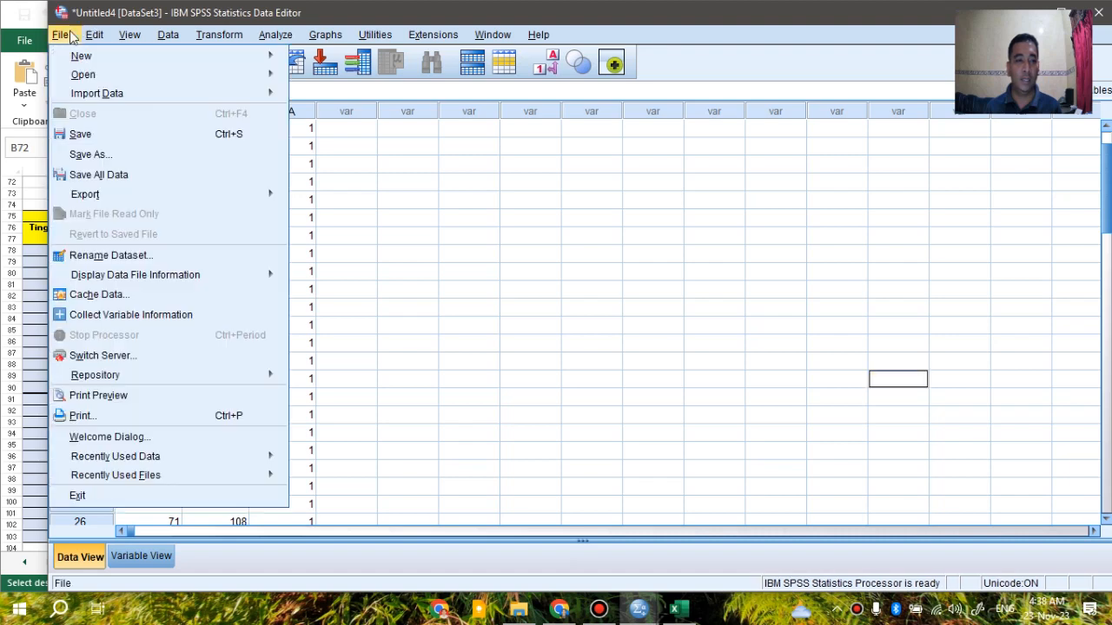
{"action": "mouse_move", "coordinate": [278, 58]}
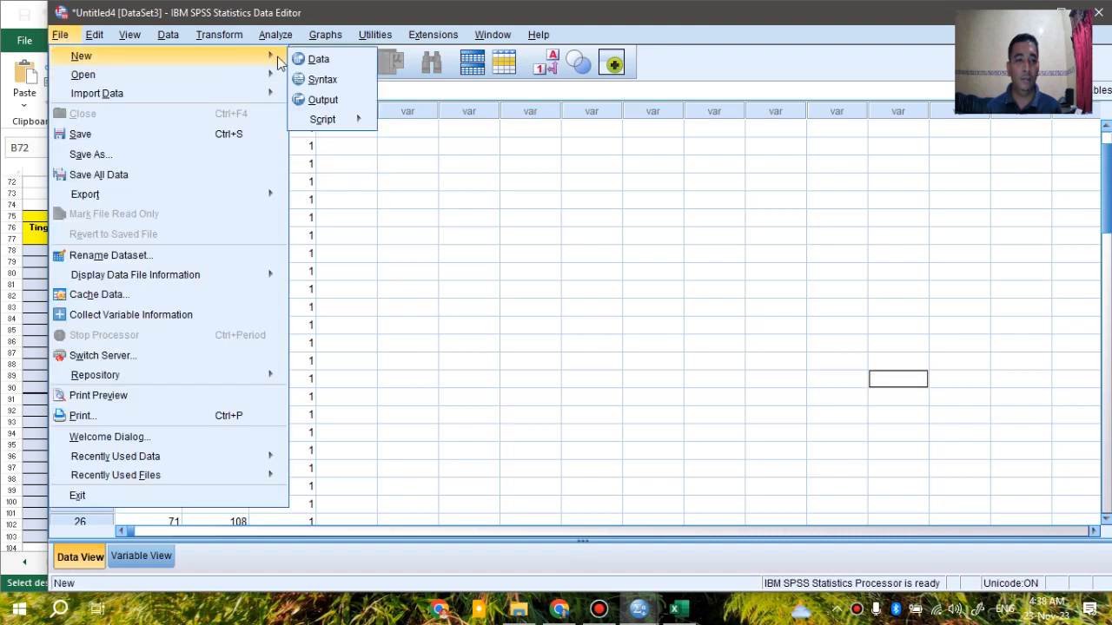
{"action": "left_click", "coordinate": [315, 59]}
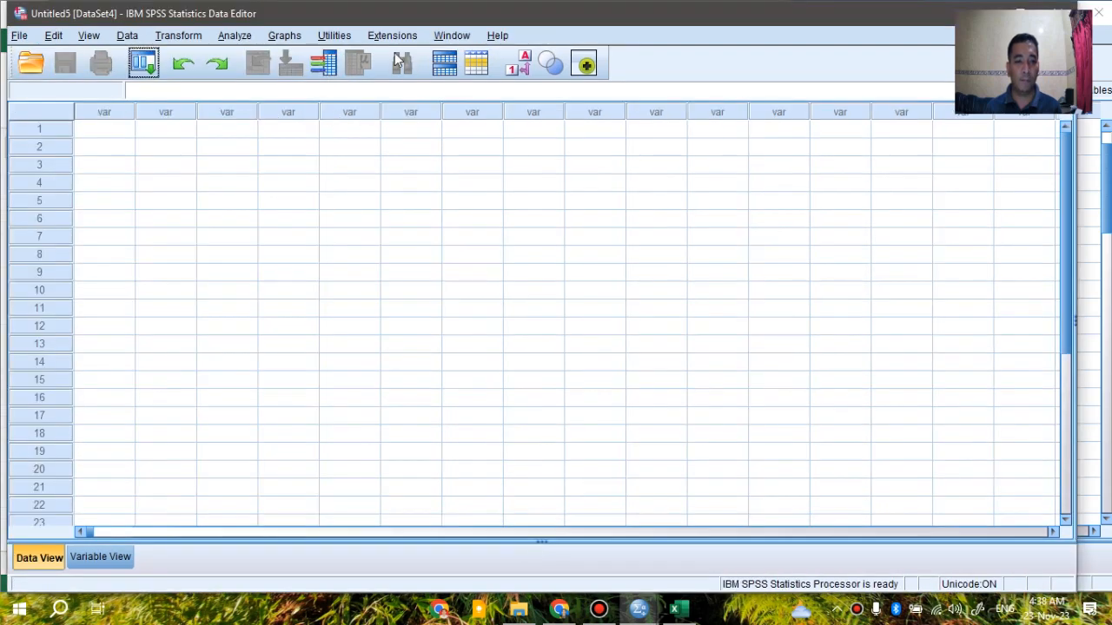
{"action": "left_click_drag", "start_coordinate": [375, 22], "coordinate": [402, 10]}
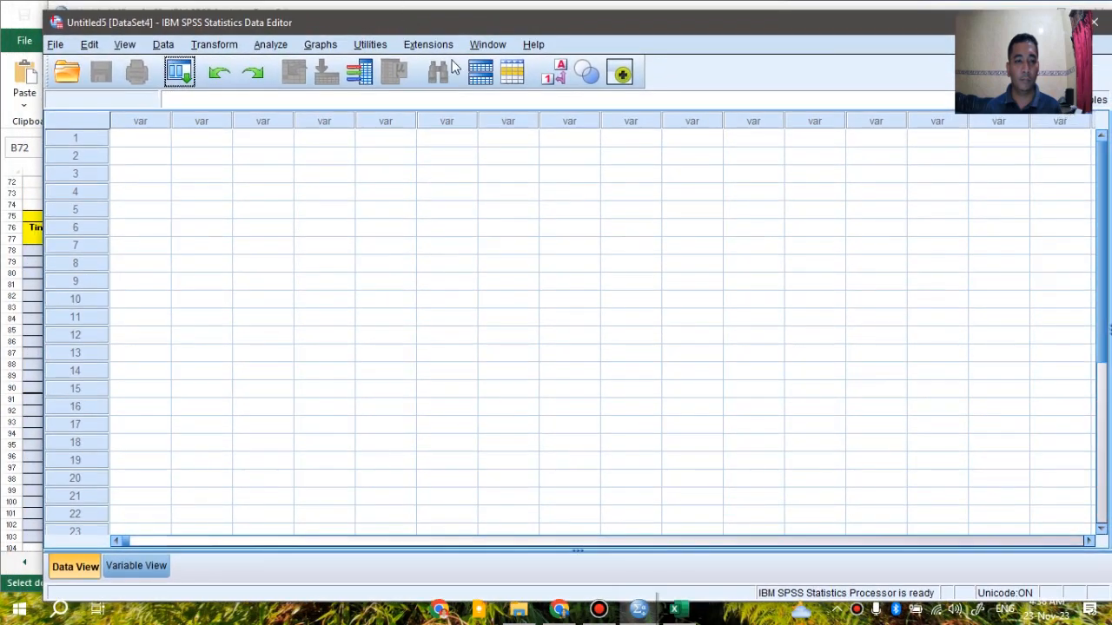
Copy the stacked Y, X, A and B values without headings from Excel into the new SPSS dataset, starting at the first cell
{"action": "left_click", "coordinate": [5, 154]}
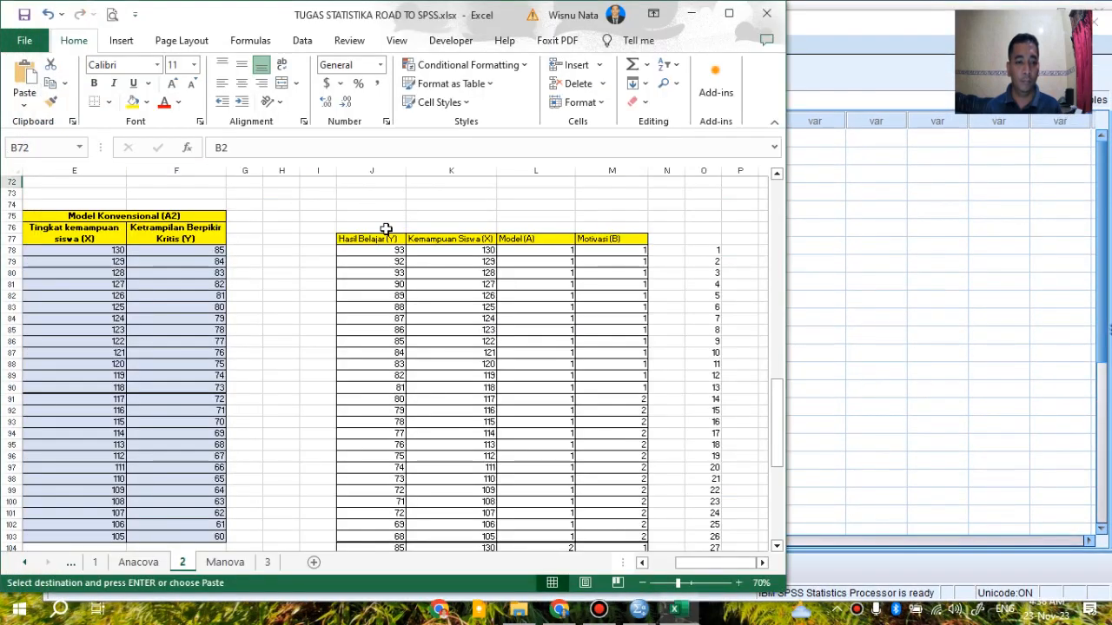
{"action": "left_click", "coordinate": [371, 251]}
{"action": "left_click_drag", "start_coordinate": [372, 251], "coordinate": [611, 519]}
{"action": "key", "text": "ctrl+c"}
{"action": "left_click", "coordinate": [857, 301]}
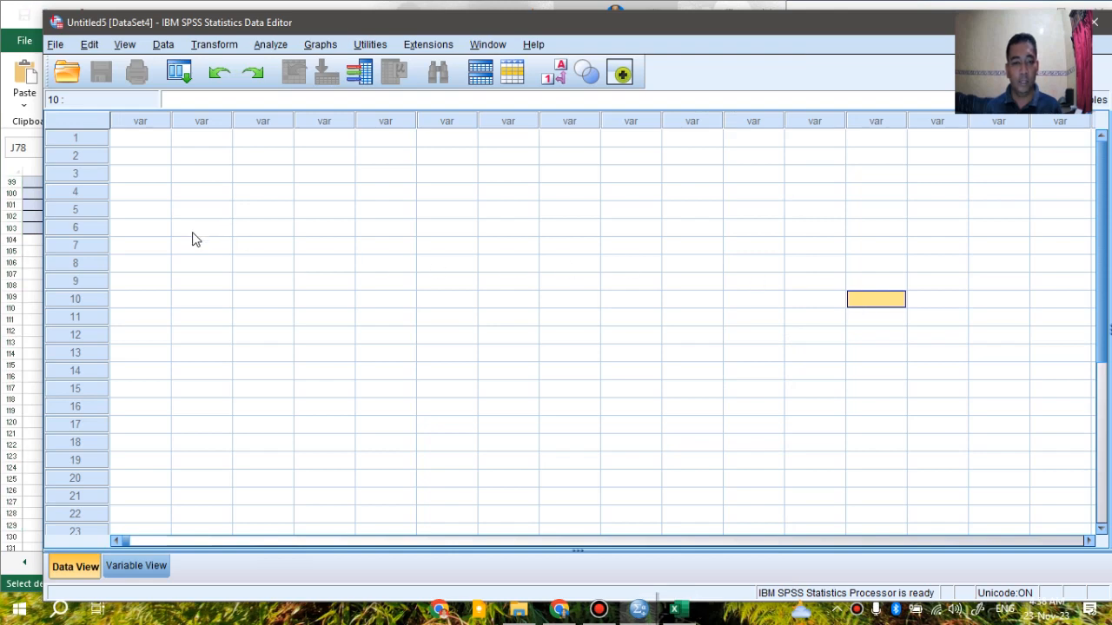
{"action": "left_click", "coordinate": [137, 141]}
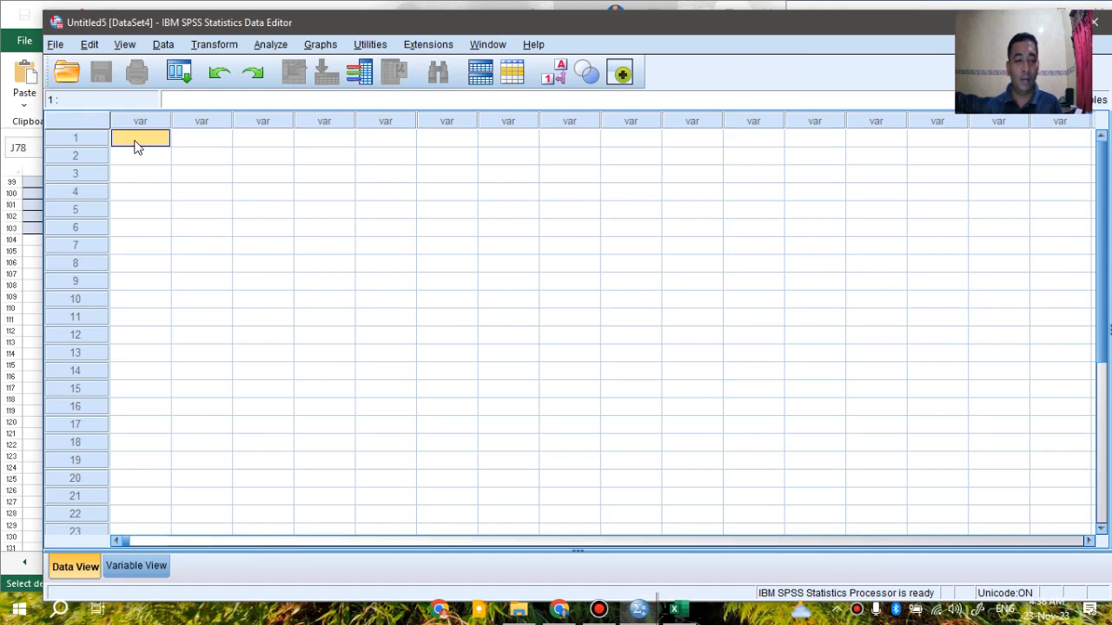
{"action": "key", "text": "ctrl+v"}
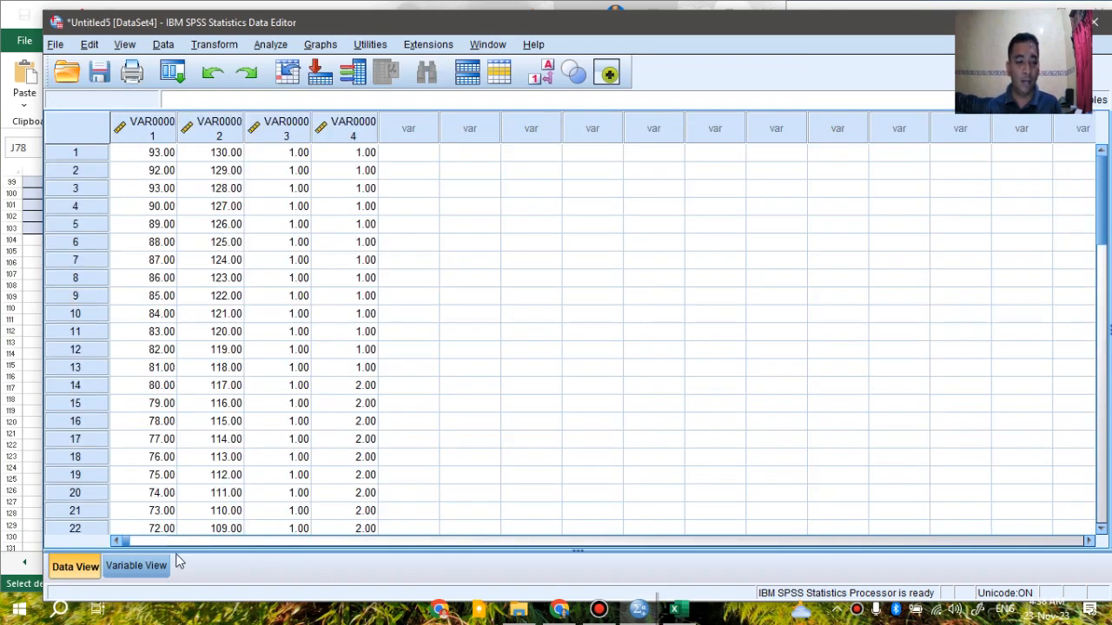
Check the stacked column headings in Excel, and name the first two SPSS variables Y and x
{"action": "left_click", "coordinate": [147, 565]}
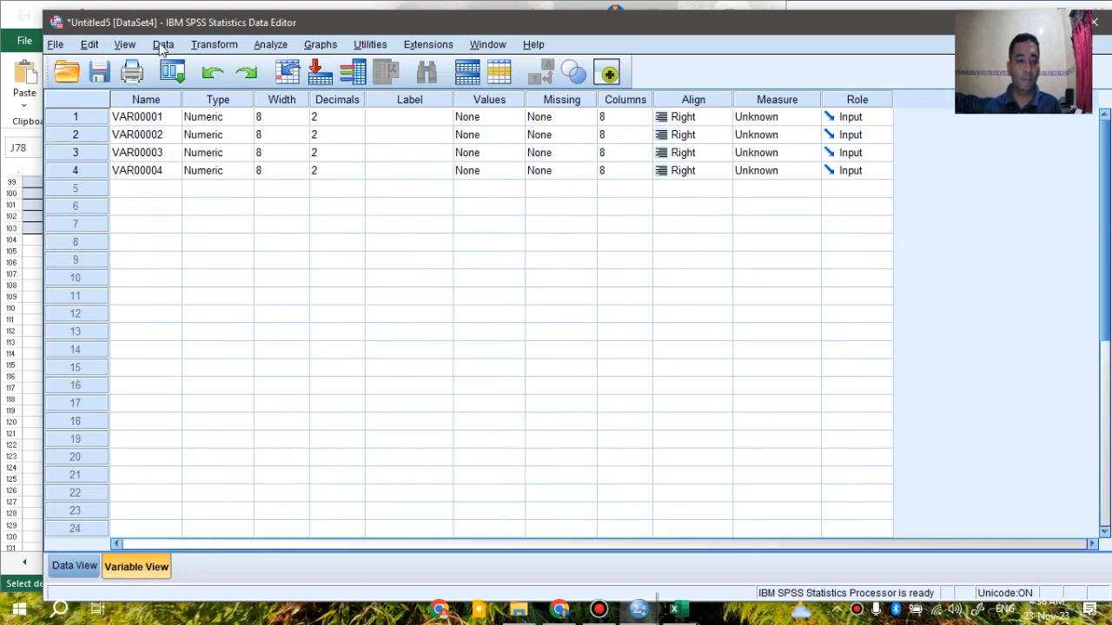
{"action": "left_click", "coordinate": [132, 4]}
{"action": "scroll", "coordinate": [435, 382], "scroll_direction": "up", "scroll_amount": 5}
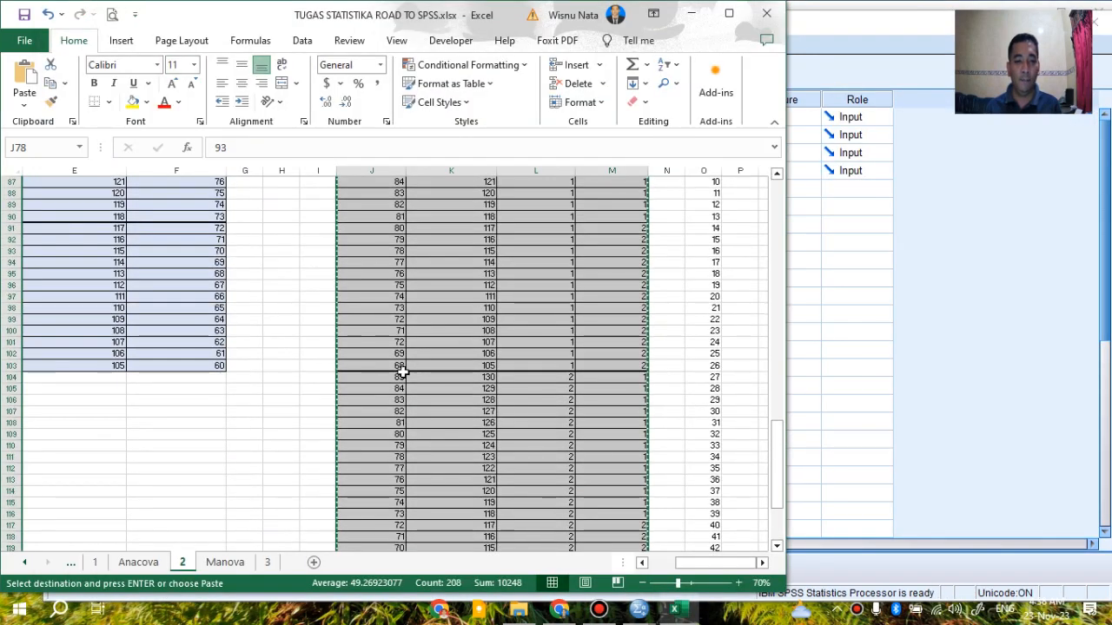
{"action": "scroll", "coordinate": [387, 384], "scroll_direction": "up", "scroll_amount": 2}
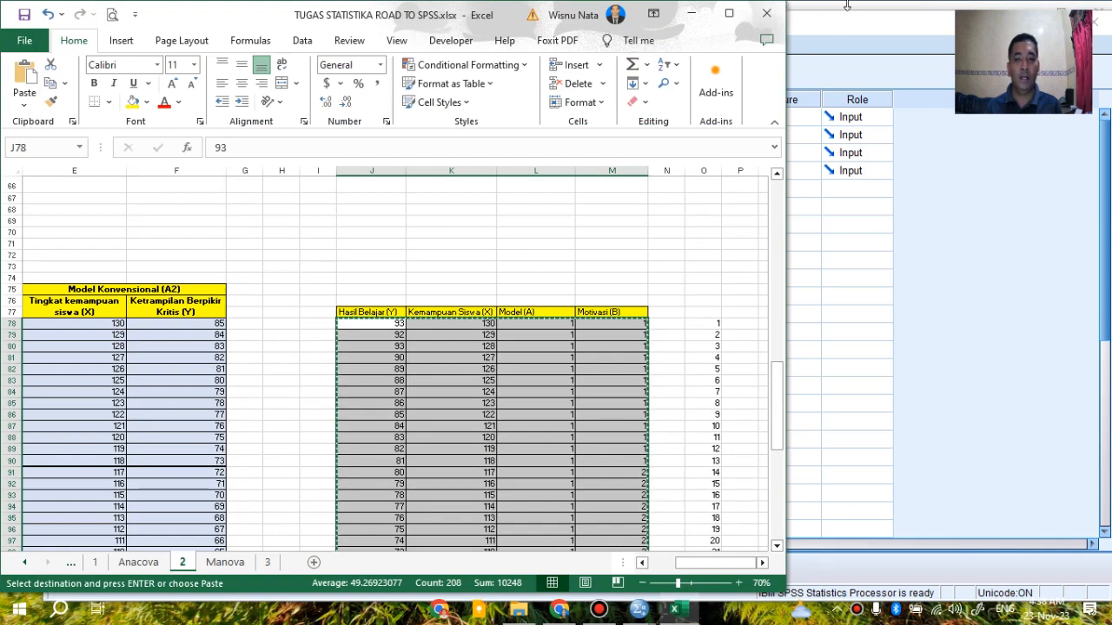
{"action": "left_click", "coordinate": [838, 30]}
{"action": "left_click", "coordinate": [157, 120]}
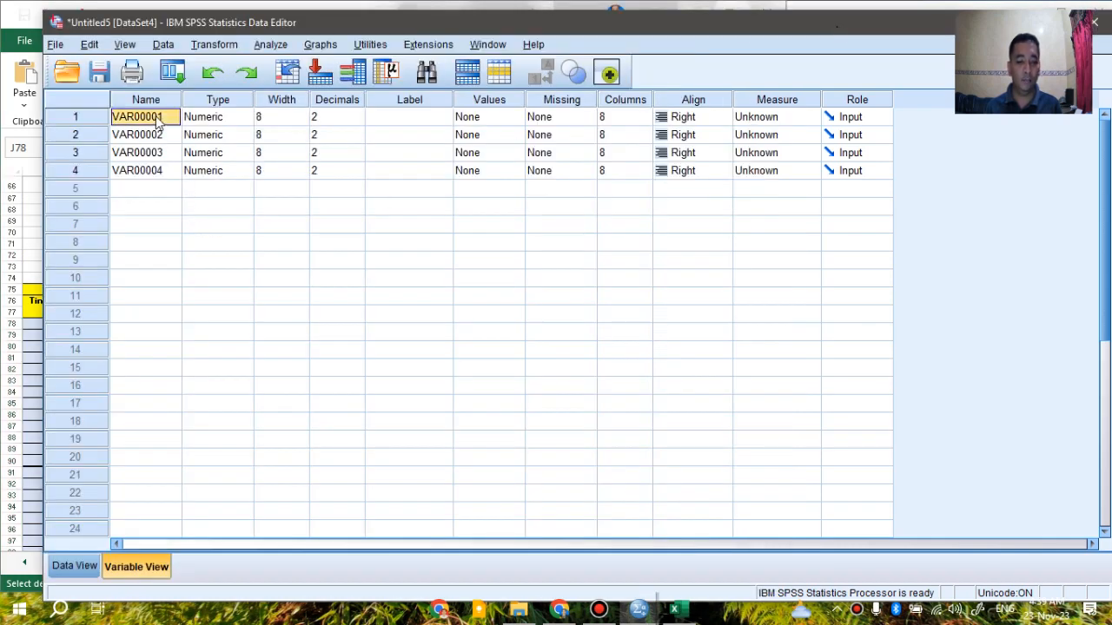
{"action": "type", "text": "Y"}
{"action": "key", "text": "Return"}
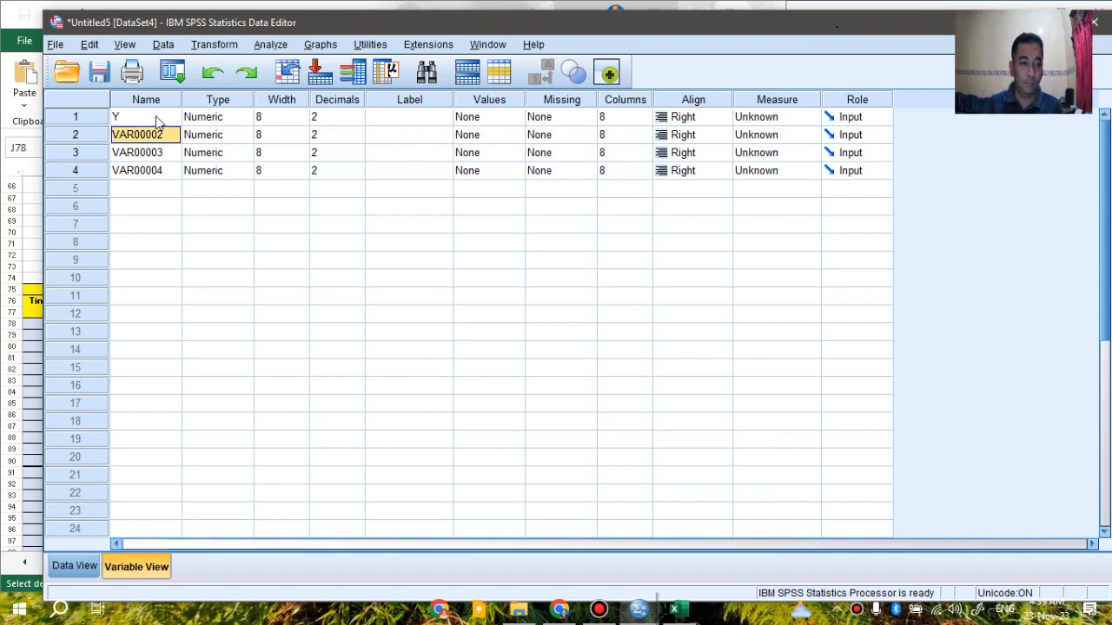
{"action": "type", "text": "X"}
{"action": "key", "text": "Return"}
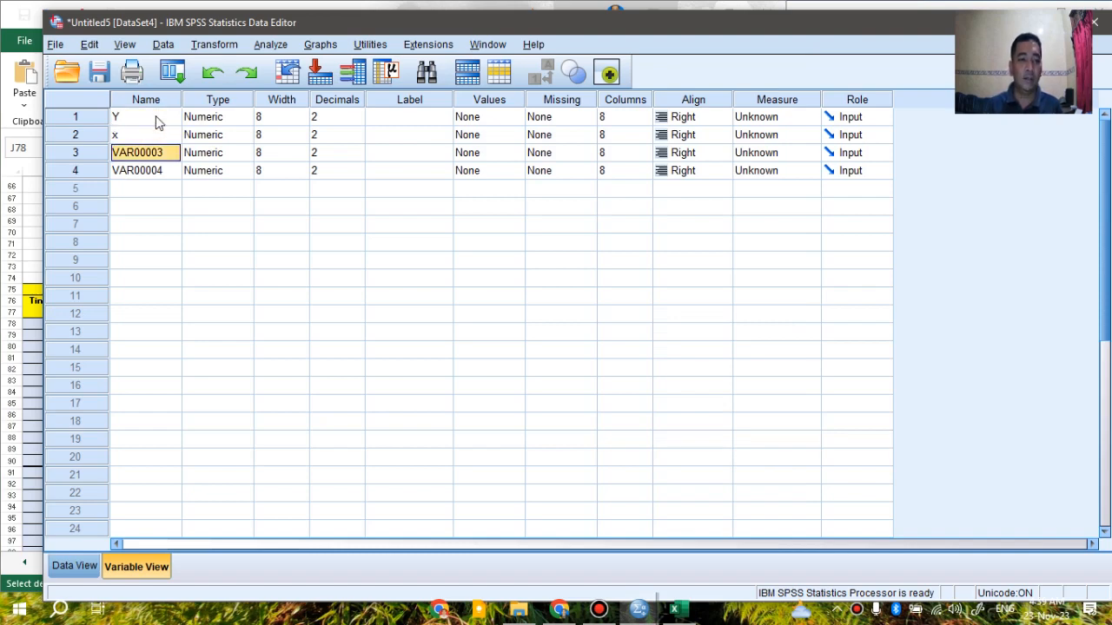
Check the third column heading in Excel and name the third SPSS variable A
{"action": "left_click", "coordinate": [5, 66]}
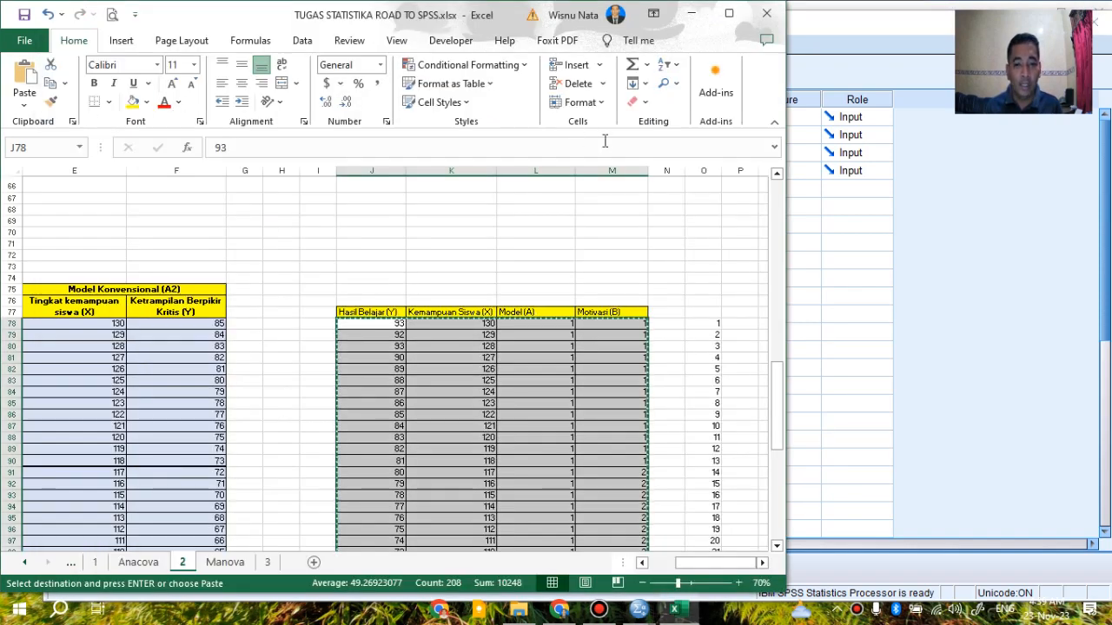
{"action": "left_click", "coordinate": [804, 24]}
{"action": "type", "text": "a"}
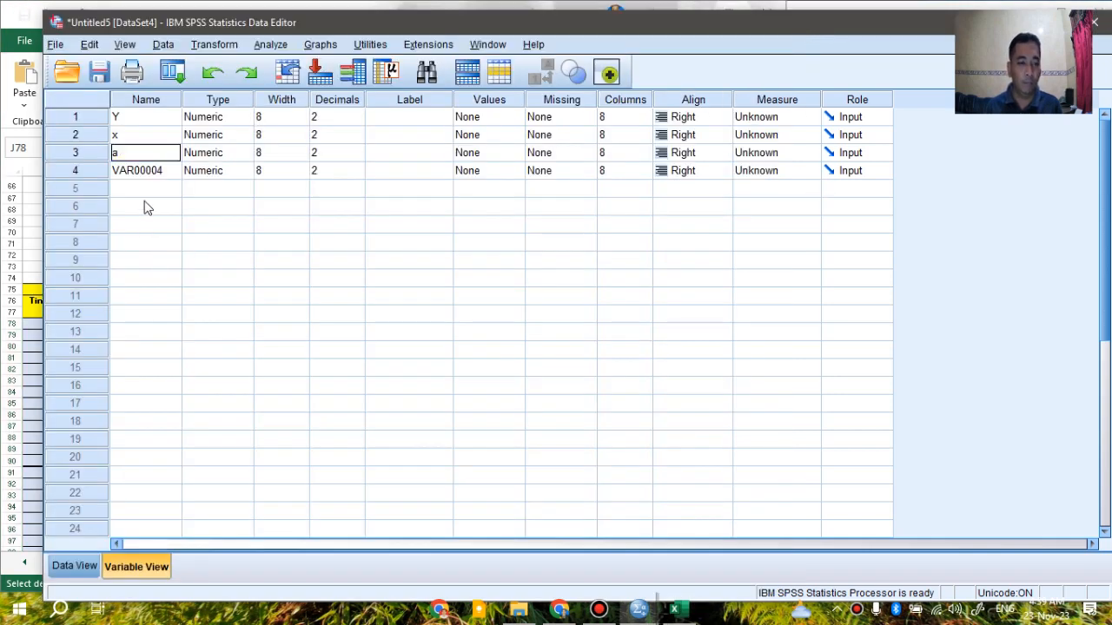
{"action": "key", "text": "Return"}
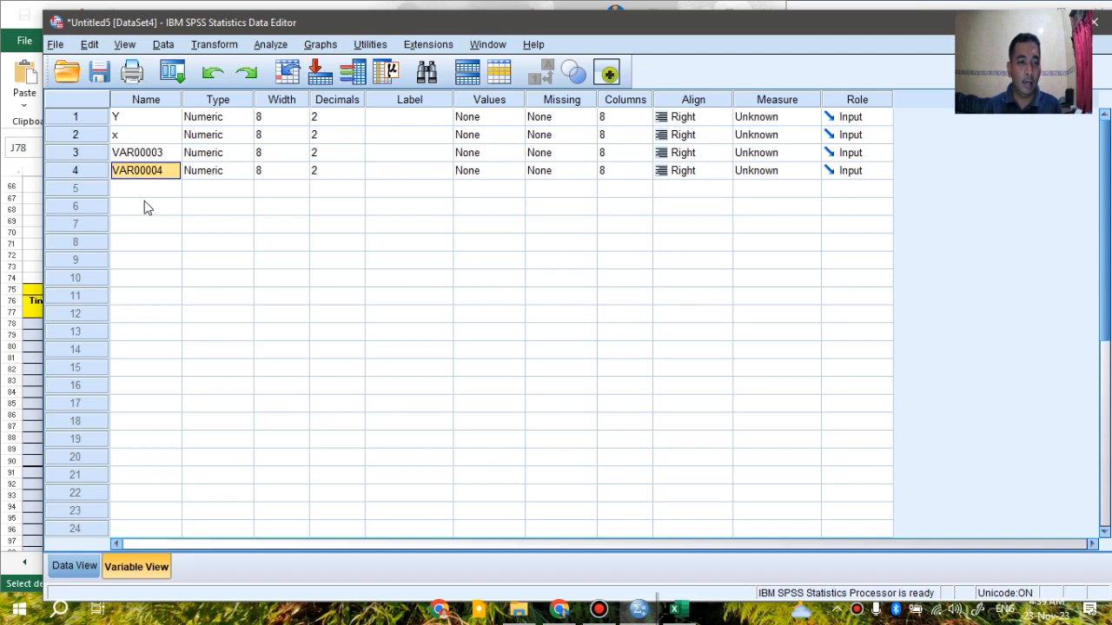
{"action": "key", "text": "Up"}
{"action": "type", "text": "A"}
{"action": "key", "text": "Return"}
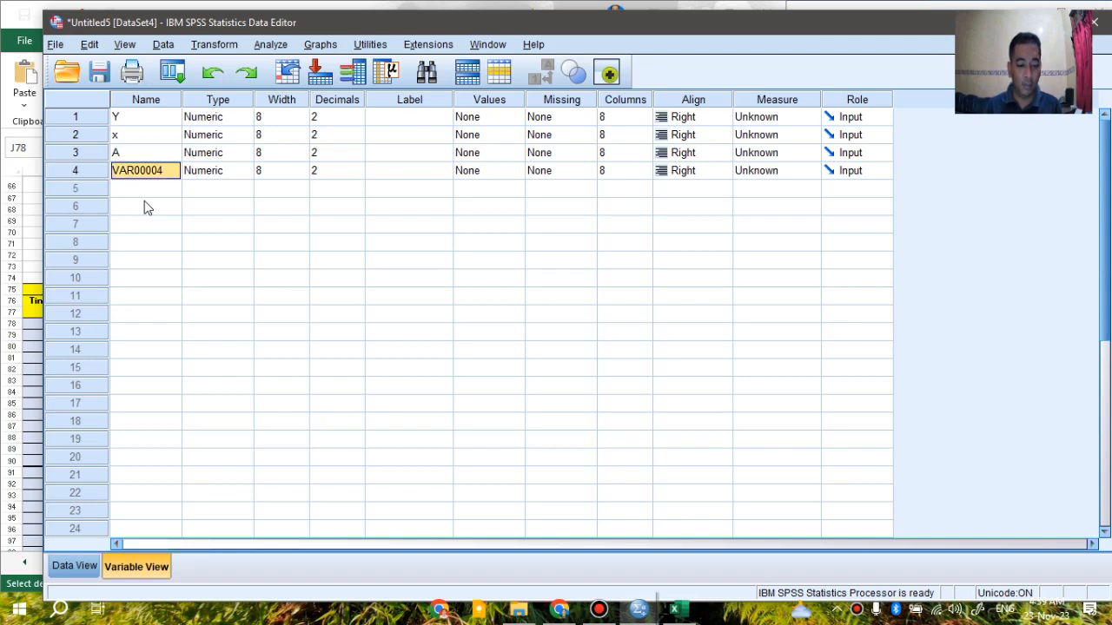
Name the fourth variable B and change the second variable's name to uppercase X
{"action": "type", "text": "B"}
{"action": "key", "text": "Up"}
{"action": "key", "text": "Up"}
{"action": "type", "text": "X"}
{"action": "key", "text": "Return"}
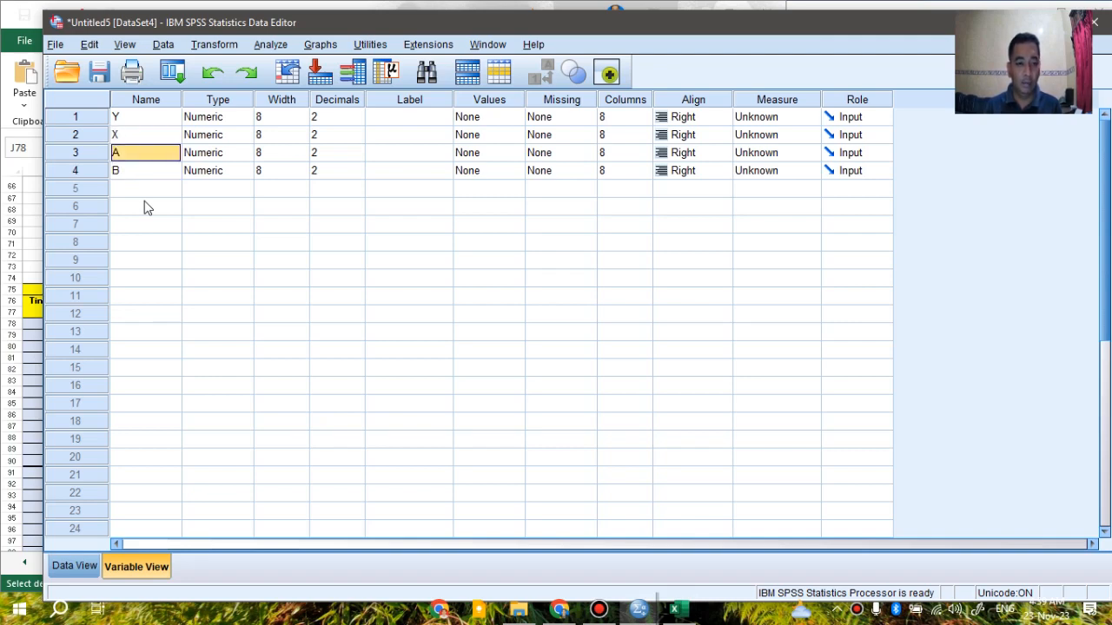
Set the decimals of all four variables Y, X, A and B to 0
{"action": "key", "text": "Return"}
{"action": "left_click", "coordinate": [332, 118]}
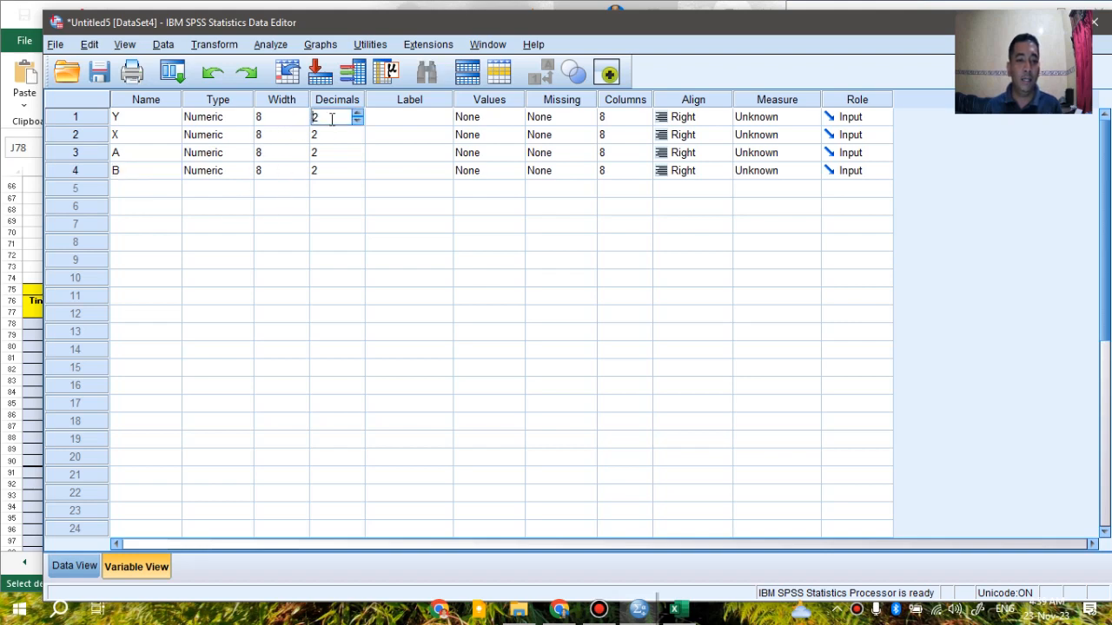
{"action": "left_click", "coordinate": [357, 121]}
{"action": "left_click", "coordinate": [340, 135]}
{"action": "left_click", "coordinate": [357, 138]}
{"action": "left_click", "coordinate": [357, 138]}
{"action": "left_click", "coordinate": [342, 154]}
{"action": "left_click", "coordinate": [357, 156]}
{"action": "left_click", "coordinate": [357, 156]}
{"action": "left_click", "coordinate": [340, 171]}
{"action": "left_click", "coordinate": [357, 175]}
{"action": "left_click", "coordinate": [358, 175]}
Label variable Y "Ketrampilan Berpikir Kritis" and widen the Label column to fit the full text
{"action": "left_click", "coordinate": [382, 122]}
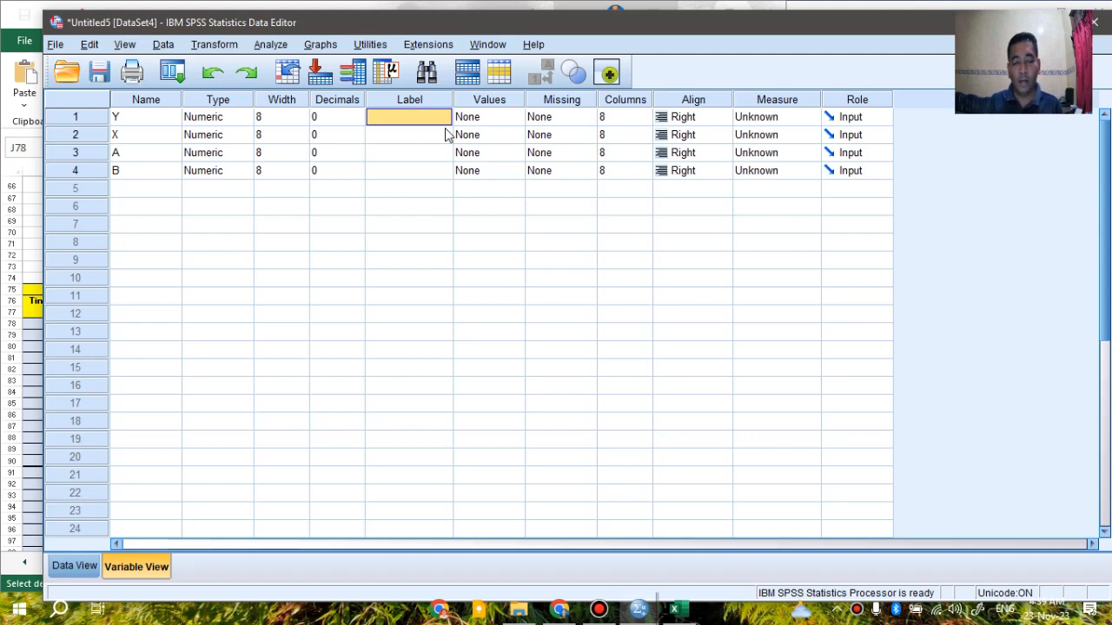
{"action": "type", "text": "kE"}
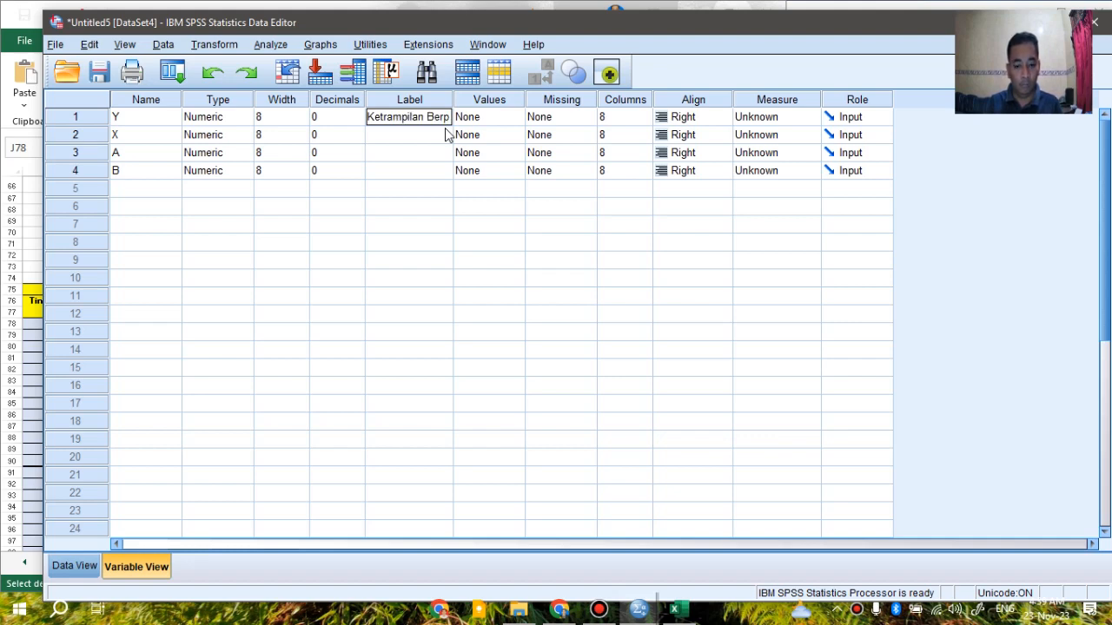
{"action": "type", "text": "ikir Kr"}
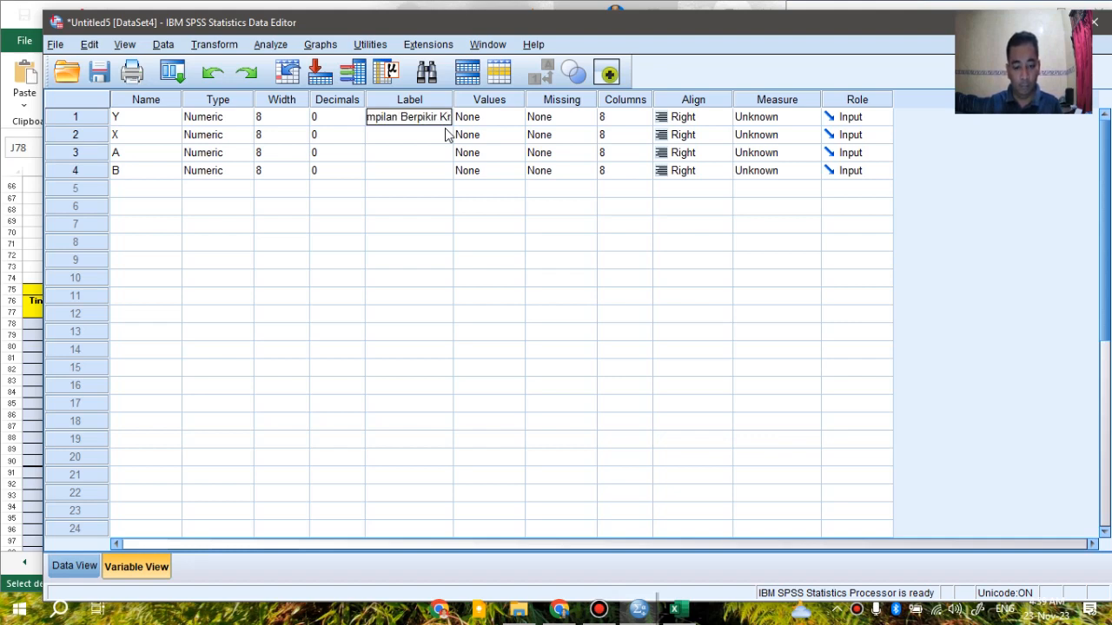
{"action": "type", "text": "itis"}
{"action": "key", "text": "Return"}
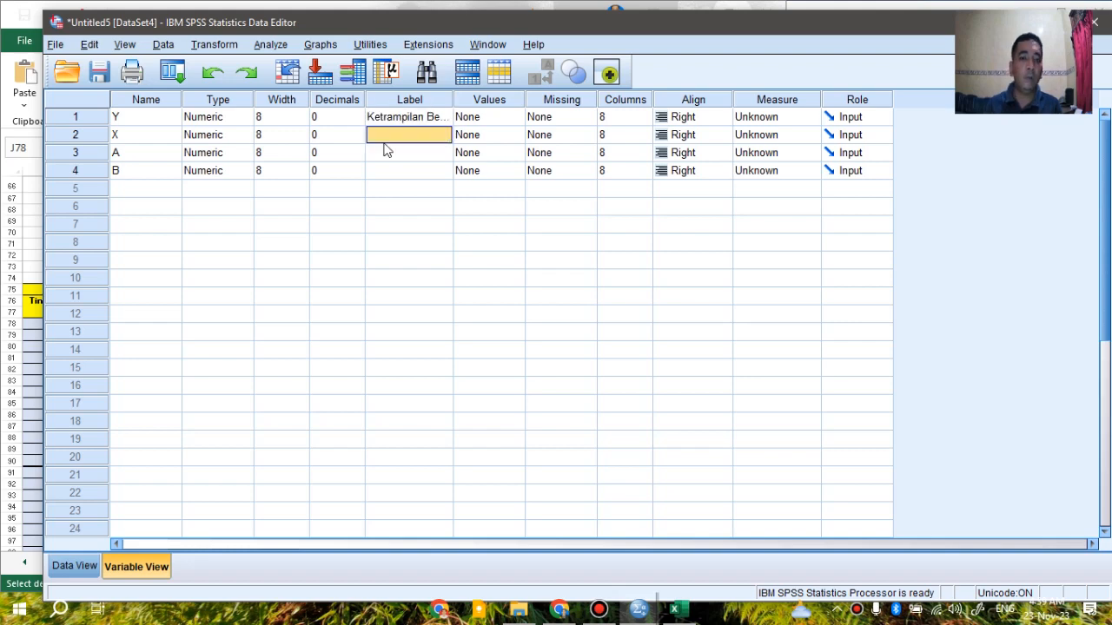
{"action": "left_click_drag", "start_coordinate": [456, 99], "coordinate": [514, 99]}
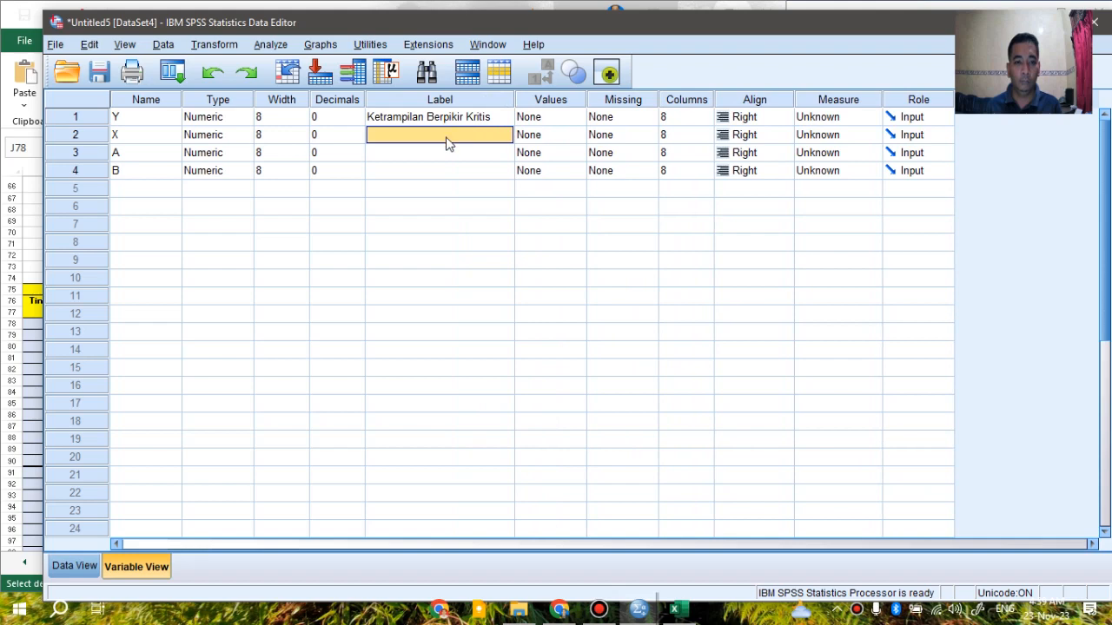
Check the stacked X heading in Excel and label variable X "Kemampuan Siswa" in SPSS
{"action": "left_click", "coordinate": [5, 220]}
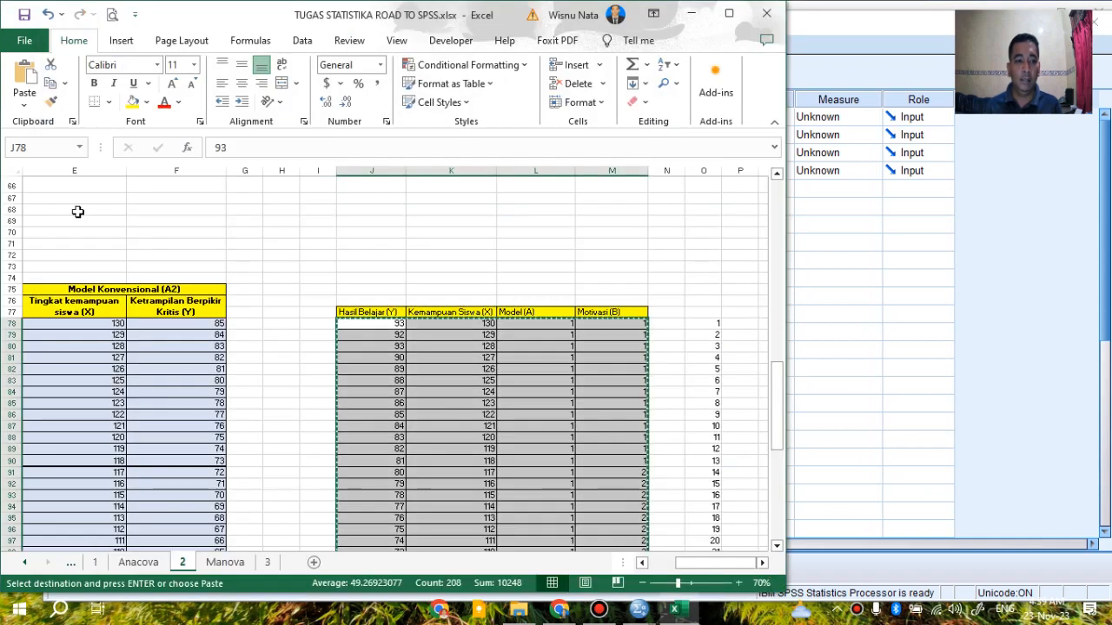
{"action": "left_click", "coordinate": [789, 49]}
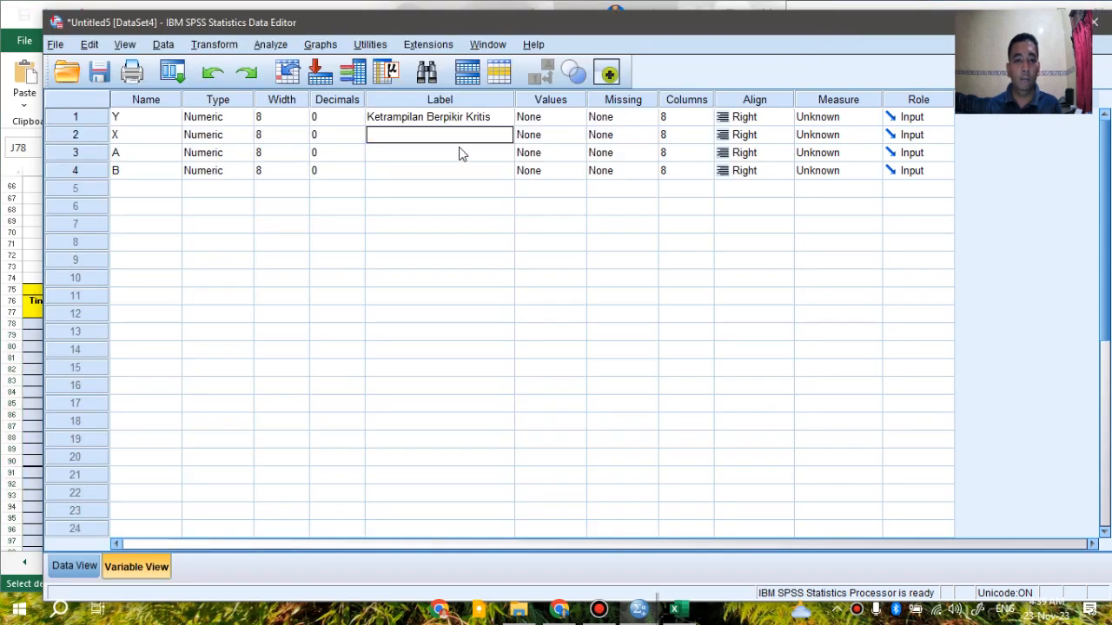
{"action": "type", "text": "Kem"}
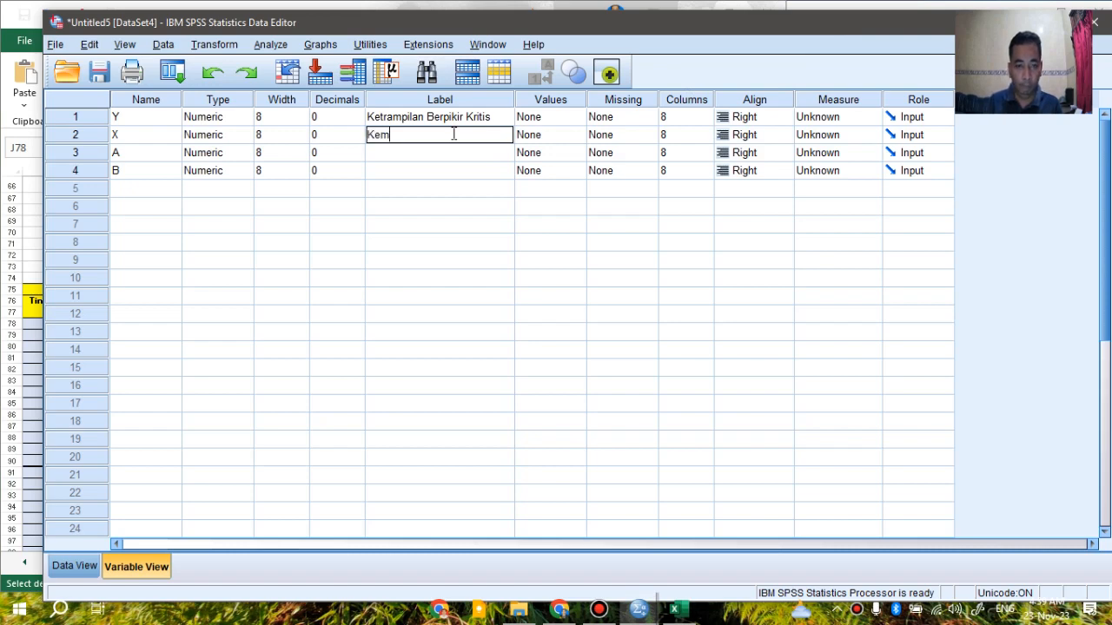
{"action": "type", "text": "ampuan Sisw"}
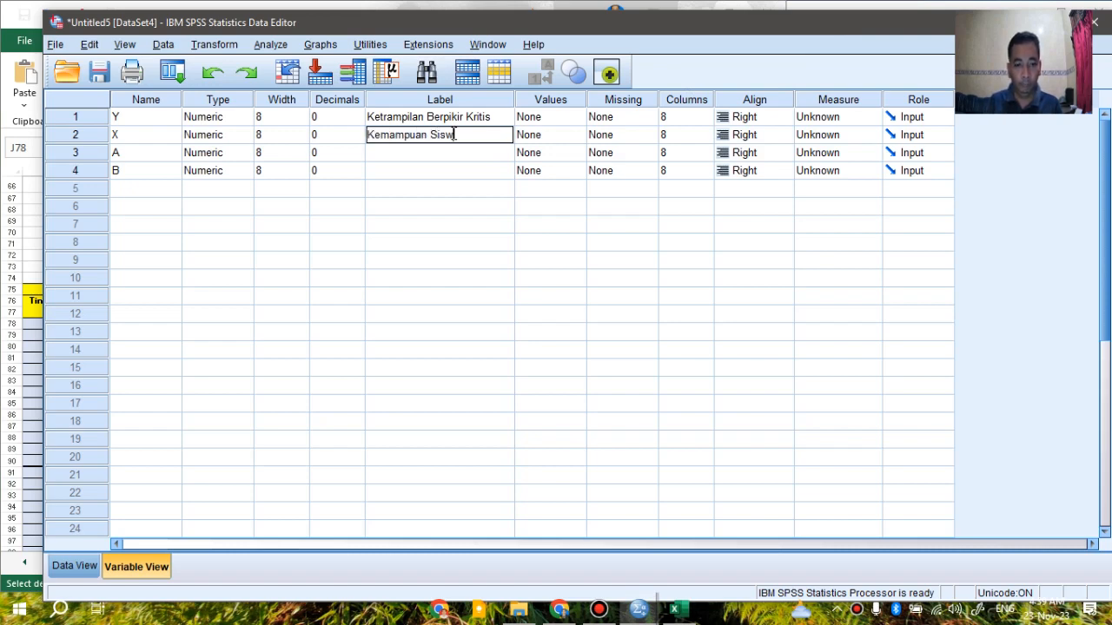
{"action": "type", "text": "a"}
{"action": "key", "text": "Return"}
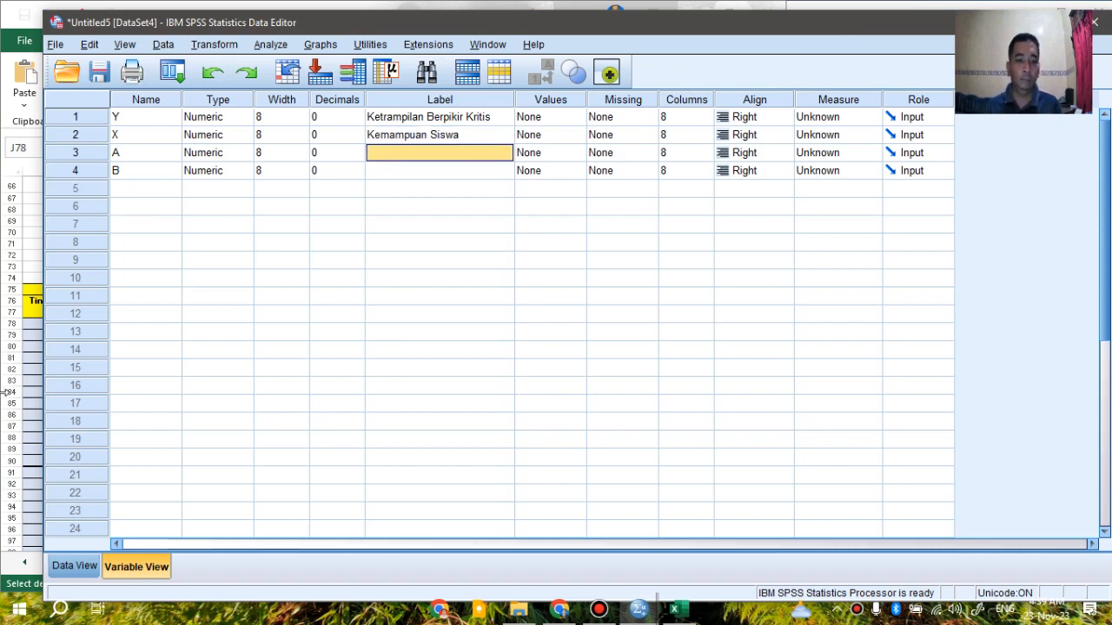
Check the A and B headings in Excel, and label variable A "Model Penbelajaran" and variable B "Motivasi Belajar" in SPSS
{"action": "key", "text": "alt+Tab"}
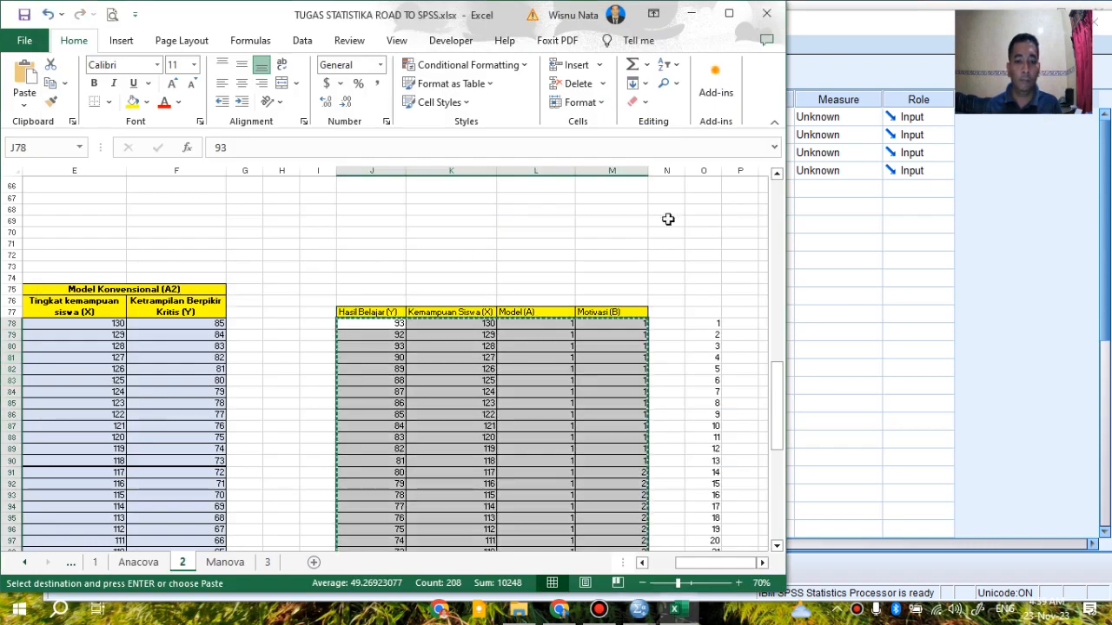
{"action": "left_click", "coordinate": [819, 27]}
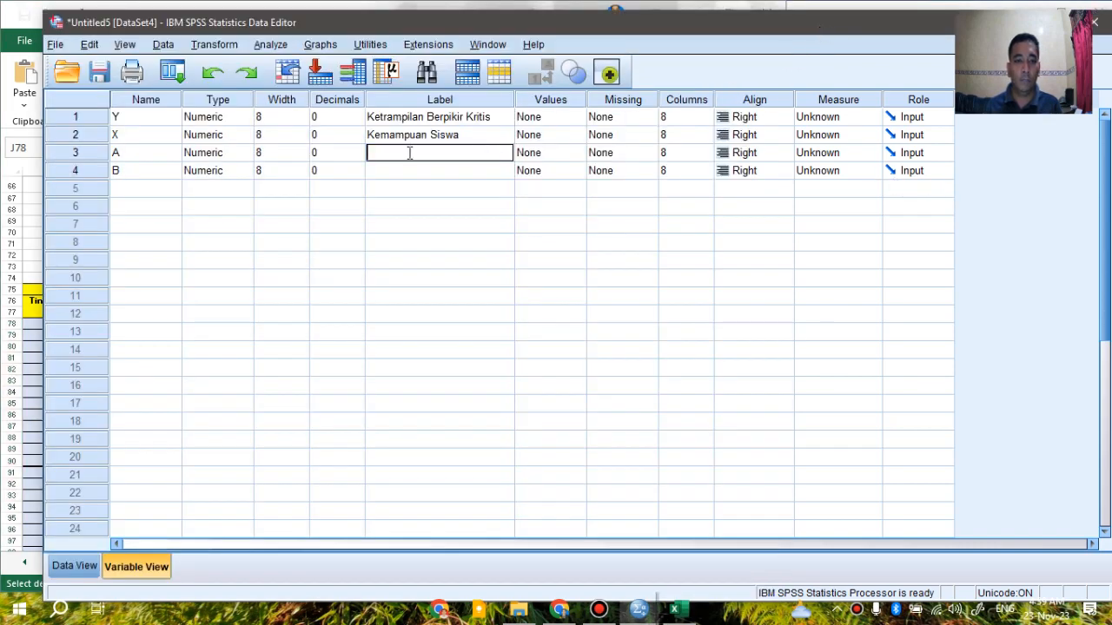
{"action": "type", "text": "Model Pembelajaran"}
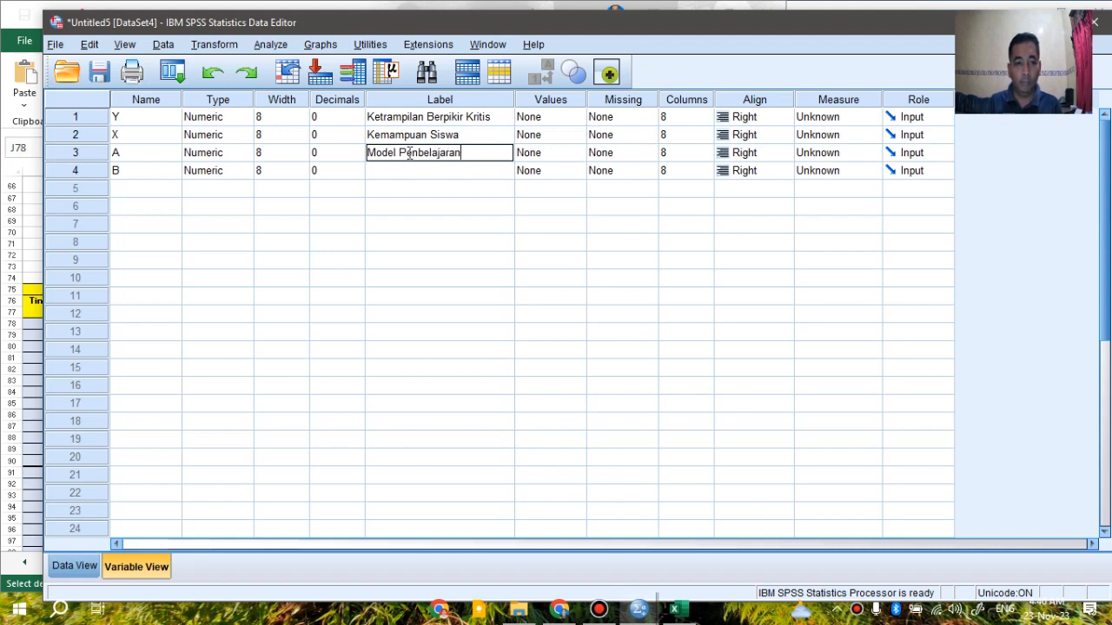
{"action": "key", "text": "Return"}
{"action": "type", "text": "Motivasi Belajar"}
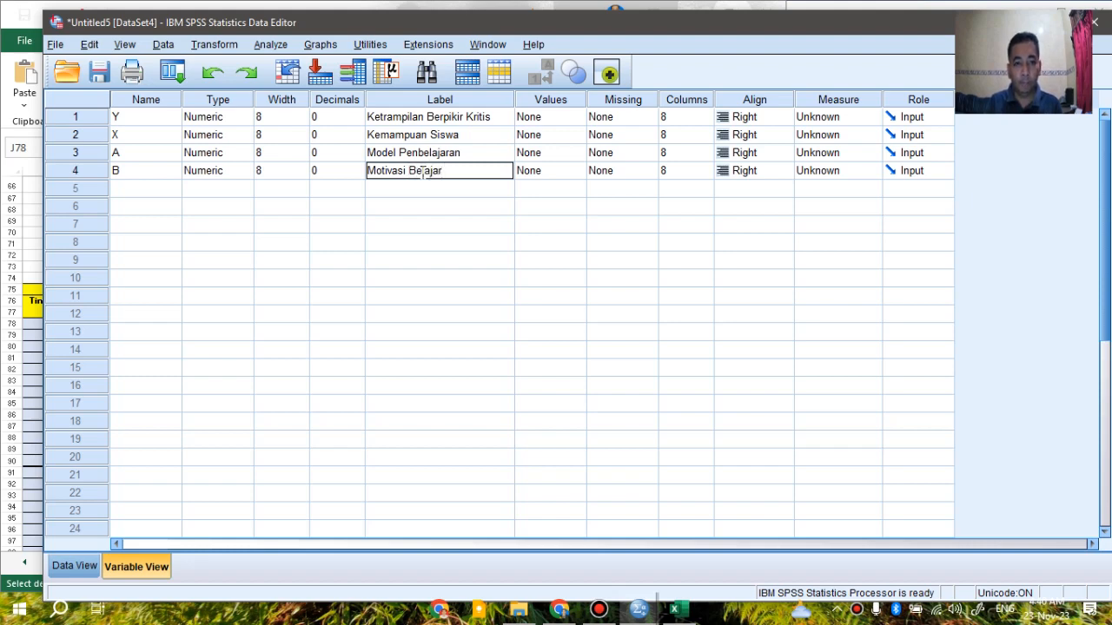
{"action": "left_click", "coordinate": [490, 154]}
{"action": "left_click", "coordinate": [487, 174]}
Add the value label 1 = "Model Learning Cycle 5E" to variable A, copying the label text from the Excel variable list
{"action": "left_click", "coordinate": [566, 154]}
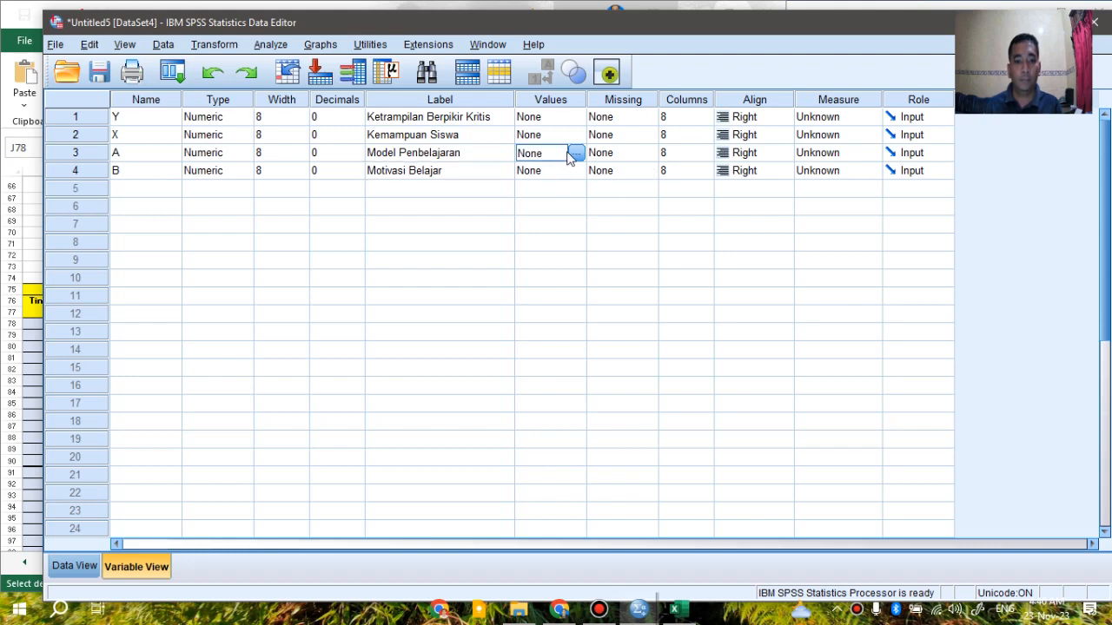
{"action": "left_click", "coordinate": [576, 156]}
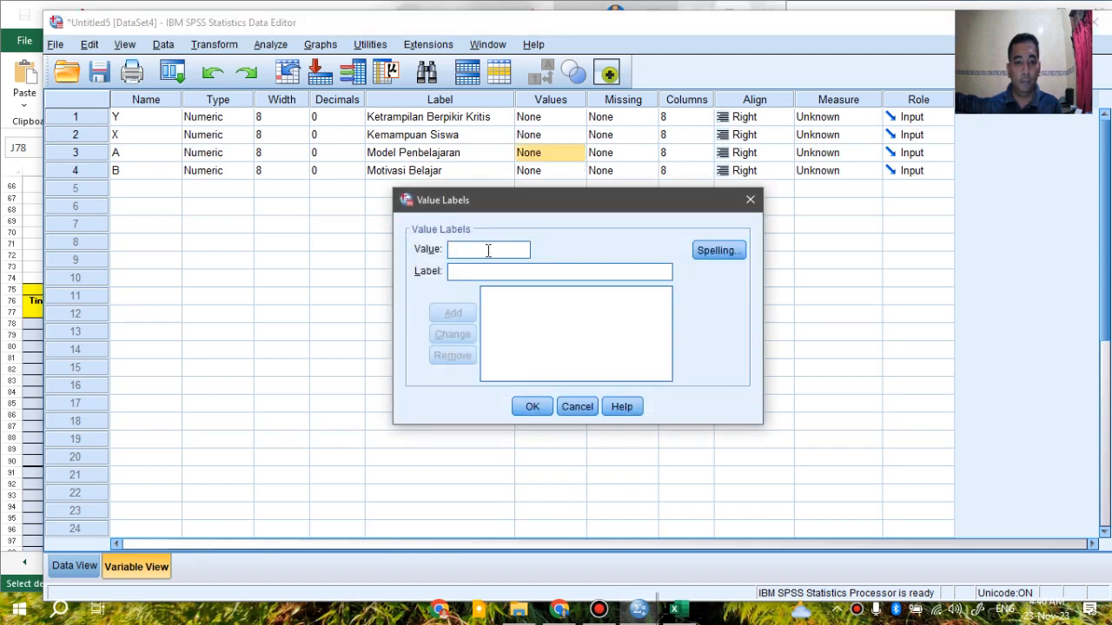
{"action": "left_click", "coordinate": [676, 609]}
{"action": "scroll", "coordinate": [684, 595], "scroll_direction": "up", "scroll_amount": 4}
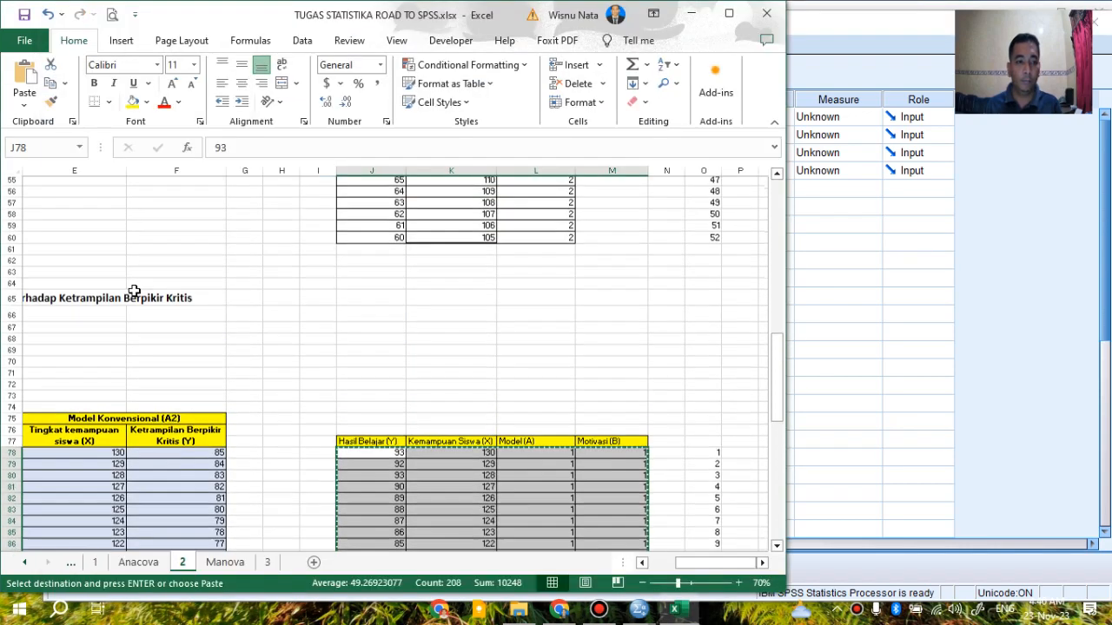
{"action": "scroll", "coordinate": [684, 595], "scroll_direction": "down", "scroll_amount": 2}
{"action": "left_click_drag", "start_coordinate": [695, 566], "coordinate": [646, 569]}
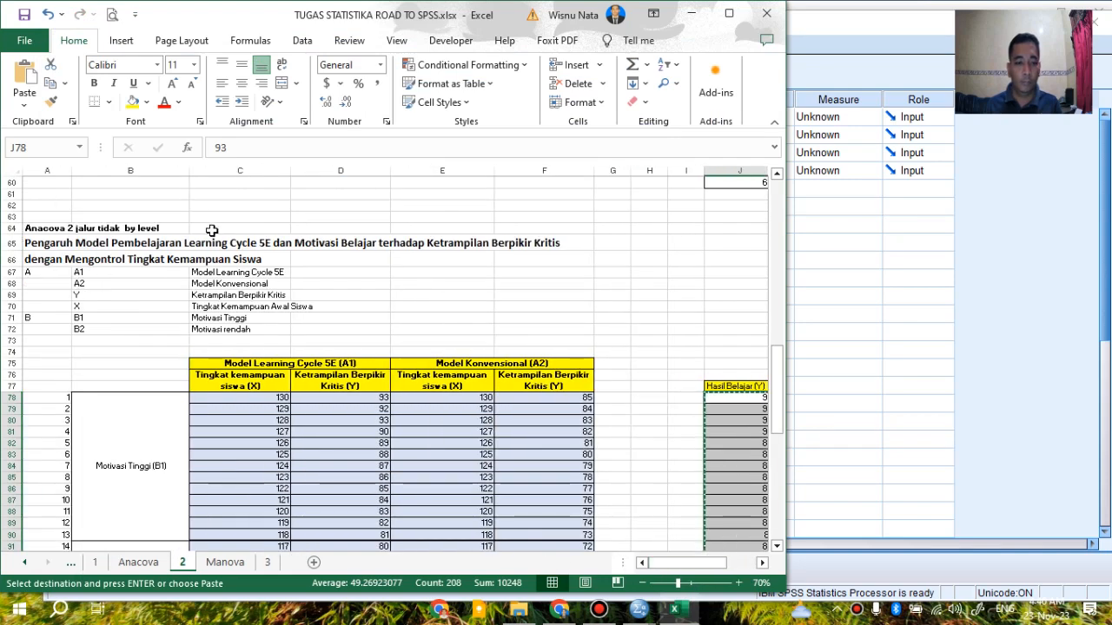
{"action": "left_click", "coordinate": [240, 272]}
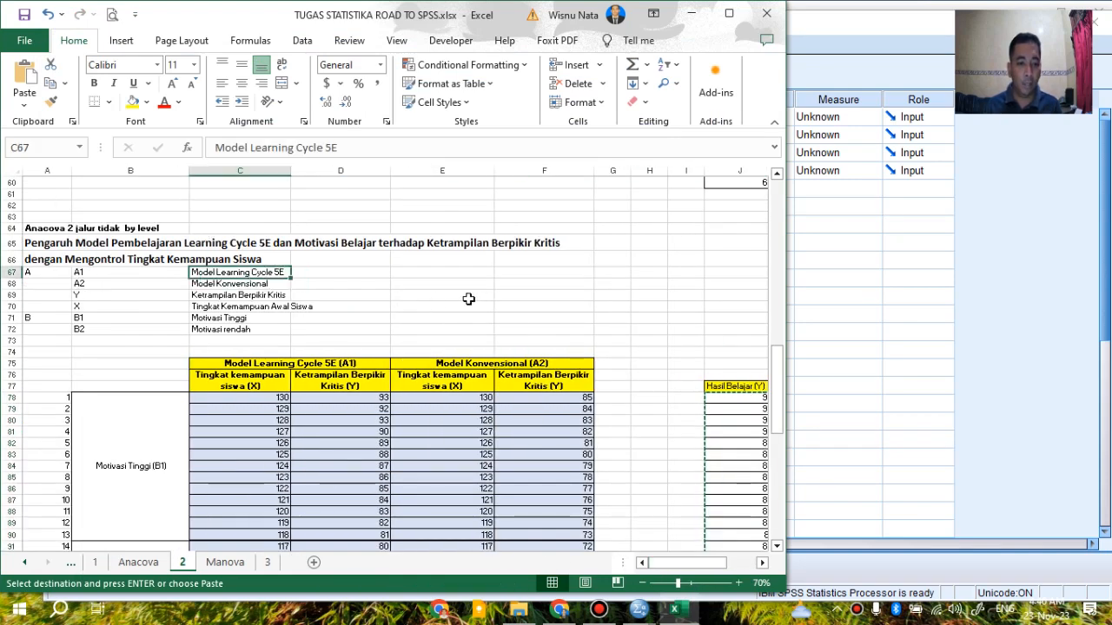
{"action": "key", "text": "ctrl+c"}
{"action": "key", "text": "alt+Tab"}
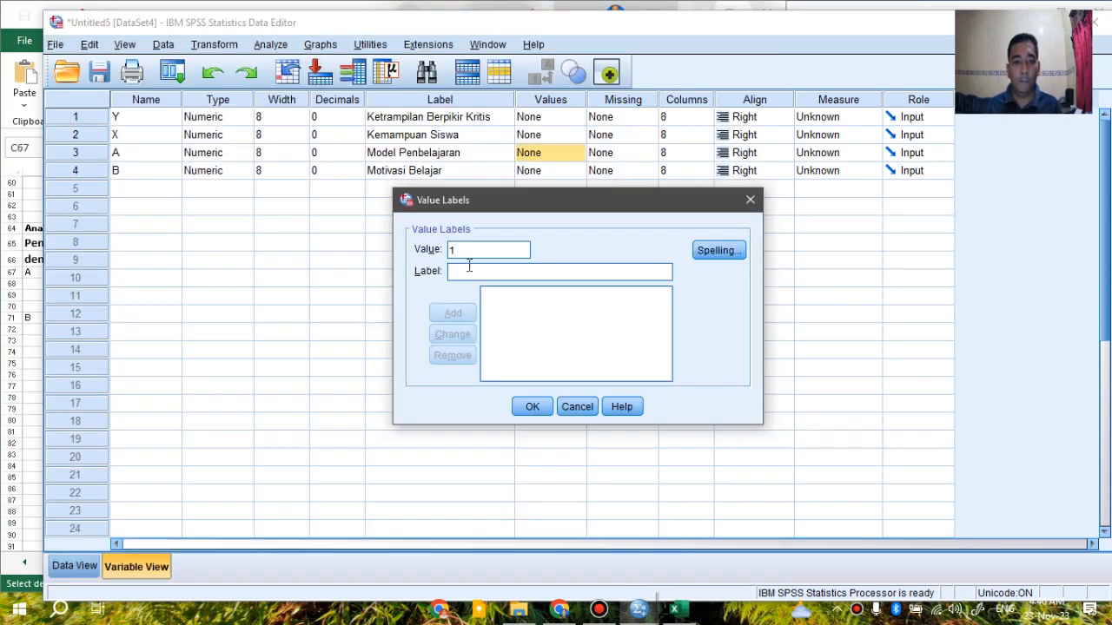
{"action": "left_click", "coordinate": [484, 272]}
{"action": "key", "text": "ctrl+v"}
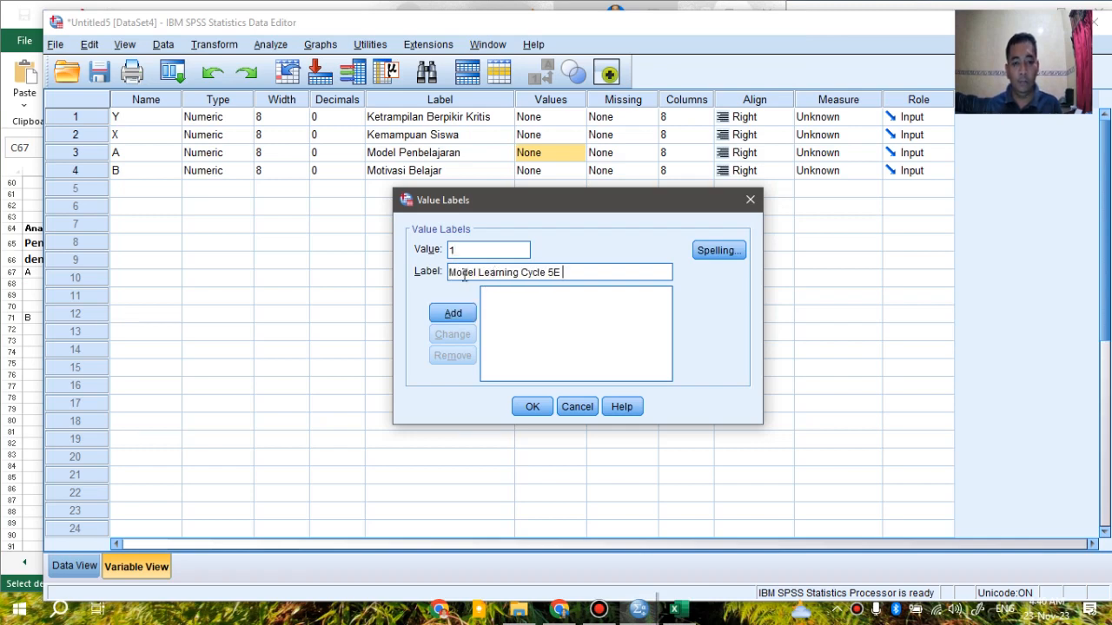
{"action": "left_click", "coordinate": [452, 313]}
Add the value label 2 = "Model Konvensional" to variable A and accept its value labels
{"action": "type", "text": "2"}
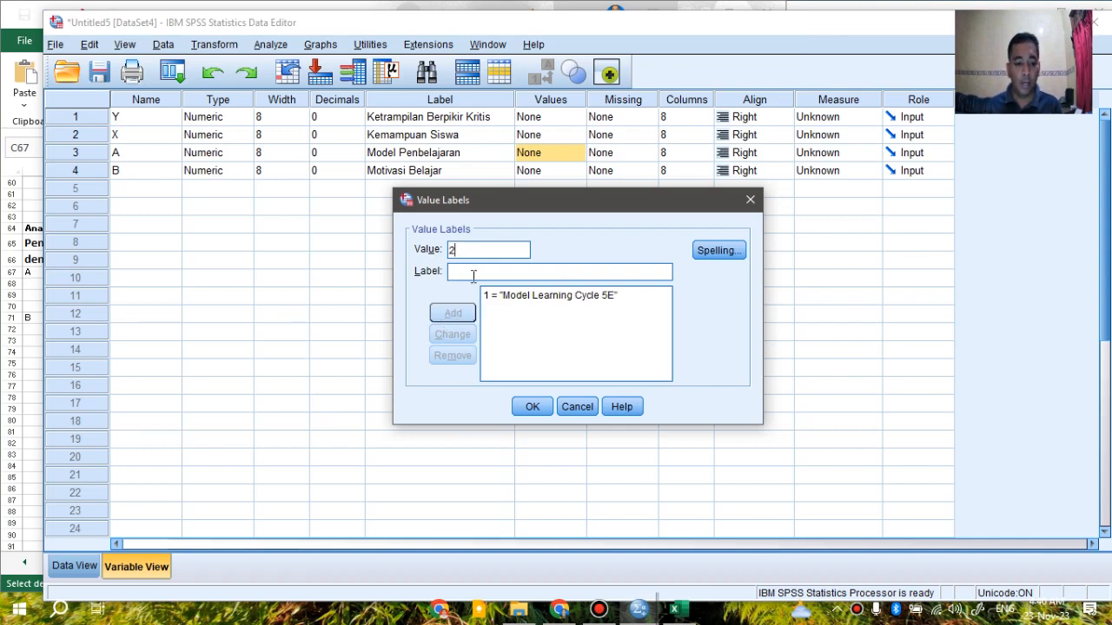
{"action": "left_click", "coordinate": [476, 271]}
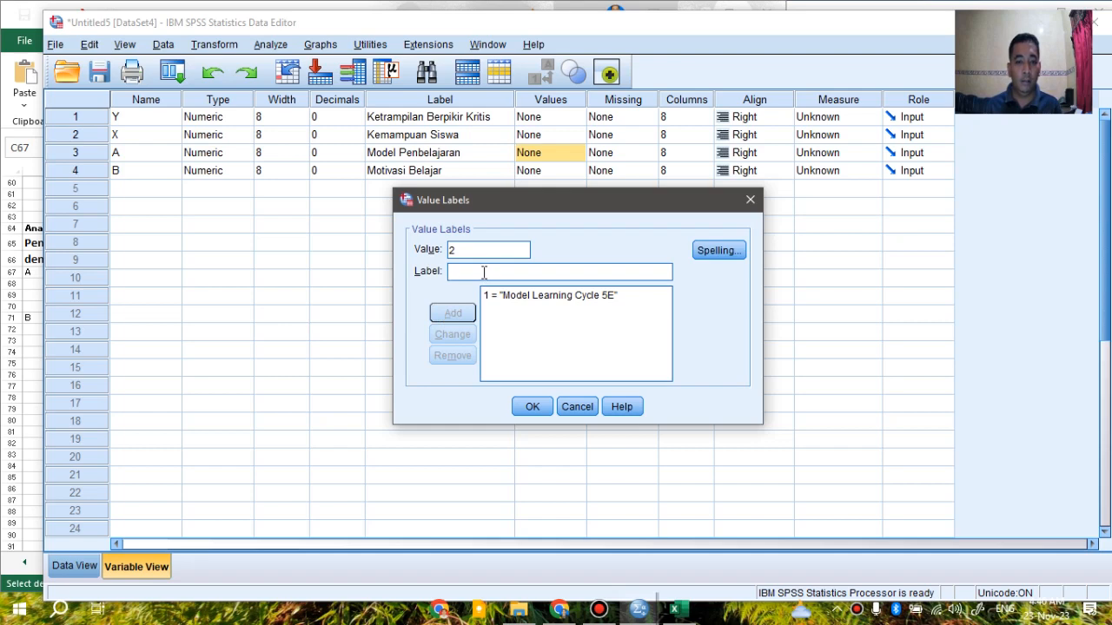
{"action": "type", "text": "Model Konvensional"}
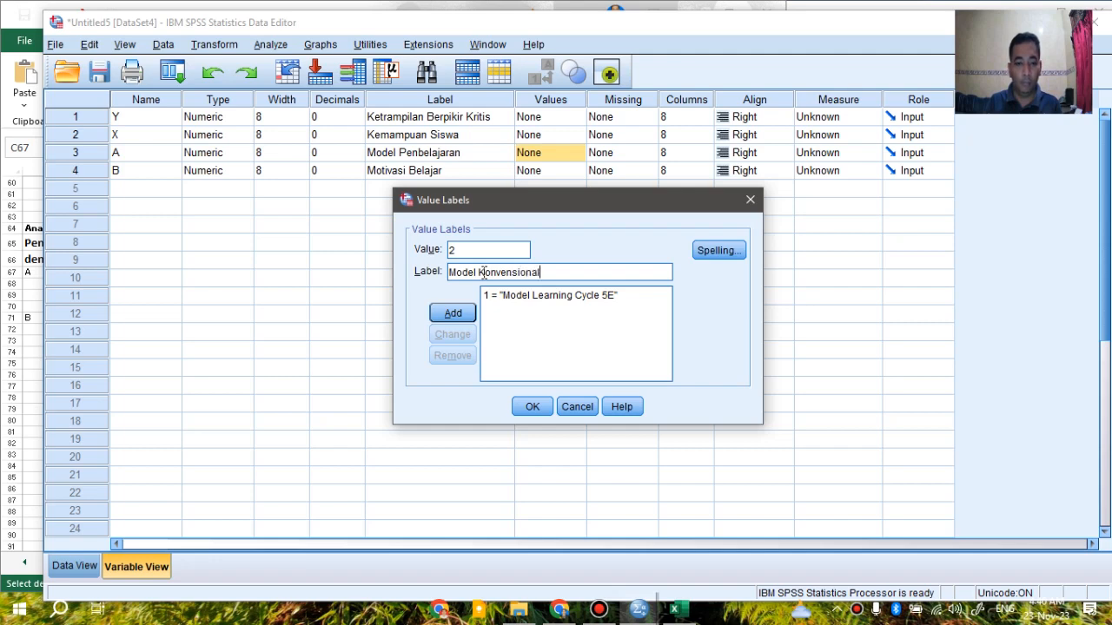
{"action": "left_click", "coordinate": [455, 312]}
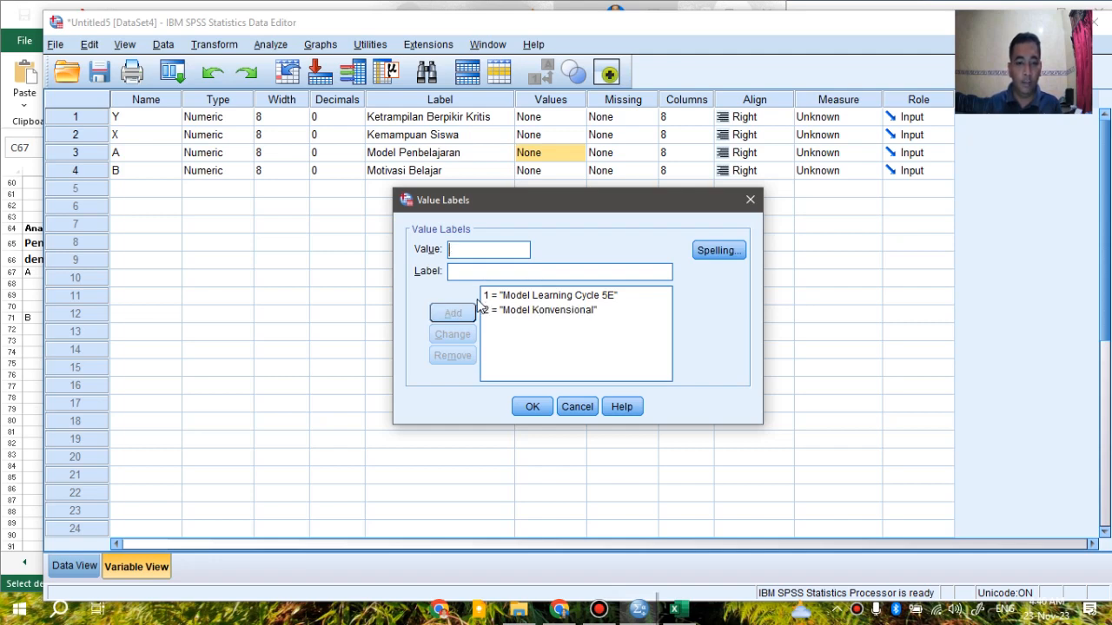
{"action": "left_click", "coordinate": [531, 407]}
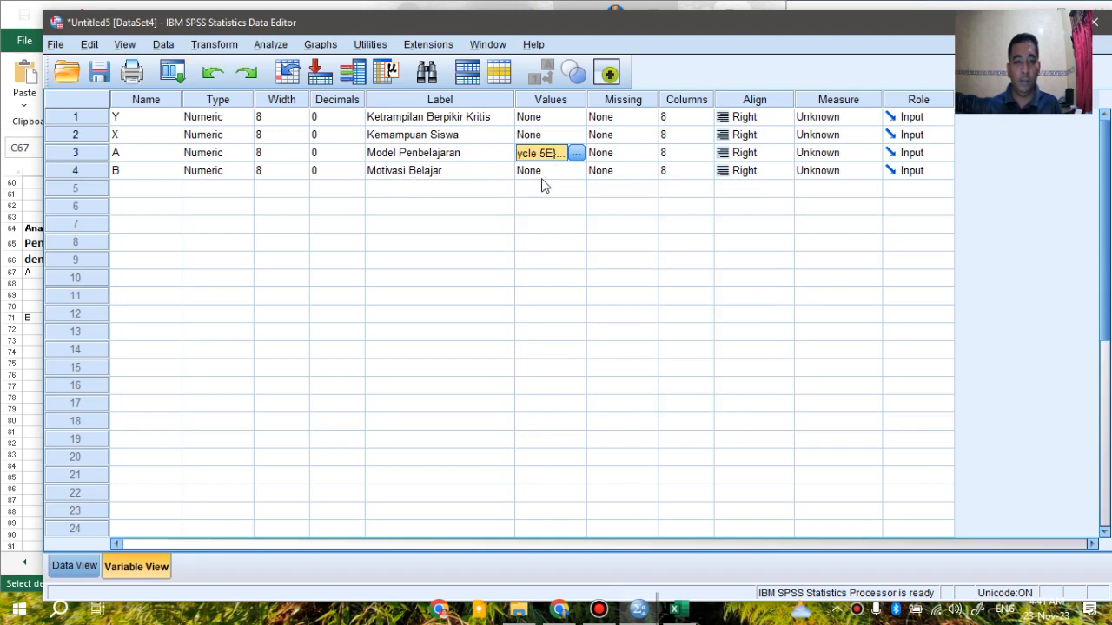
Add the value label 1 = "Motivasi Tinggi" to variable B, copying the label text from the Excel variable list
{"action": "left_click", "coordinate": [547, 179]}
{"action": "left_click", "coordinate": [576, 171]}
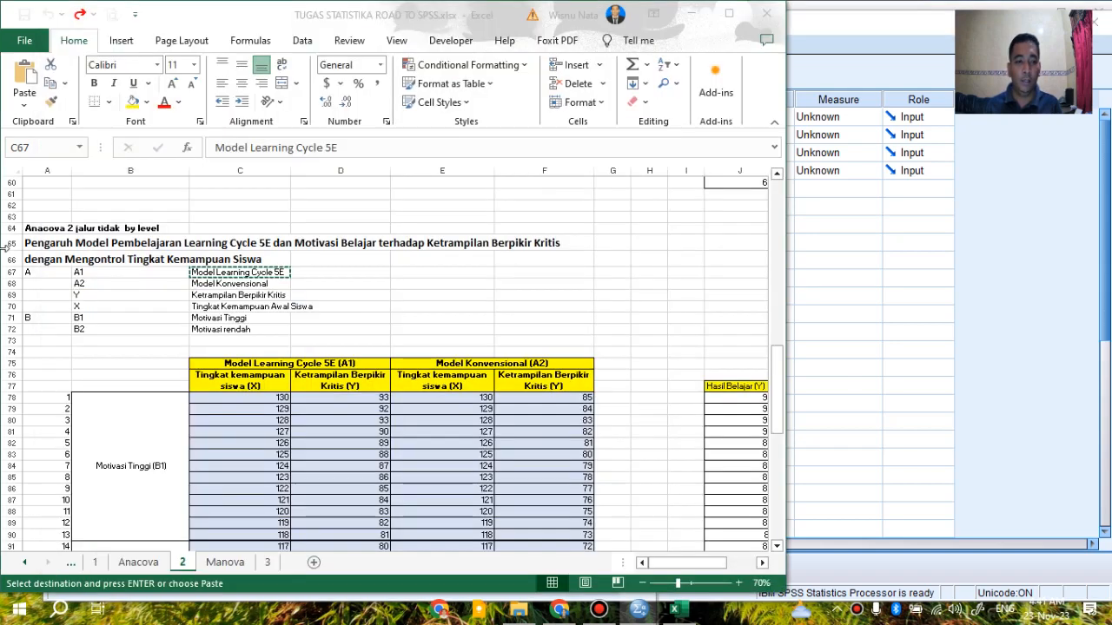
{"action": "left_click", "coordinate": [6, 248]}
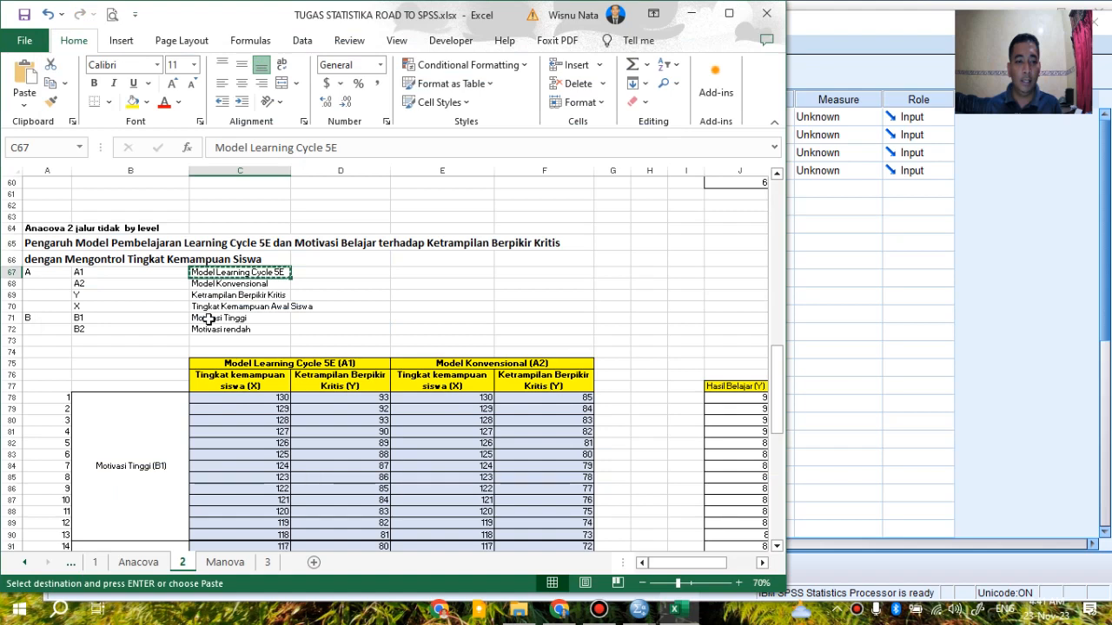
{"action": "left_click", "coordinate": [209, 319]}
{"action": "key", "text": "ctrl+c"}
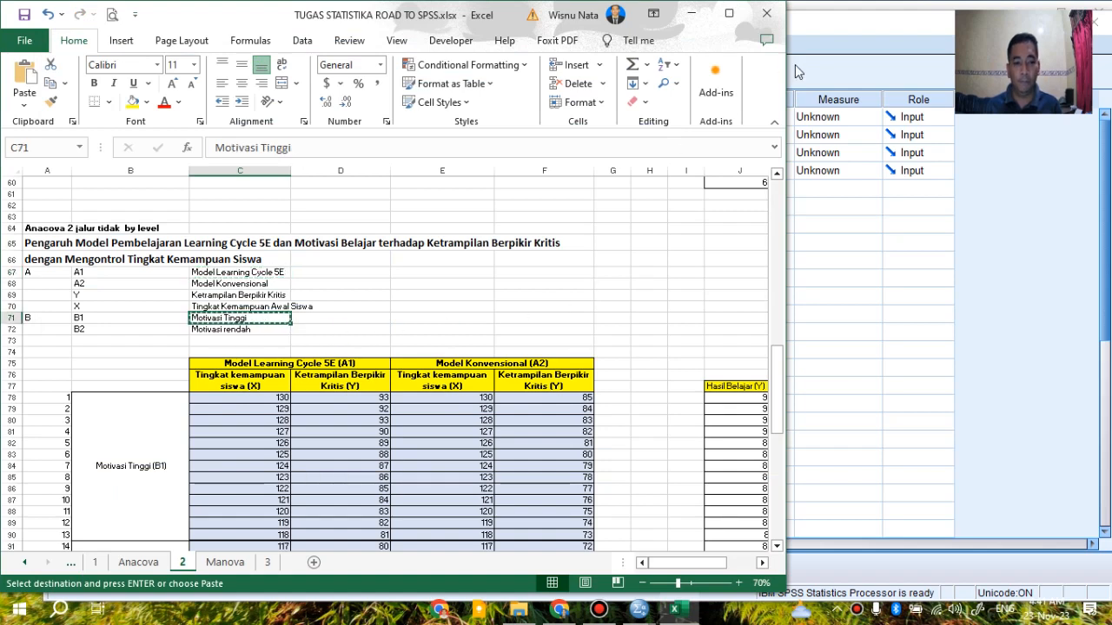
{"action": "left_click", "coordinate": [812, 31]}
{"action": "left_click", "coordinate": [469, 249]}
{"action": "type", "text": "1"}
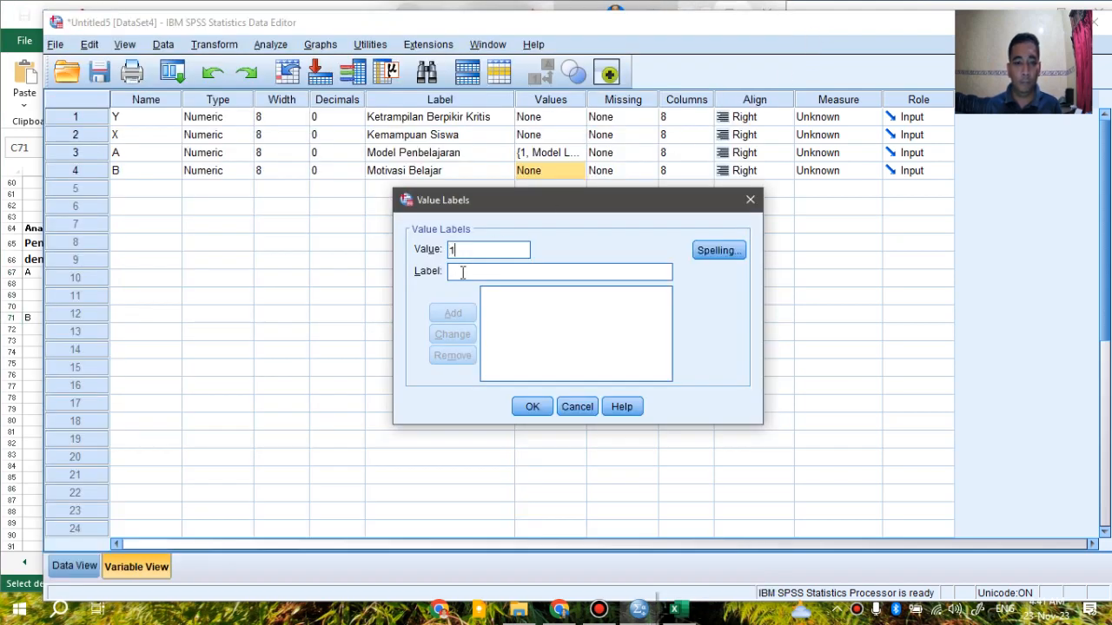
{"action": "left_click", "coordinate": [467, 274]}
{"action": "key", "text": "ctrl+v"}
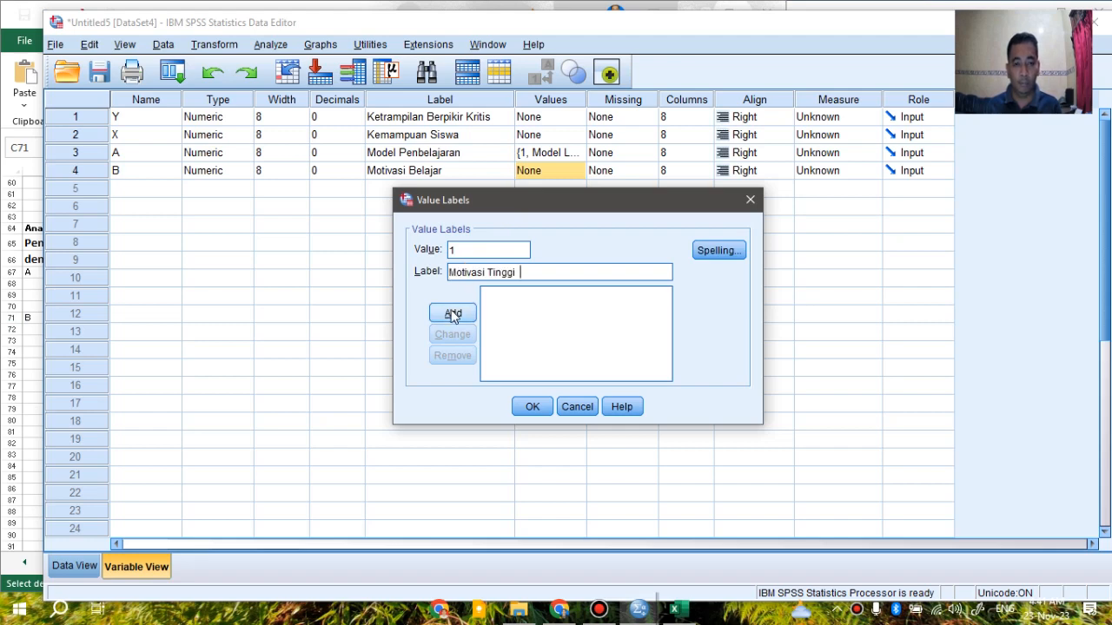
{"action": "left_click", "coordinate": [451, 312]}
Add the value label 2 = "Motivasi Rendah" to variable B and accept its value labels
{"action": "left_click", "coordinate": [465, 251]}
{"action": "type", "text": "2"}
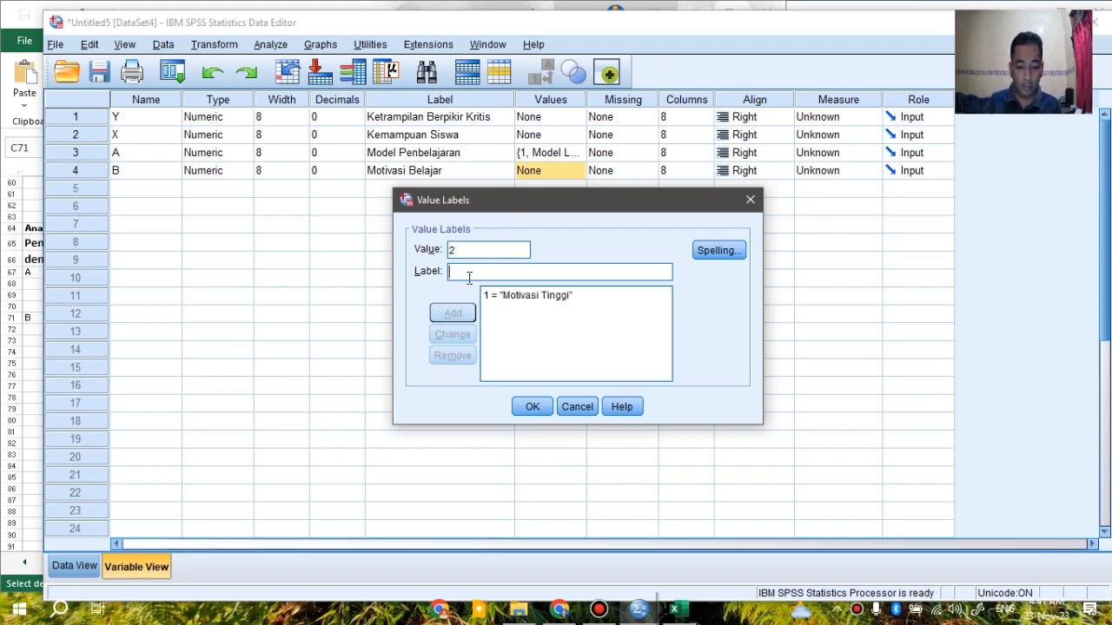
{"action": "type", "text": "Mo"}
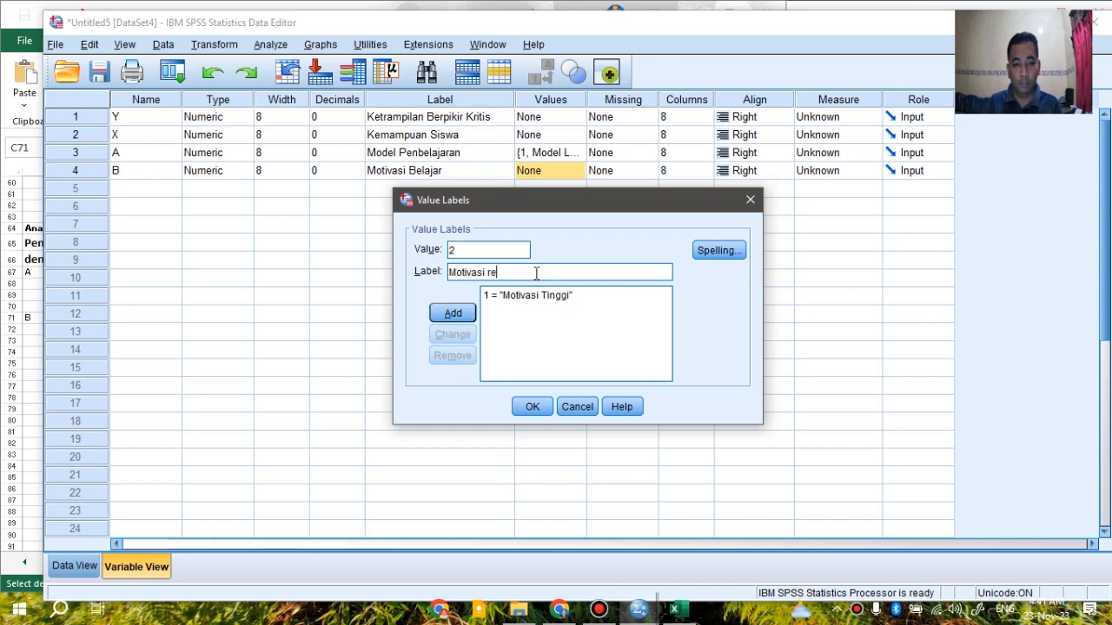
{"action": "type", "text": "tivasi Rendah"}
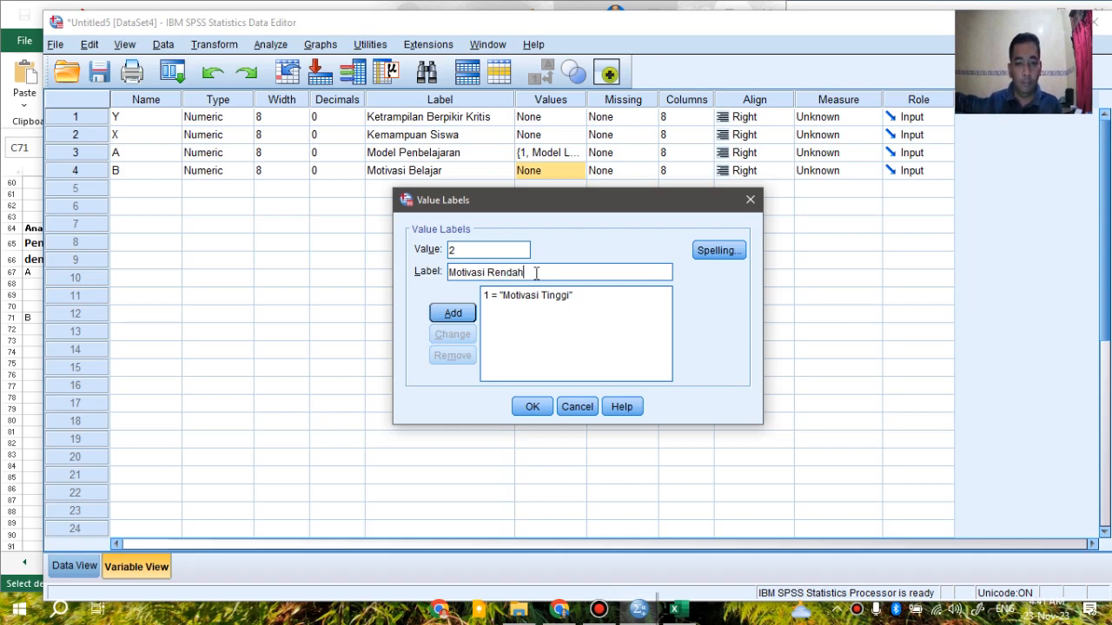
{"action": "left_click", "coordinate": [453, 313]}
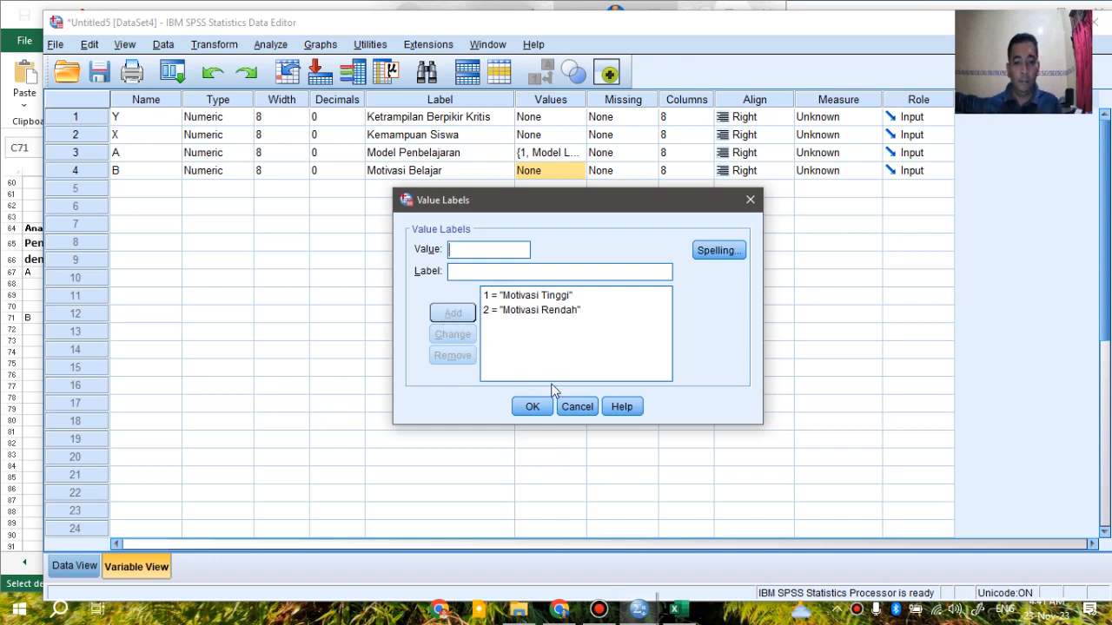
{"action": "left_click", "coordinate": [531, 405]}
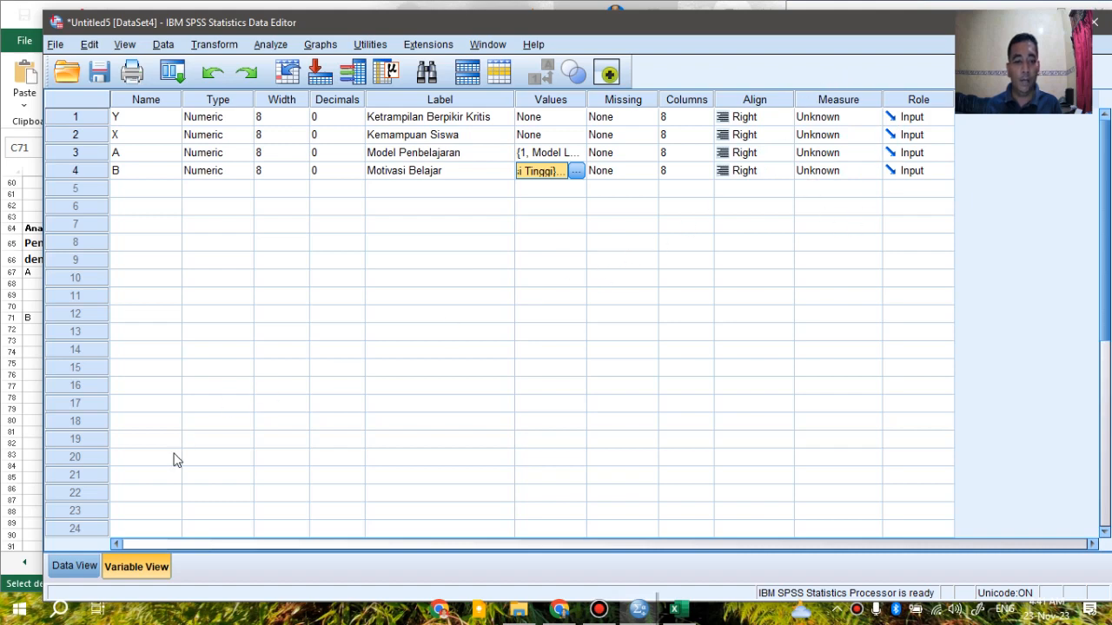
Start an Explore analysis from the data view with Ketrampilan Berpikir Kritis [Y] as the dependent variable
{"action": "left_click", "coordinate": [72, 569]}
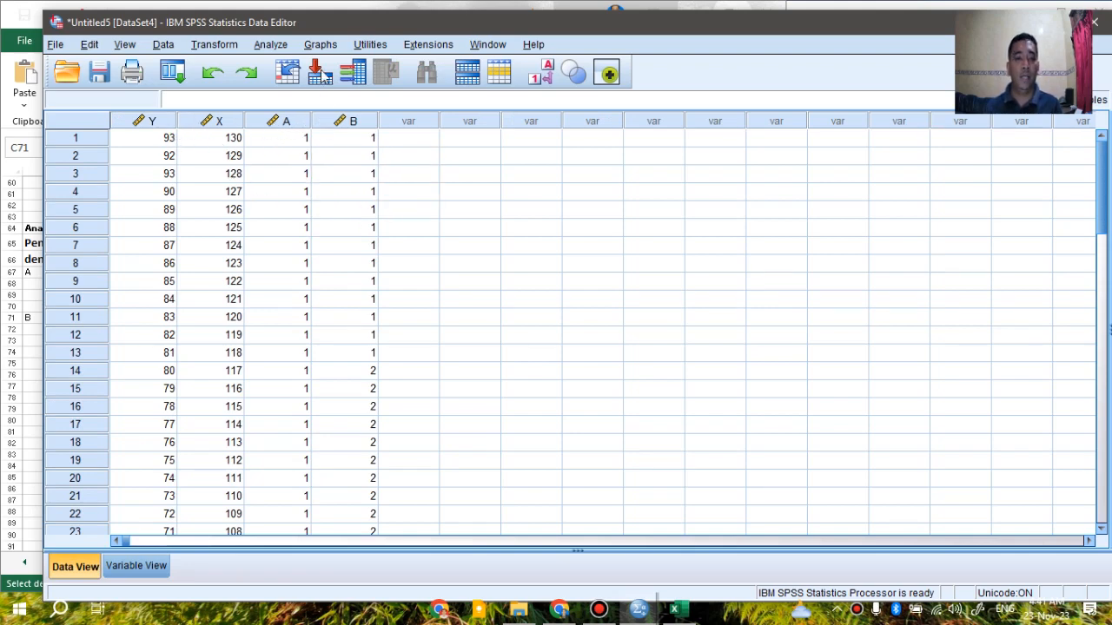
{"action": "left_click", "coordinate": [270, 44]}
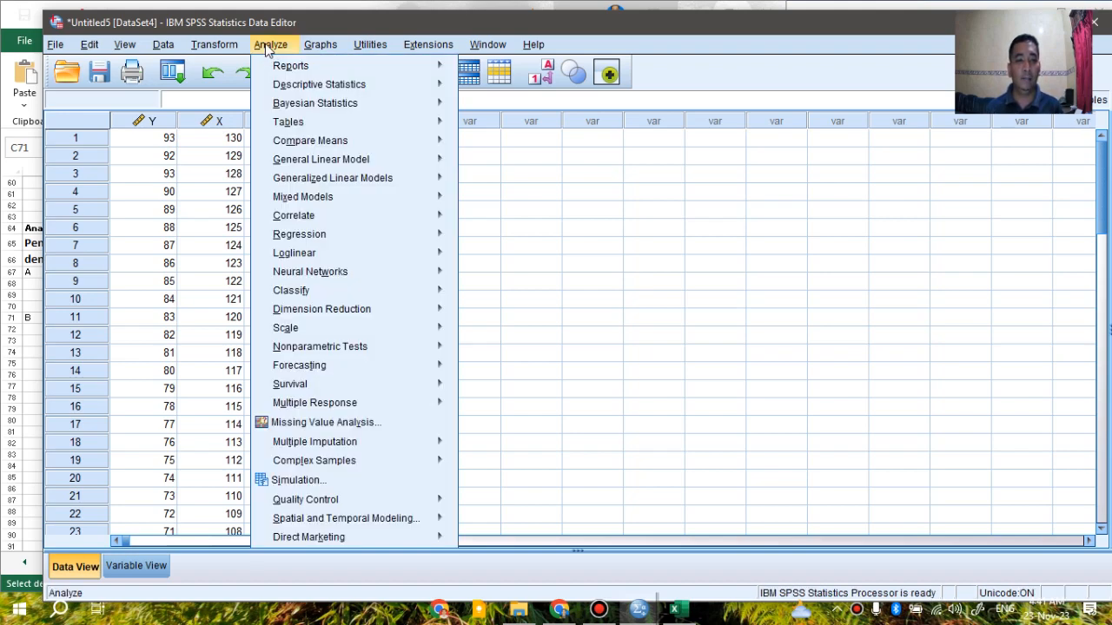
{"action": "mouse_move", "coordinate": [377, 80]}
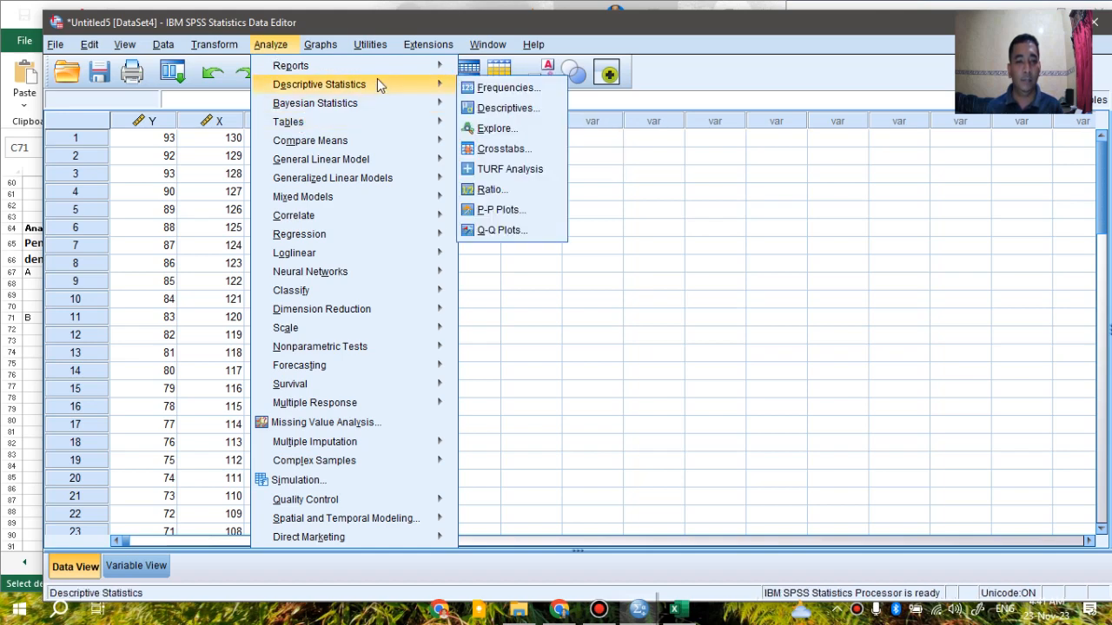
{"action": "left_click", "coordinate": [493, 128]}
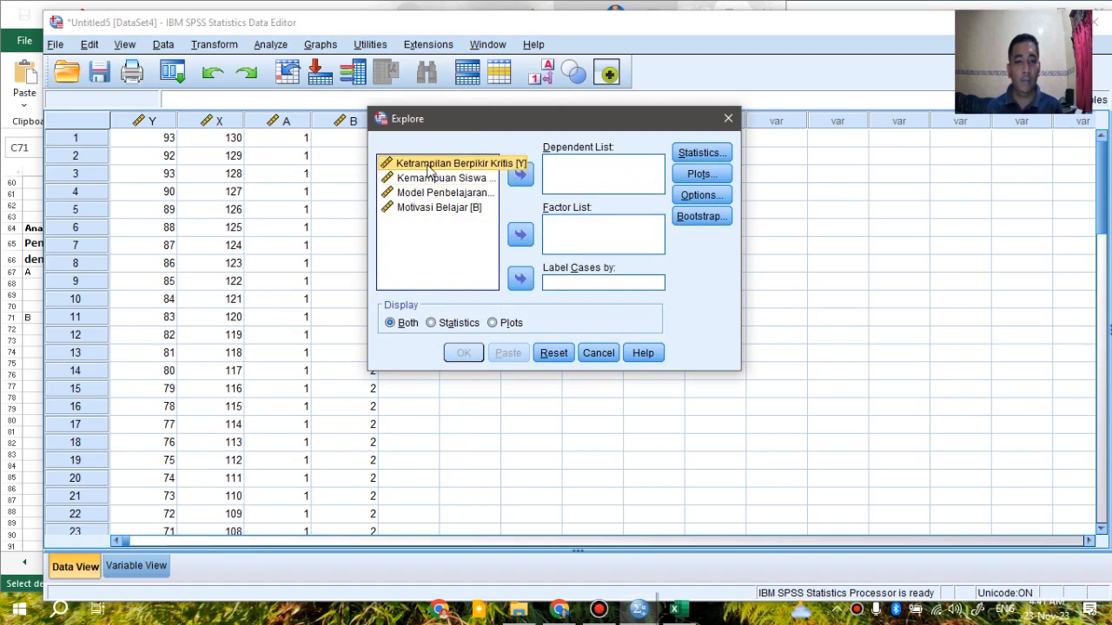
{"action": "left_click", "coordinate": [521, 174]}
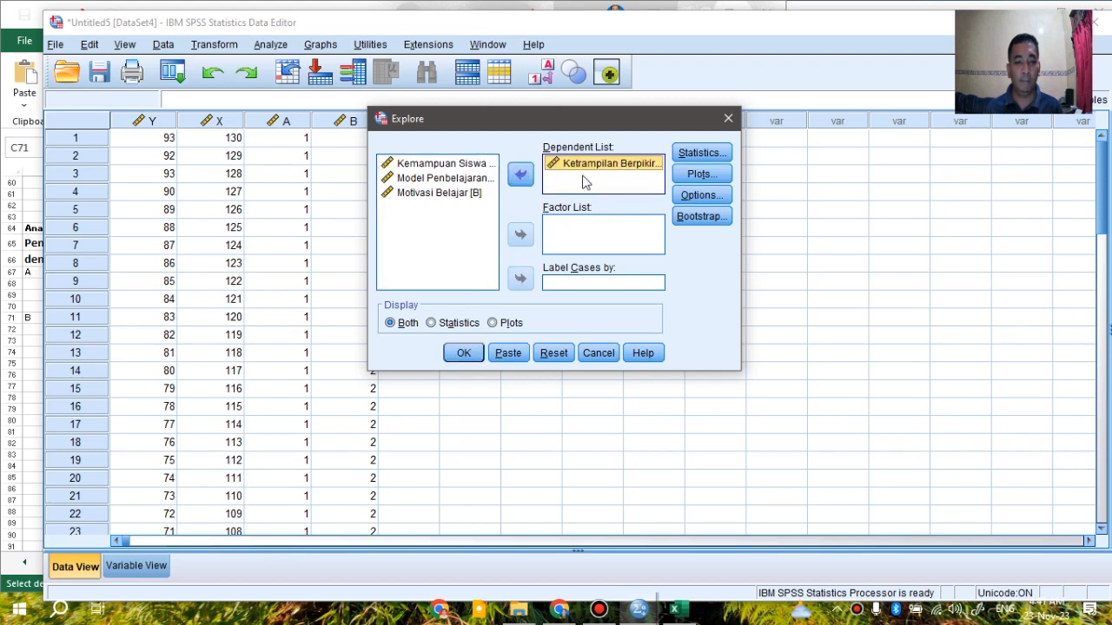
Enable normality plots with tests, turn off the stem-and-leaf plot, and run the Explore analysis
{"action": "left_click", "coordinate": [715, 198]}
{"action": "key", "text": "Return"}
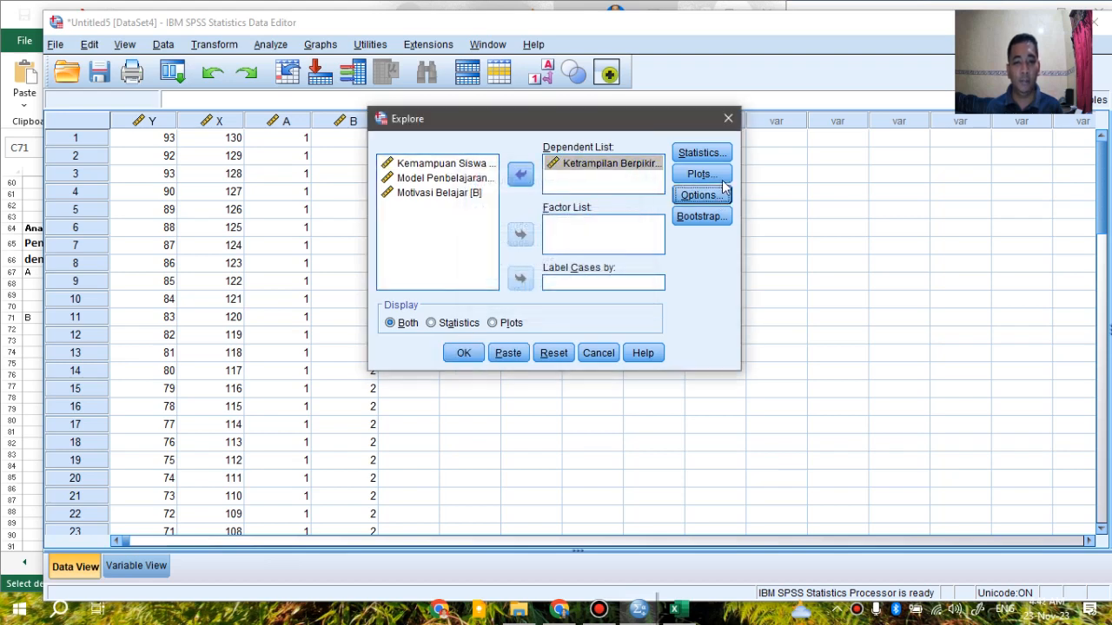
{"action": "left_click", "coordinate": [721, 177]}
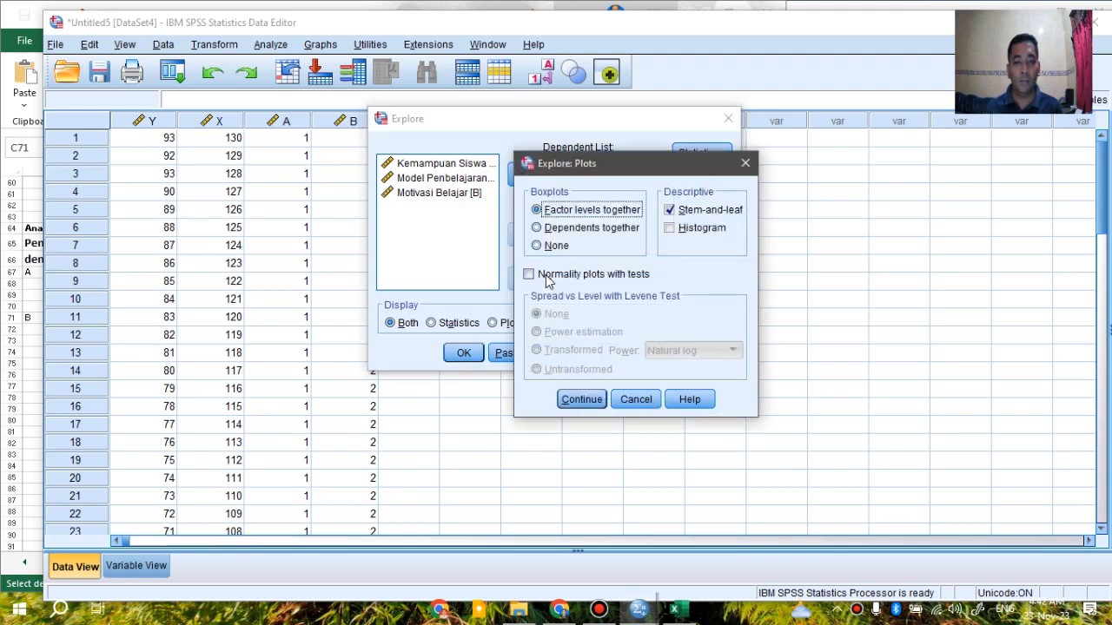
{"action": "left_click", "coordinate": [580, 275]}
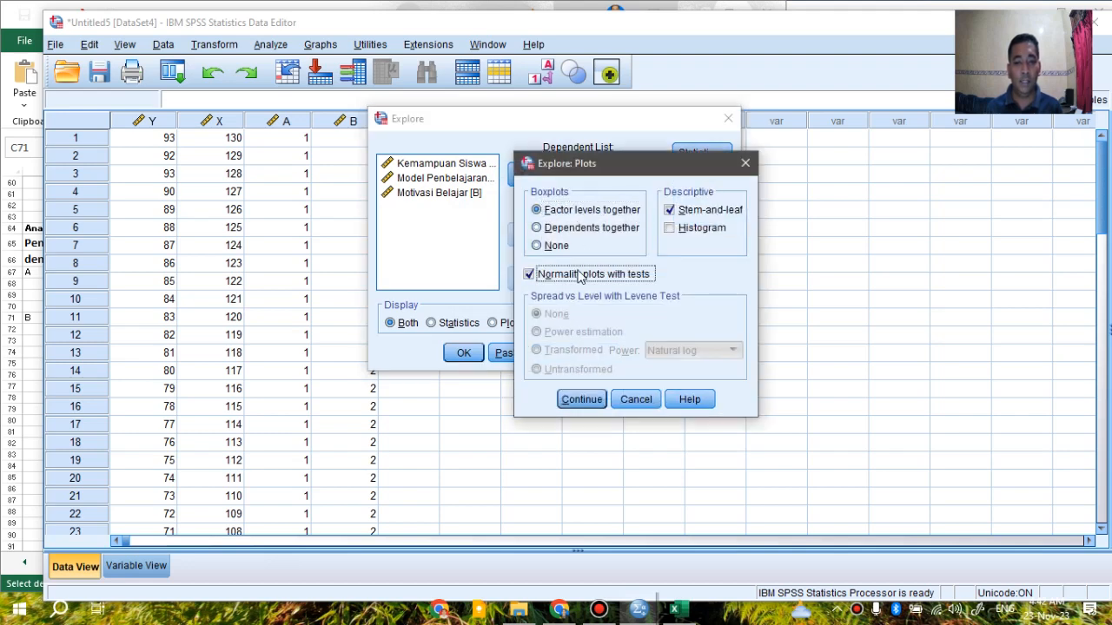
{"action": "left_click", "coordinate": [682, 213]}
{"action": "left_click", "coordinate": [576, 397]}
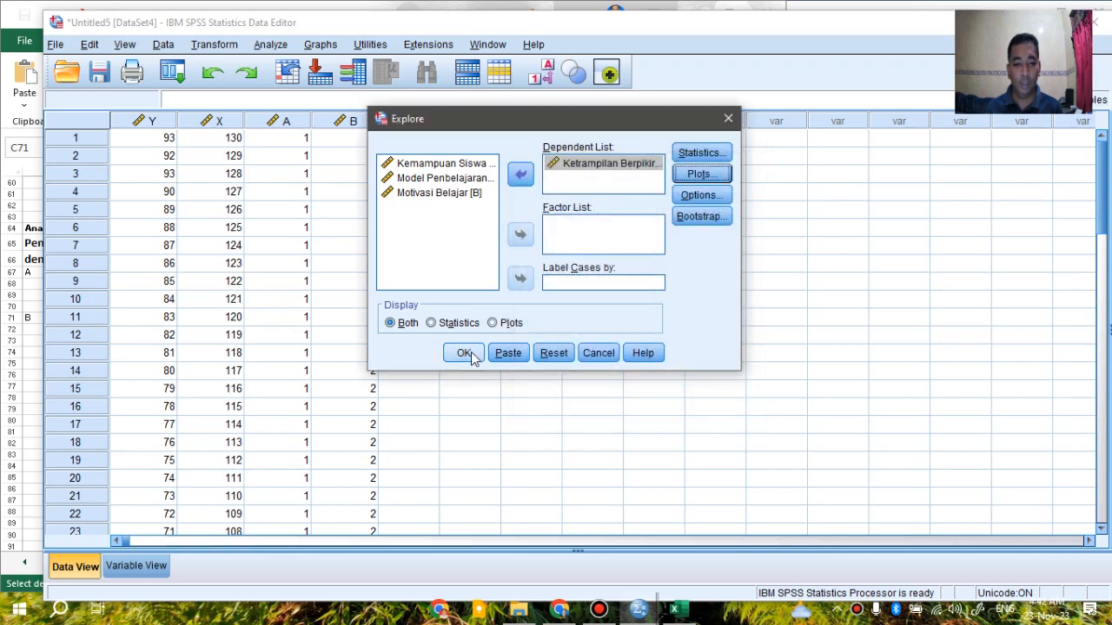
{"action": "left_click", "coordinate": [464, 353]}
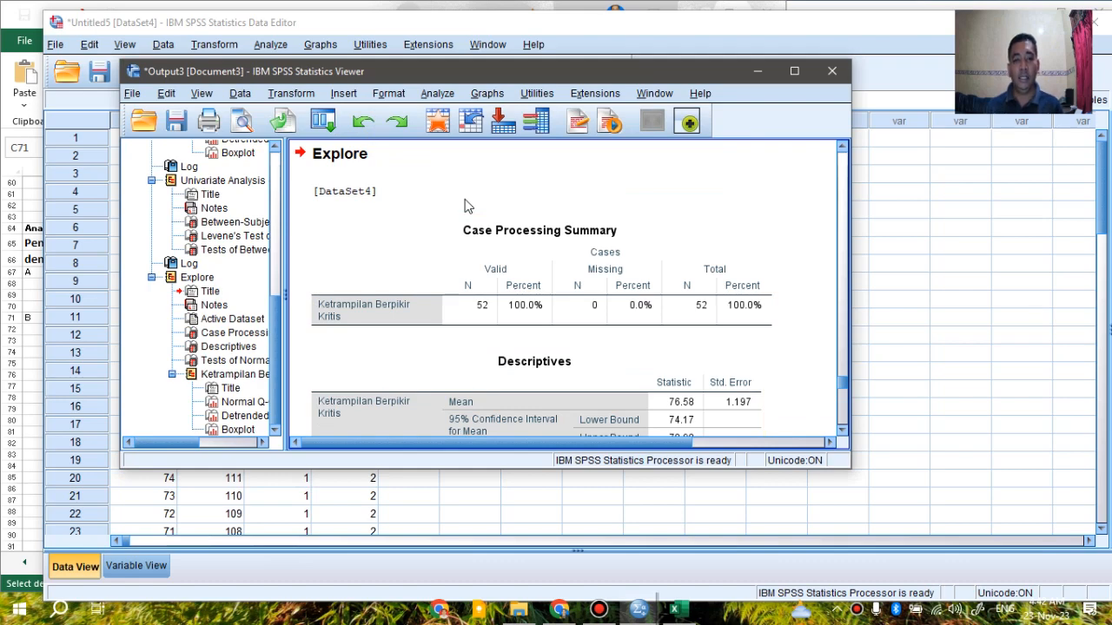
Examine the Explore output for Ketrampilan Berpikir Kritis, comparing the Kolmogorov-Smirnov and Shapiro-Wilk significance values in the Tests of Normality table
{"action": "scroll", "coordinate": [465, 205], "scroll_direction": "down", "scroll_amount": 5}
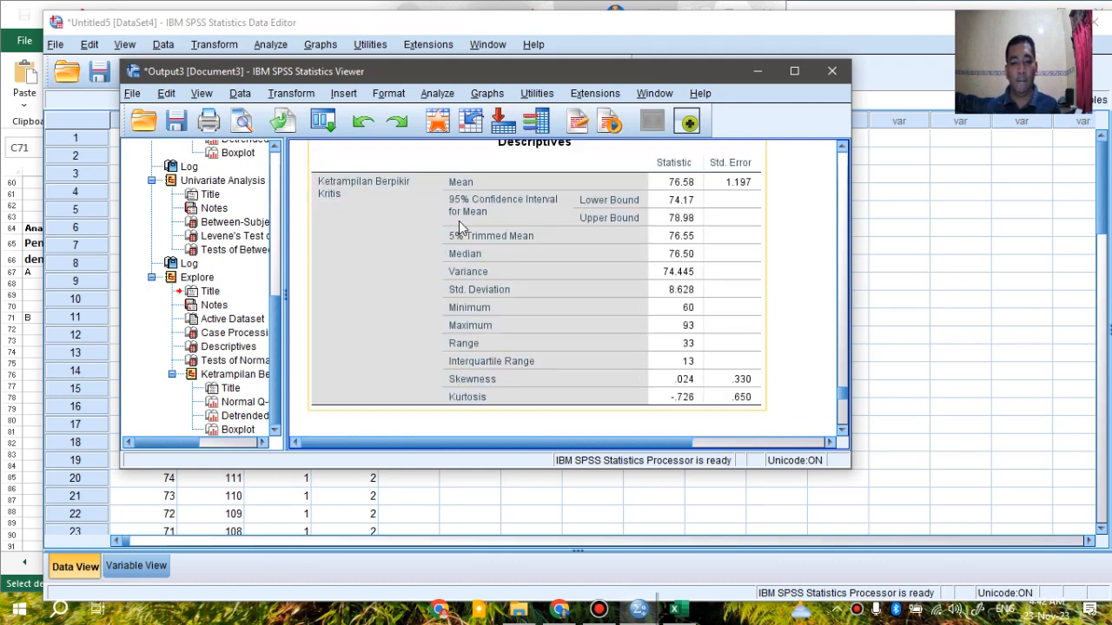
{"action": "scroll", "coordinate": [459, 219], "scroll_direction": "up", "scroll_amount": 2}
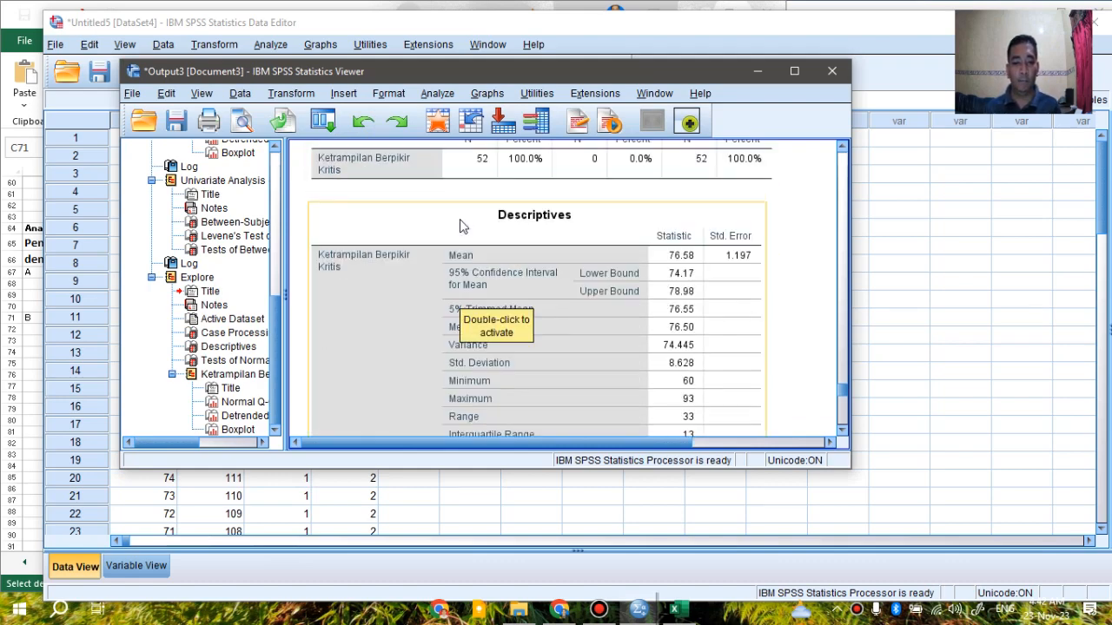
{"action": "scroll", "coordinate": [461, 224], "scroll_direction": "down", "scroll_amount": 5}
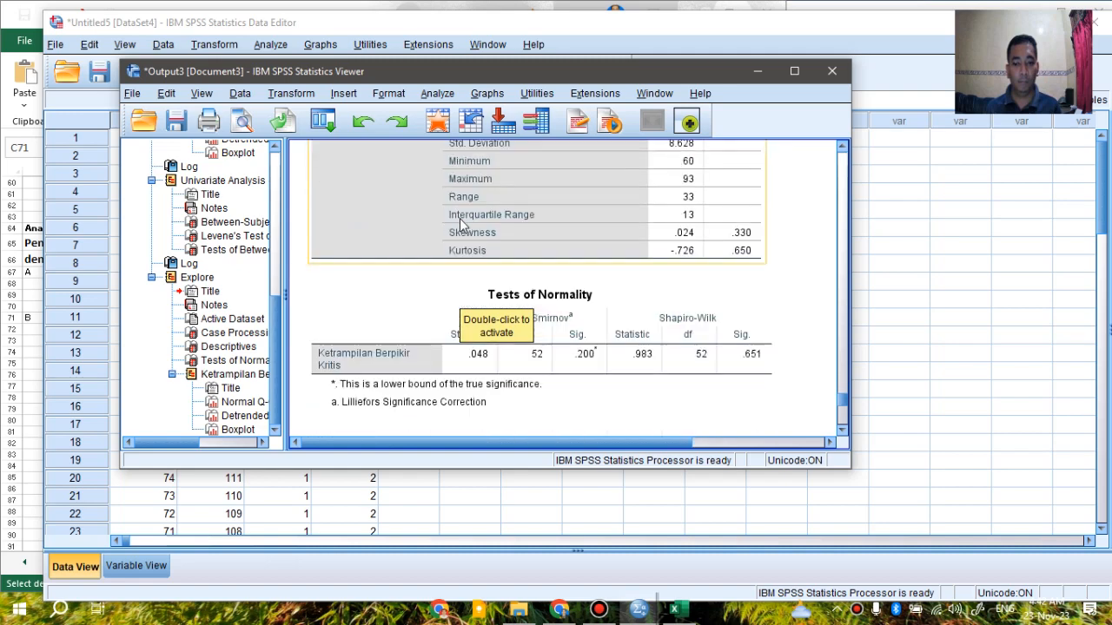
{"action": "scroll", "coordinate": [461, 224], "scroll_direction": "down", "scroll_amount": 2}
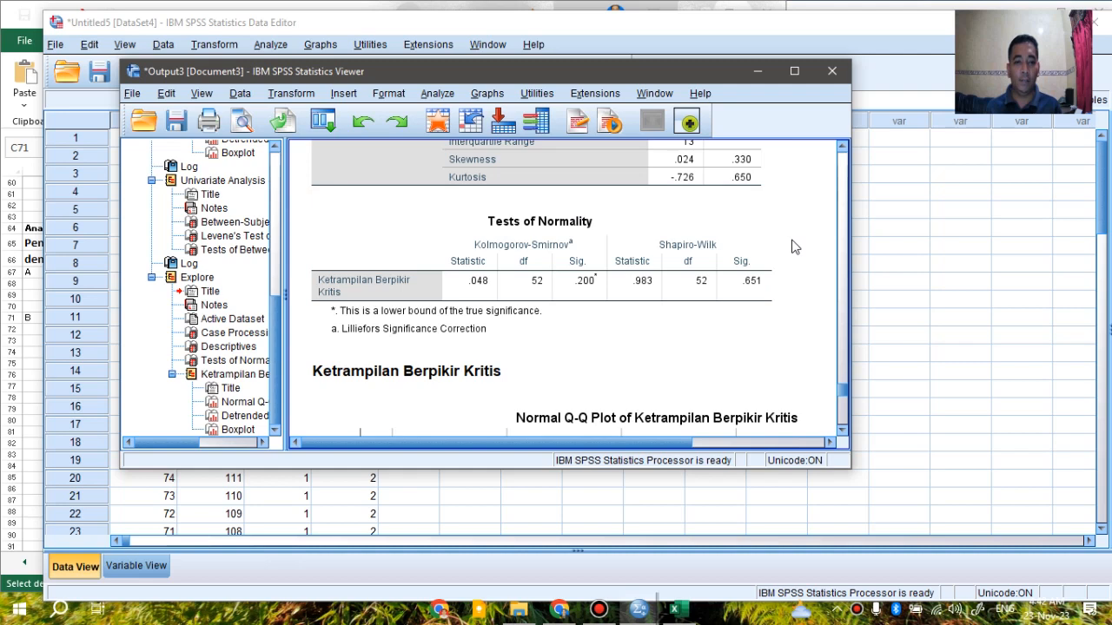
{"action": "scroll", "coordinate": [792, 248], "scroll_direction": "up", "scroll_amount": 2}
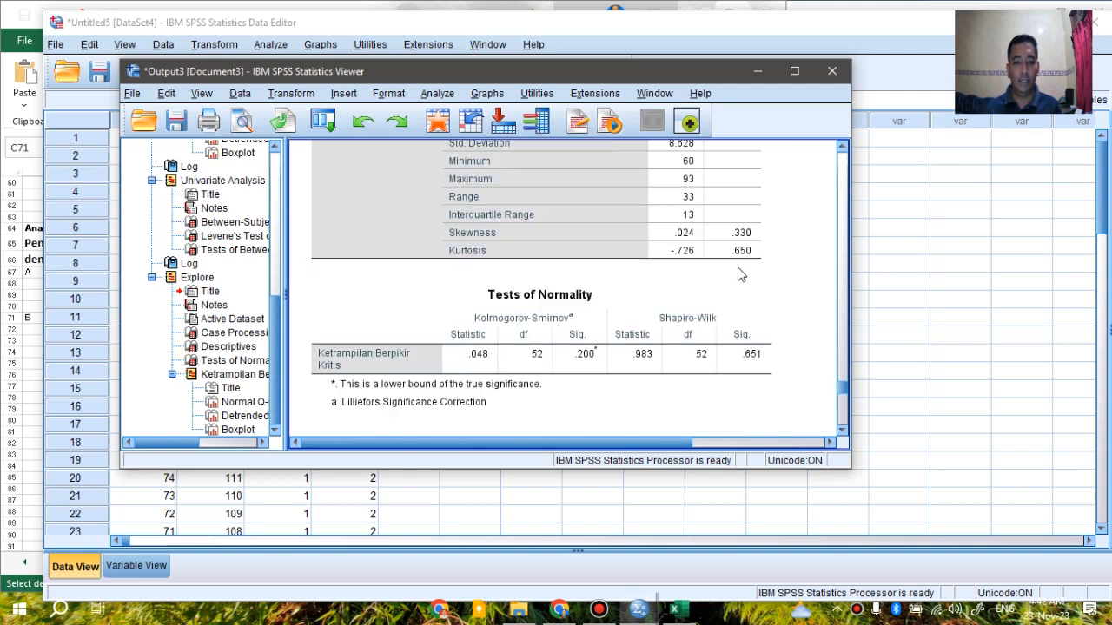
{"action": "left_click", "coordinate": [571, 320]}
{"action": "left_click", "coordinate": [568, 359]}
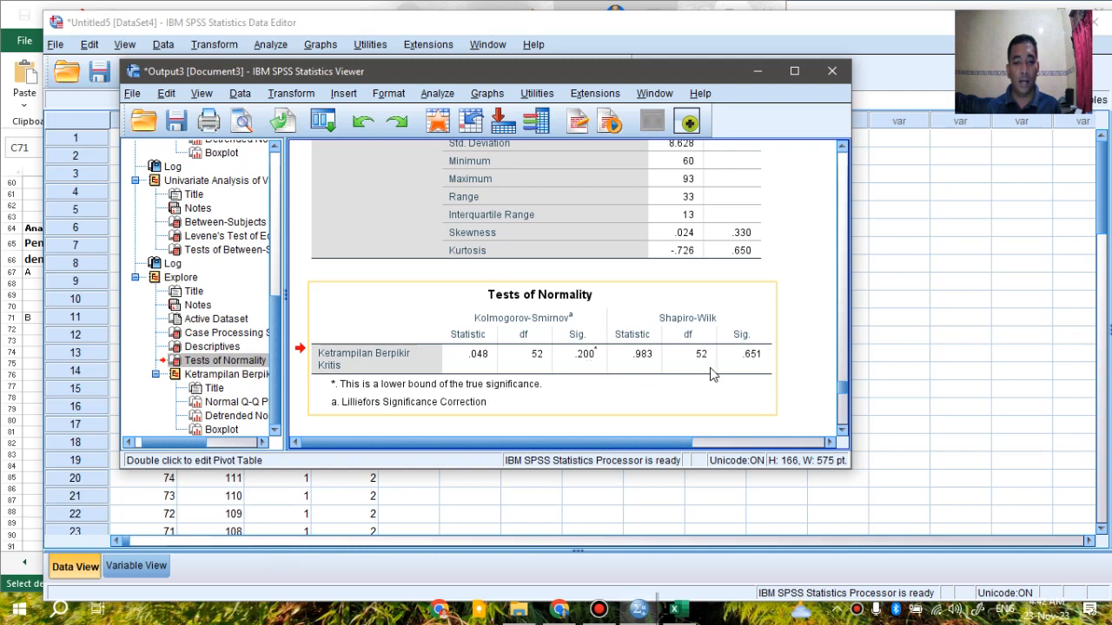
{"action": "left_click", "coordinate": [706, 337]}
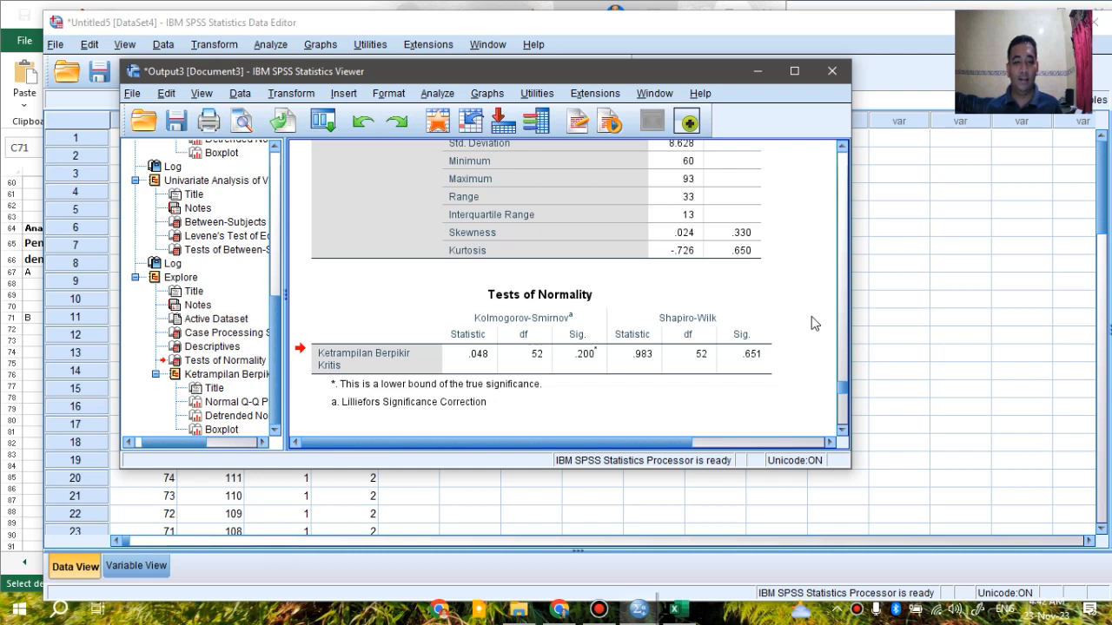
{"action": "left_click", "coordinate": [669, 345]}
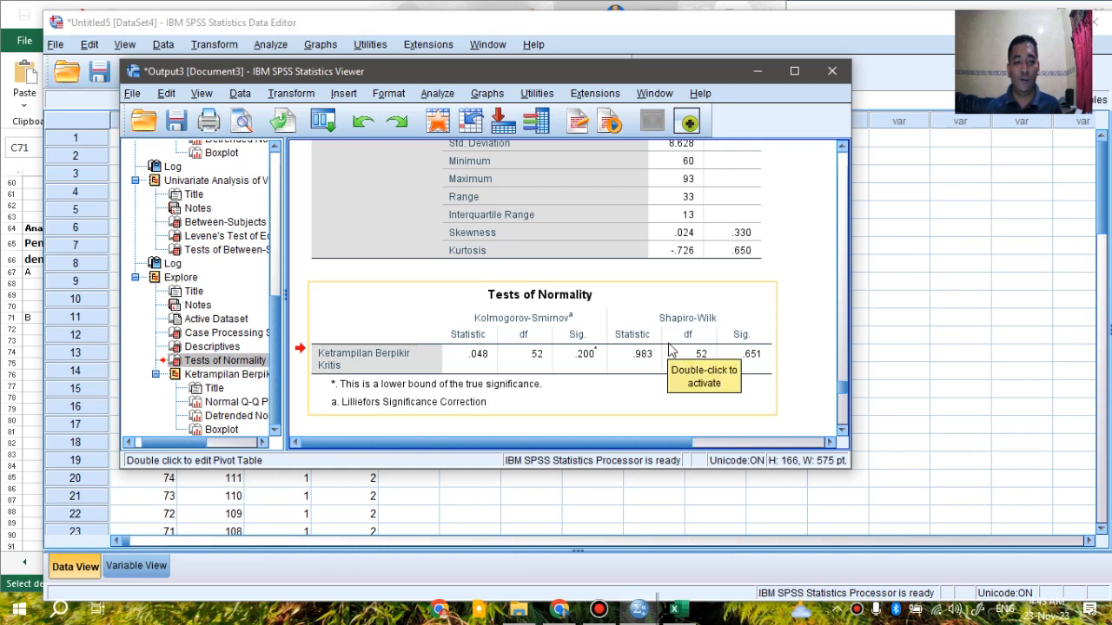
{"action": "left_click", "coordinate": [519, 160]}
Set up a Univariate general linear model with Ketrampilan Berpikir Kritis as the dependent variable and Kemampuan Siswa as the covariate
{"action": "left_click", "coordinate": [457, 22]}
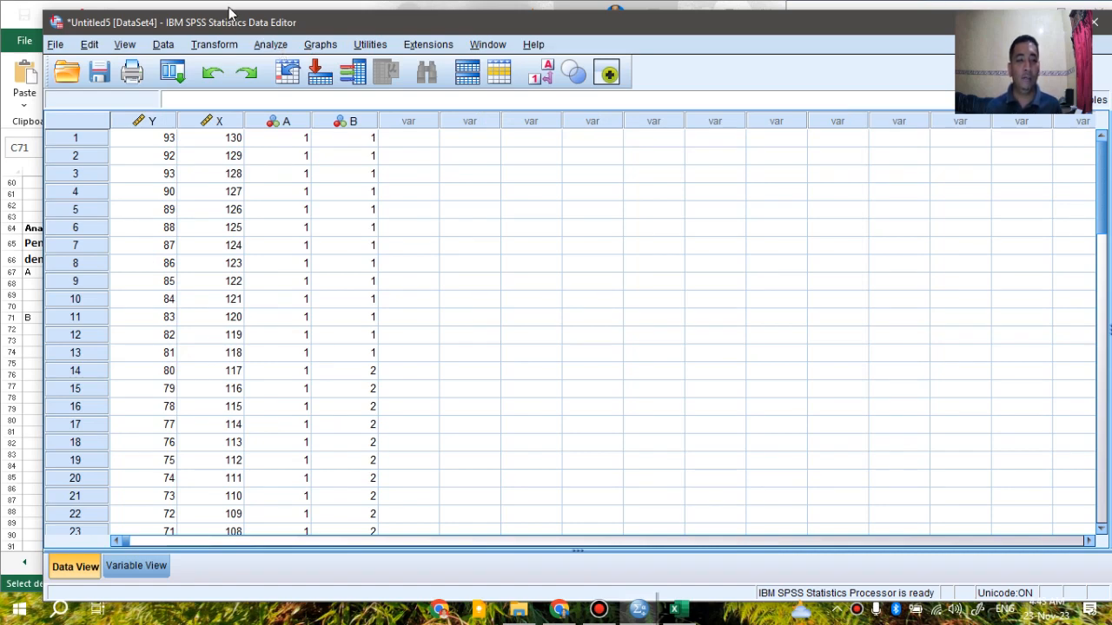
{"action": "left_click", "coordinate": [271, 45]}
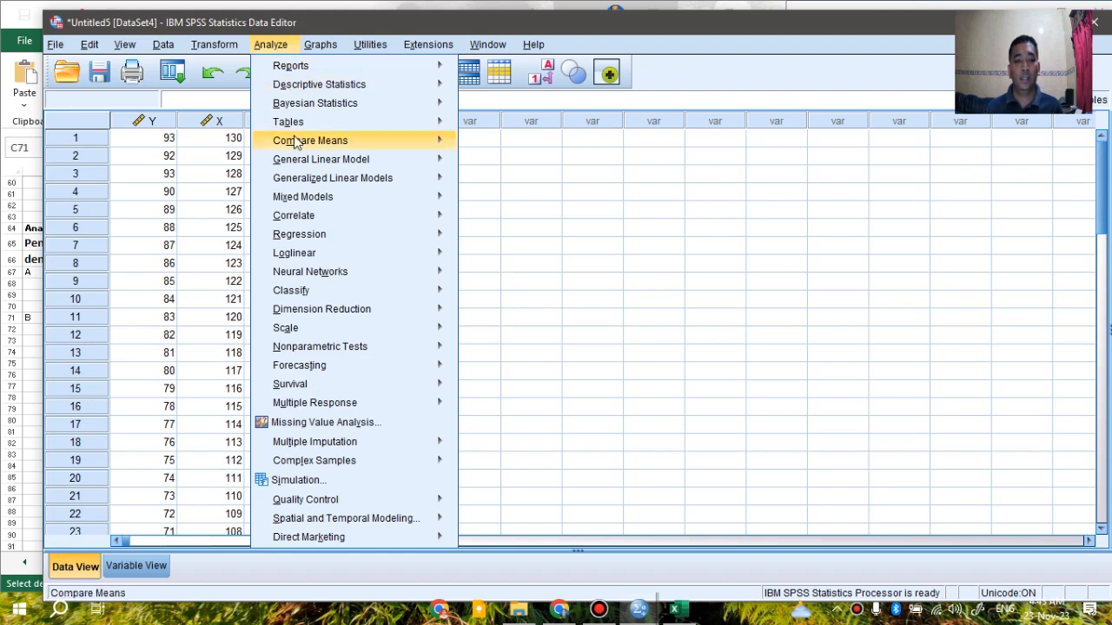
{"action": "mouse_move", "coordinate": [299, 141]}
{"action": "mouse_move", "coordinate": [332, 159]}
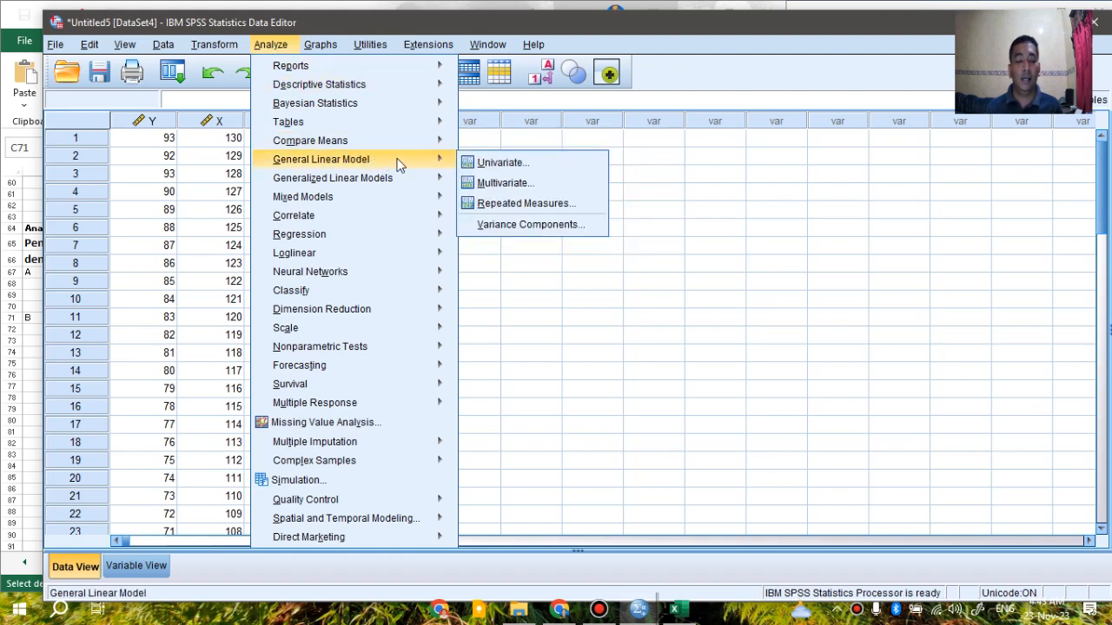
{"action": "left_click", "coordinate": [476, 166]}
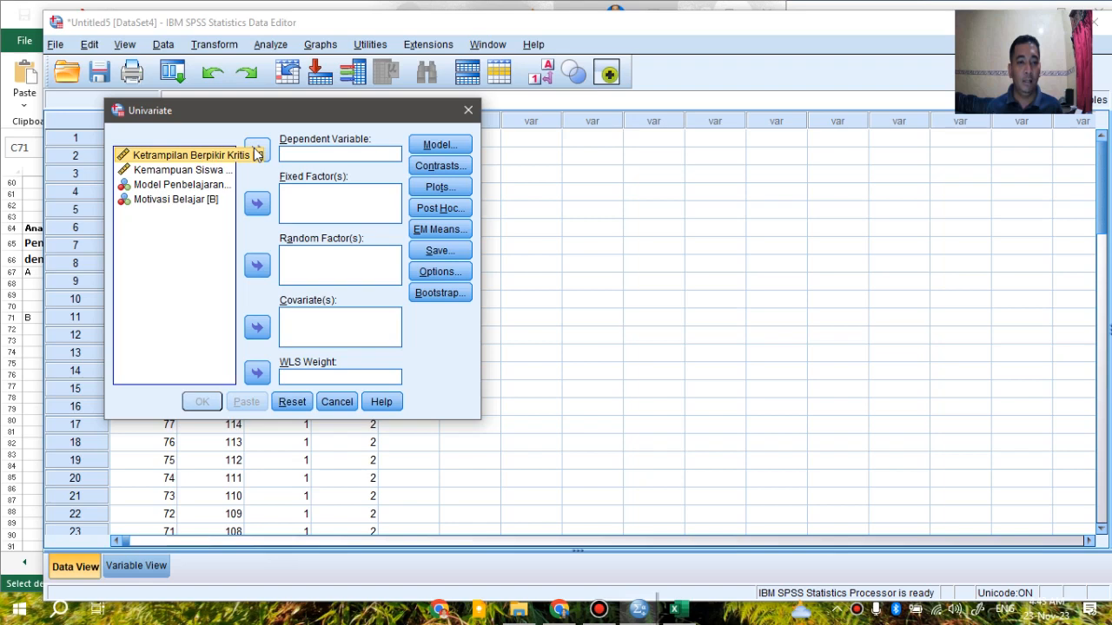
{"action": "left_click", "coordinate": [257, 153]}
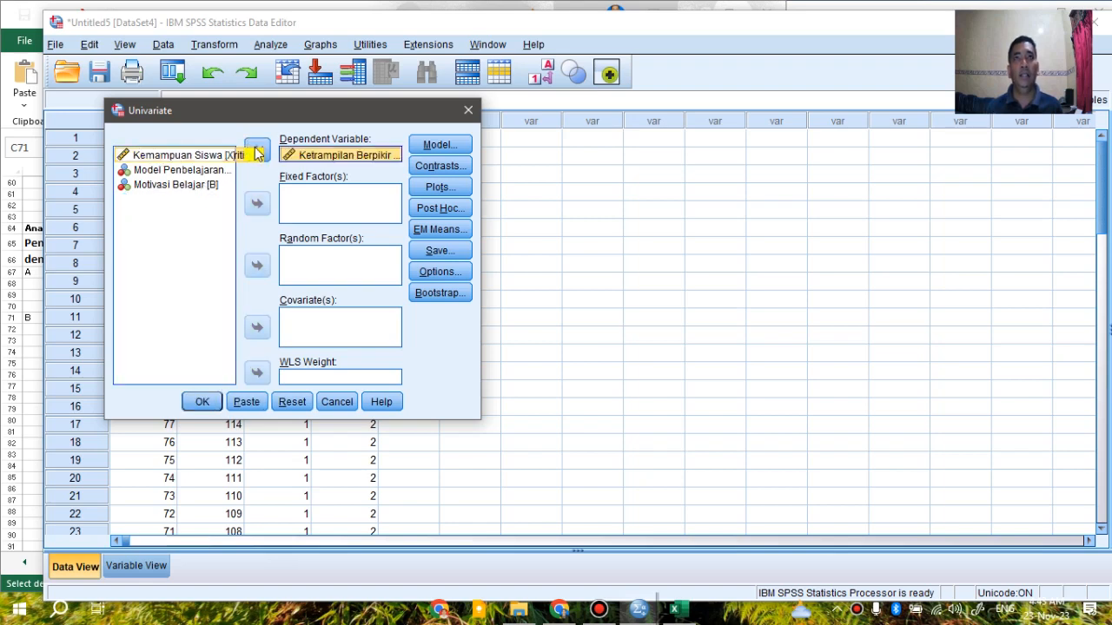
{"action": "left_click", "coordinate": [208, 165]}
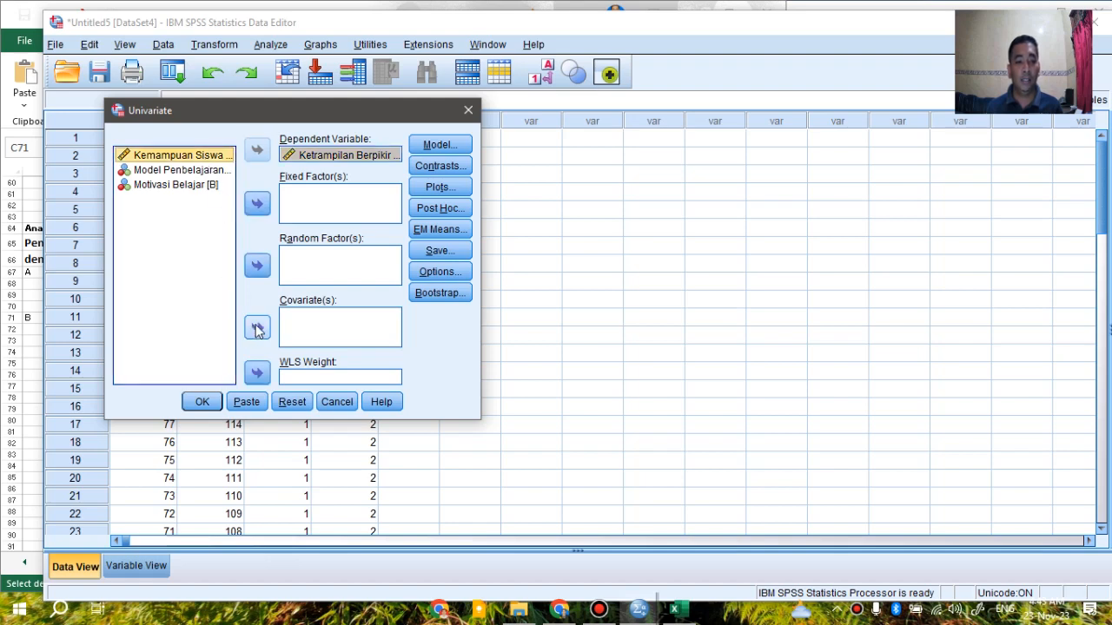
{"action": "left_click", "coordinate": [257, 328]}
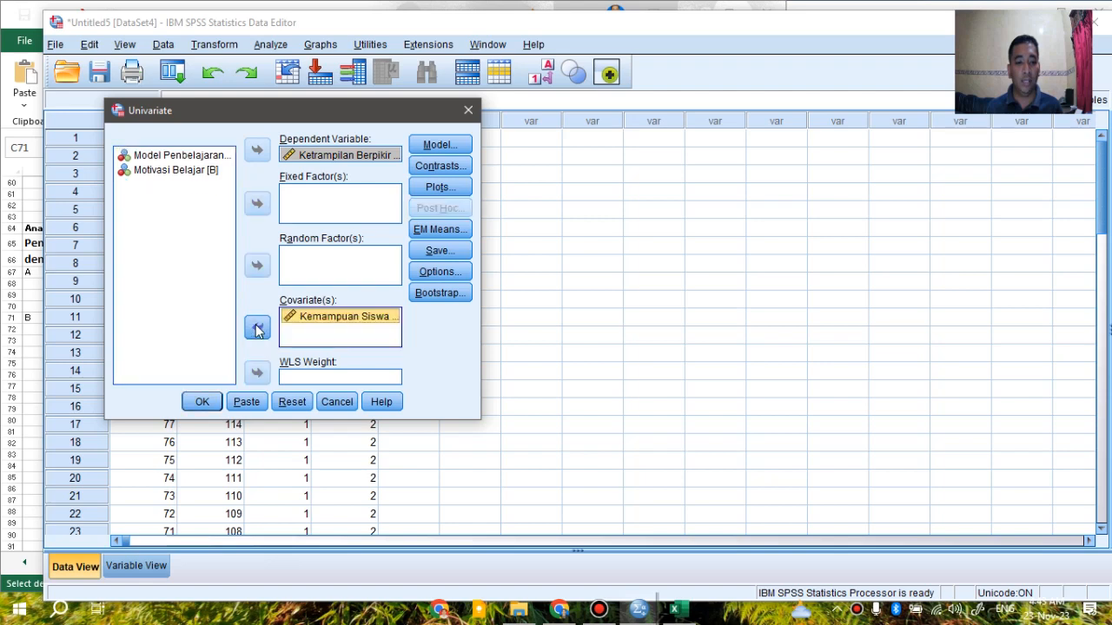
Assign Model Penbelajaran and Motivasi Belajar [B] as the fixed factors of the Univariate model, leaving the profile plots undefined
{"action": "left_click", "coordinate": [184, 156]}
{"action": "left_click", "coordinate": [257, 204]}
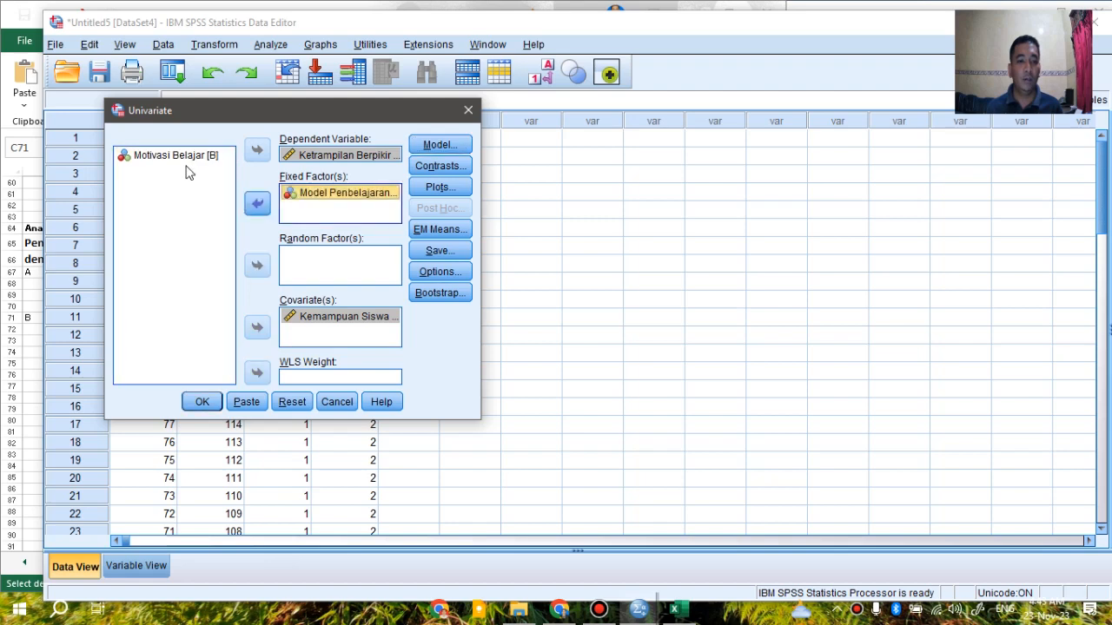
{"action": "left_click", "coordinate": [185, 159]}
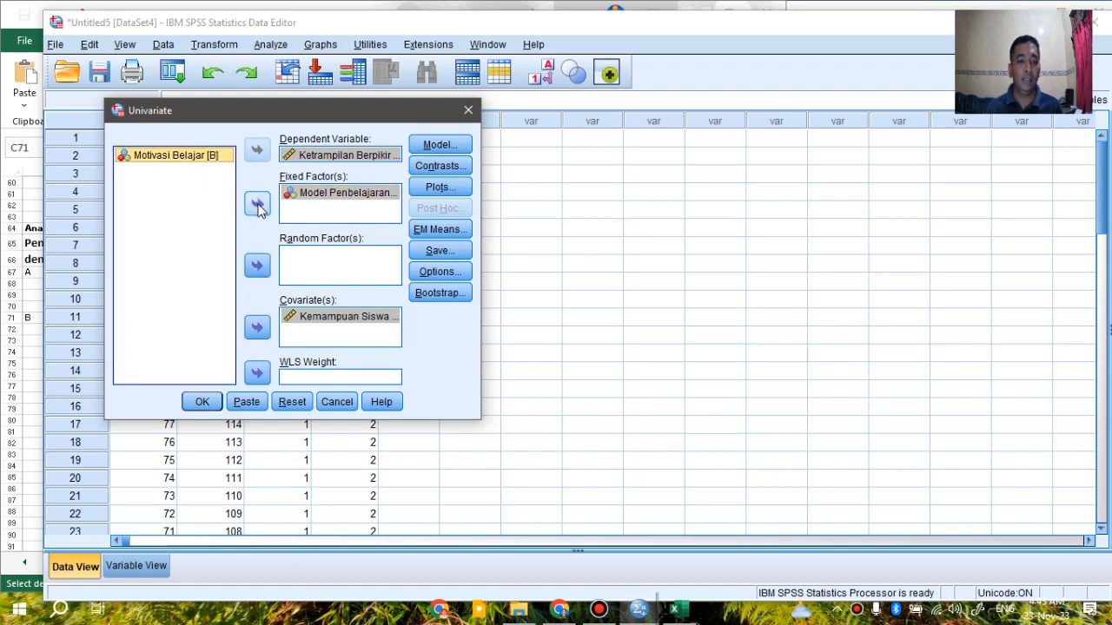
{"action": "left_click", "coordinate": [257, 205]}
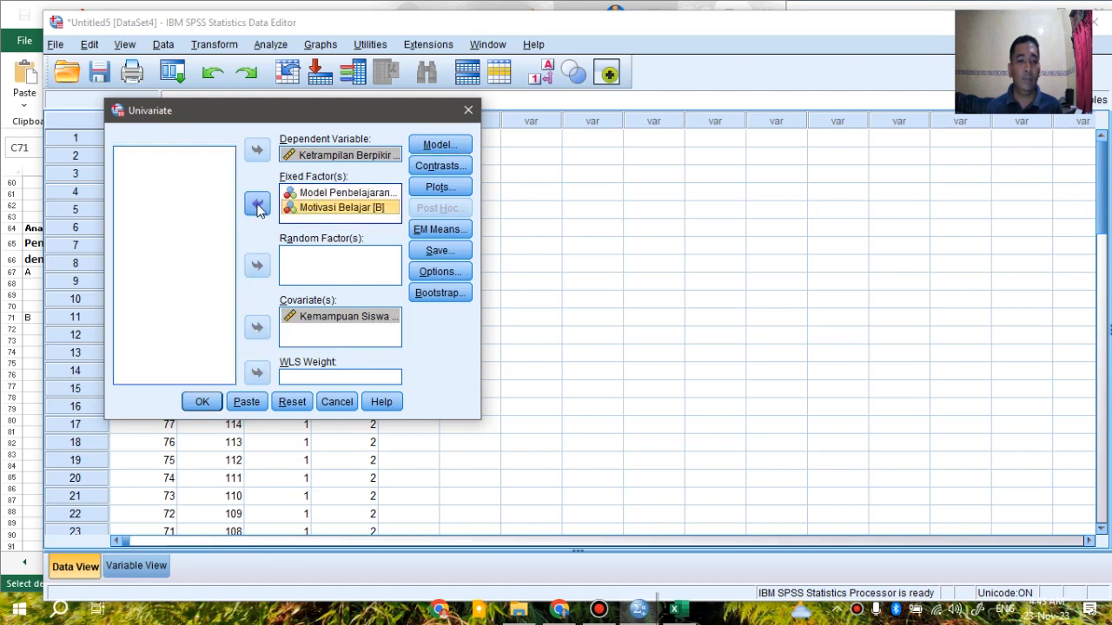
{"action": "left_click", "coordinate": [430, 188]}
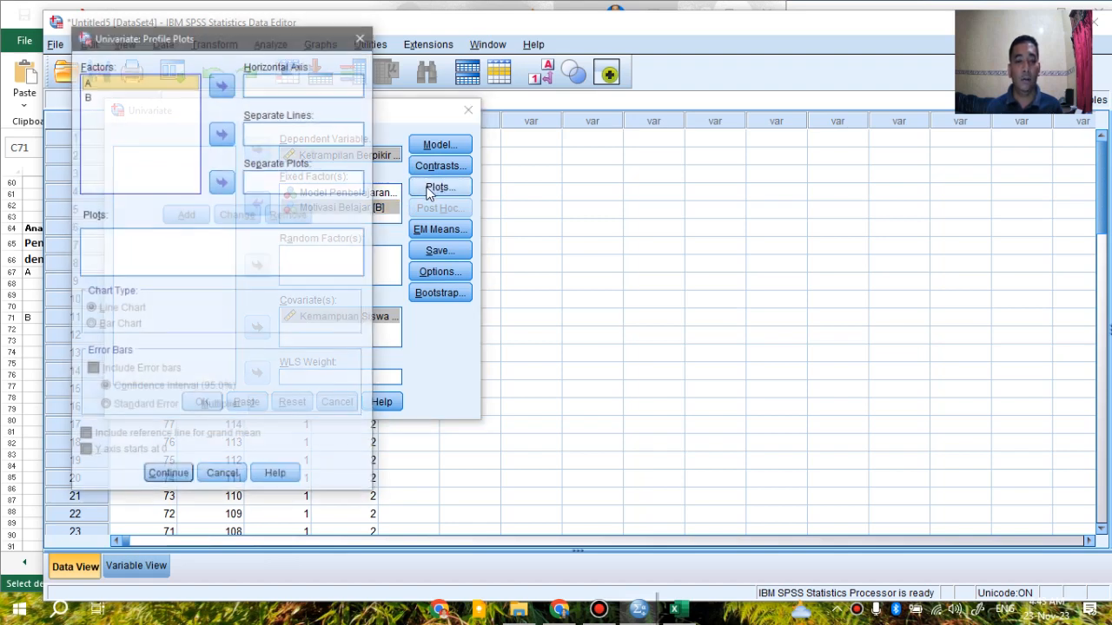
{"action": "left_click", "coordinate": [362, 35]}
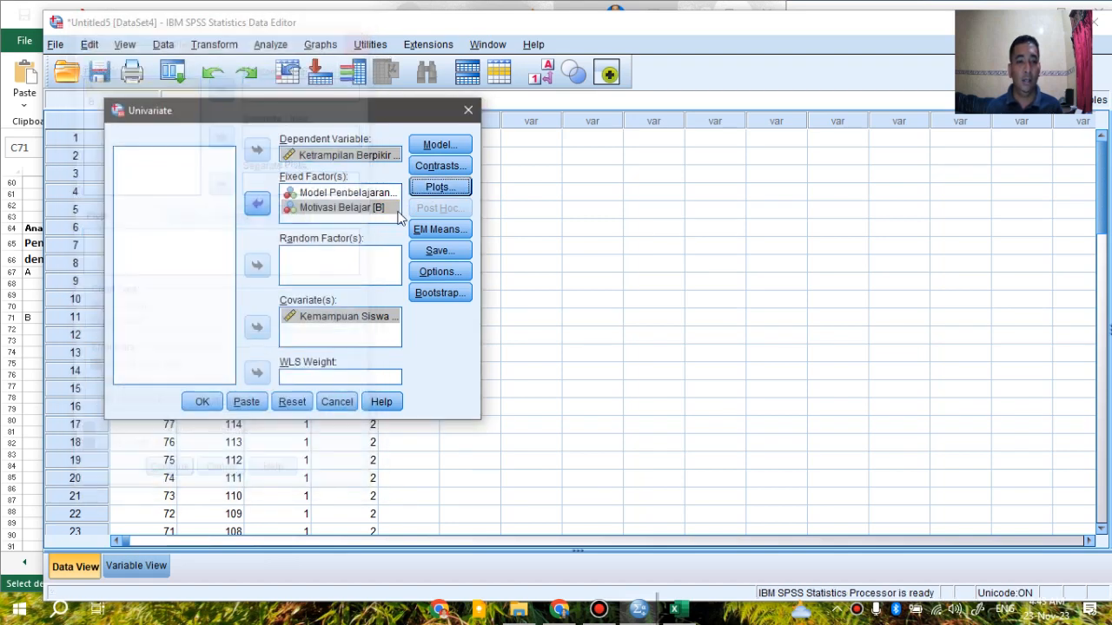
Enable homogeneity tests for the Univariate model and run the analysis
{"action": "left_click", "coordinate": [424, 272]}
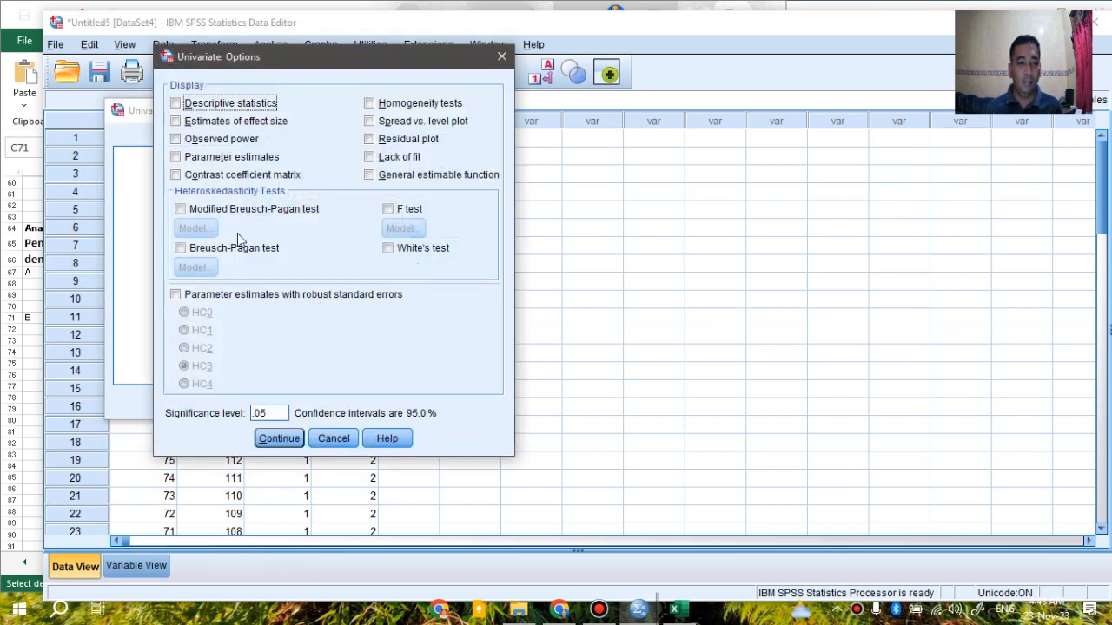
{"action": "left_click", "coordinate": [369, 104]}
{"action": "left_click", "coordinate": [271, 438]}
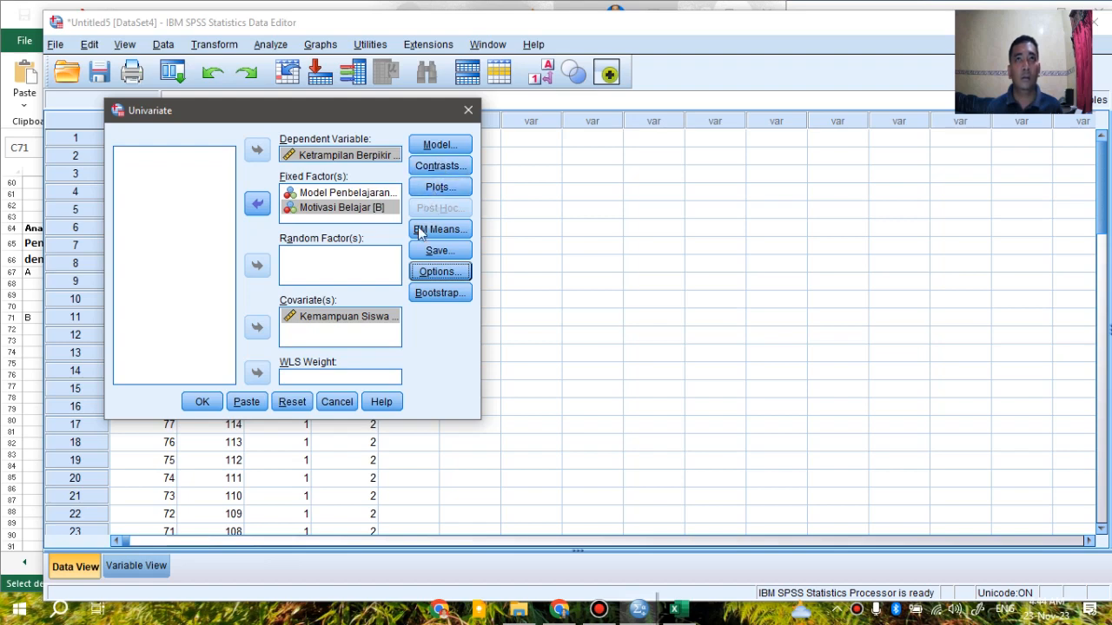
{"action": "left_click", "coordinate": [423, 277]}
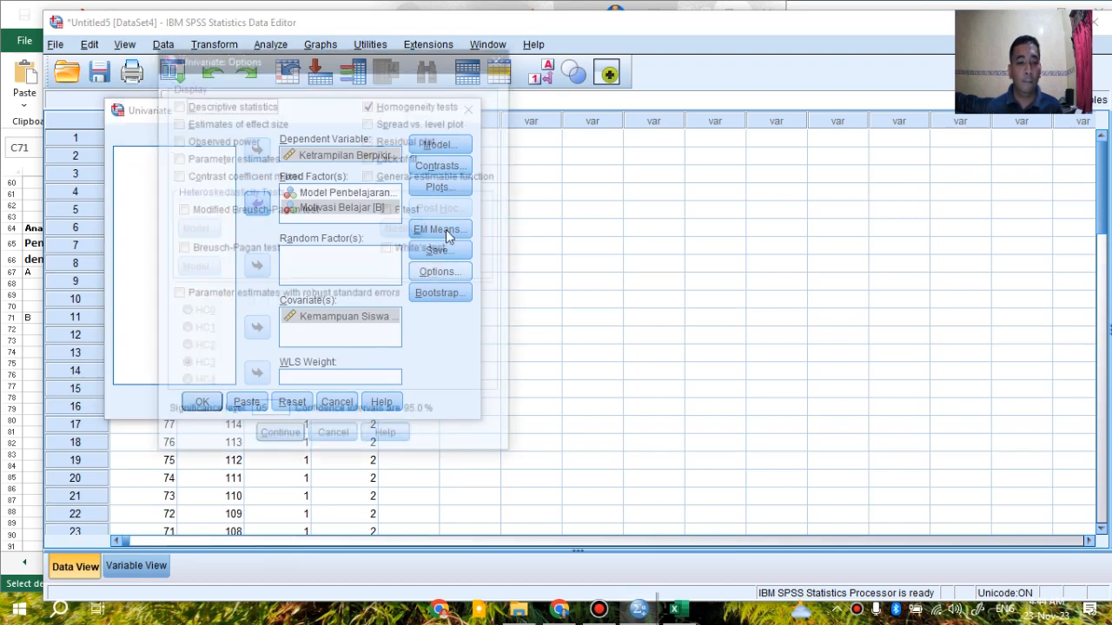
{"action": "left_click", "coordinate": [505, 55]}
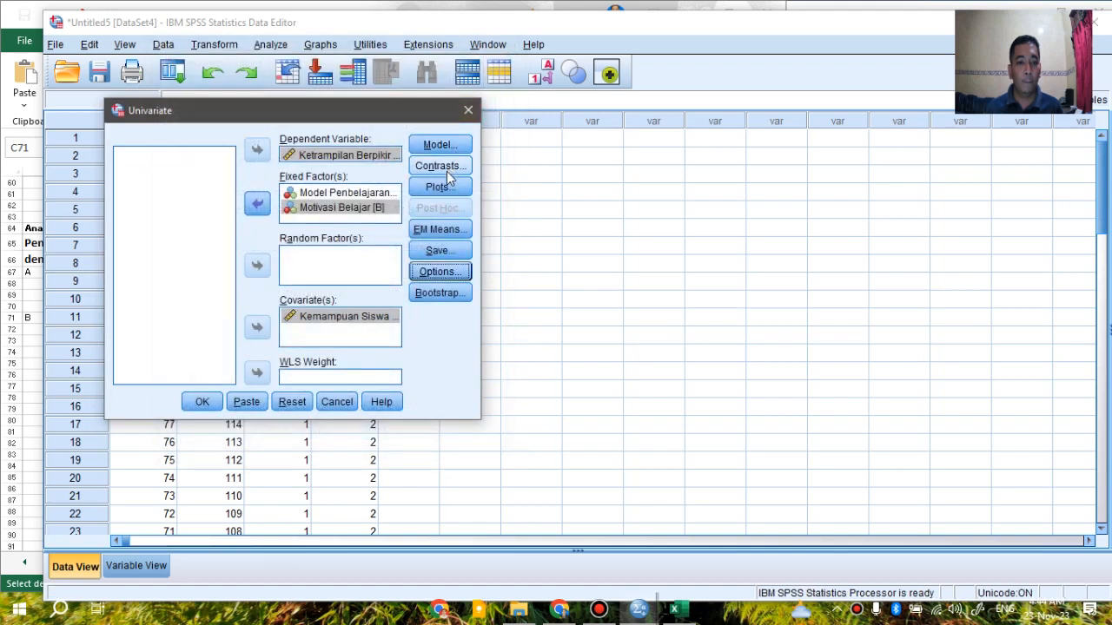
{"action": "left_click", "coordinate": [201, 402]}
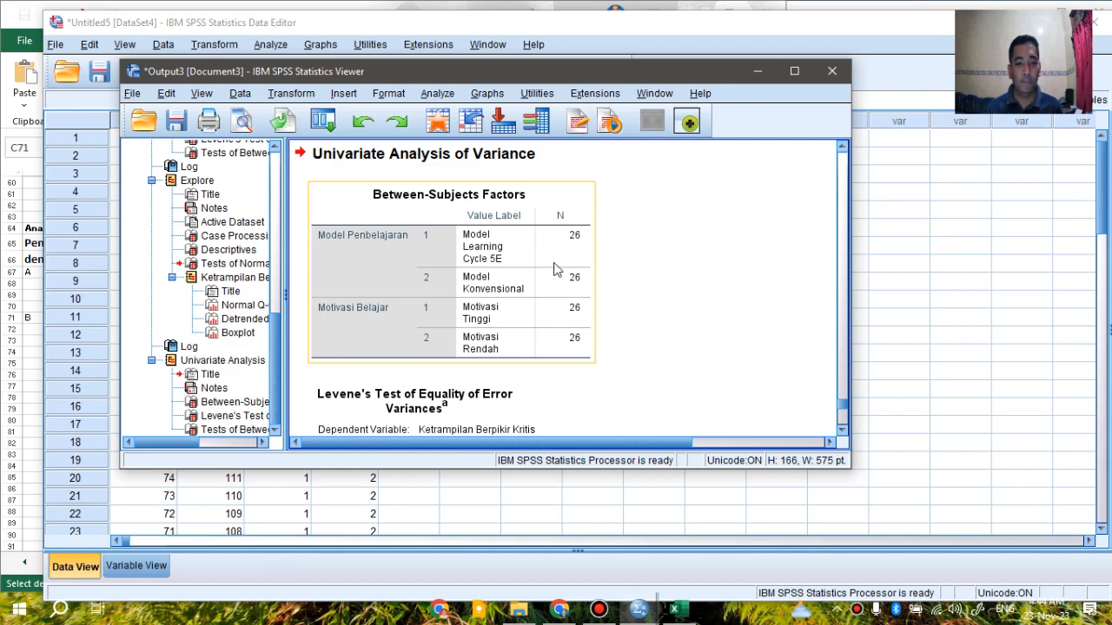
Enlarge the output viewer and examine the significance value in Levene's Test of Equality of Error Variances for Ketrampilan Berpikir Kritis
{"action": "left_click_drag", "start_coordinate": [542, 74], "coordinate": [536, 0]}
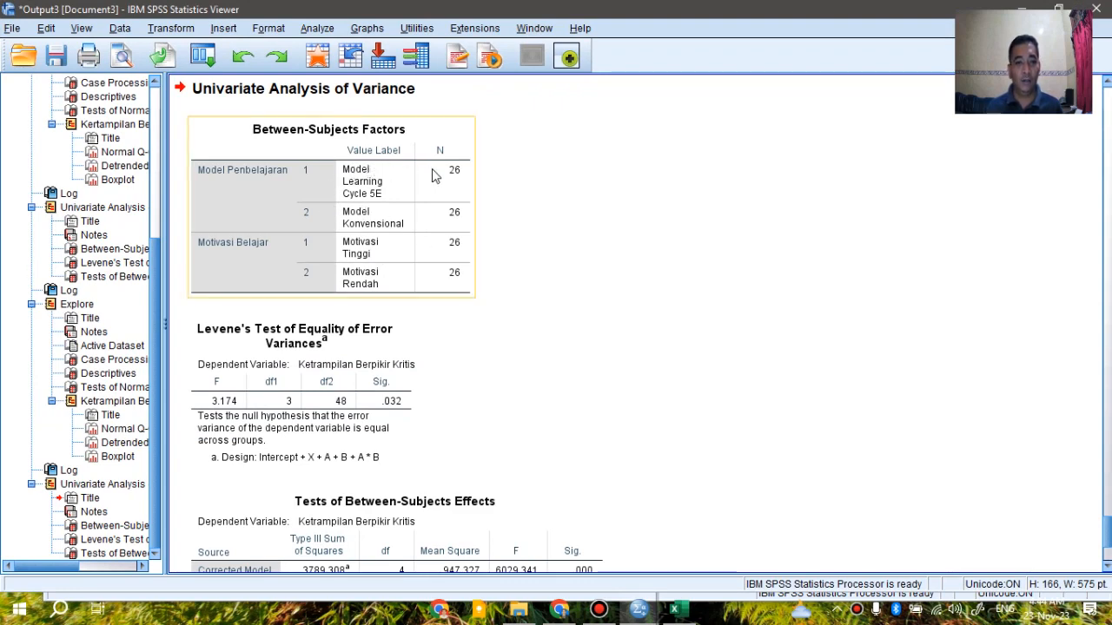
{"action": "scroll", "coordinate": [445, 236], "scroll_direction": "down", "scroll_amount": 3}
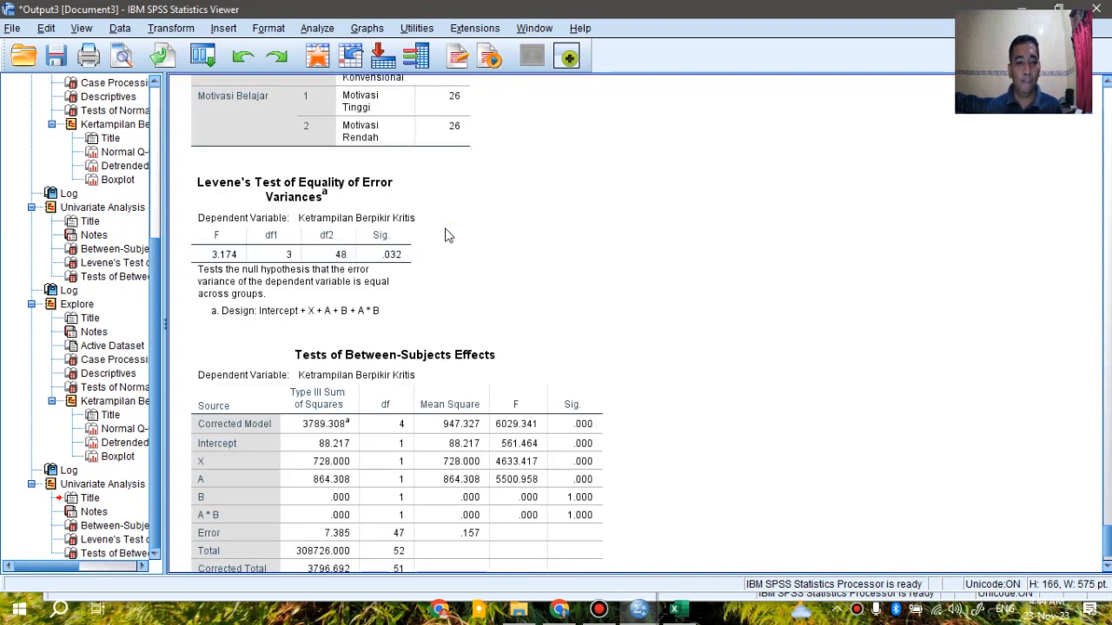
{"action": "scroll", "coordinate": [445, 235], "scroll_direction": "down", "scroll_amount": 1}
{"action": "scroll", "coordinate": [445, 236], "scroll_direction": "up", "scroll_amount": 1}
{"action": "scroll", "coordinate": [445, 235], "scroll_direction": "down", "scroll_amount": 1}
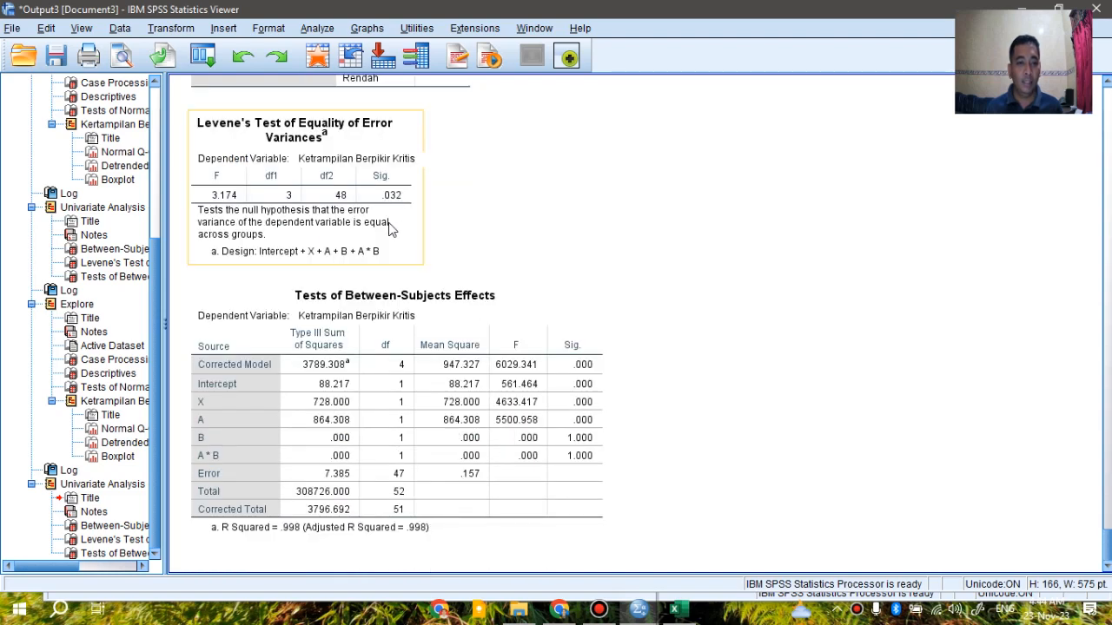
{"action": "scroll", "coordinate": [537, 252], "scroll_direction": "up", "scroll_amount": 1}
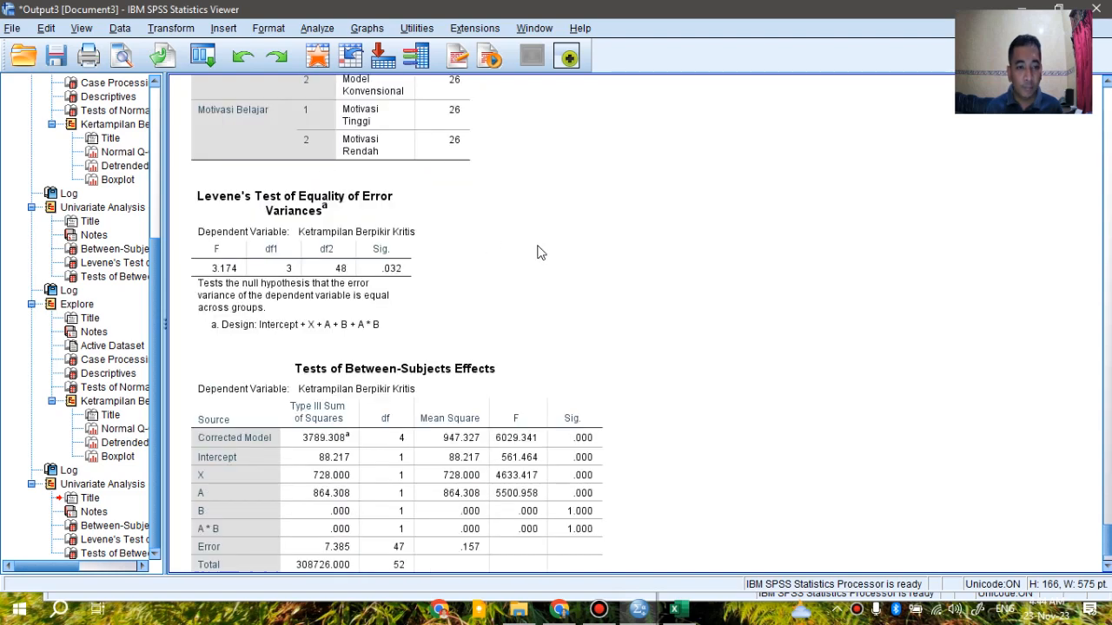
{"action": "scroll", "coordinate": [528, 262], "scroll_direction": "down", "scroll_amount": 1}
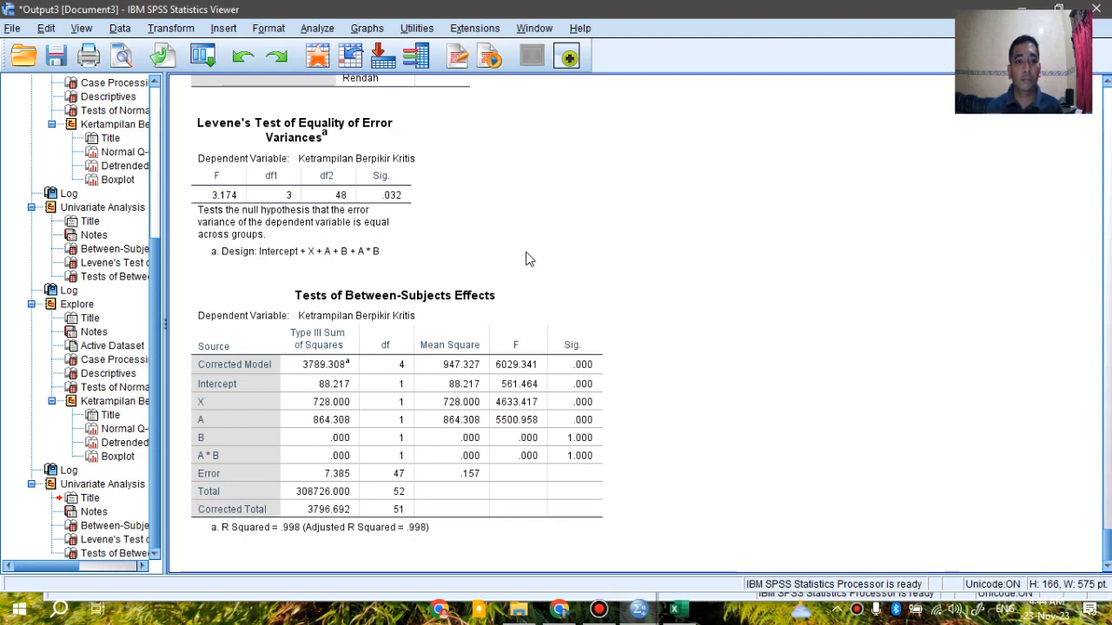
{"action": "scroll", "coordinate": [528, 258], "scroll_direction": "up", "scroll_amount": 1}
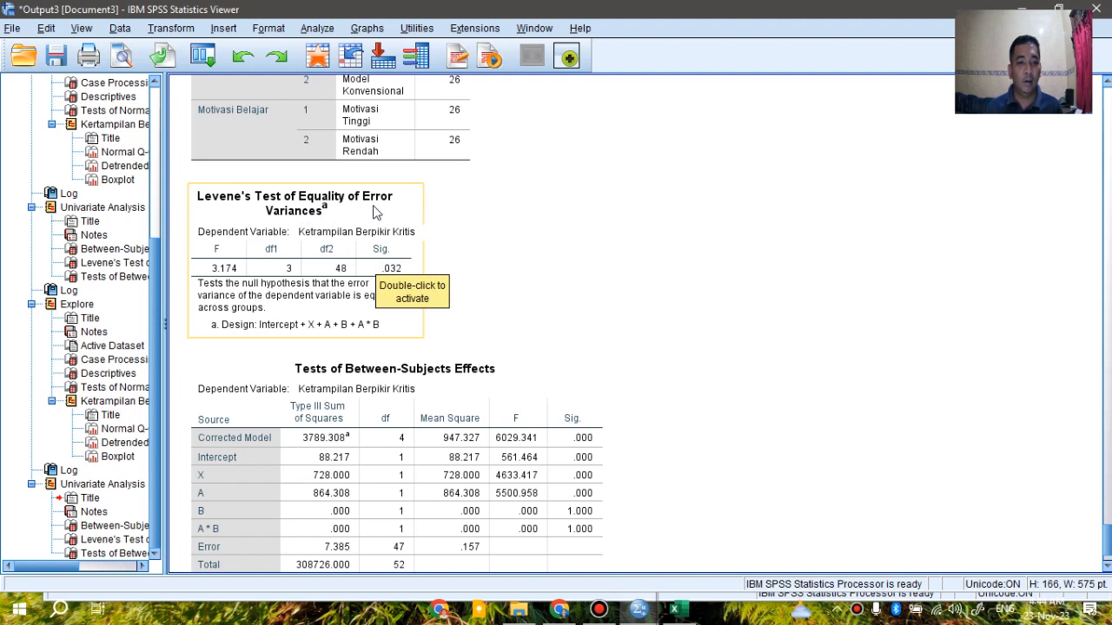
{"action": "left_click", "coordinate": [276, 295]}
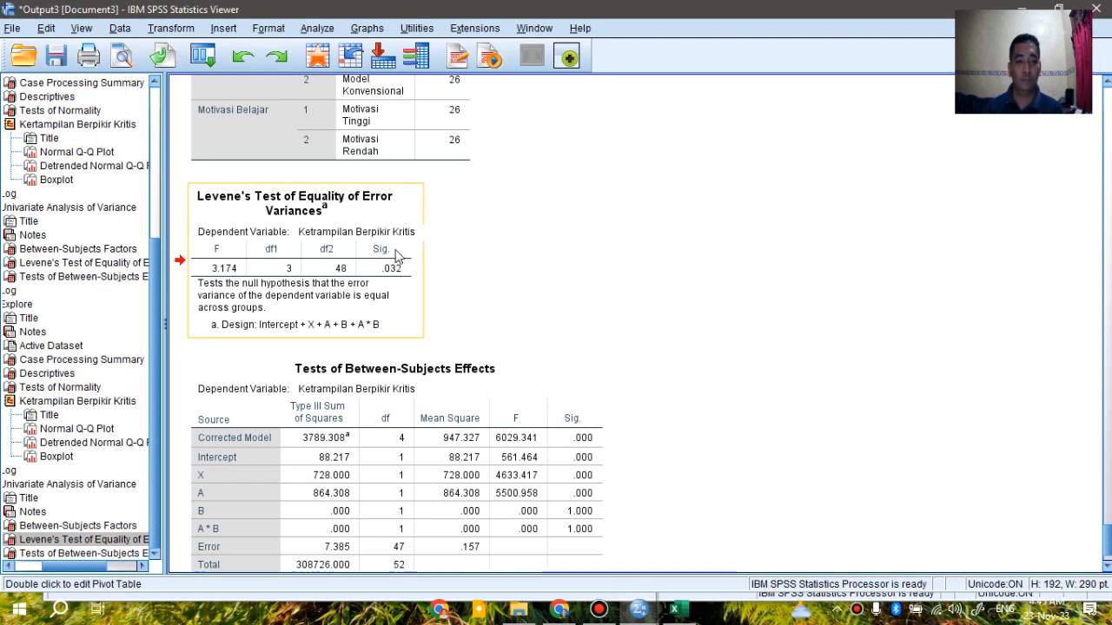
Read the significance values for X, A, B and A * B in the Tests of Between-Subjects Effects table
{"action": "scroll", "coordinate": [397, 258], "scroll_direction": "down", "scroll_amount": 2}
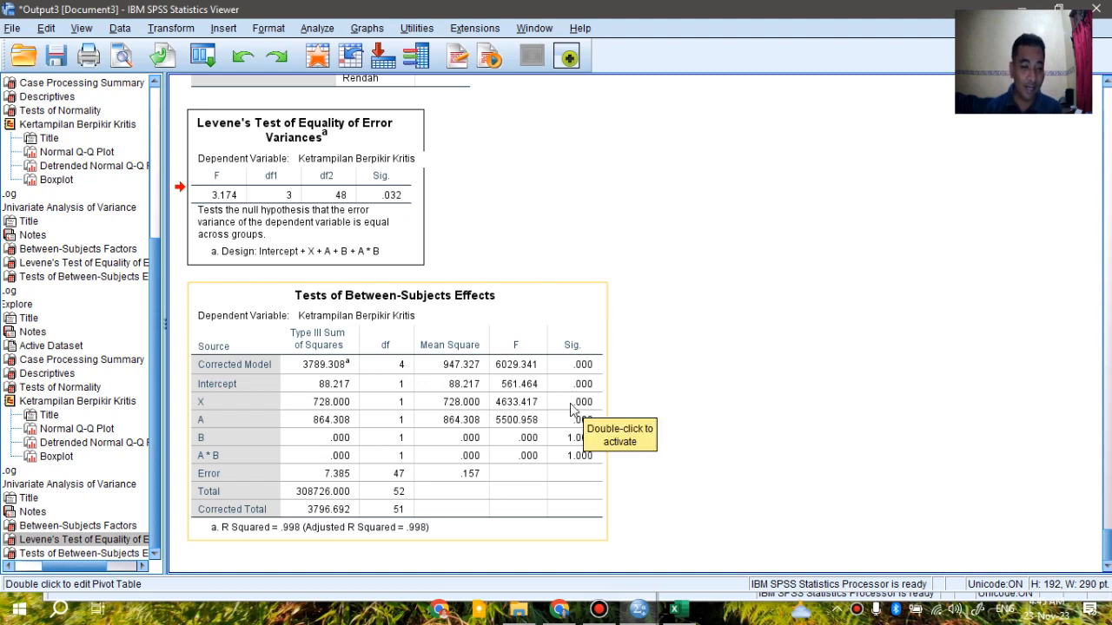
{"action": "left_click", "coordinate": [206, 425]}
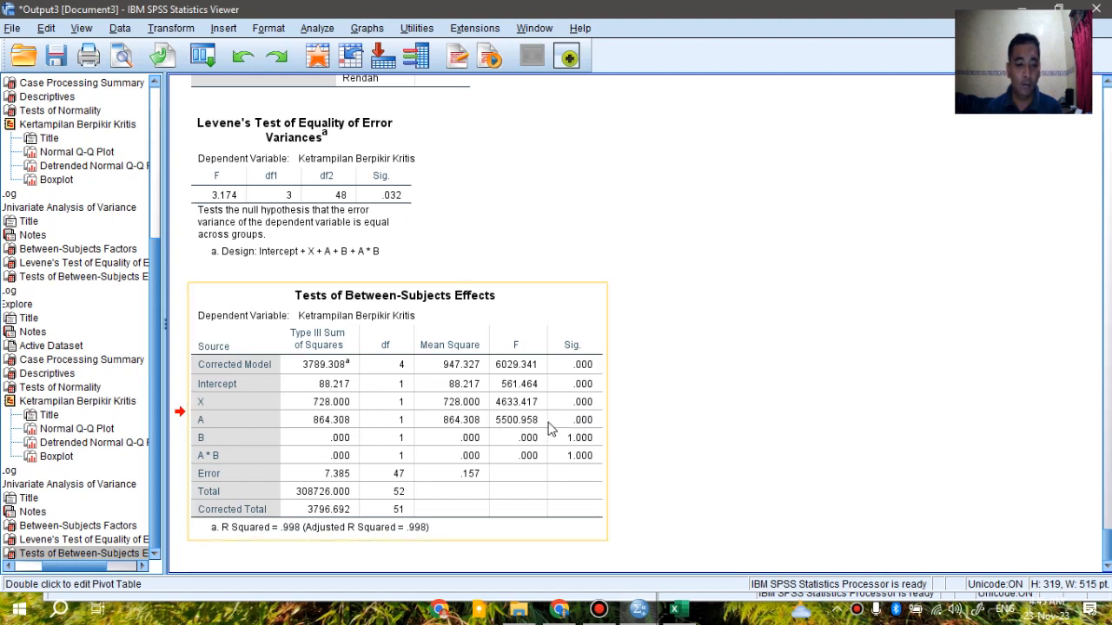
{"action": "left_click", "coordinate": [633, 433]}
{"action": "left_click", "coordinate": [483, 459]}
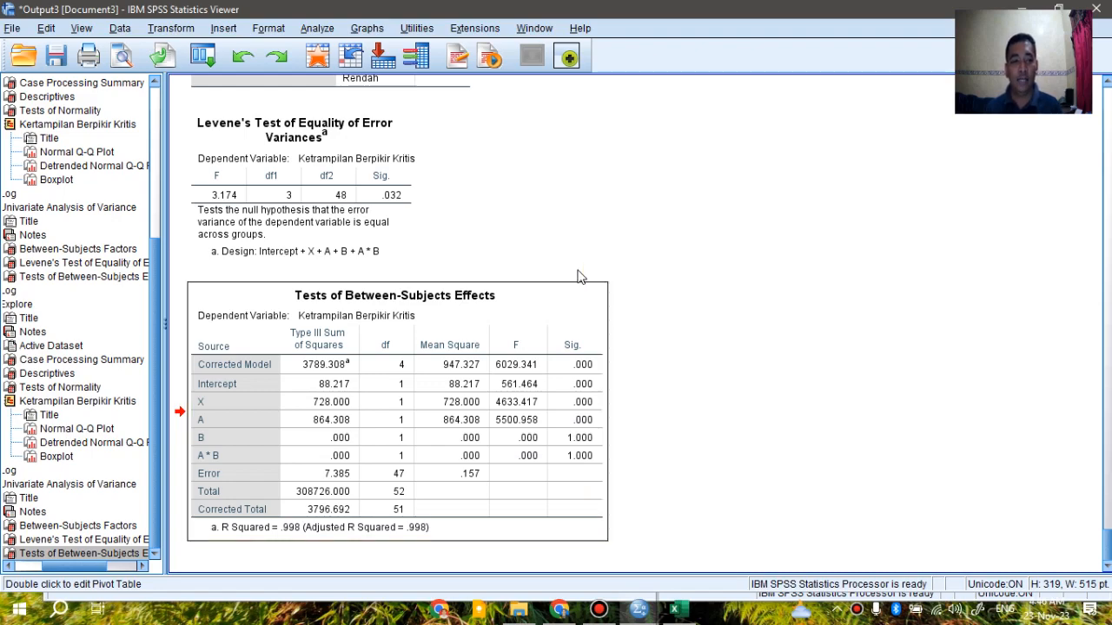
Close the Output3 viewer and the Untitled5 dataset, discarding the changes in both
{"action": "left_click_drag", "start_coordinate": [411, 7], "coordinate": [460, 50]}
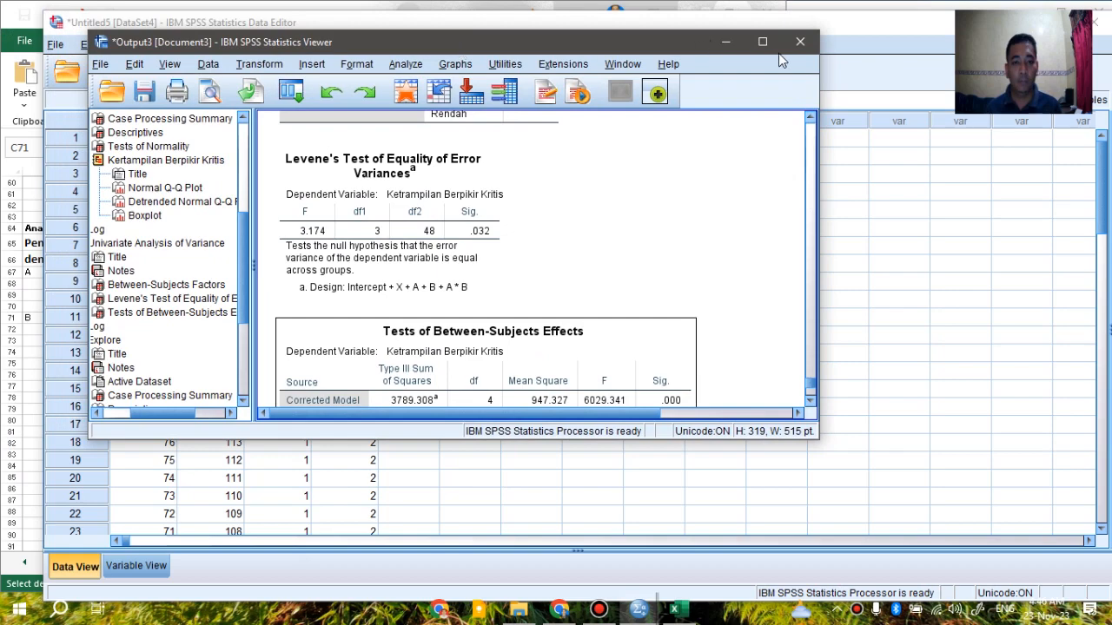
{"action": "left_click", "coordinate": [799, 44]}
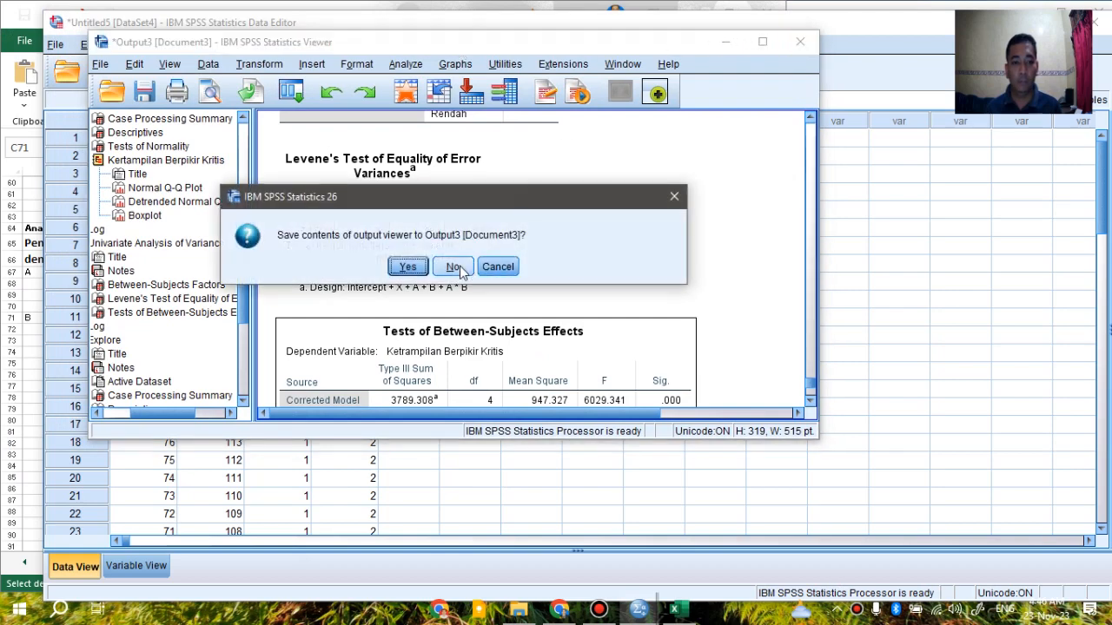
{"action": "left_click", "coordinate": [454, 267]}
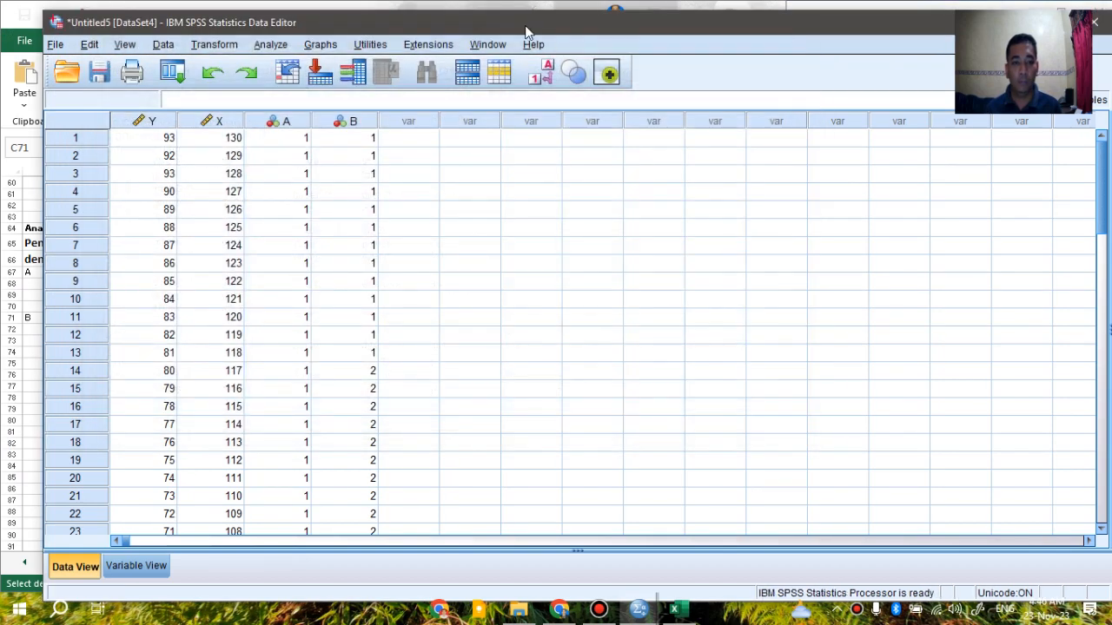
{"action": "left_click_drag", "start_coordinate": [525, 32], "coordinate": [435, 65]}
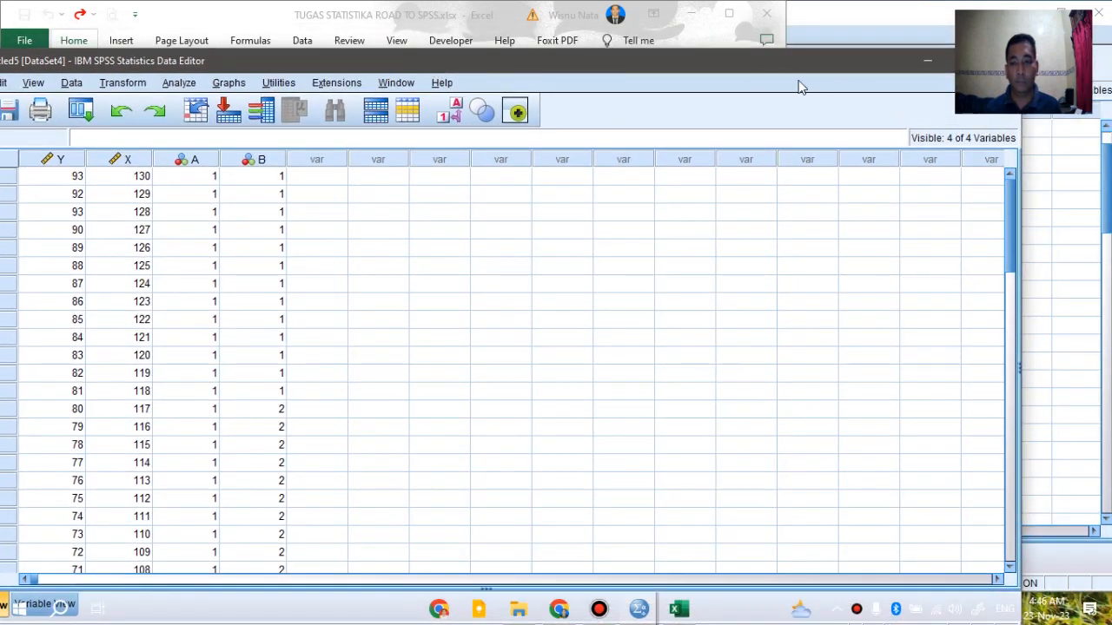
{"action": "left_click_drag", "start_coordinate": [788, 69], "coordinate": [697, 70]}
{"action": "left_click", "coordinate": [911, 63]}
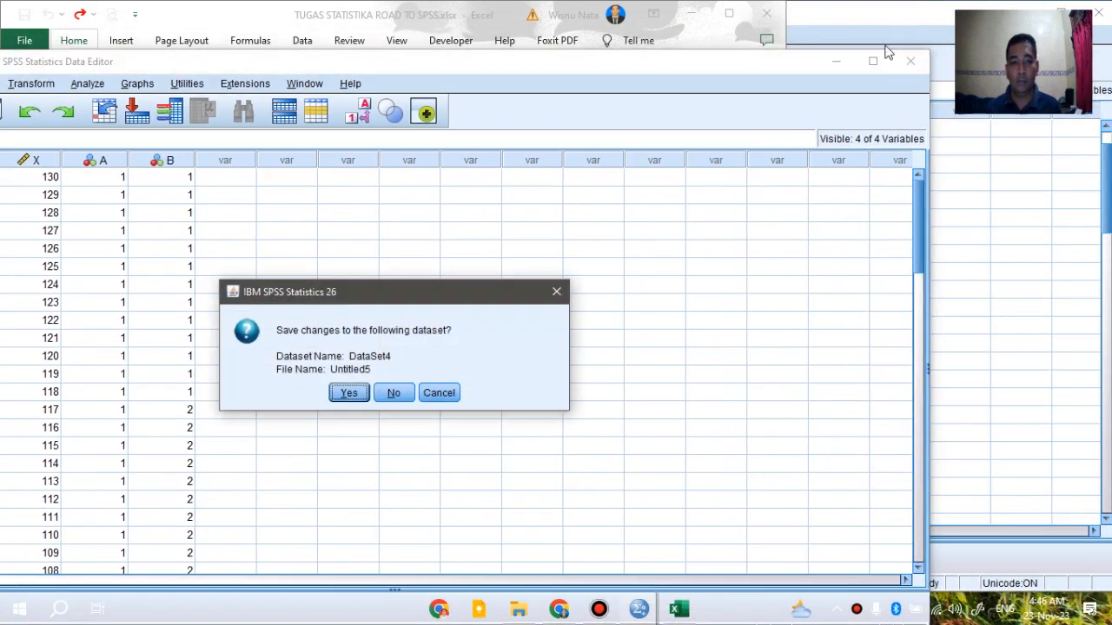
{"action": "left_click", "coordinate": [394, 391]}
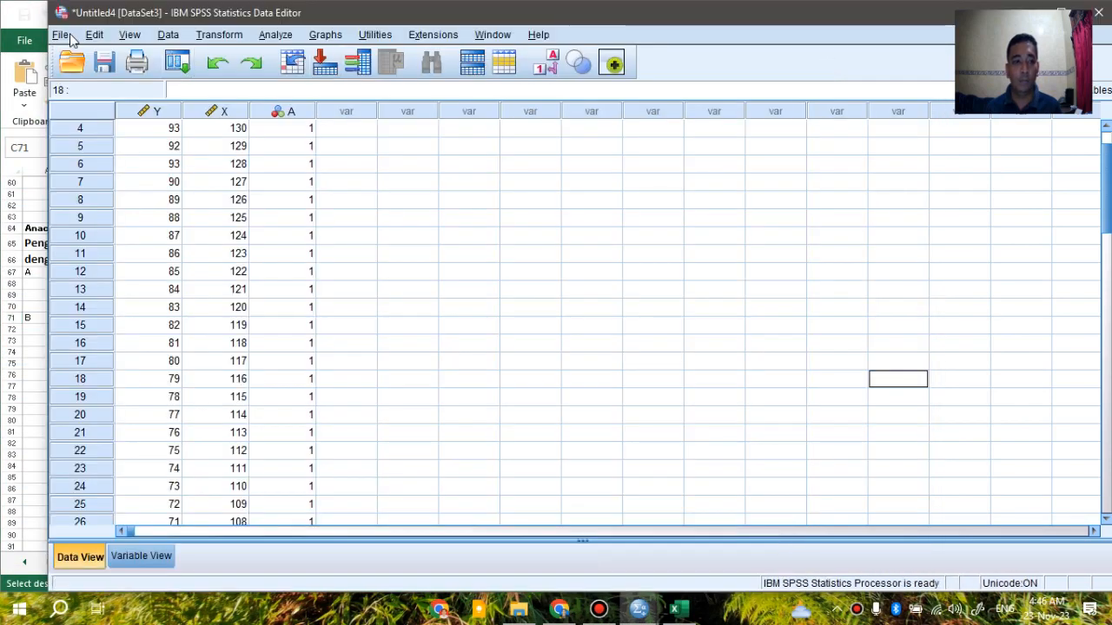
Create a new empty dataset and align its window beside the workbook's row headings
{"action": "left_click", "coordinate": [61, 35]}
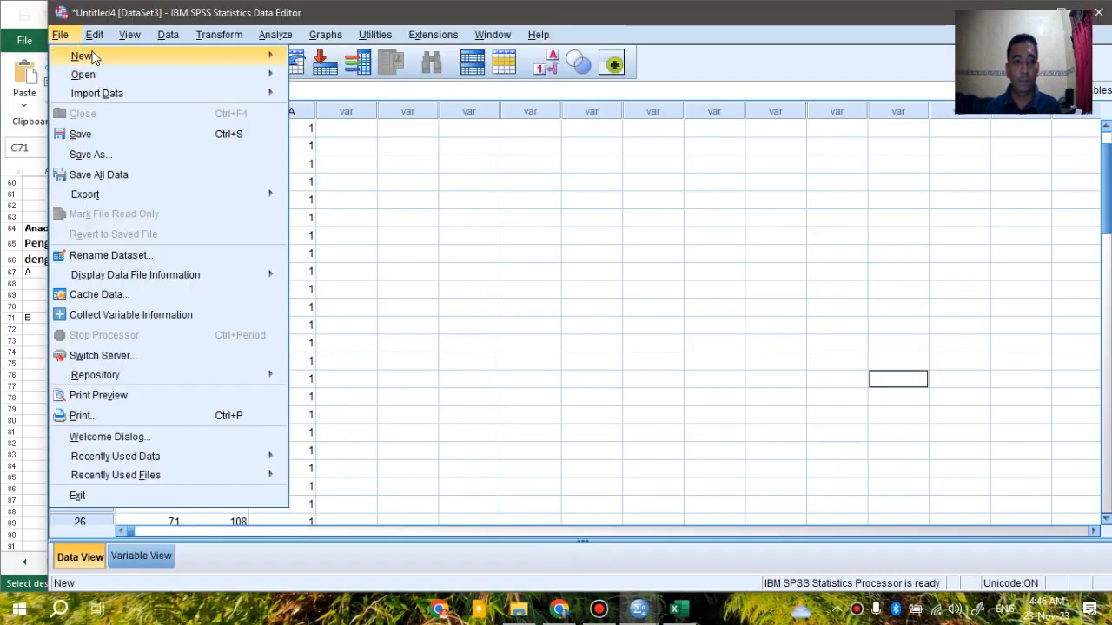
{"action": "mouse_move", "coordinate": [156, 52]}
{"action": "left_click", "coordinate": [321, 56]}
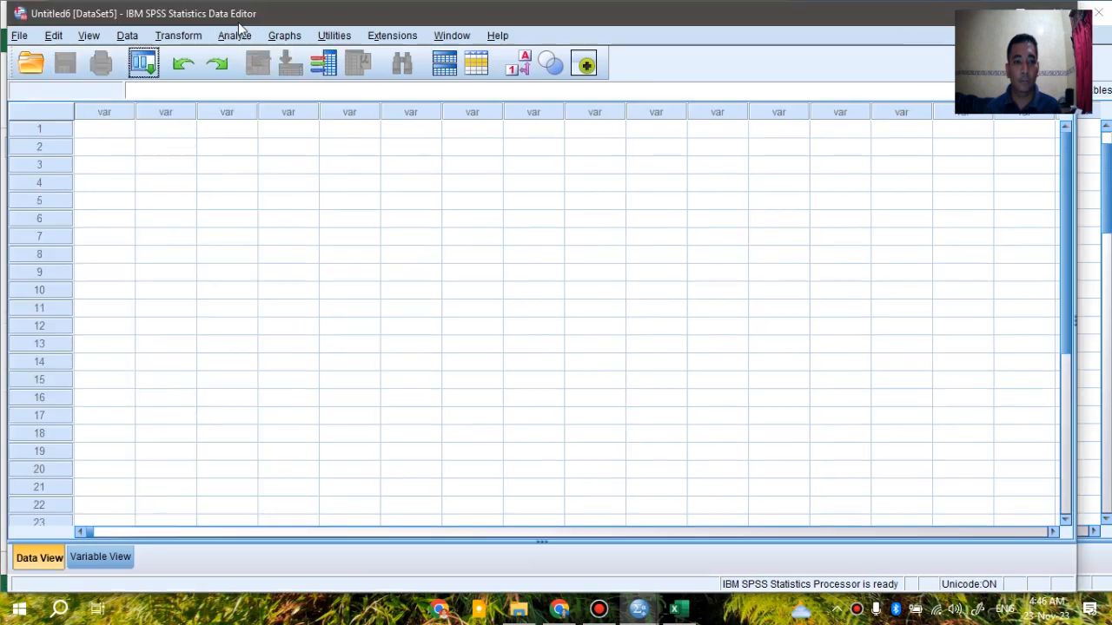
{"action": "left_click_drag", "start_coordinate": [248, 22], "coordinate": [289, 21]}
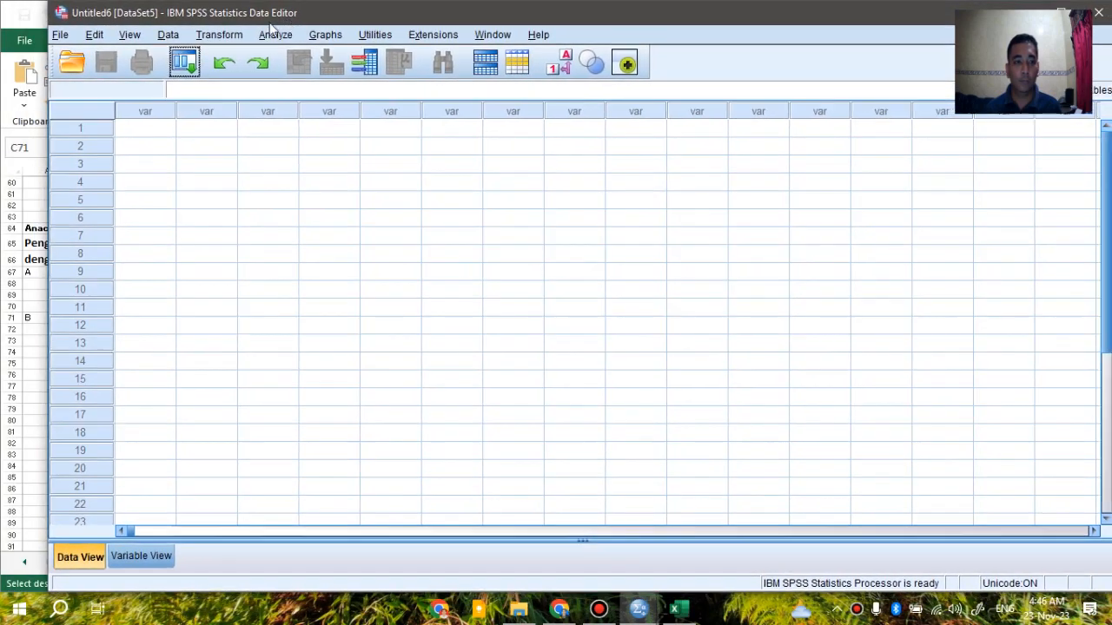
Switch to the Excel workbook TUGAS STATISTIKA ROAD TO SPSS.xlsx and show the Manova 1 Jalur data on sheet 3
{"action": "left_click", "coordinate": [5, 141]}
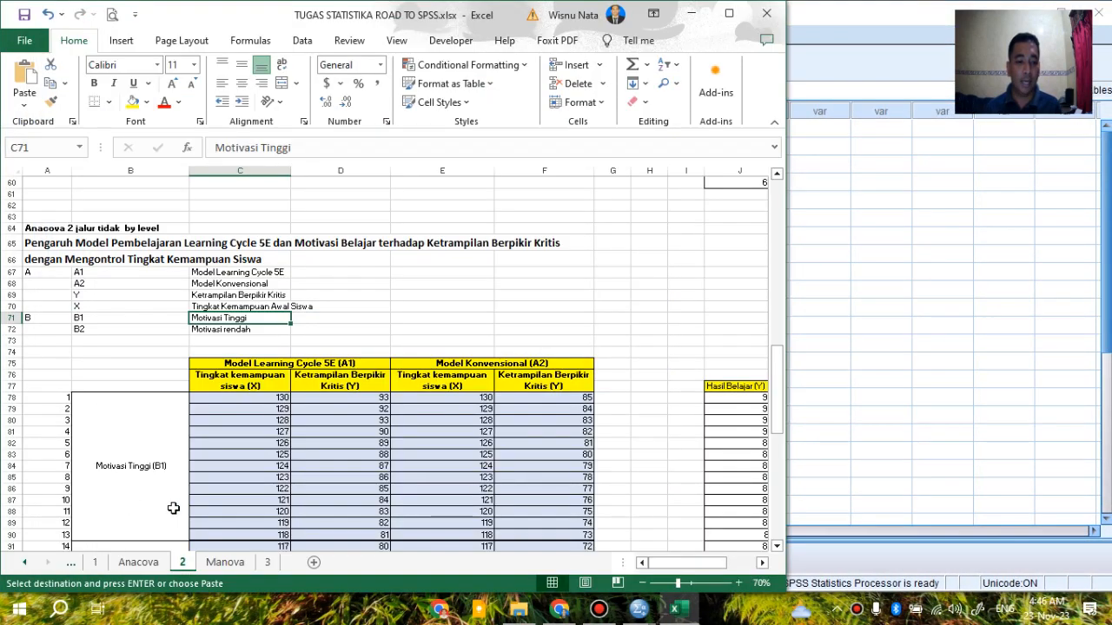
{"action": "left_click", "coordinate": [267, 564]}
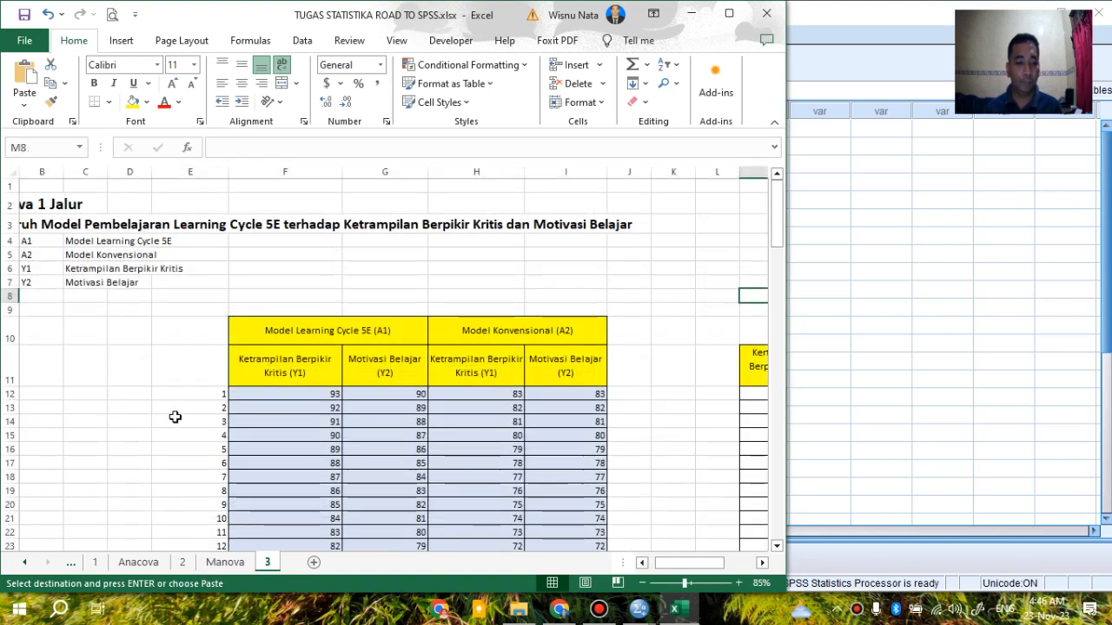
{"action": "left_click_drag", "start_coordinate": [682, 563], "coordinate": [669, 563]}
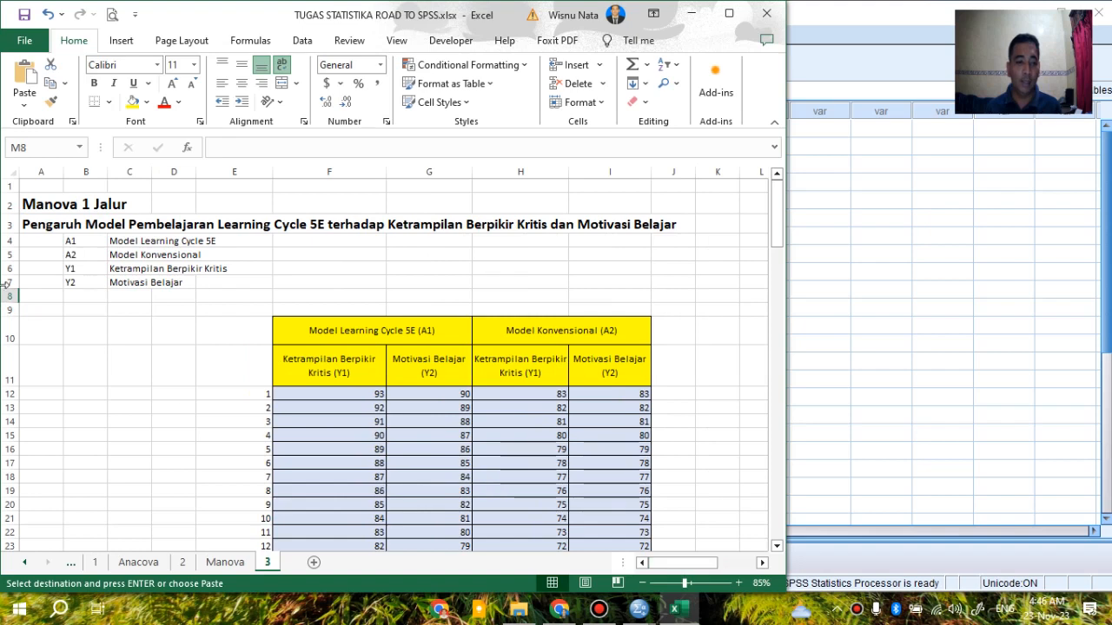
Review the Manova 1 Jalur research title and the definitions of A1, A2, Y1 and Y2 on sheet 3
{"action": "left_click", "coordinate": [54, 206]}
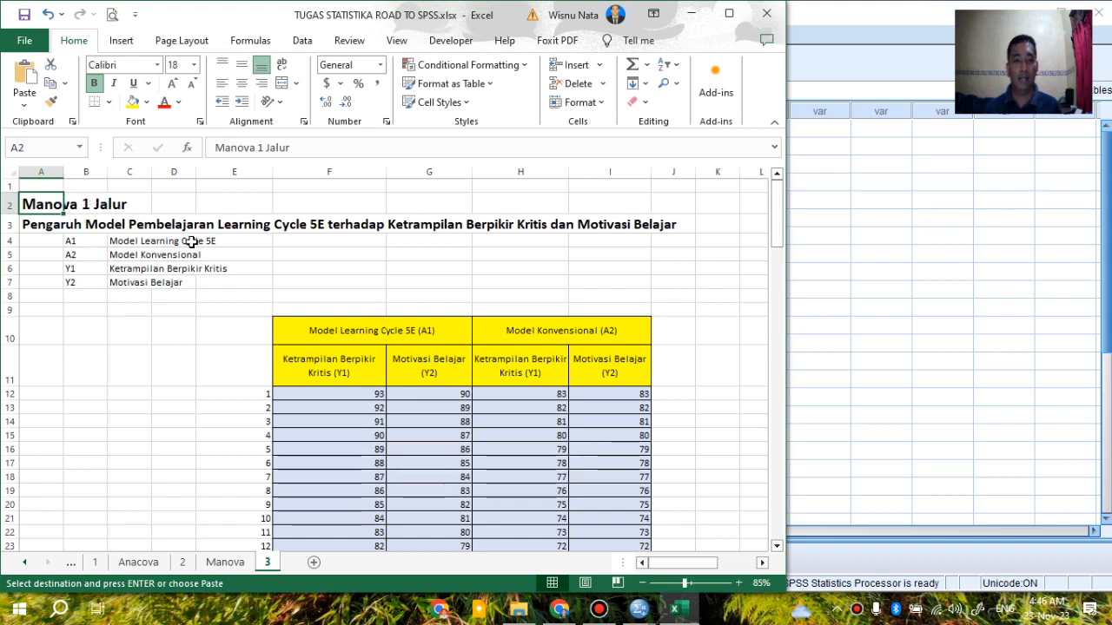
{"action": "left_click", "coordinate": [68, 229]}
{"action": "left_click", "coordinate": [82, 241]}
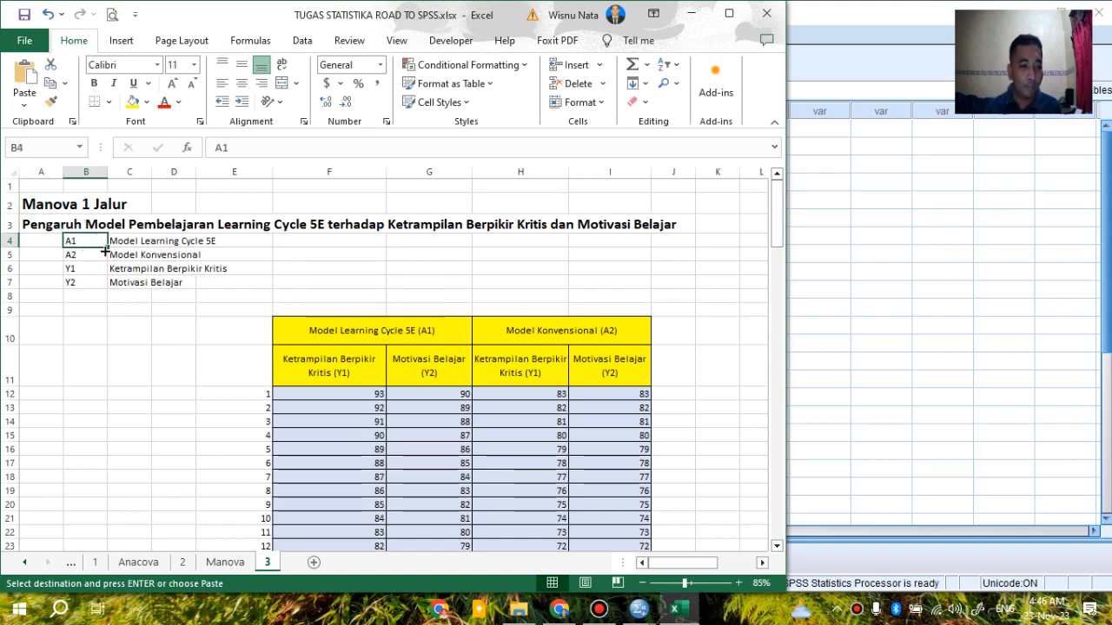
{"action": "left_click", "coordinate": [24, 207]}
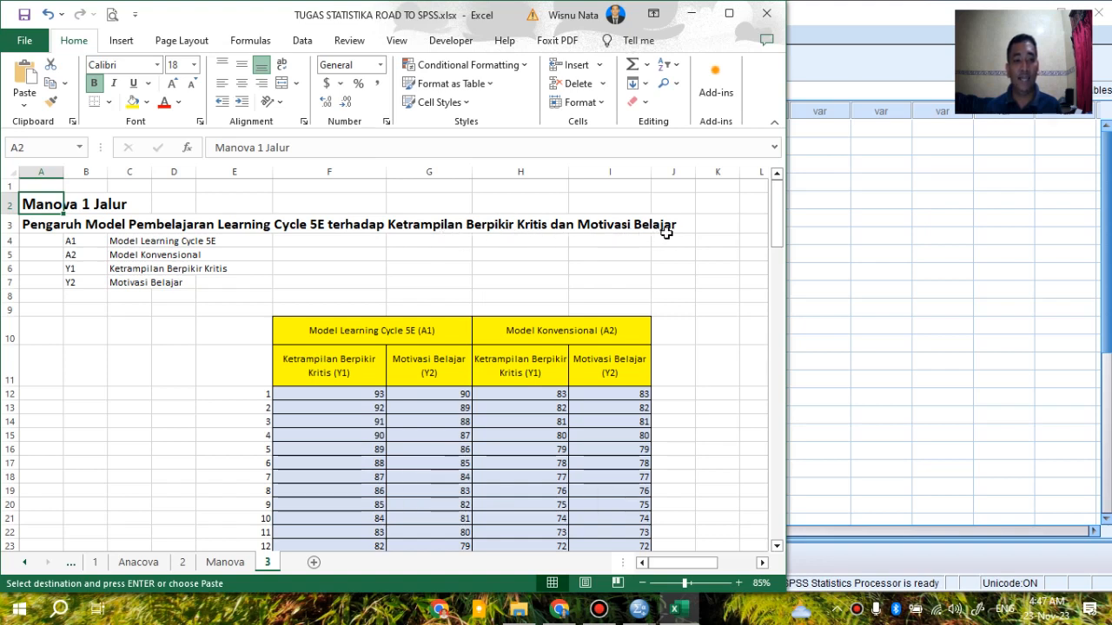
{"action": "left_click", "coordinate": [88, 245]}
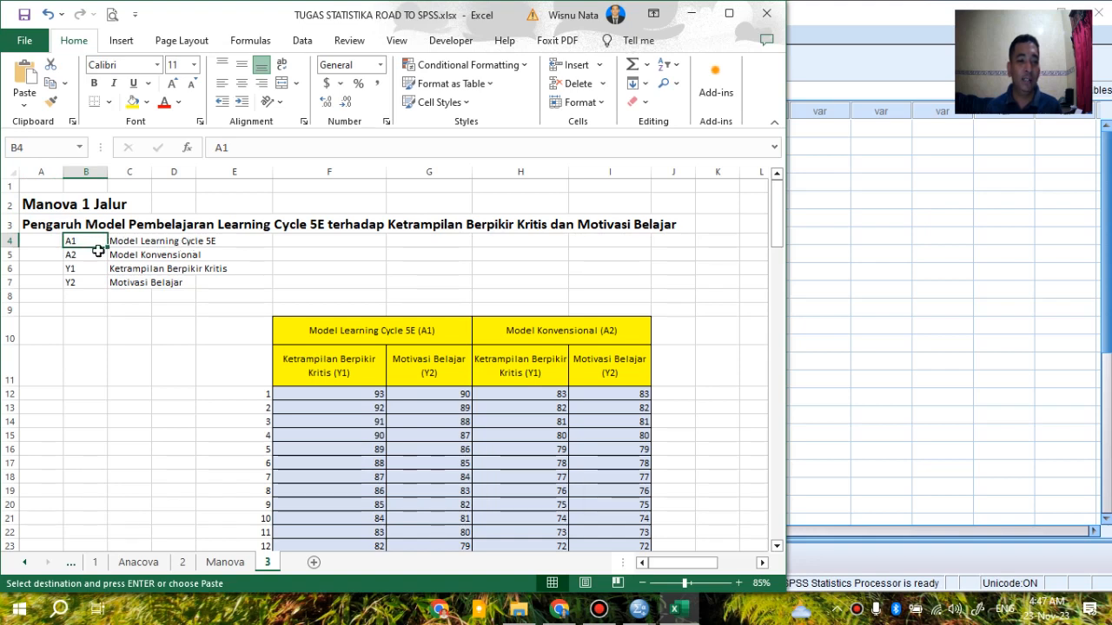
{"action": "left_click", "coordinate": [86, 258]}
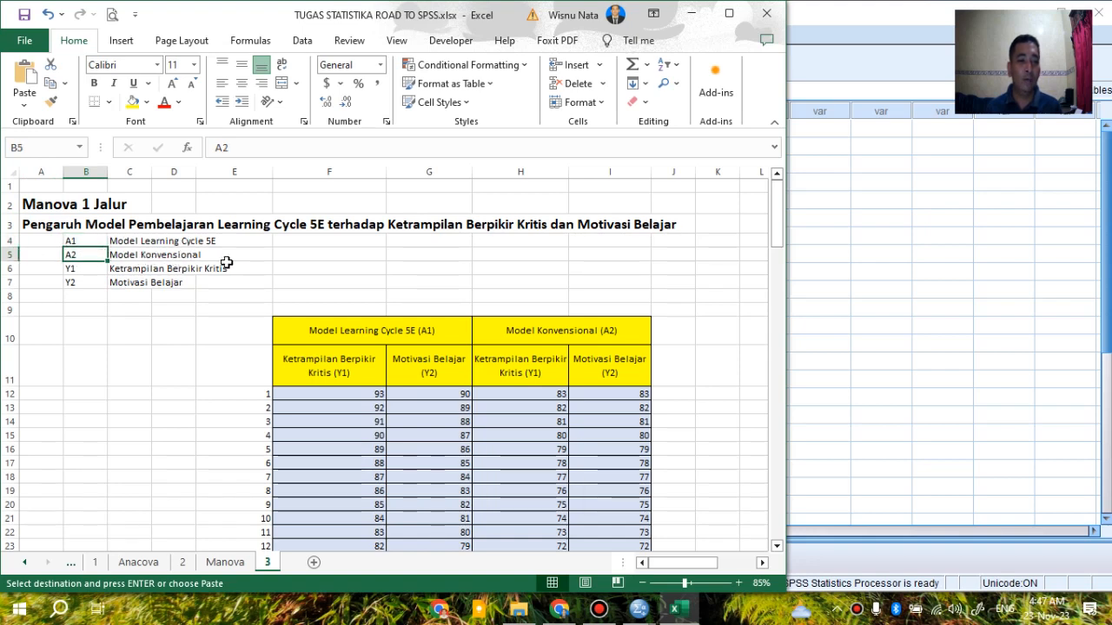
{"action": "left_click", "coordinate": [84, 268]}
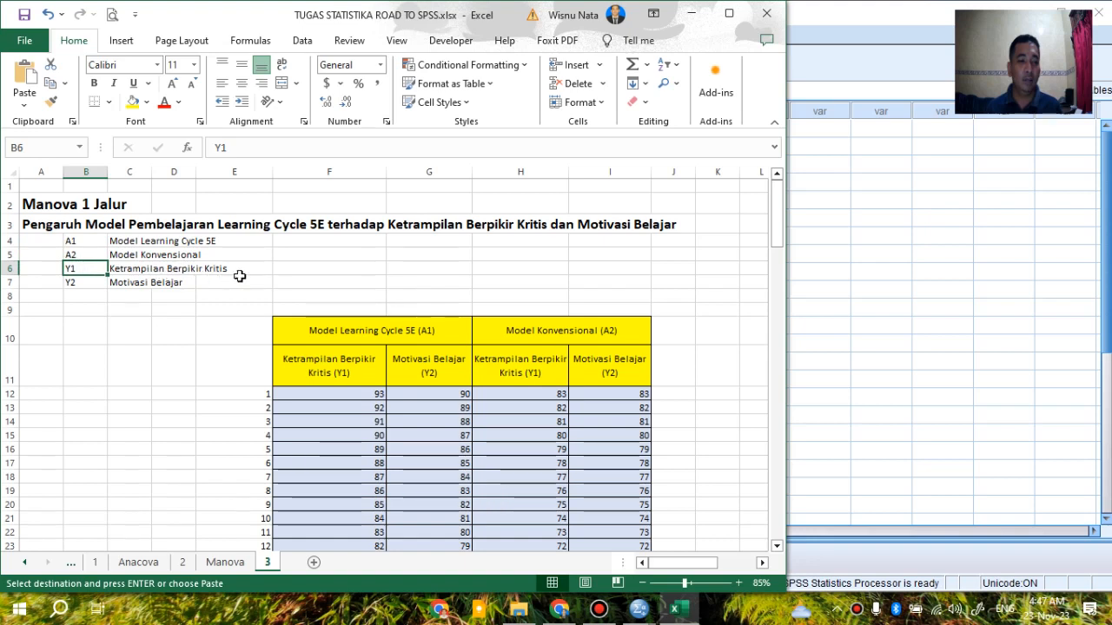
{"action": "left_click", "coordinate": [78, 282]}
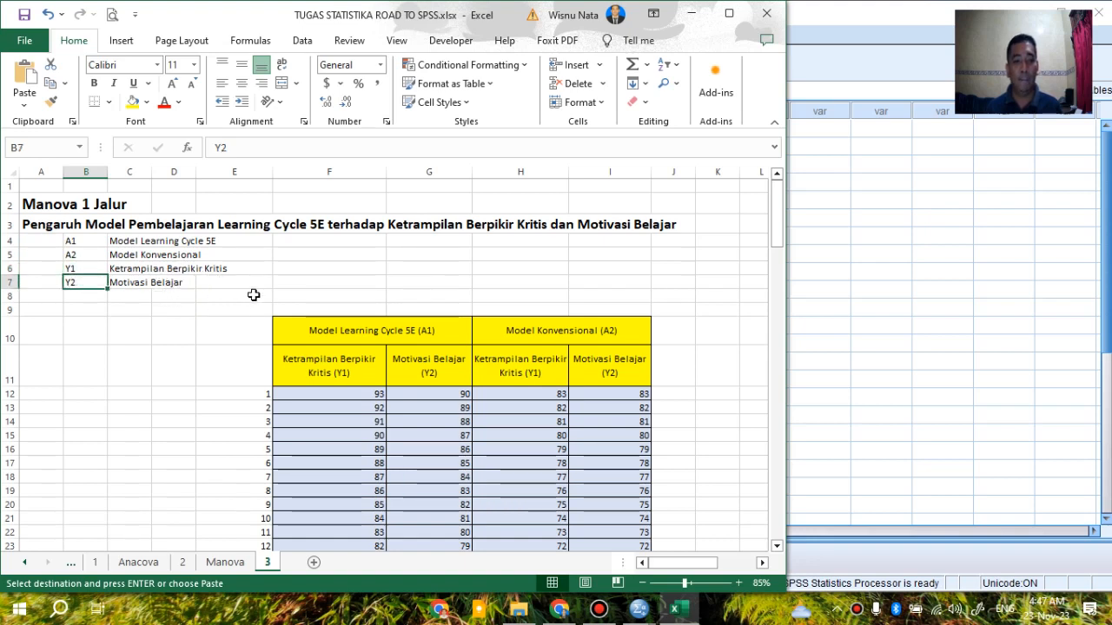
{"action": "left_click", "coordinate": [93, 271]}
{"action": "left_click", "coordinate": [86, 283]}
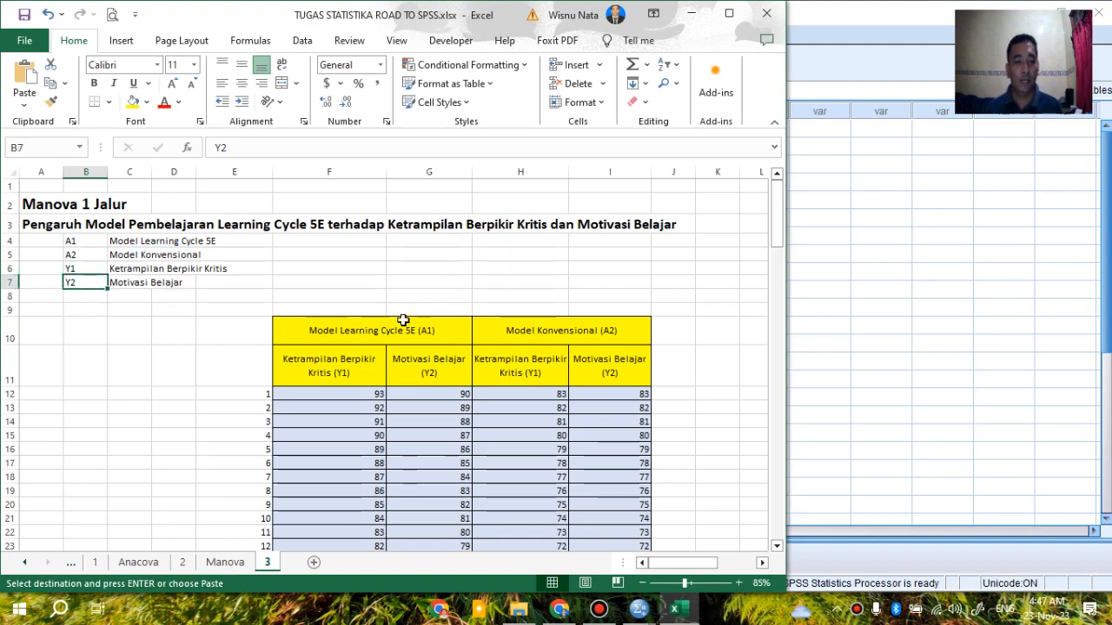
Examine the critical thinking (Y1) and learning motivation (Y2) scores listed under Learning Cycle 5E (A1) and the conventional model (A2)
{"action": "scroll", "coordinate": [404, 325], "scroll_direction": "down", "scroll_amount": 1}
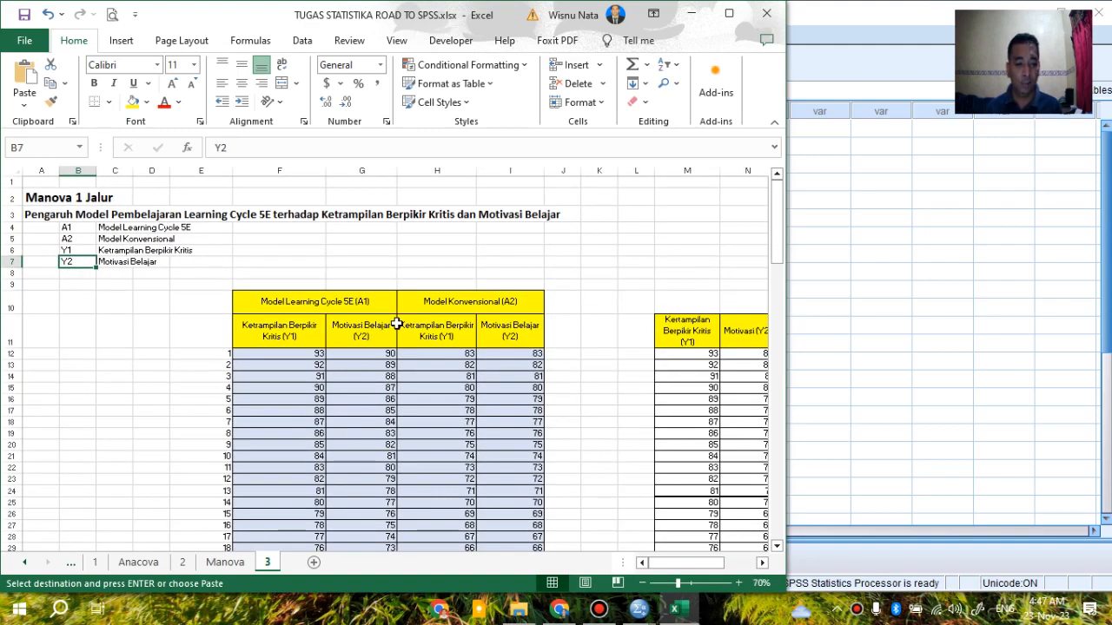
{"action": "scroll", "coordinate": [396, 324], "scroll_direction": "down", "scroll_amount": 4}
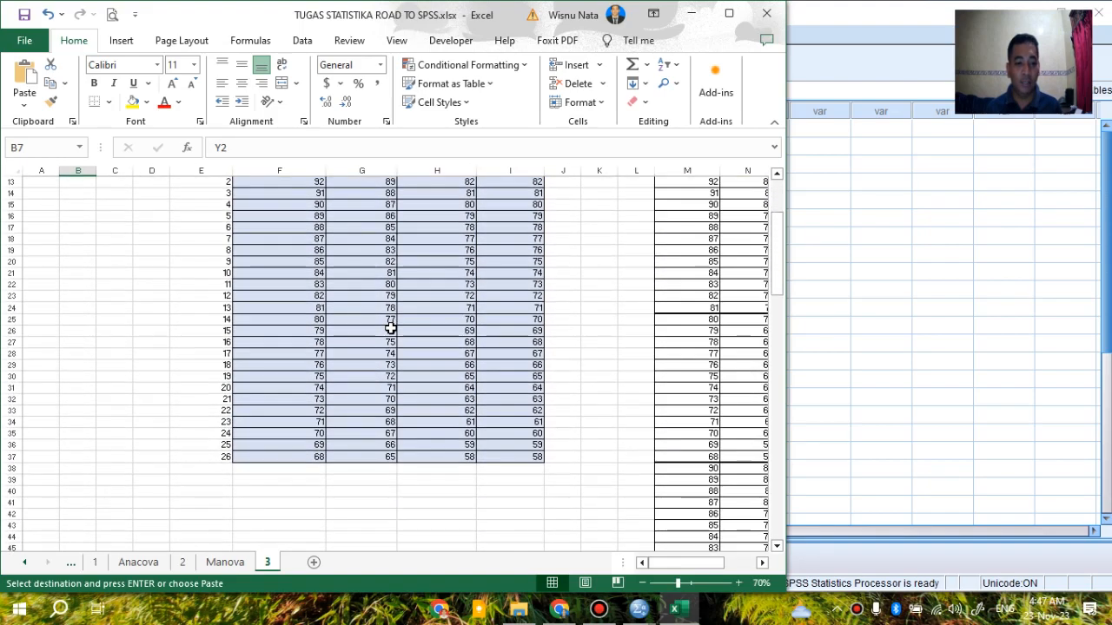
{"action": "scroll", "coordinate": [391, 329], "scroll_direction": "up", "scroll_amount": 4}
{"action": "scroll", "coordinate": [391, 328], "scroll_direction": "down", "scroll_amount": 4}
{"action": "scroll", "coordinate": [391, 328], "scroll_direction": "up", "scroll_amount": 1}
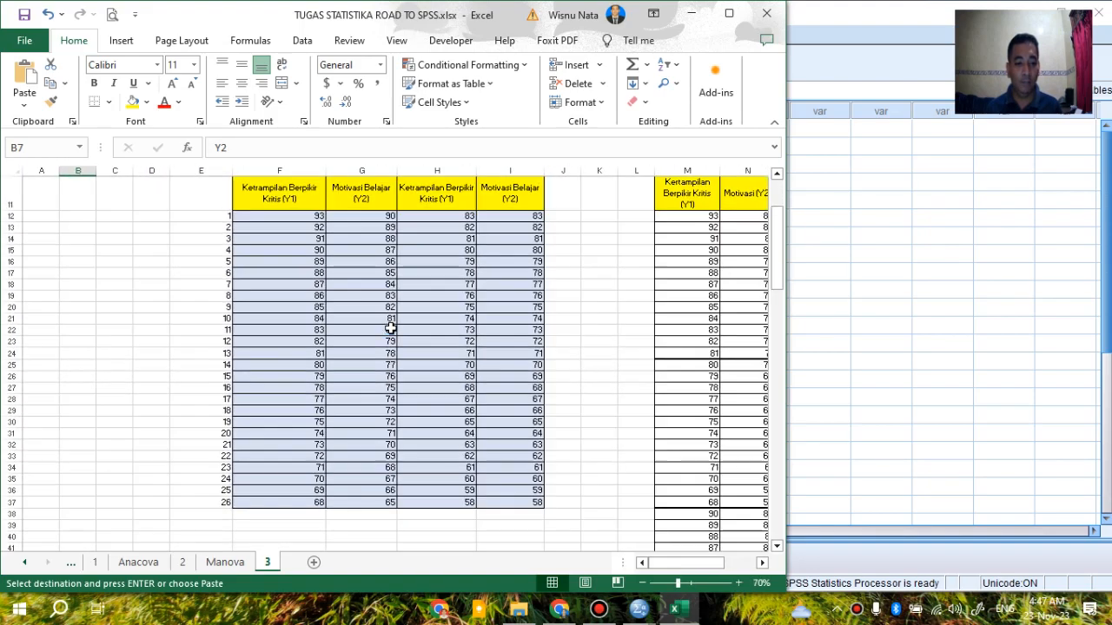
{"action": "scroll", "coordinate": [391, 329], "scroll_direction": "down", "scroll_amount": 1}
{"action": "scroll", "coordinate": [390, 325], "scroll_direction": "up", "scroll_amount": 3}
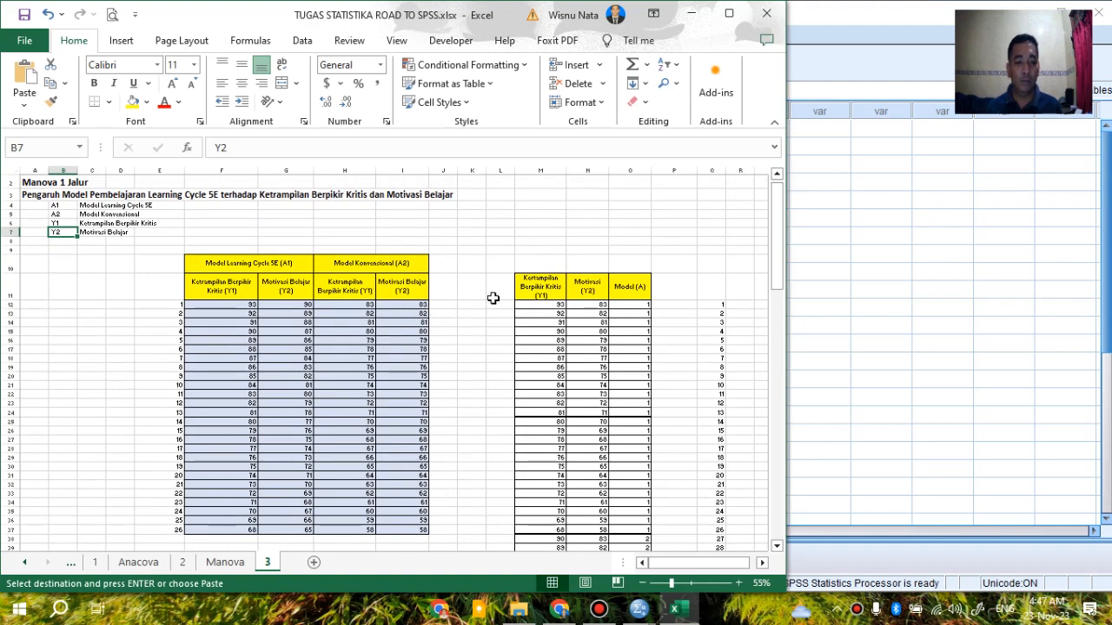
{"action": "scroll", "coordinate": [565, 299], "scroll_direction": "up", "scroll_amount": 1}
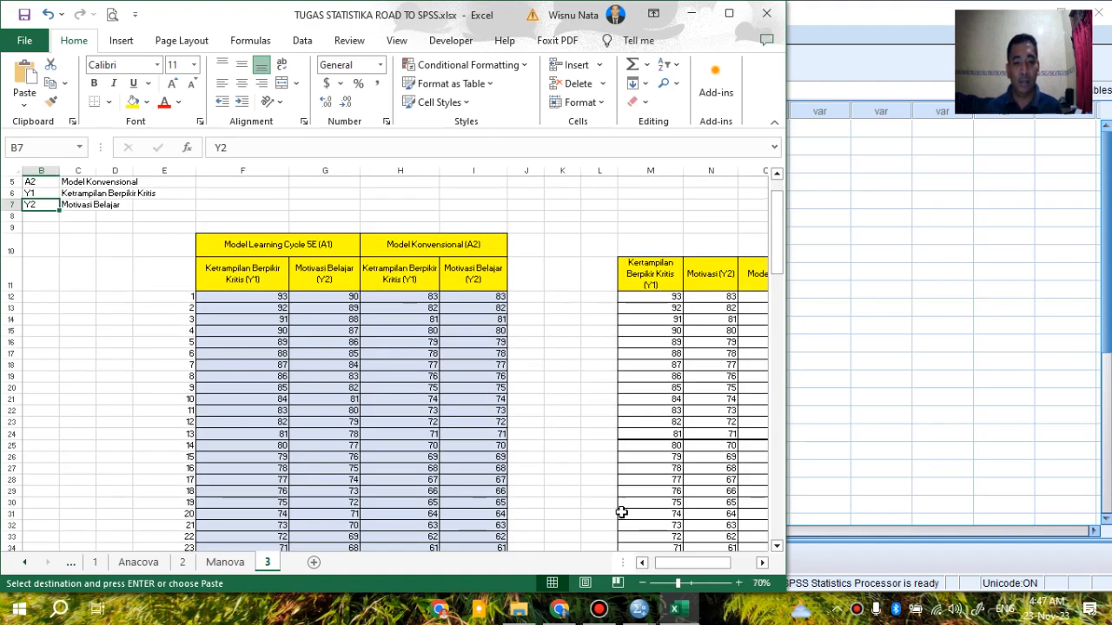
Examine the stacked table's critical thinking (Y1), motivation (Y2) and Model (A) columns, including the rows for model codes 1 and 2
{"action": "left_click_drag", "start_coordinate": [674, 563], "coordinate": [710, 562]}
{"action": "left_click", "coordinate": [483, 271]}
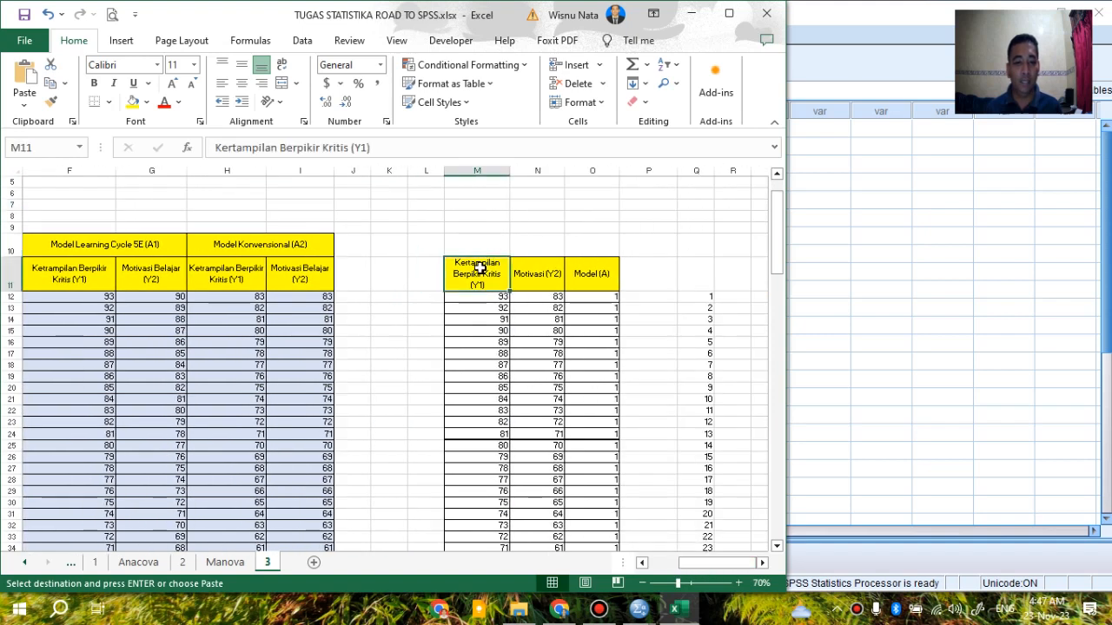
{"action": "left_click", "coordinate": [527, 275]}
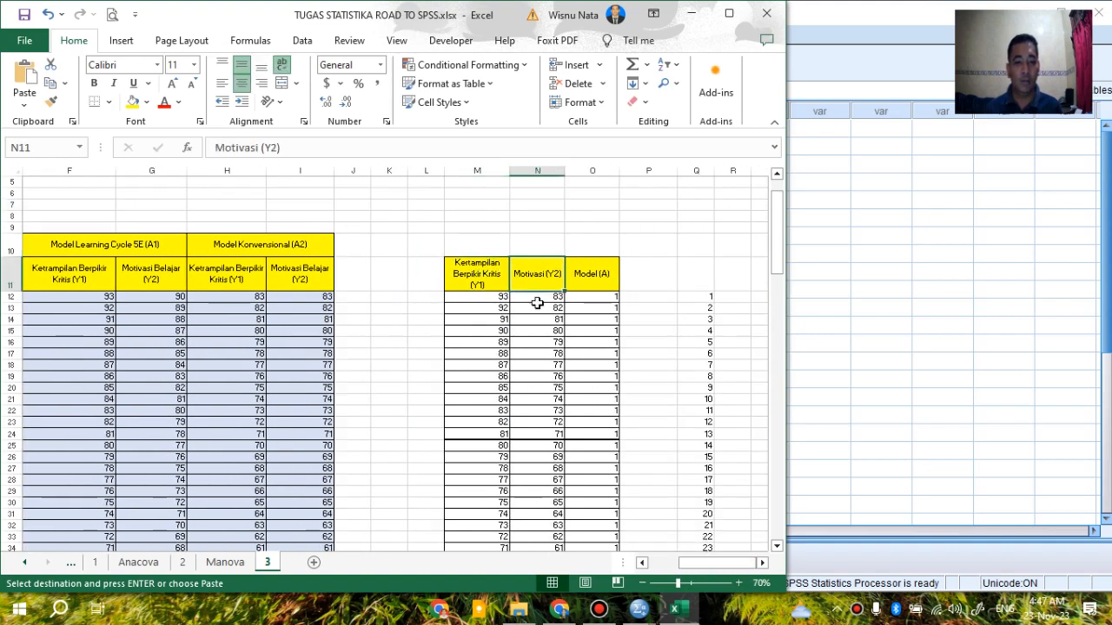
{"action": "left_click", "coordinate": [582, 275]}
{"action": "scroll", "coordinate": [586, 278], "scroll_direction": "down", "scroll_amount": 1}
{"action": "scroll", "coordinate": [585, 278], "scroll_direction": "down", "scroll_amount": 3}
{"action": "scroll", "coordinate": [585, 278], "scroll_direction": "up", "scroll_amount": 3}
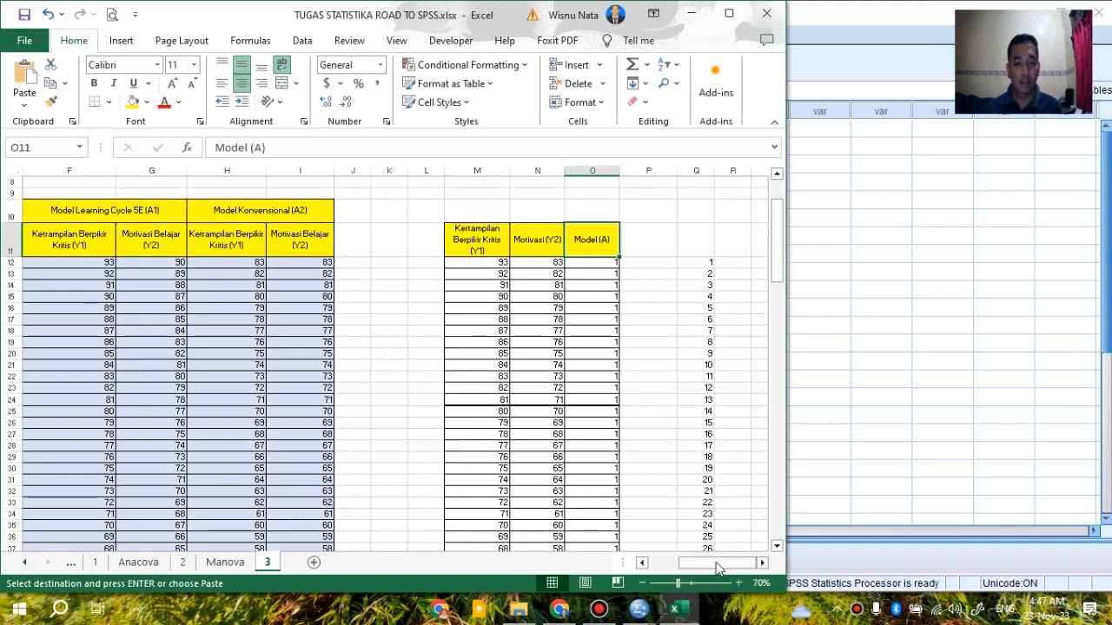
{"action": "mouse_move", "coordinate": [717, 564]}
{"action": "left_mouse_down"}
{"action": "mouse_move", "coordinate": [683, 560]}
{"action": "mouse_move", "coordinate": [700, 561]}
{"action": "left_mouse_up"}
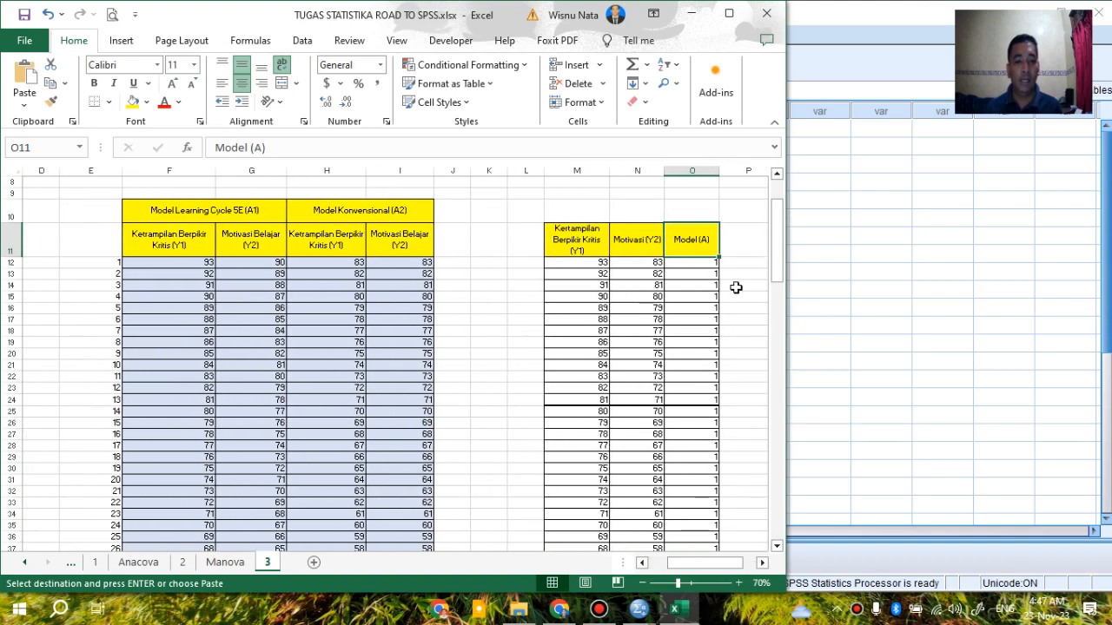
{"action": "scroll", "coordinate": [695, 301], "scroll_direction": "down", "scroll_amount": 7}
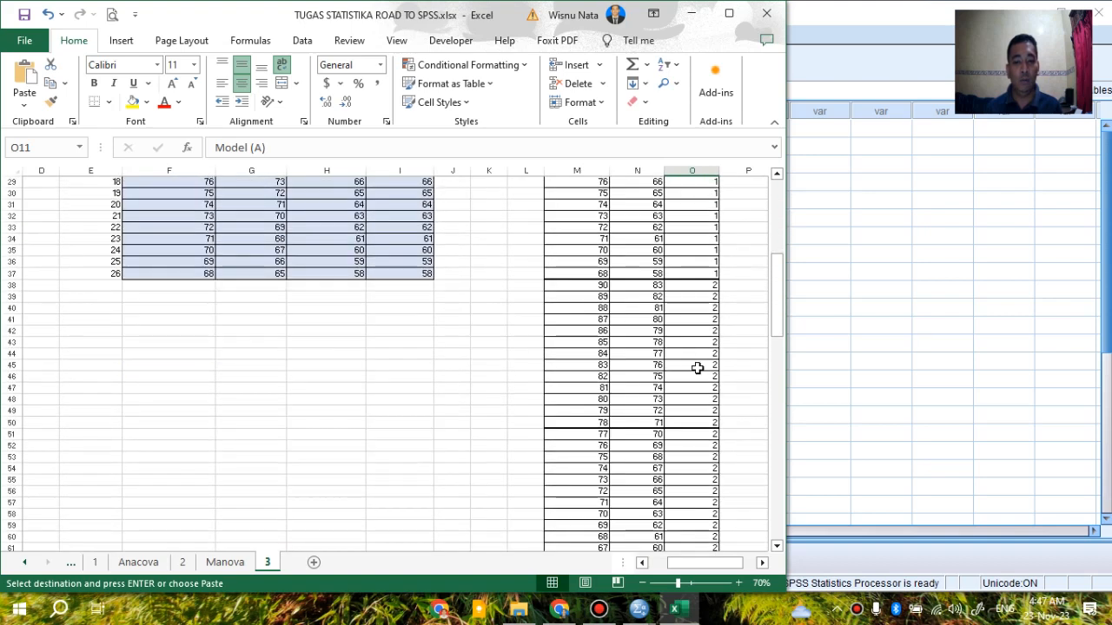
{"action": "left_click", "coordinate": [697, 365]}
{"action": "scroll", "coordinate": [697, 366], "scroll_direction": "up", "scroll_amount": 9}
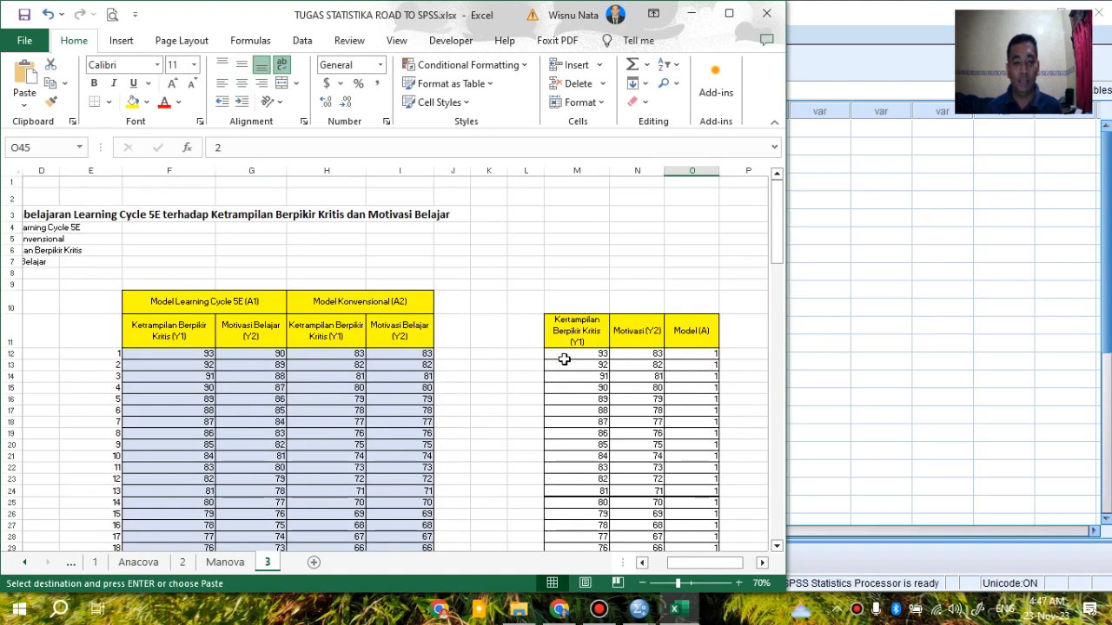
Copy the Y1, Y2 and Model (A) values in M12:O63 and paste them into the empty SPSS dataset, starting at the first cell
{"action": "left_click_drag", "start_coordinate": [564, 359], "coordinate": [702, 481]}
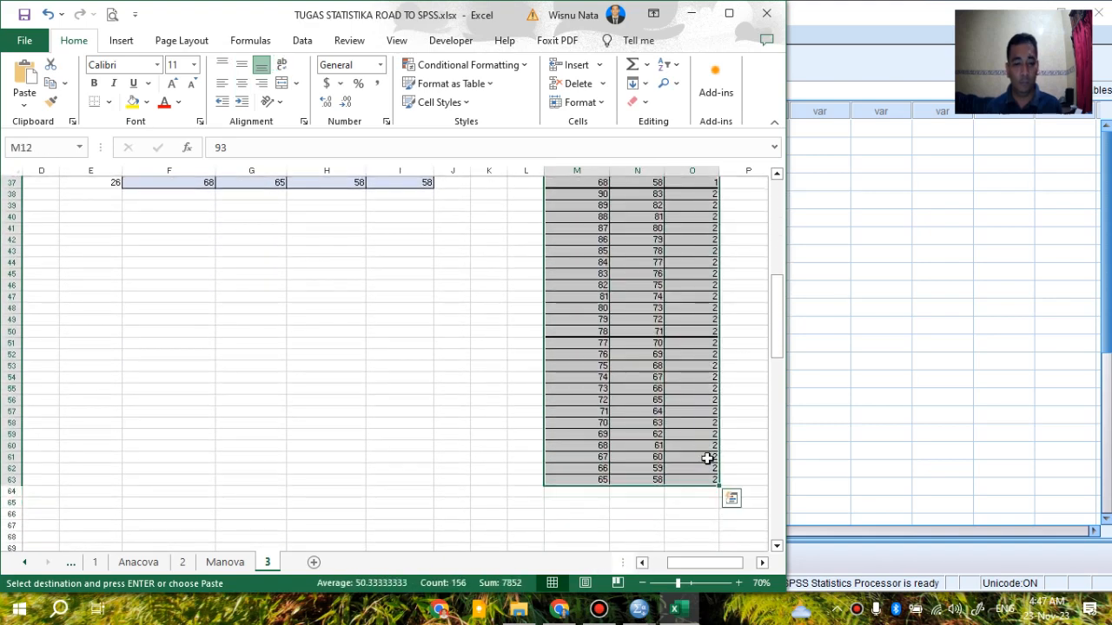
{"action": "key", "text": "ctrl+c"}
{"action": "left_click", "coordinate": [801, 13]}
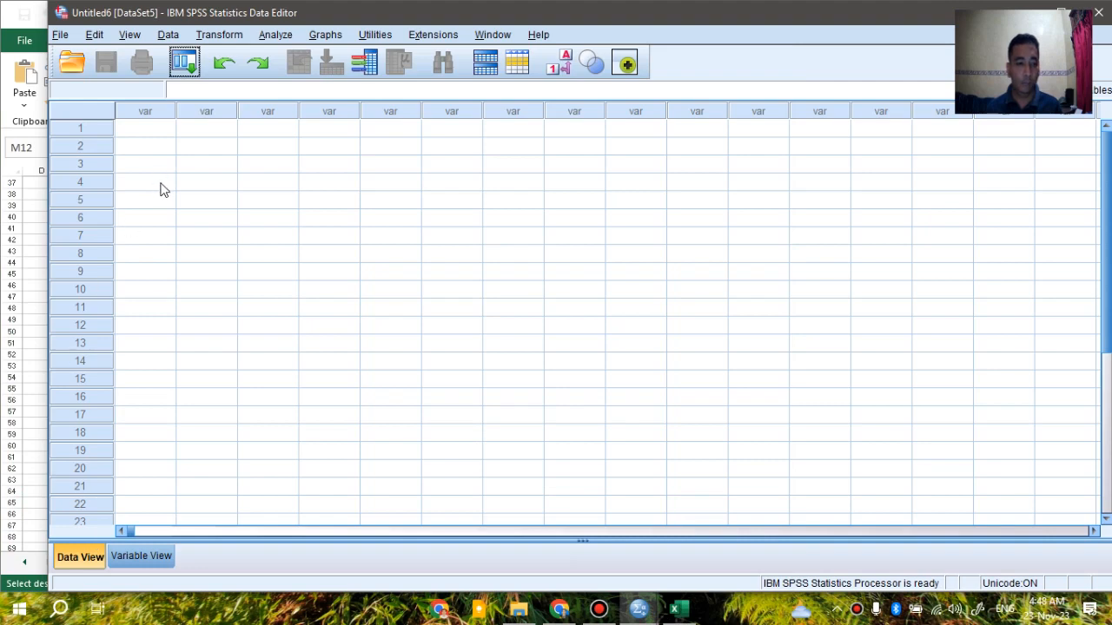
{"action": "left_click", "coordinate": [149, 128]}
{"action": "key", "text": "ctrl+v"}
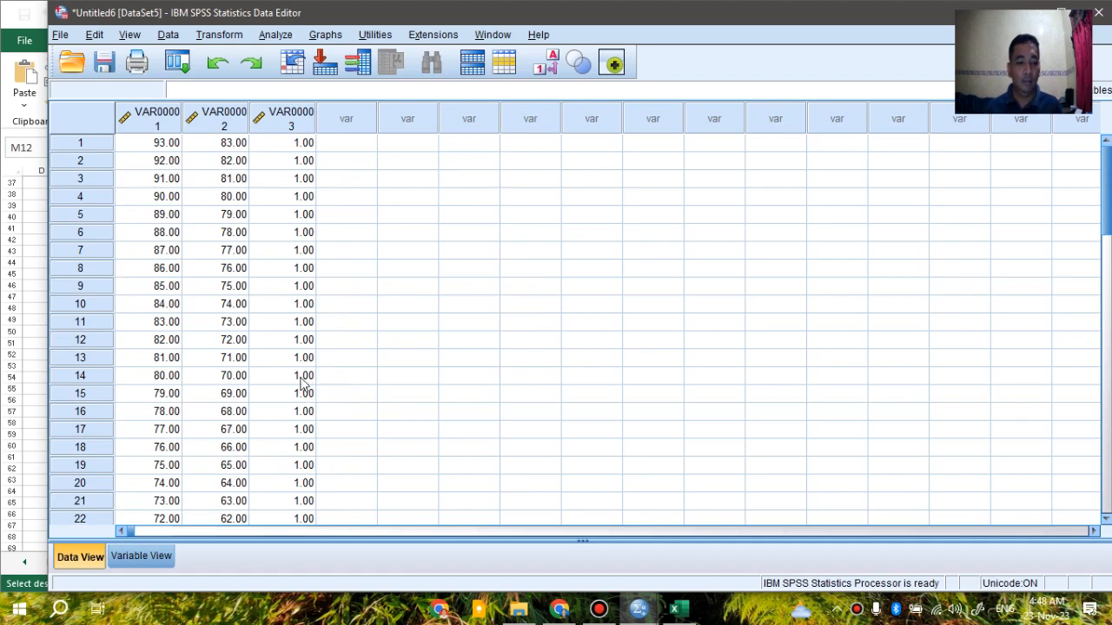
Check the first data column's heading in the Excel workbook and rename the SPSS variable VAR00001 as Y
{"action": "left_click", "coordinate": [128, 559]}
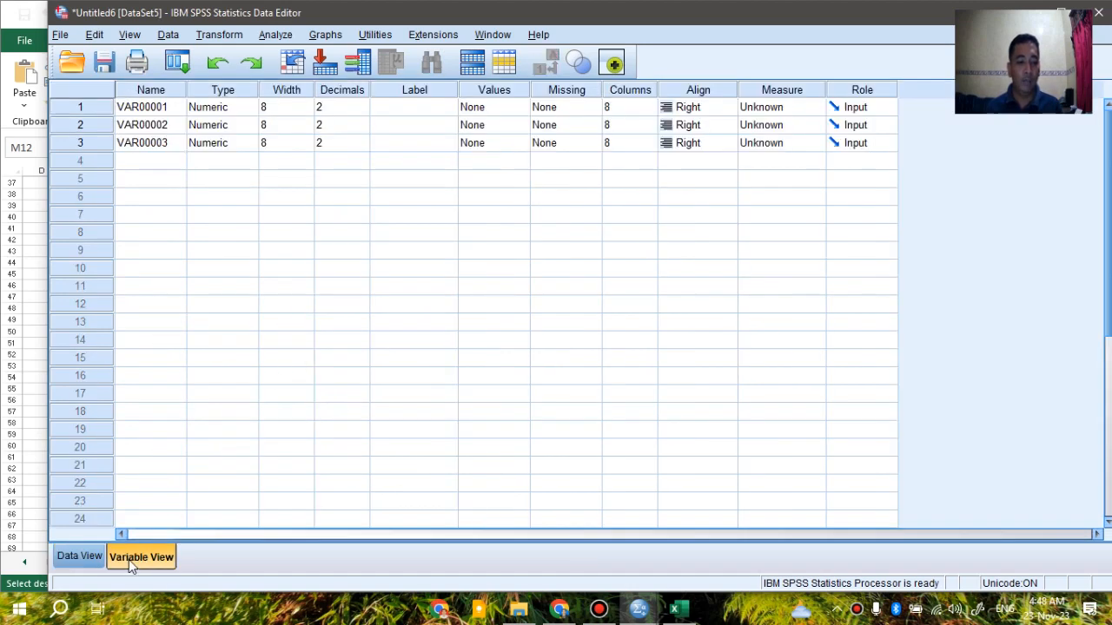
{"action": "left_click", "coordinate": [143, 106]}
{"action": "key", "text": "alt+Tab"}
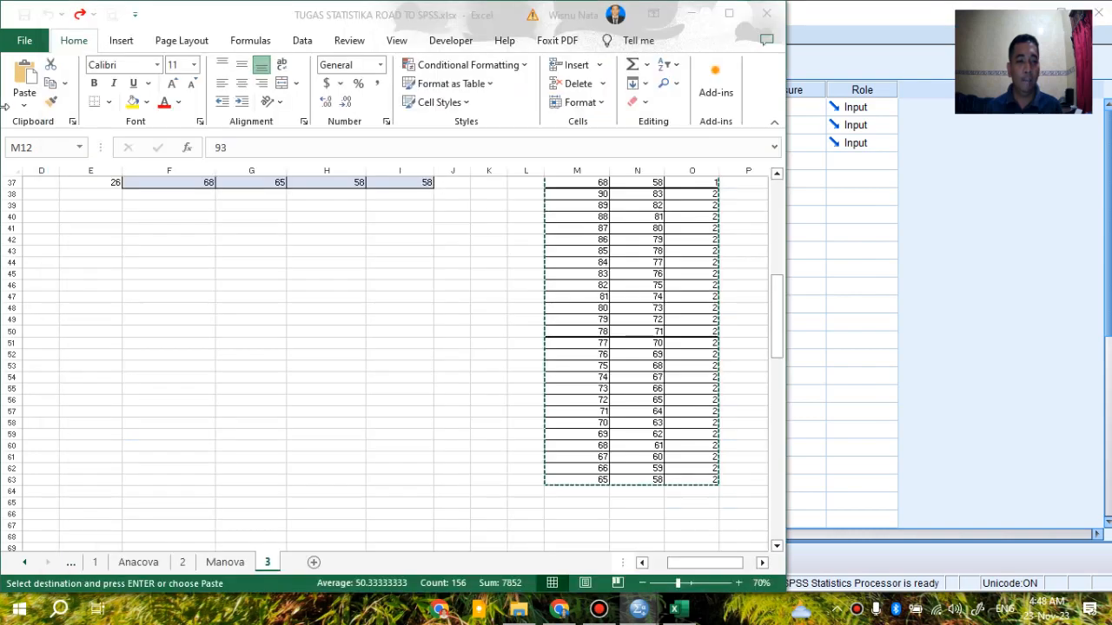
{"action": "scroll", "coordinate": [474, 278], "scroll_direction": "up", "scroll_amount": 4}
{"action": "scroll", "coordinate": [476, 278], "scroll_direction": "down", "scroll_amount": 1}
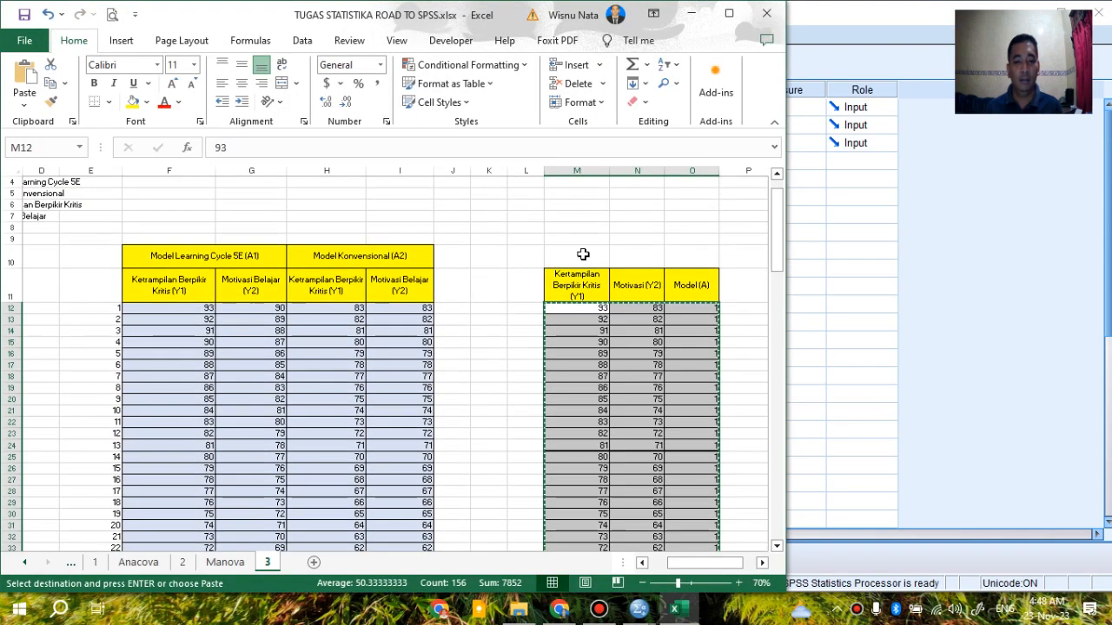
{"action": "left_click", "coordinate": [805, 23]}
{"action": "left_click_drag", "start_coordinate": [805, 24], "coordinate": [800, 24]}
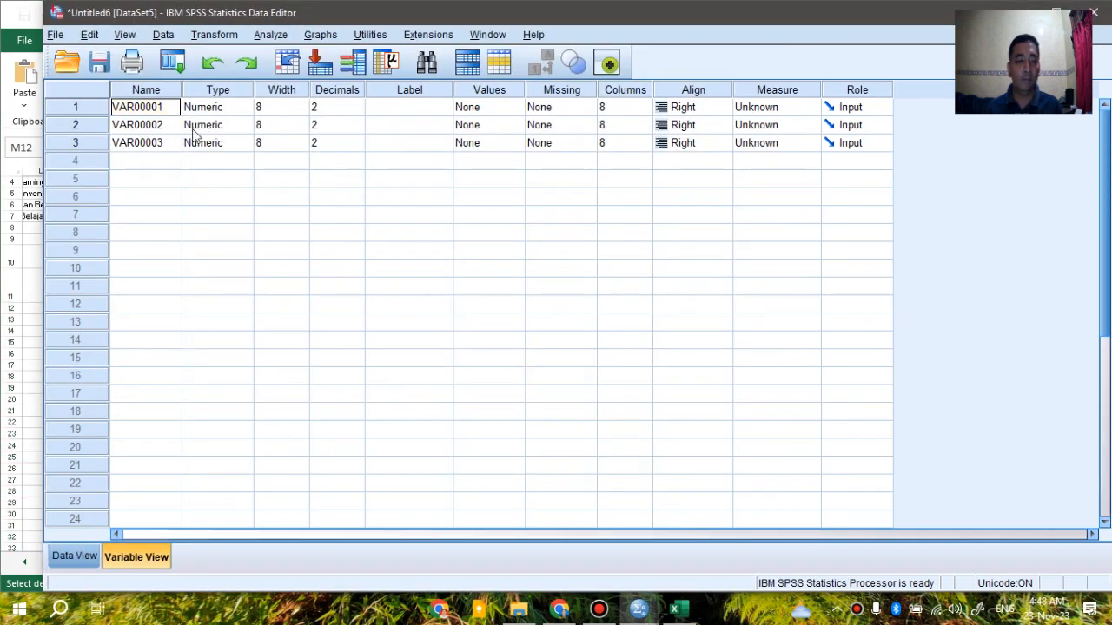
{"action": "left_click_drag", "start_coordinate": [165, 106], "coordinate": [116, 104]}
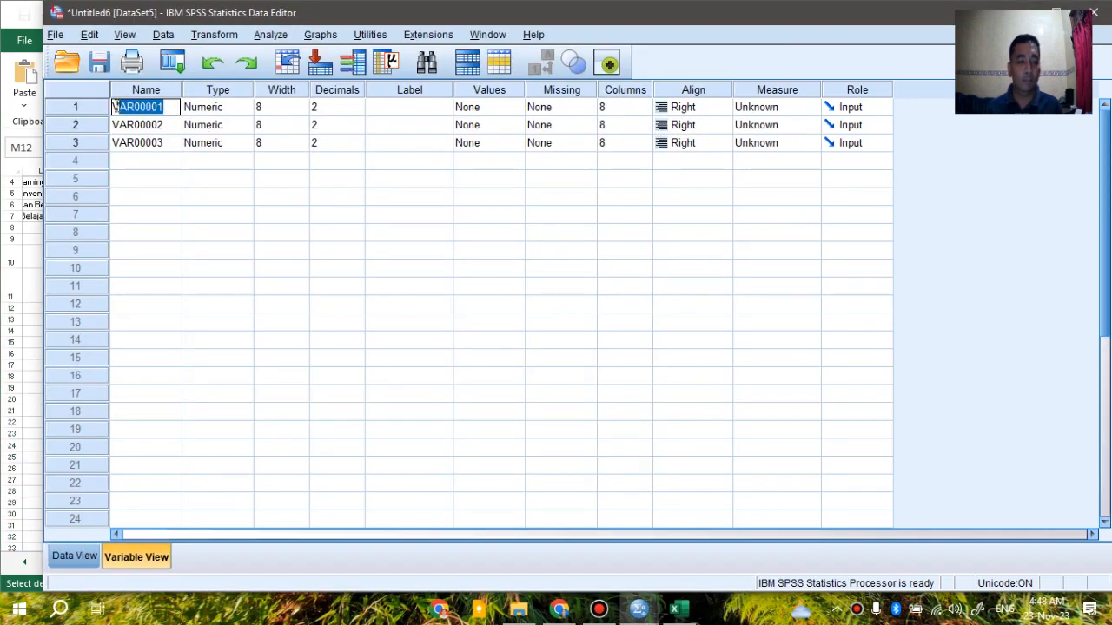
{"action": "type", "text": "y"}
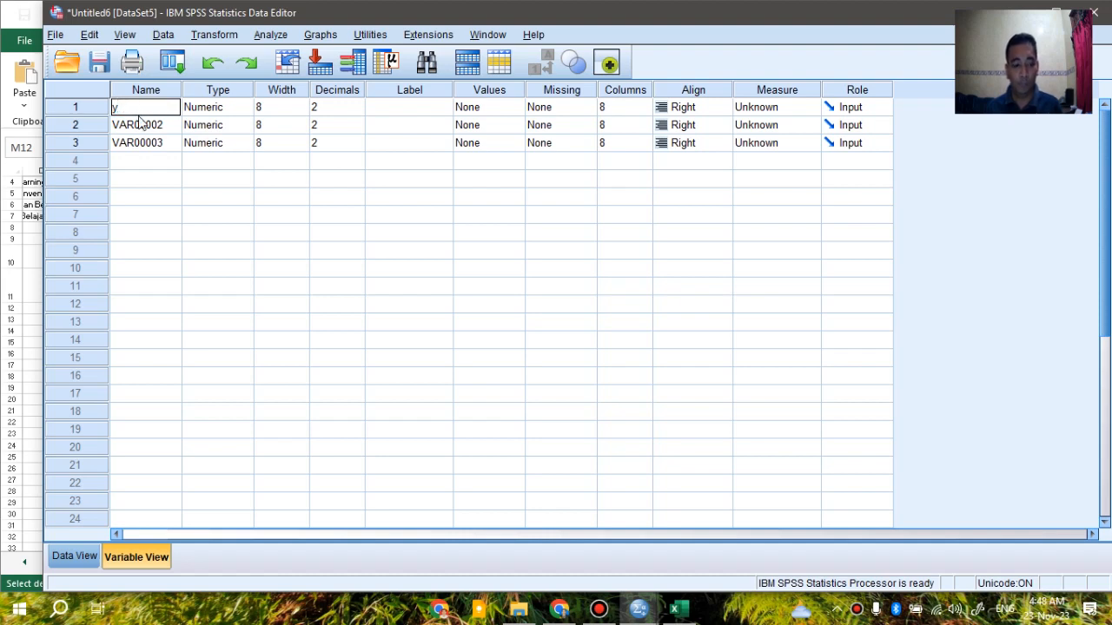
{"action": "key", "text": "BackSpace"}
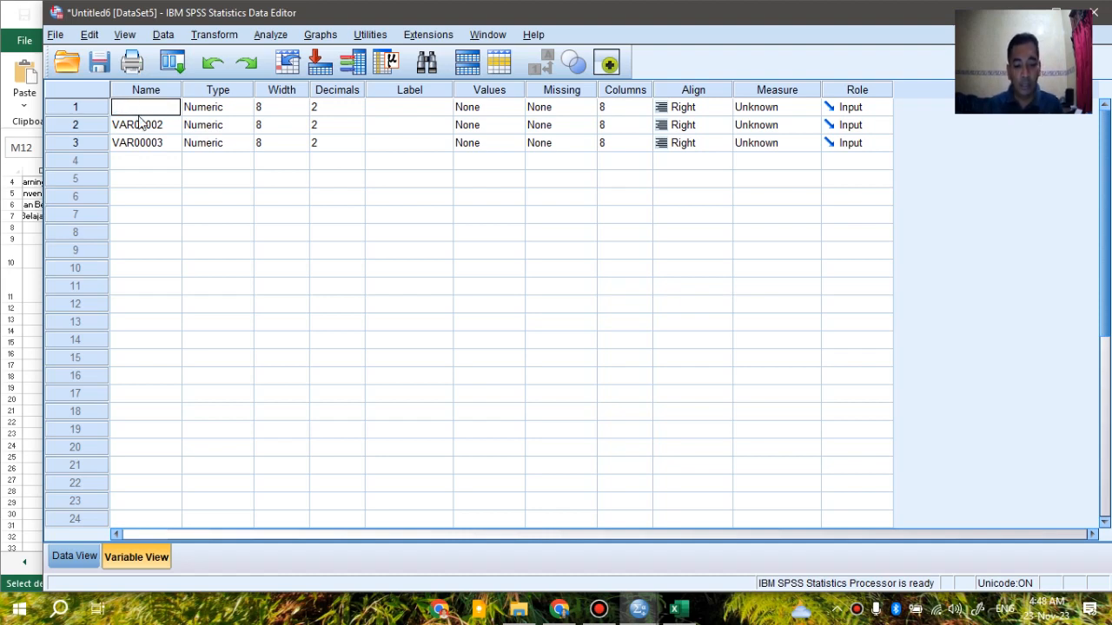
{"action": "key", "text": "Return"}
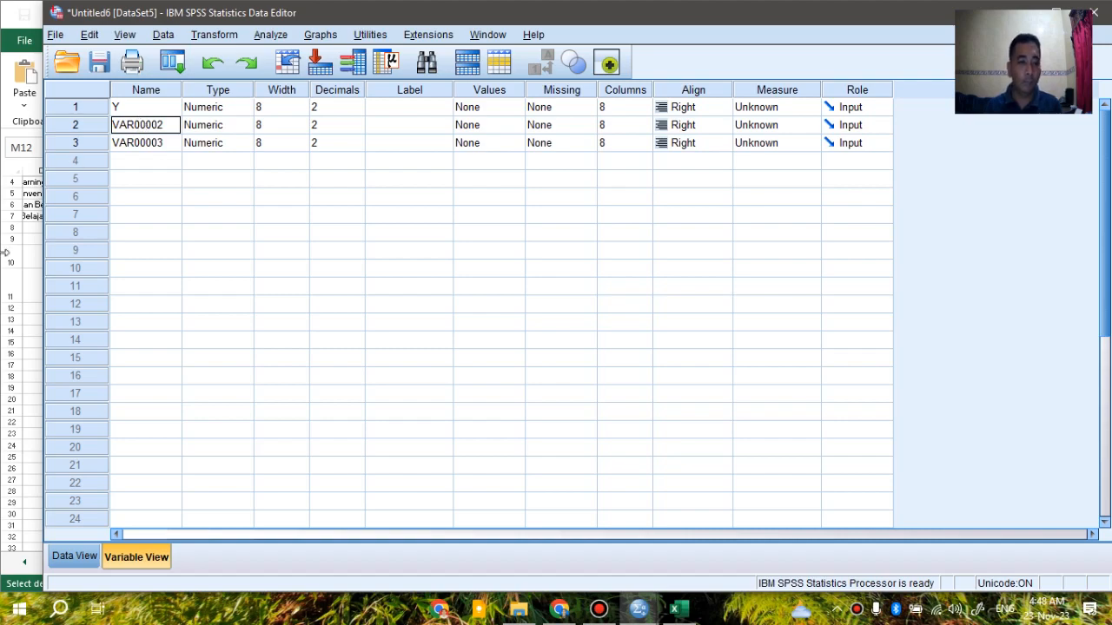
Compare with the workbook's column headings again and change the first SPSS variable's name to Y1
{"action": "key", "text": "alt+Tab"}
{"action": "left_click", "coordinate": [823, 27]}
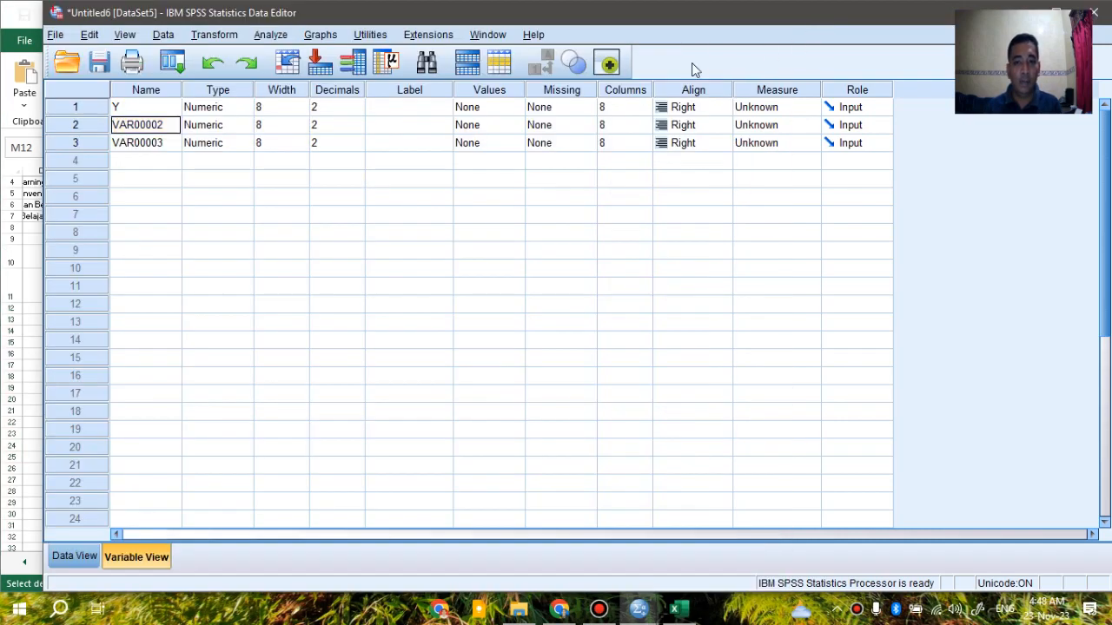
{"action": "key", "text": "alt+Tab"}
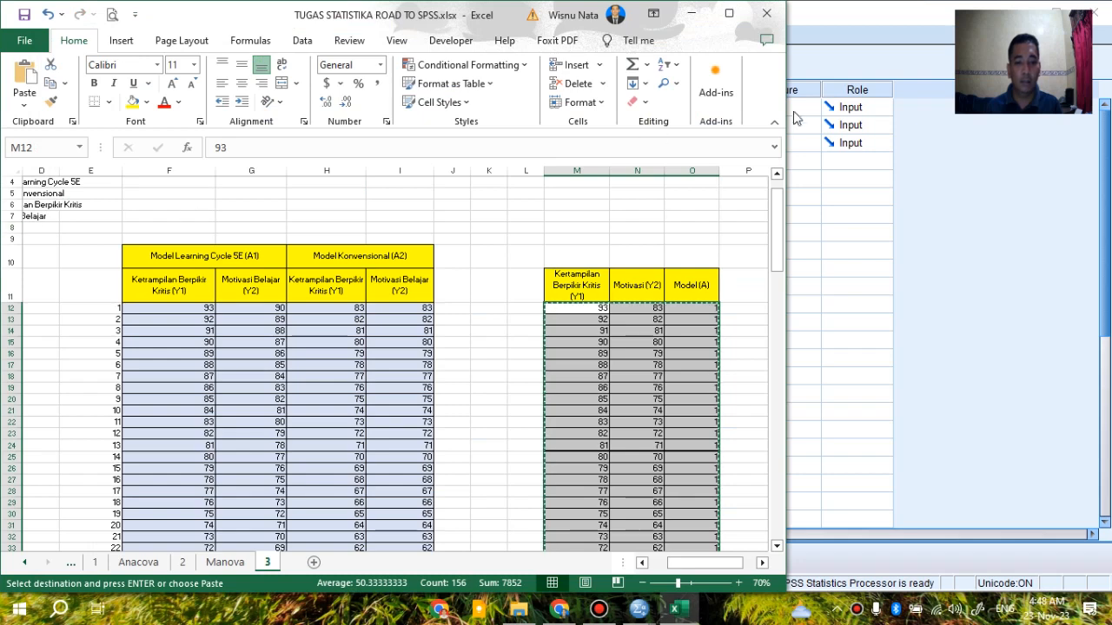
{"action": "left_click", "coordinate": [841, 20]}
{"action": "left_click", "coordinate": [126, 106]}
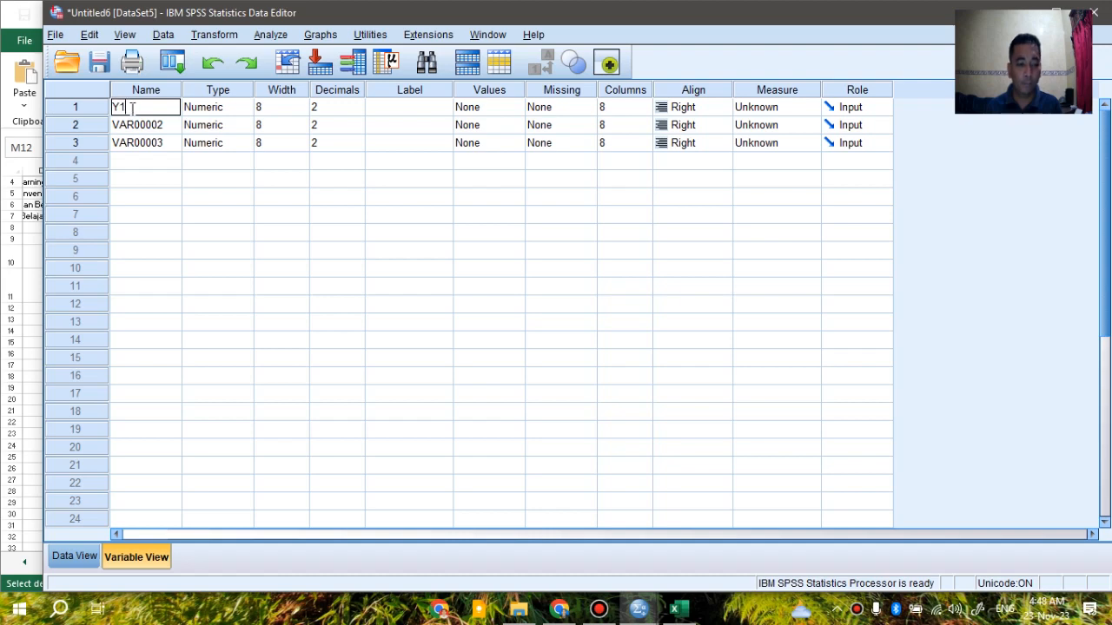
Rename the second variable as Y2 and the third as A, checking against the column headings in the workbook
{"action": "left_click", "coordinate": [135, 126]}
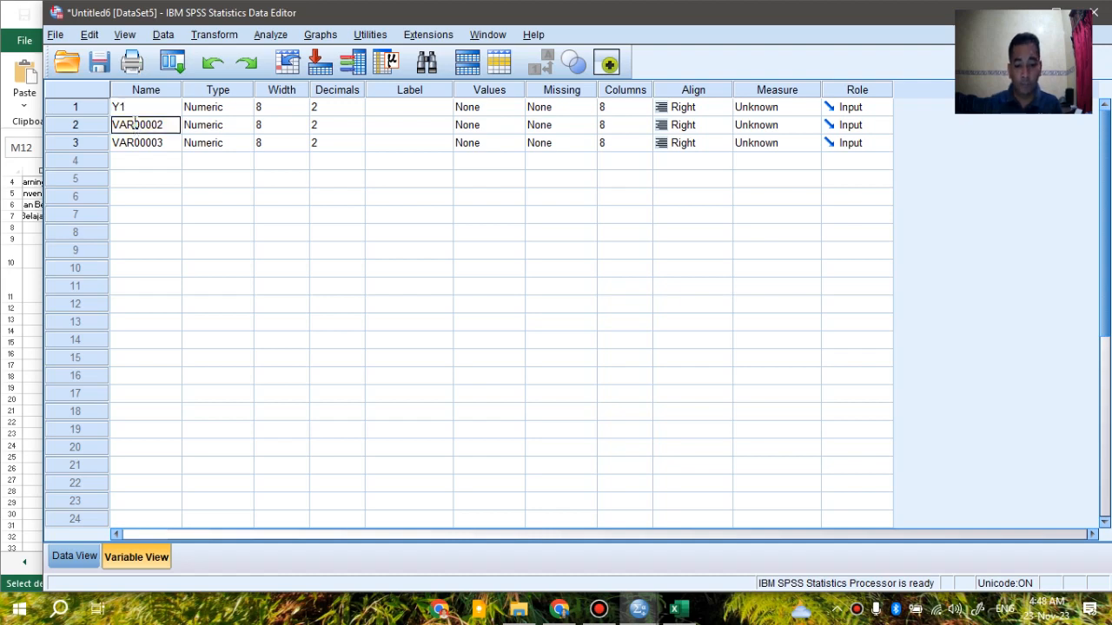
{"action": "type", "text": "Y2"}
{"action": "key", "text": "Return"}
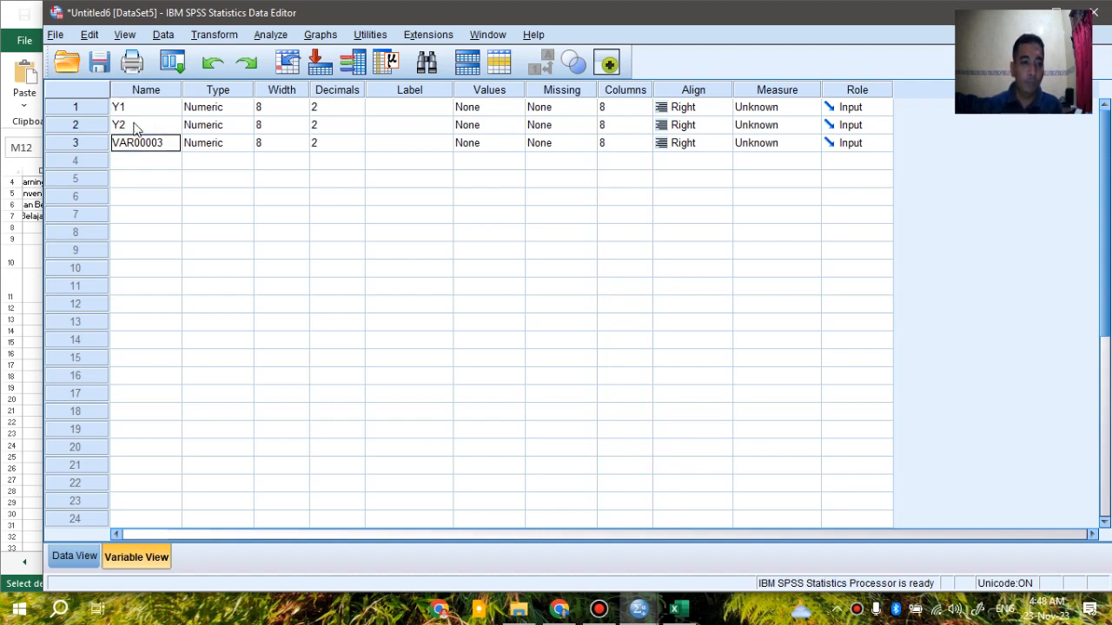
{"action": "type", "text": "A"}
{"action": "left_click", "coordinate": [6, 226]}
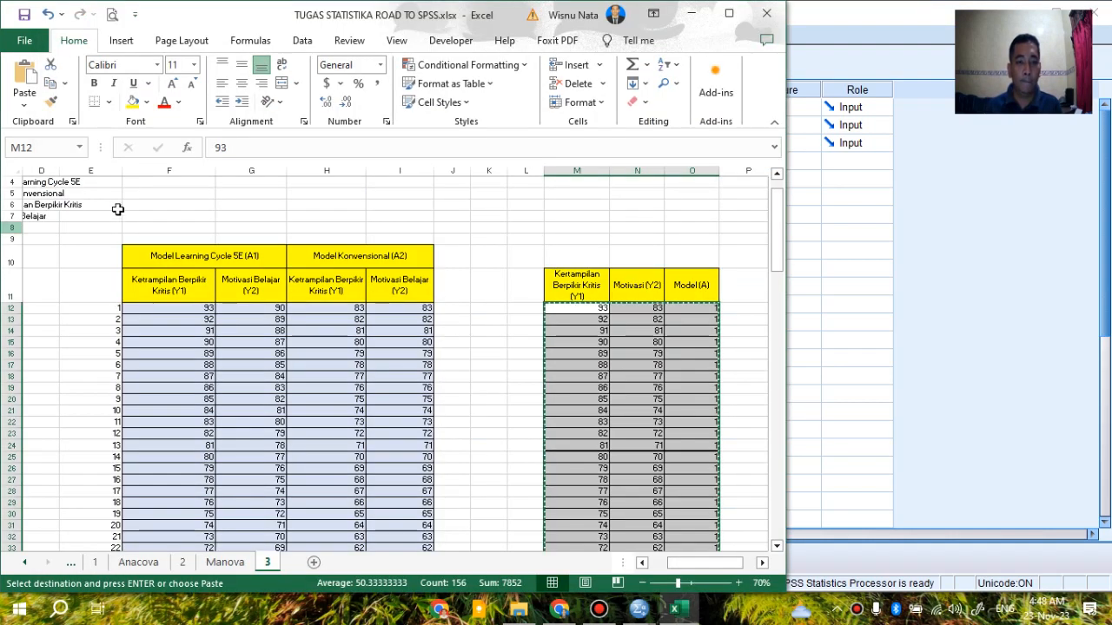
{"action": "left_click", "coordinate": [815, 37]}
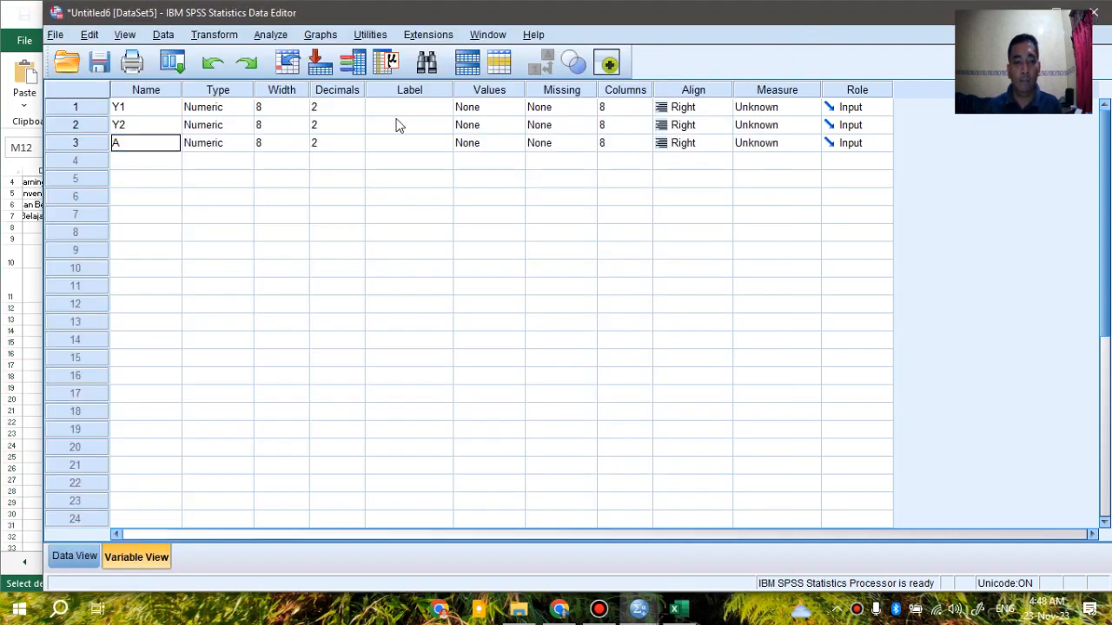
Set the decimals of variables Y1, Y2 and A to 0
{"action": "left_click", "coordinate": [334, 106]}
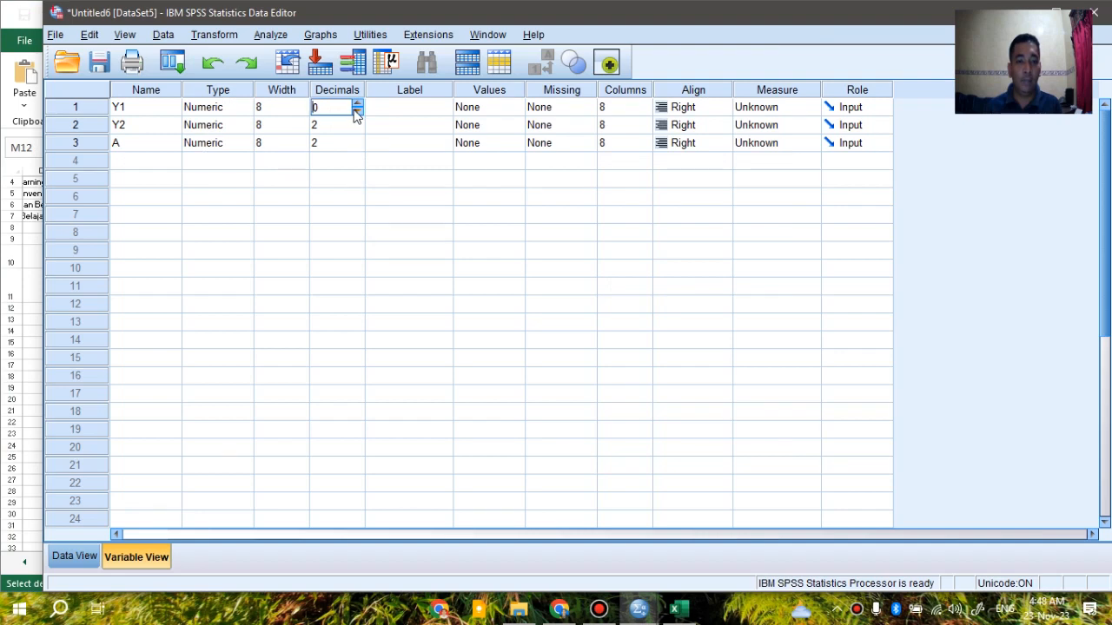
{"action": "left_click", "coordinate": [337, 124]}
{"action": "left_click", "coordinate": [357, 129]}
{"action": "left_click", "coordinate": [357, 129]}
{"action": "left_click", "coordinate": [352, 141]}
{"action": "left_click_drag", "start_coordinate": [331, 144], "coordinate": [284, 144]}
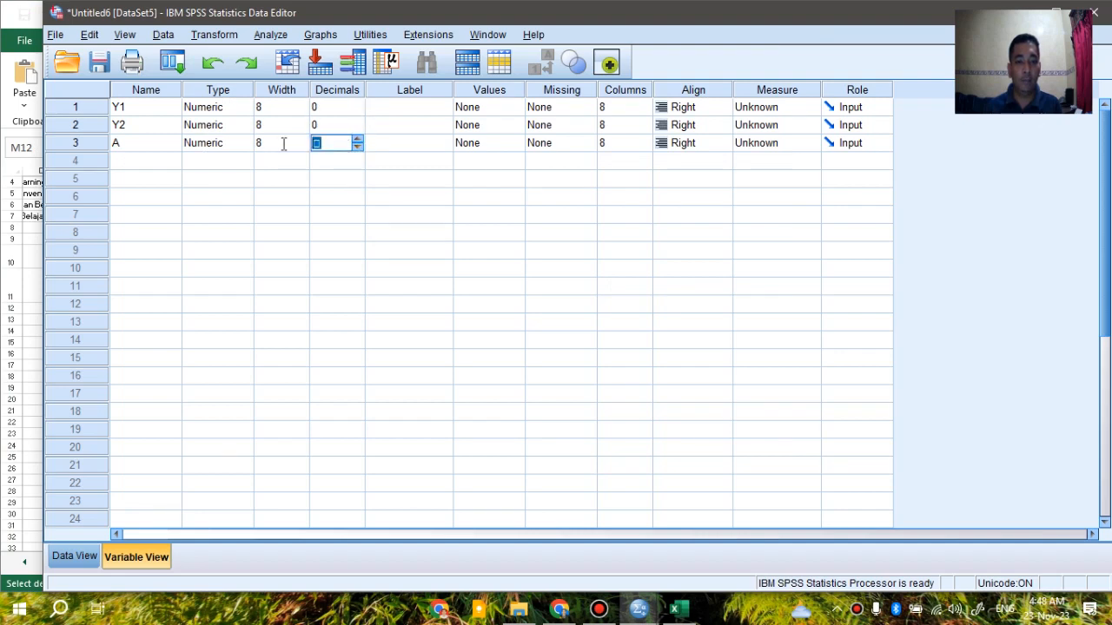
{"action": "type", "text": "0"}
{"action": "left_click", "coordinate": [434, 143]}
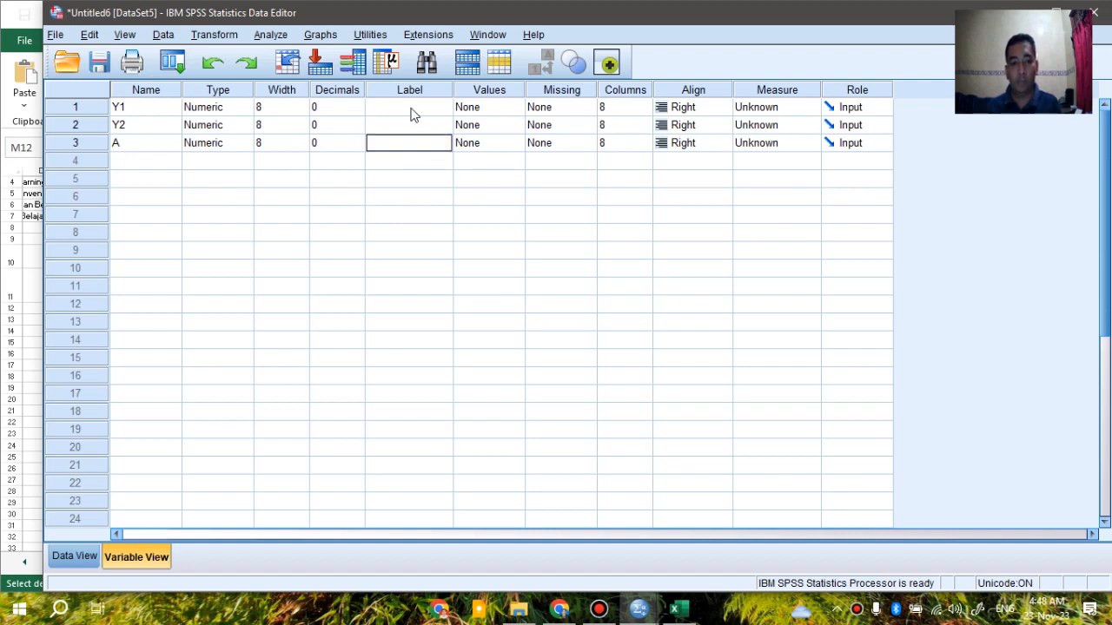
Check the Y1 heading in the workbook and label variable Y1 "Ketrampilan Berpikir Kritis" in SPSS
{"action": "left_click", "coordinate": [413, 107]}
{"action": "left_click", "coordinate": [5, 142]}
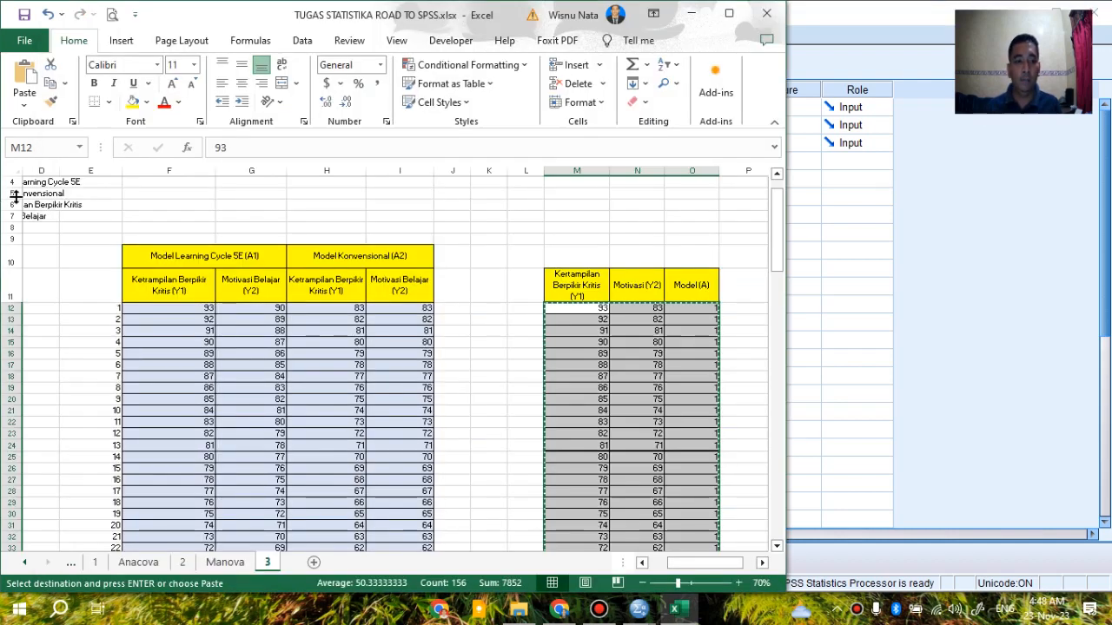
{"action": "left_click", "coordinate": [886, 16]}
{"action": "left_click", "coordinate": [423, 112]}
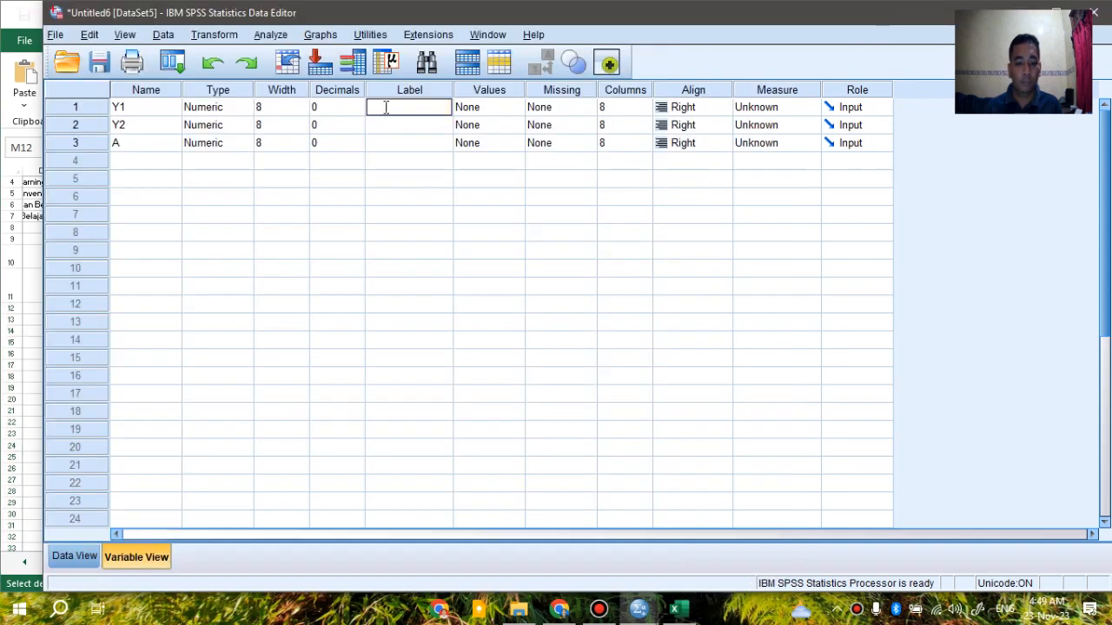
{"action": "type", "text": "K"}
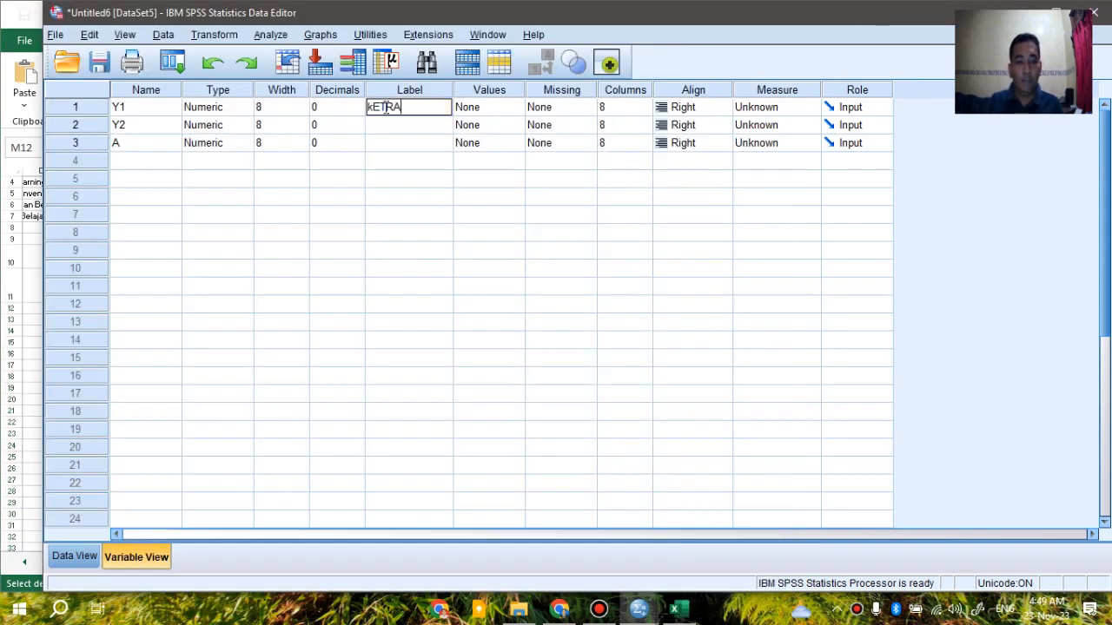
{"action": "type", "text": "Ket"}
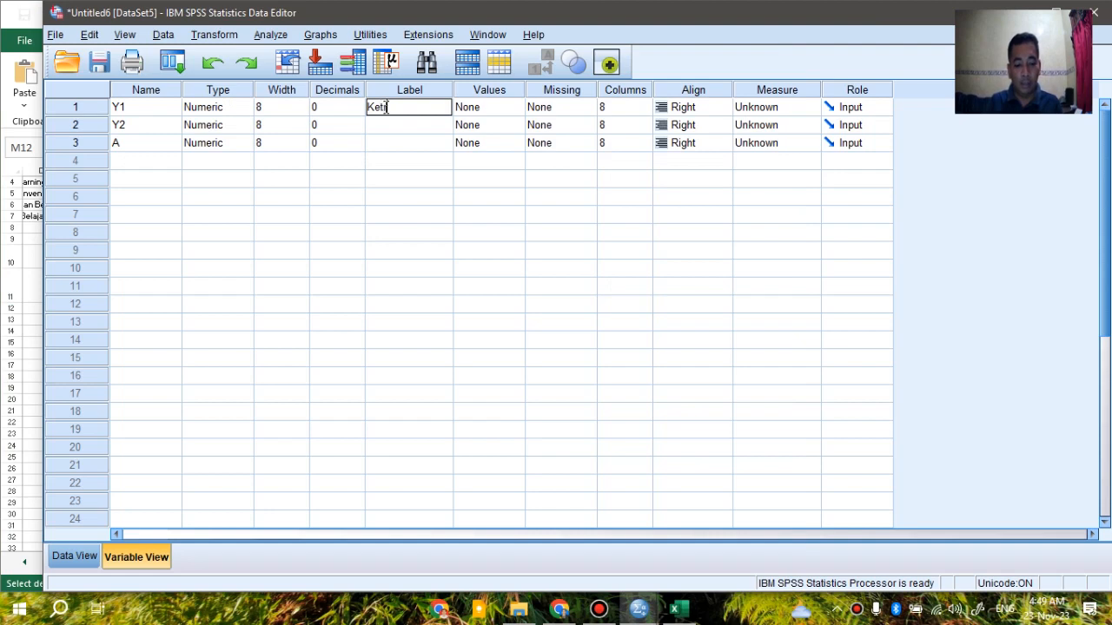
{"action": "type", "text": "erampilan Berpikir Kriti"}
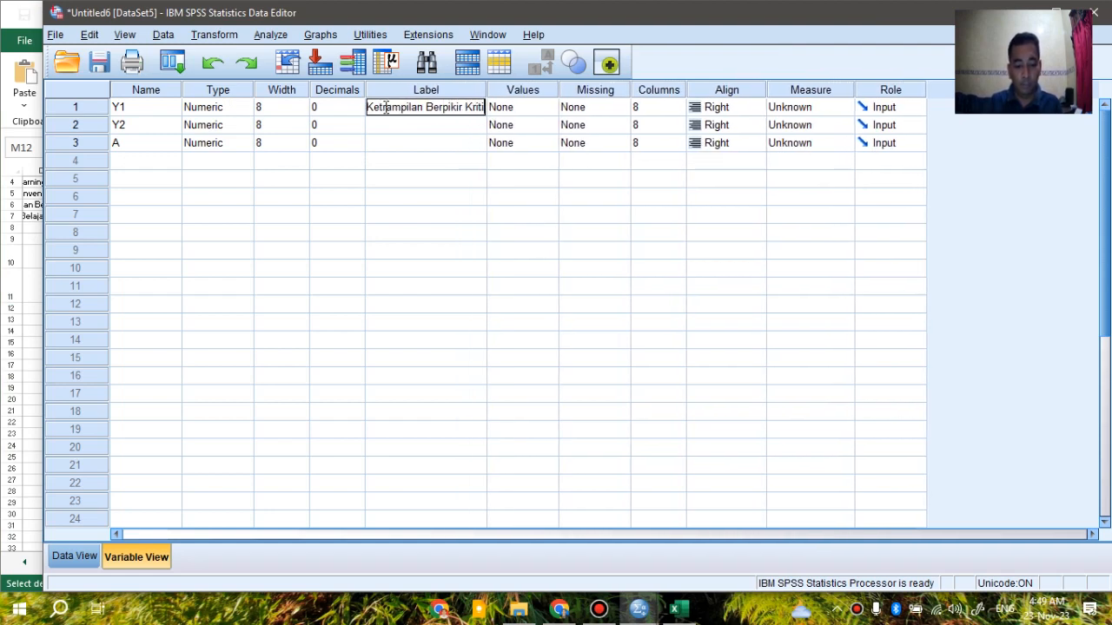
{"action": "type", "text": "s"}
{"action": "key", "text": "Return"}
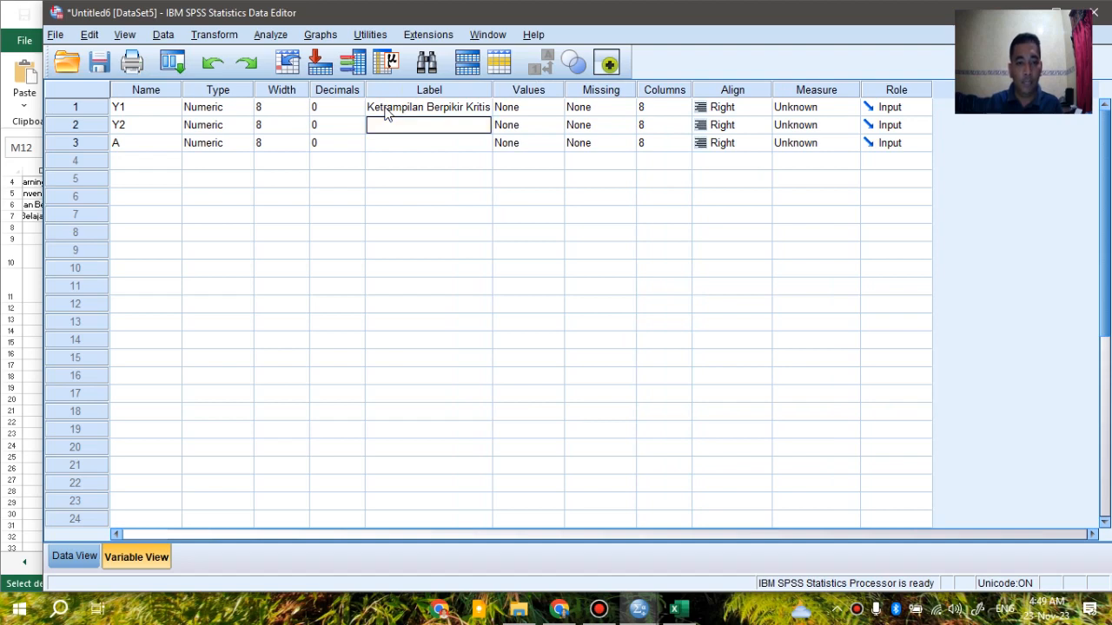
Check the Y2 heading in the workbook and label variable Y2 "Motivasi Belajar" in SPSS
{"action": "left_click", "coordinate": [5, 280]}
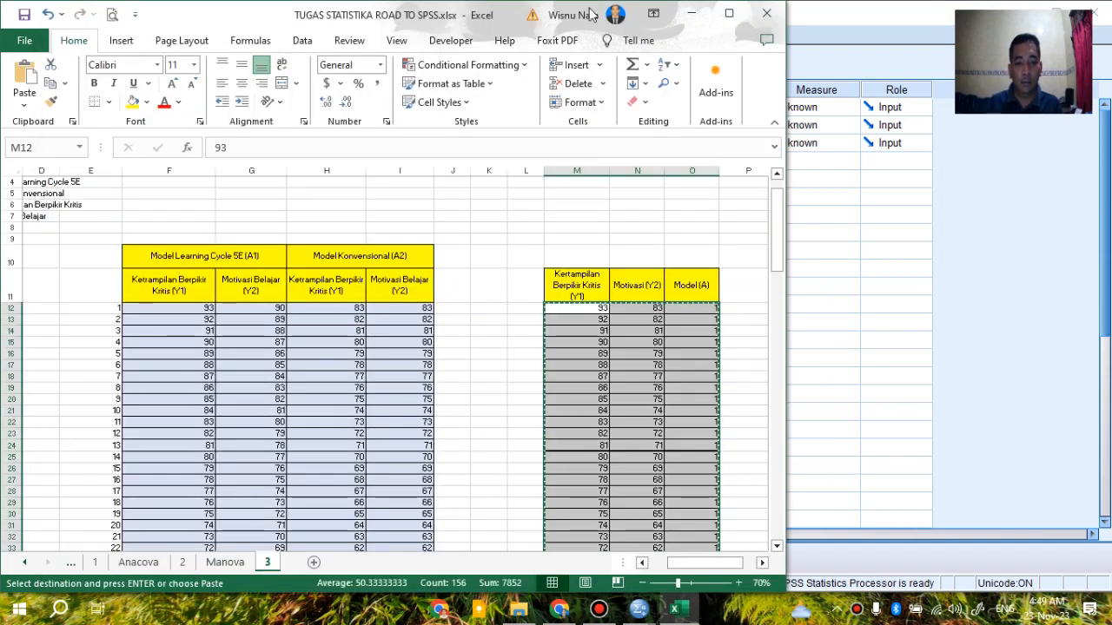
{"action": "left_click", "coordinate": [850, 5]}
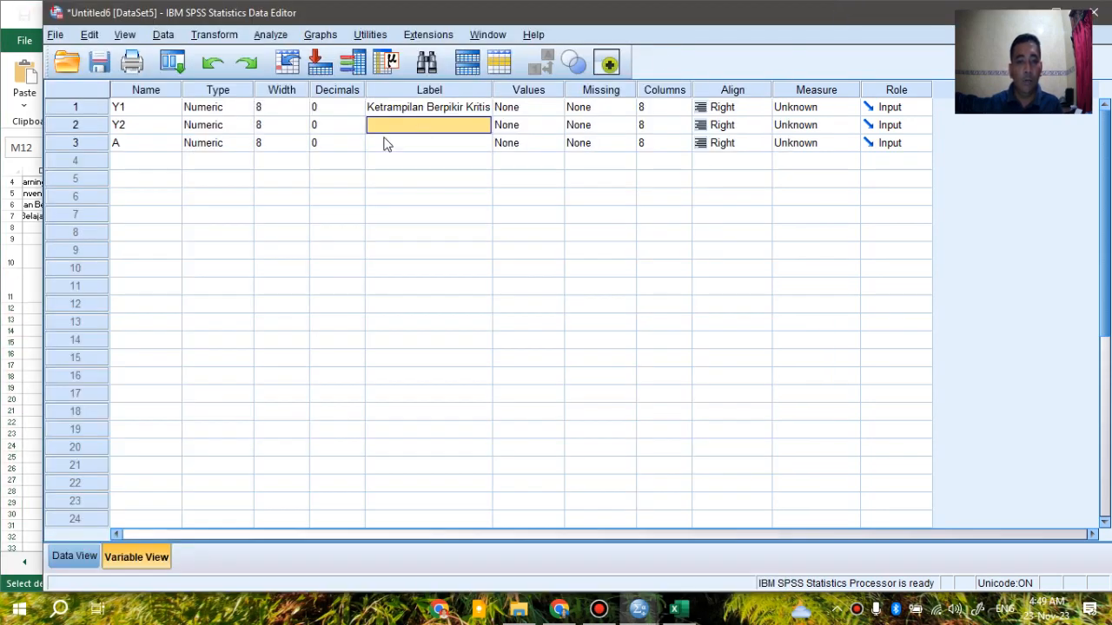
{"action": "left_click", "coordinate": [402, 123]}
{"action": "type", "text": "Motivasi Belajar"}
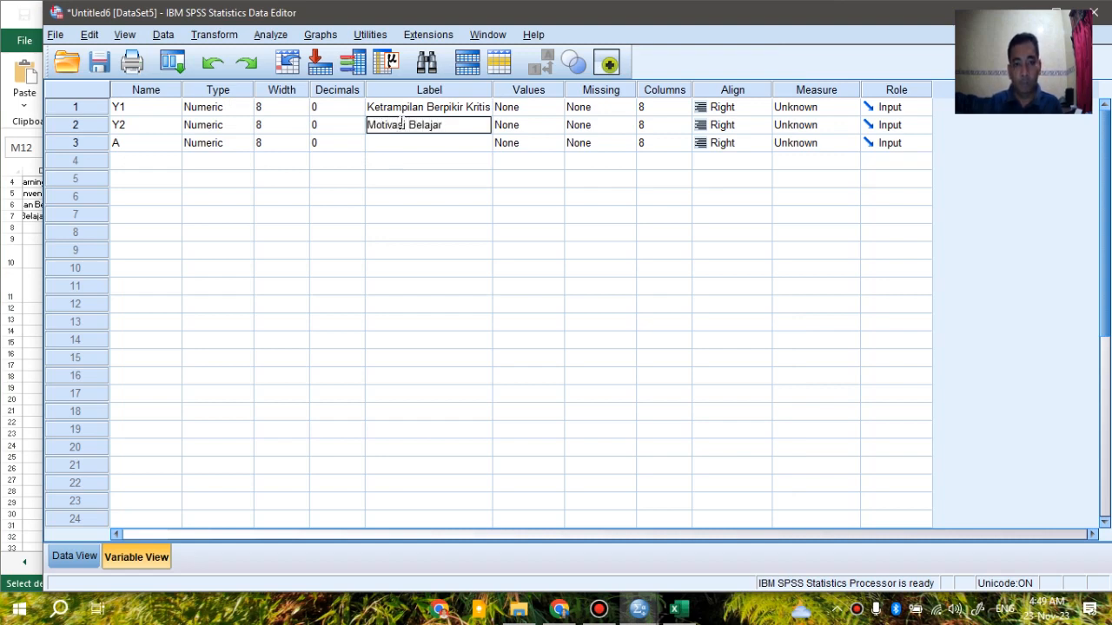
{"action": "key", "text": "Return"}
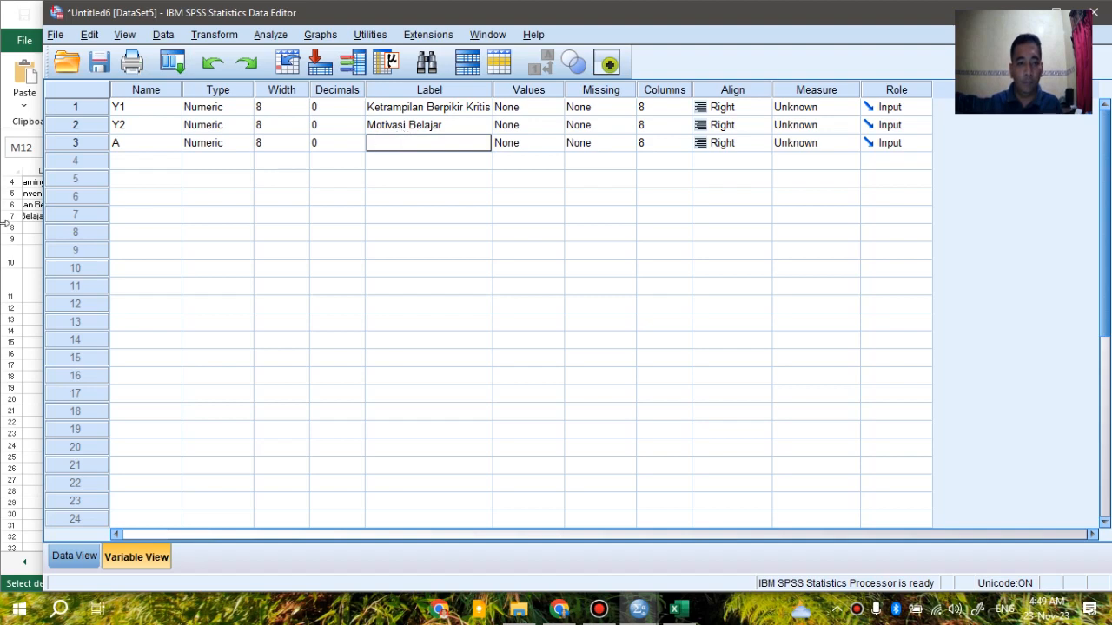
Check the Model heading in the workbook and label variable A "Model Pembelajaran" in SPSS
{"action": "left_click", "coordinate": [5, 276]}
{"action": "left_click", "coordinate": [872, 25]}
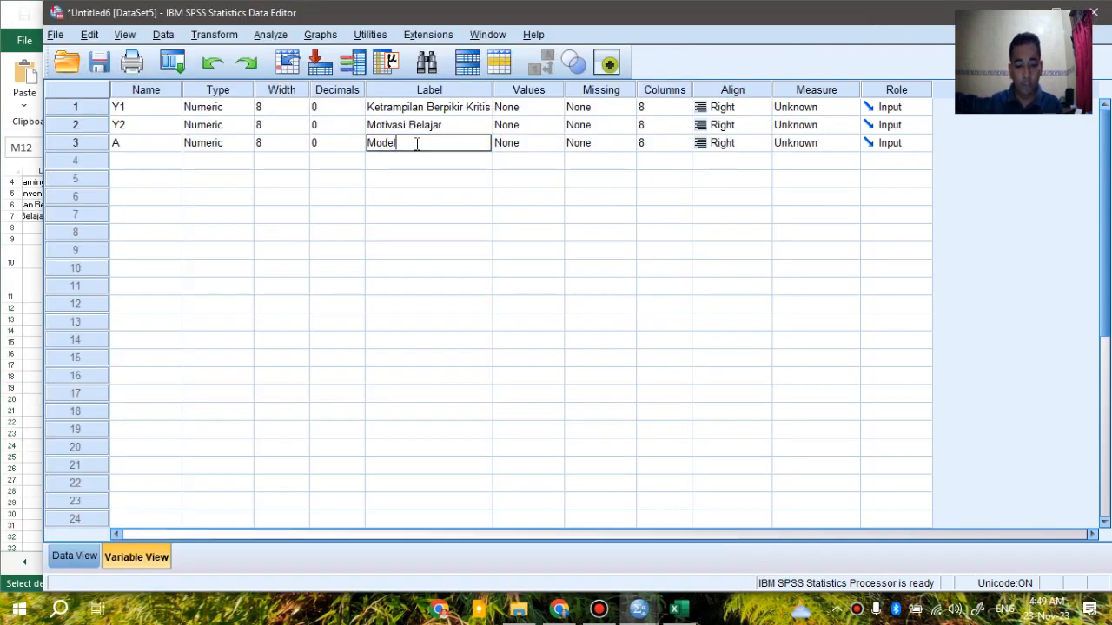
{"action": "type", "text": "Model Pembelajaran"}
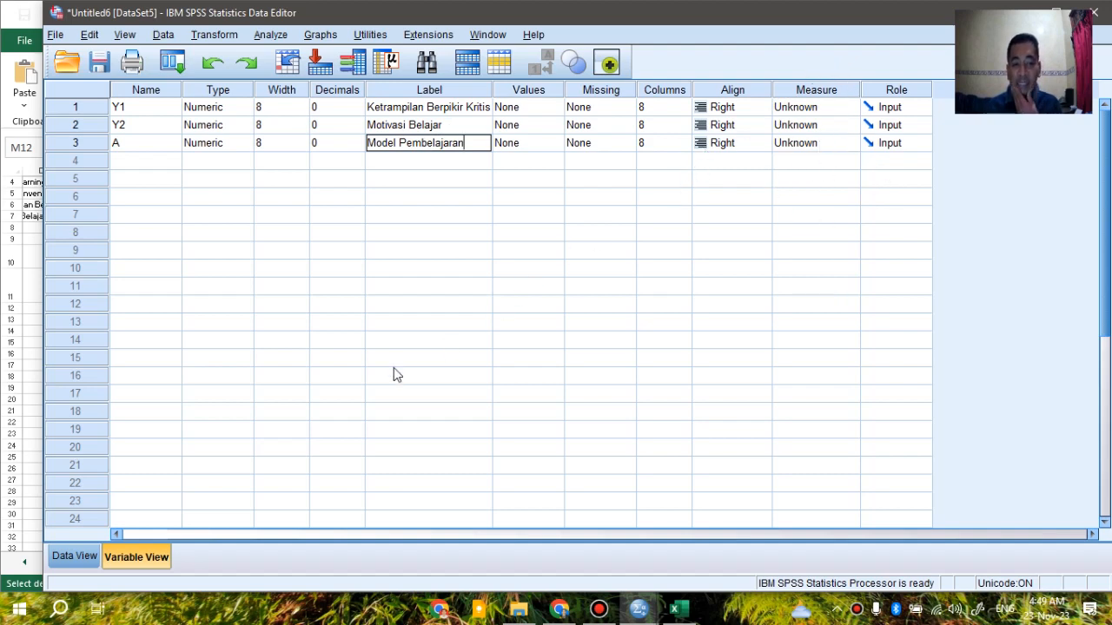
Start an Explore descriptive analysis with Ketrampilan Berpikir Kritis [Y1] and Motivasi Belajar [Y2] as the dependent variables
{"action": "left_click", "coordinate": [75, 557]}
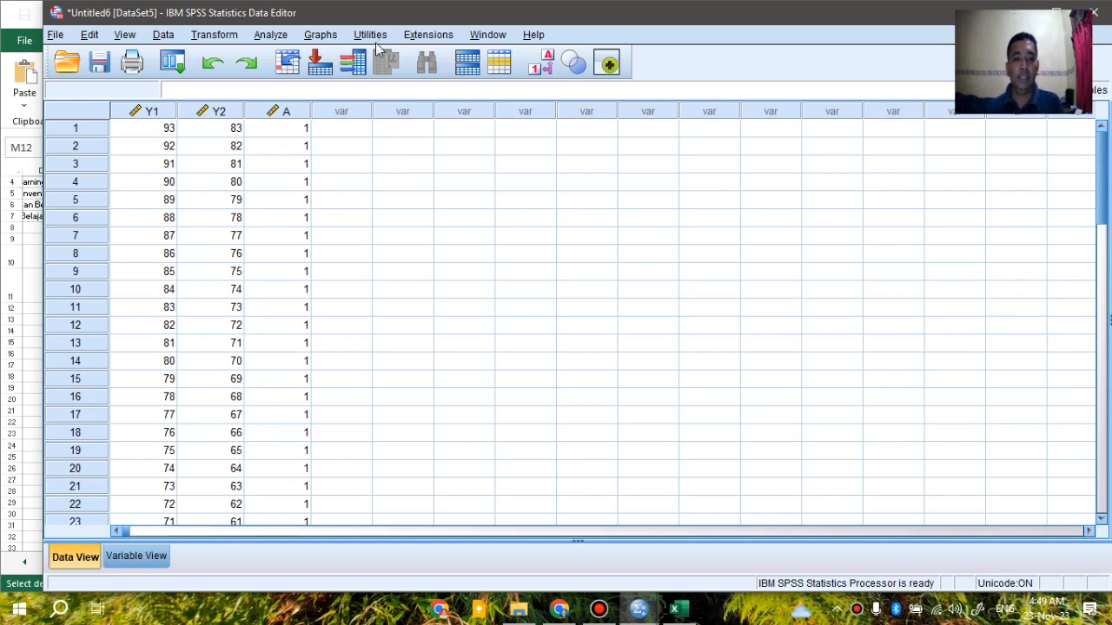
{"action": "left_click", "coordinate": [258, 38]}
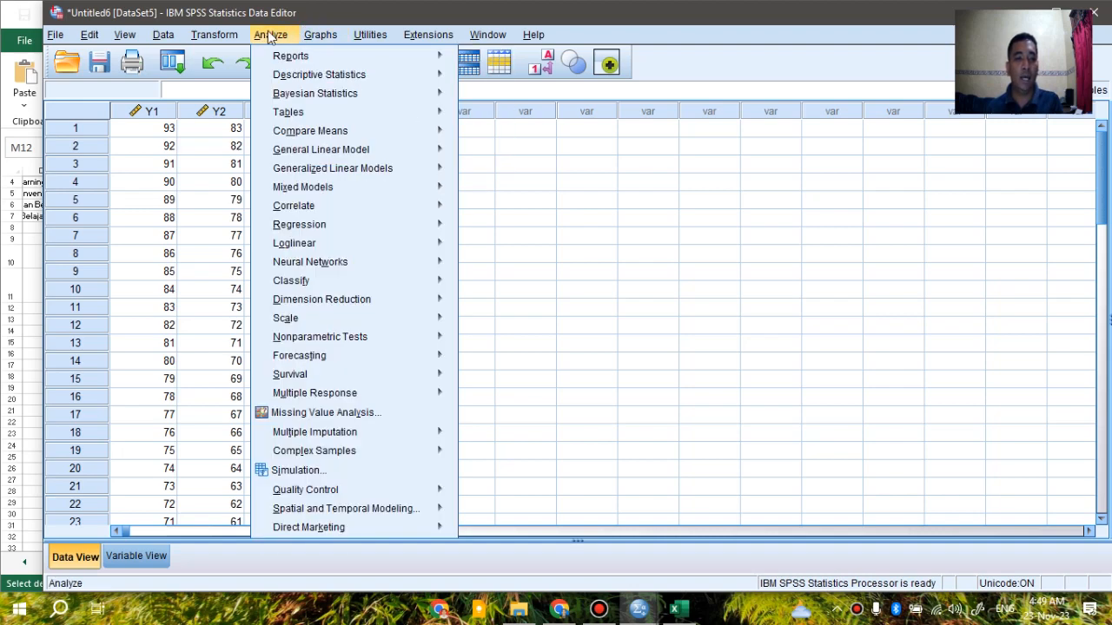
{"action": "mouse_move", "coordinate": [277, 76]}
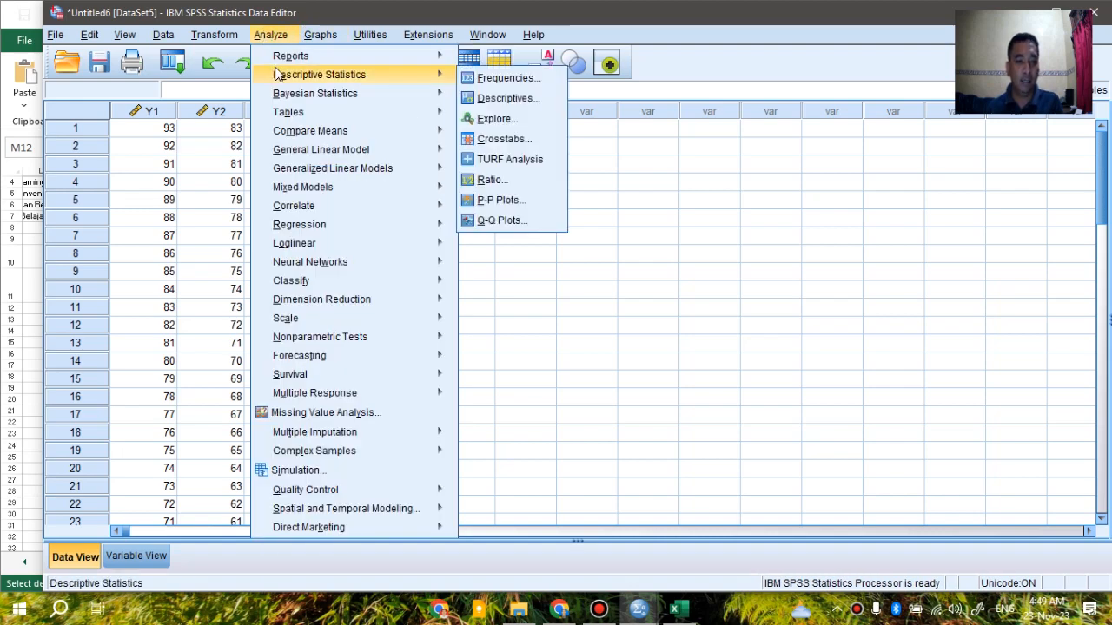
{"action": "left_click", "coordinate": [495, 118]}
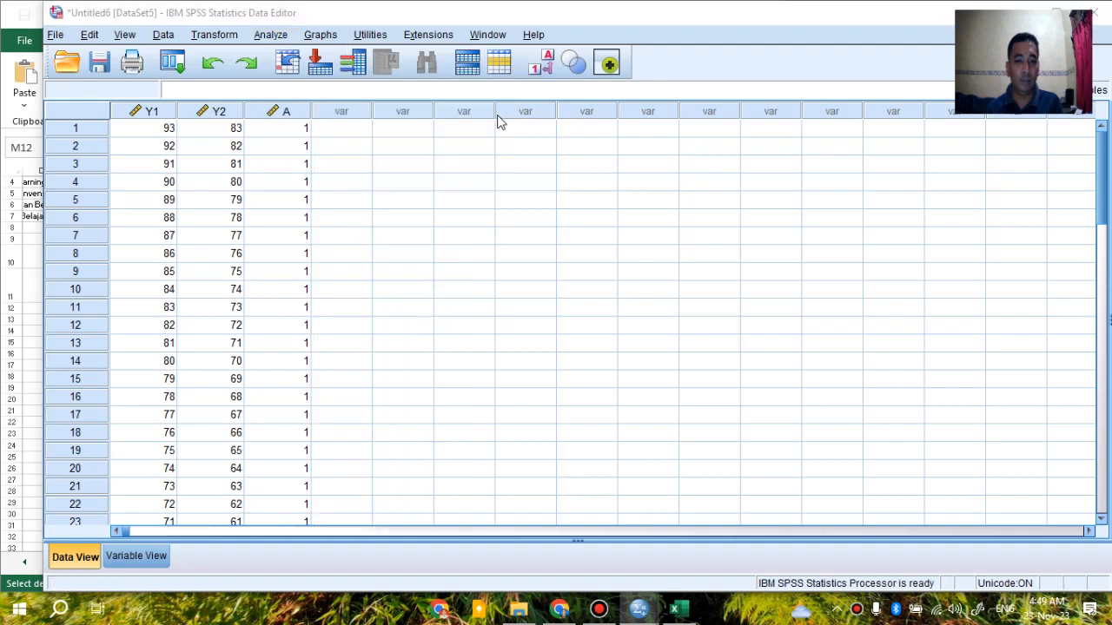
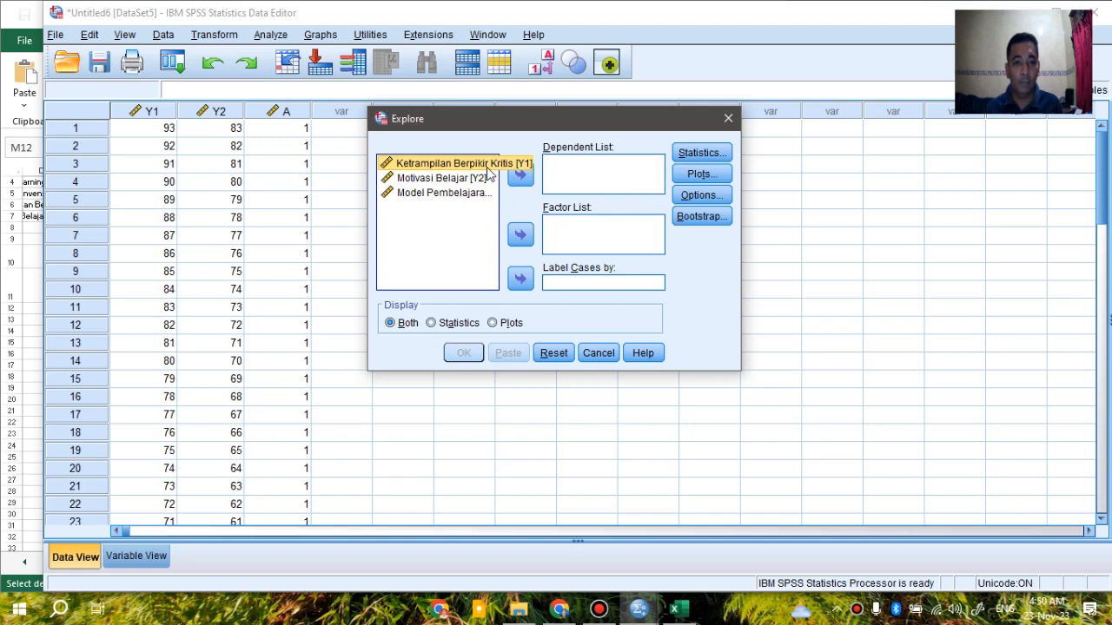
{"action": "left_click", "coordinate": [520, 175]}
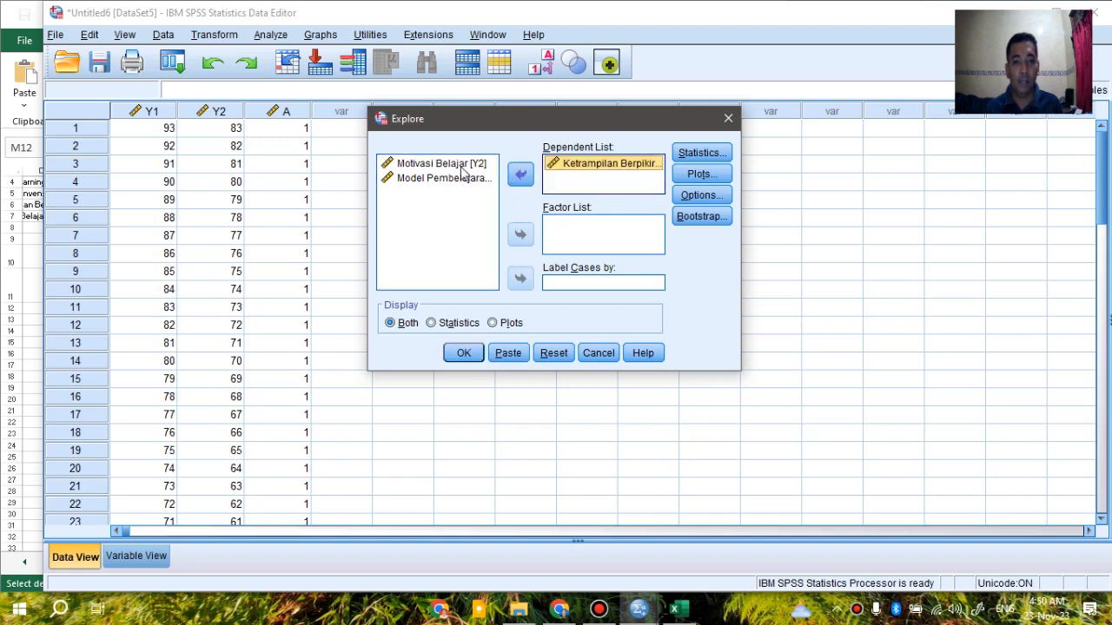
{"action": "left_click", "coordinate": [462, 166]}
{"action": "left_click", "coordinate": [520, 175]}
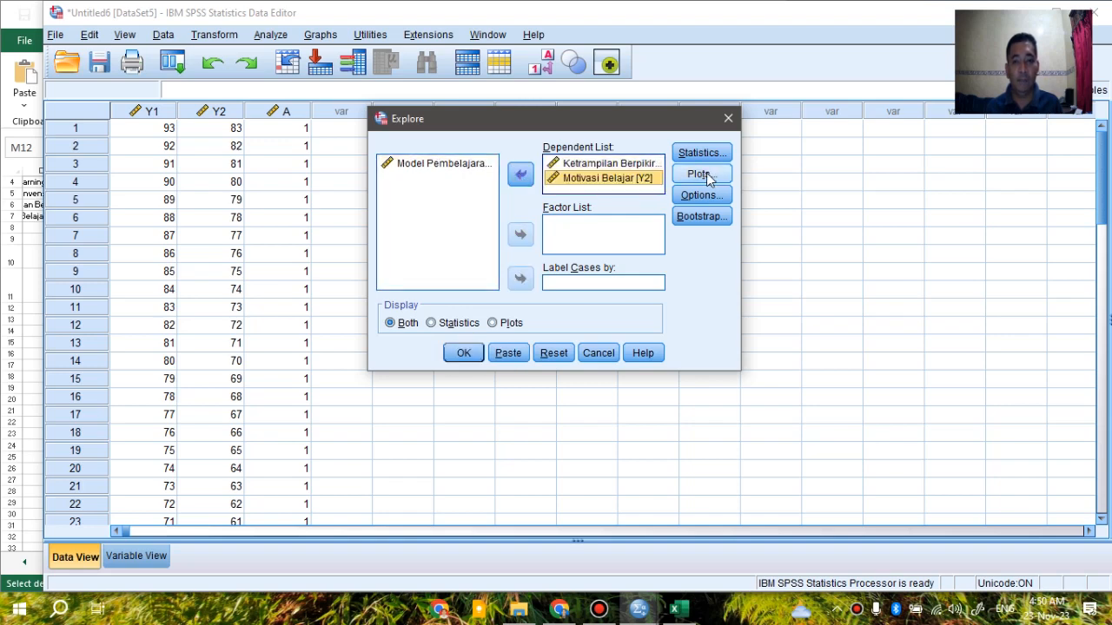
Turn off Stem-and-leaf, enable Normality plots with tests for the Explore plots, and run the analysis
{"action": "left_click", "coordinate": [707, 173]}
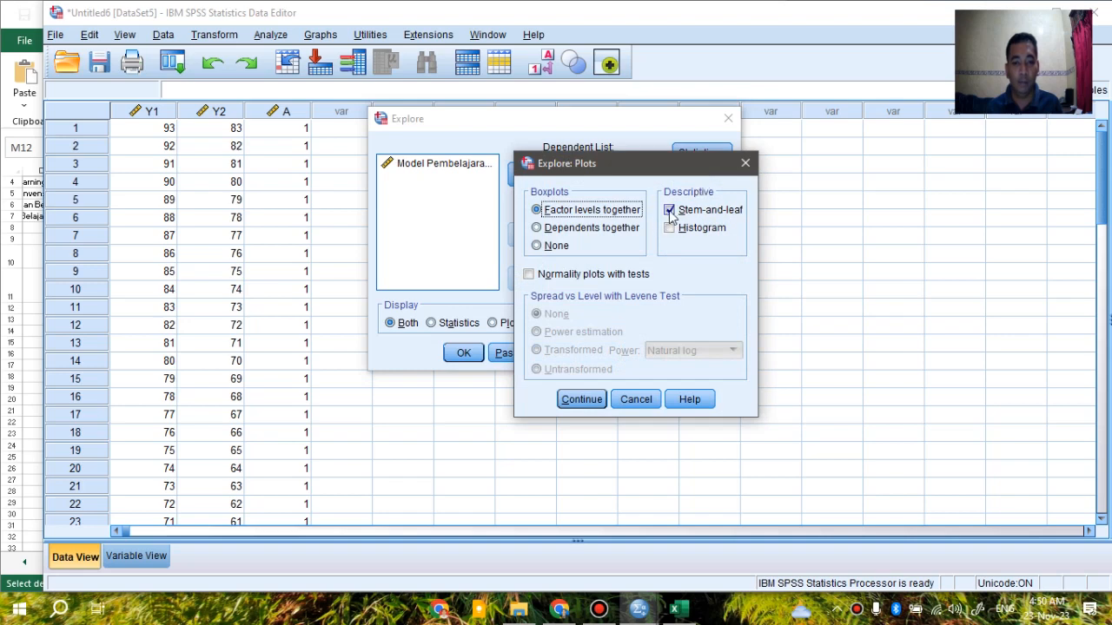
{"action": "left_click", "coordinate": [670, 211]}
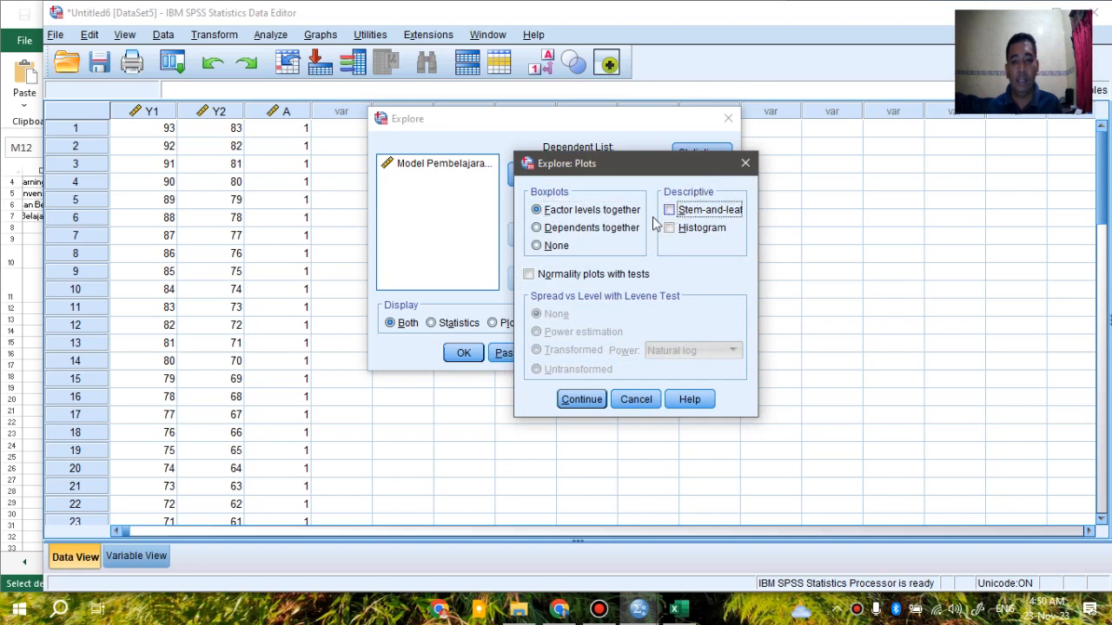
{"action": "left_click", "coordinate": [531, 274]}
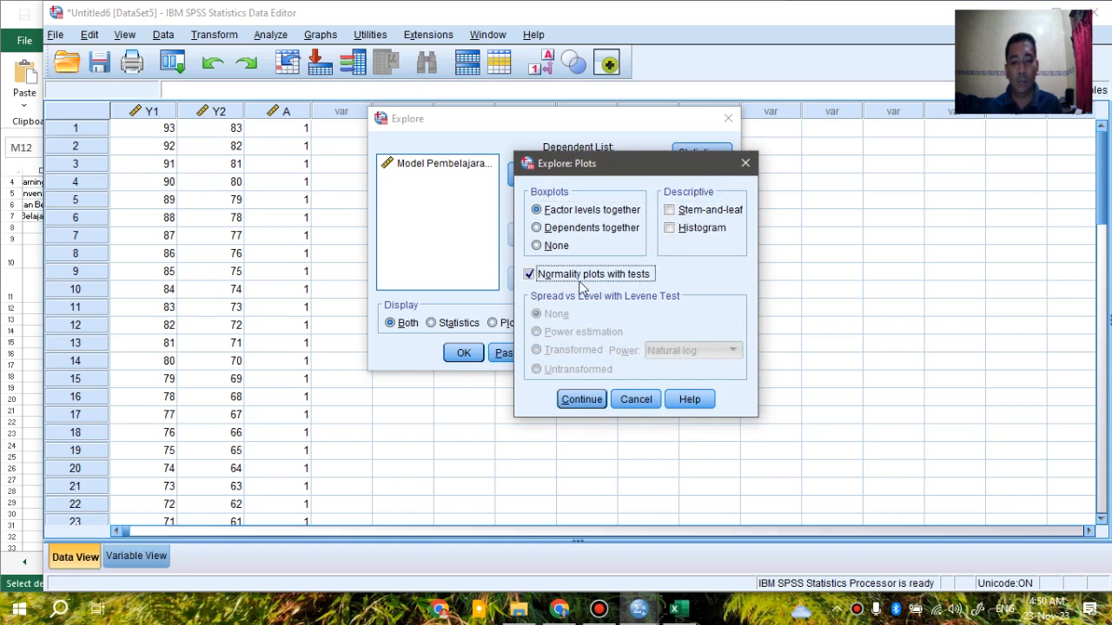
{"action": "left_click", "coordinate": [600, 396]}
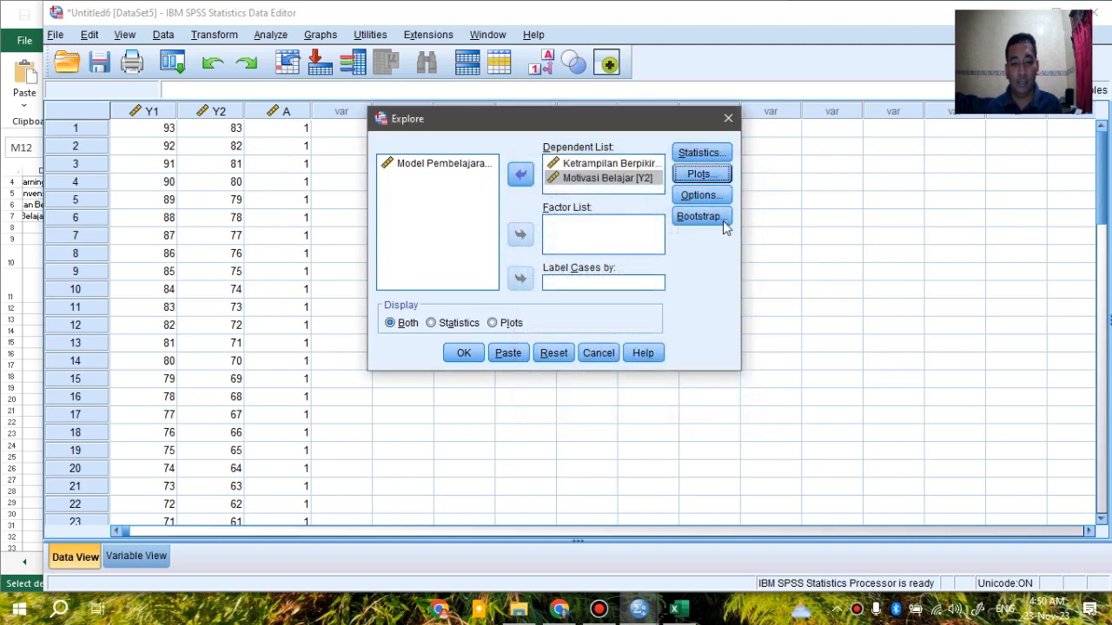
{"action": "left_click", "coordinate": [714, 198]}
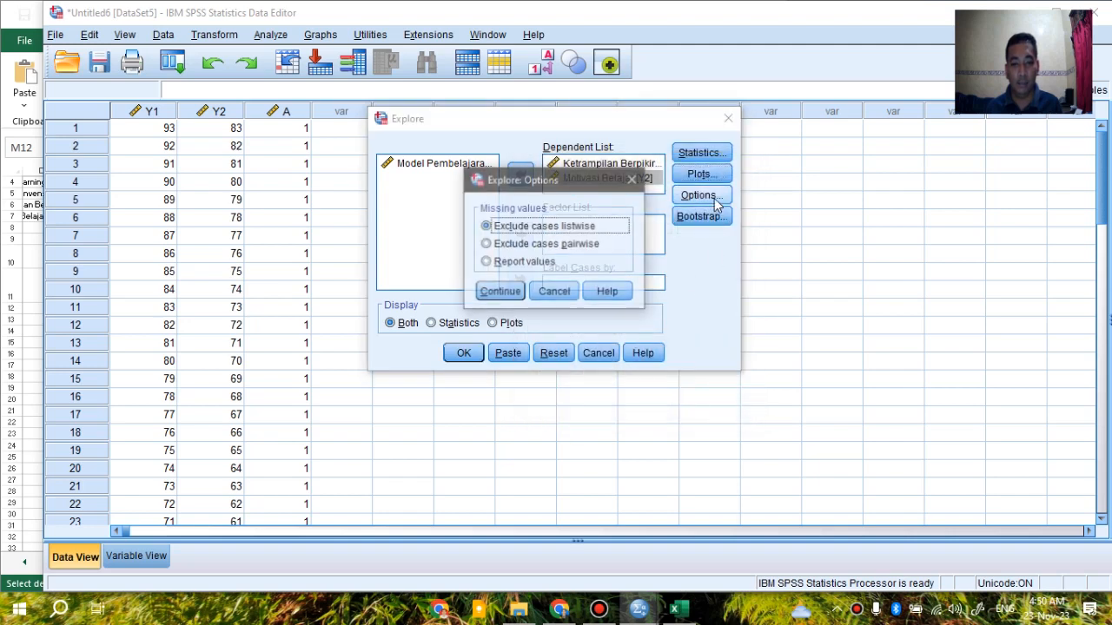
{"action": "left_click", "coordinate": [631, 180]}
{"action": "left_click", "coordinate": [462, 354]}
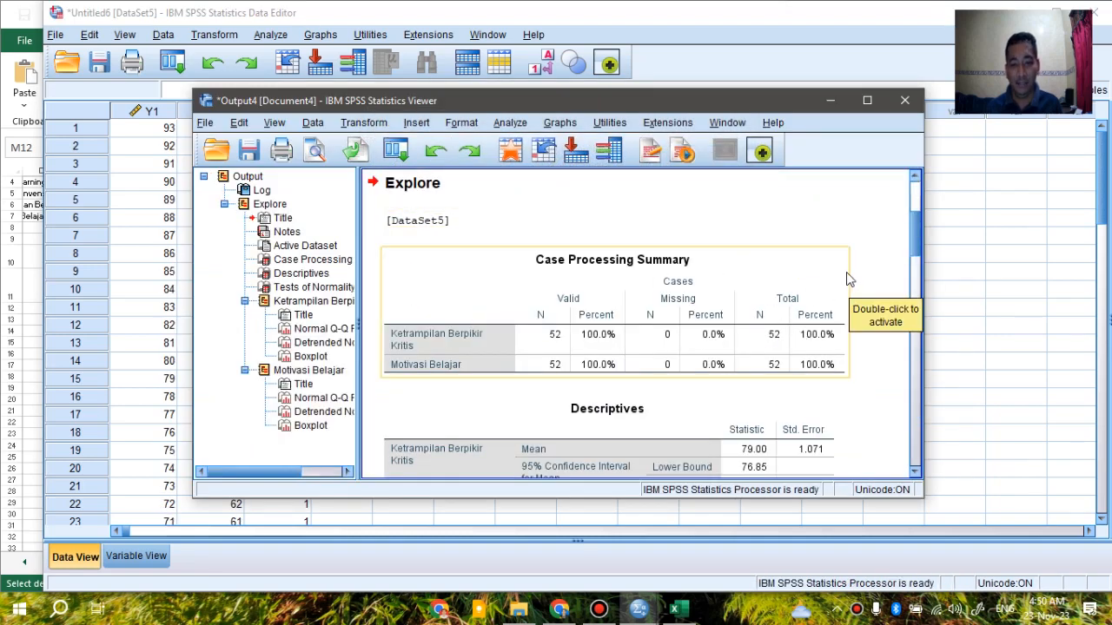
Maximize the output viewer and examine the Case Processing Summary and Descriptives tables for both variables
{"action": "scroll", "coordinate": [865, 286], "scroll_direction": "down", "scroll_amount": 2}
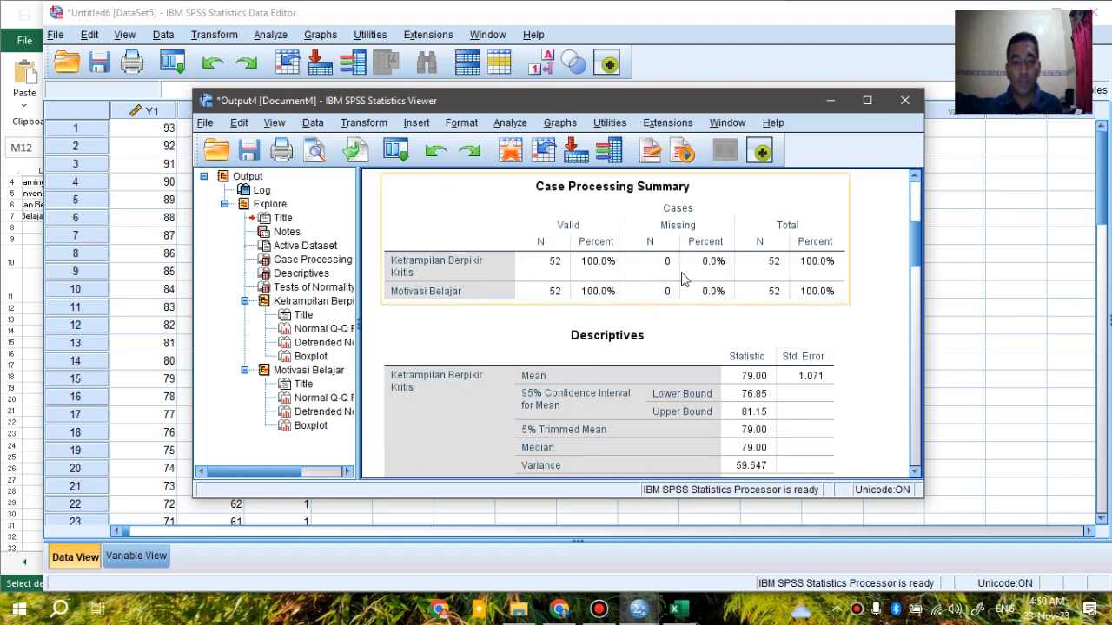
{"action": "scroll", "coordinate": [647, 267], "scroll_direction": "down", "scroll_amount": 4}
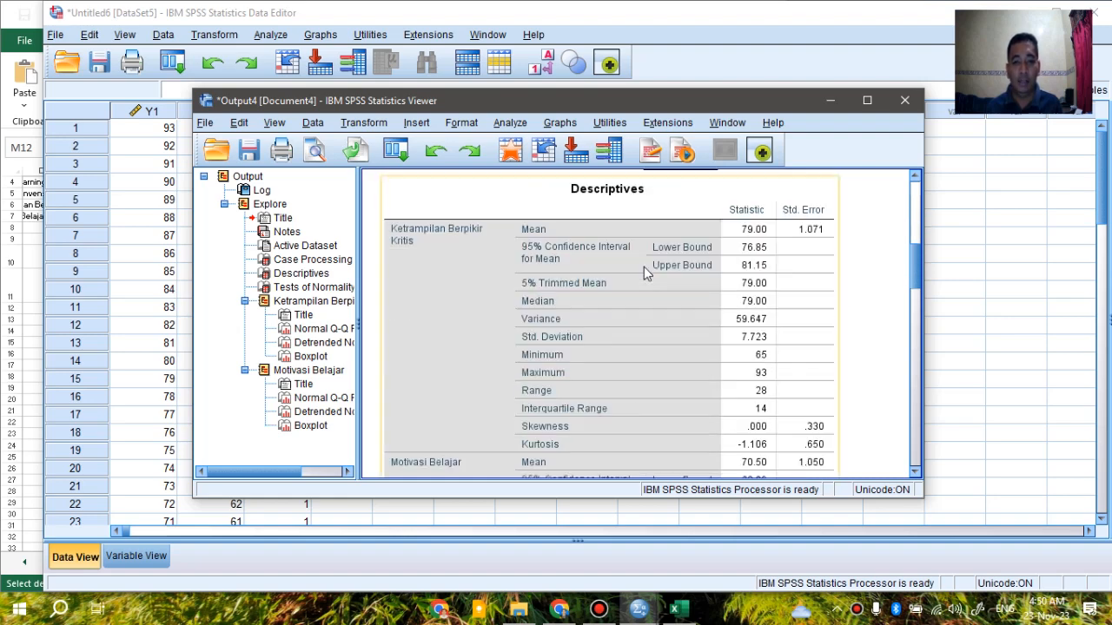
{"action": "double_click", "coordinate": [615, 96]}
{"action": "left_click", "coordinate": [558, 227]}
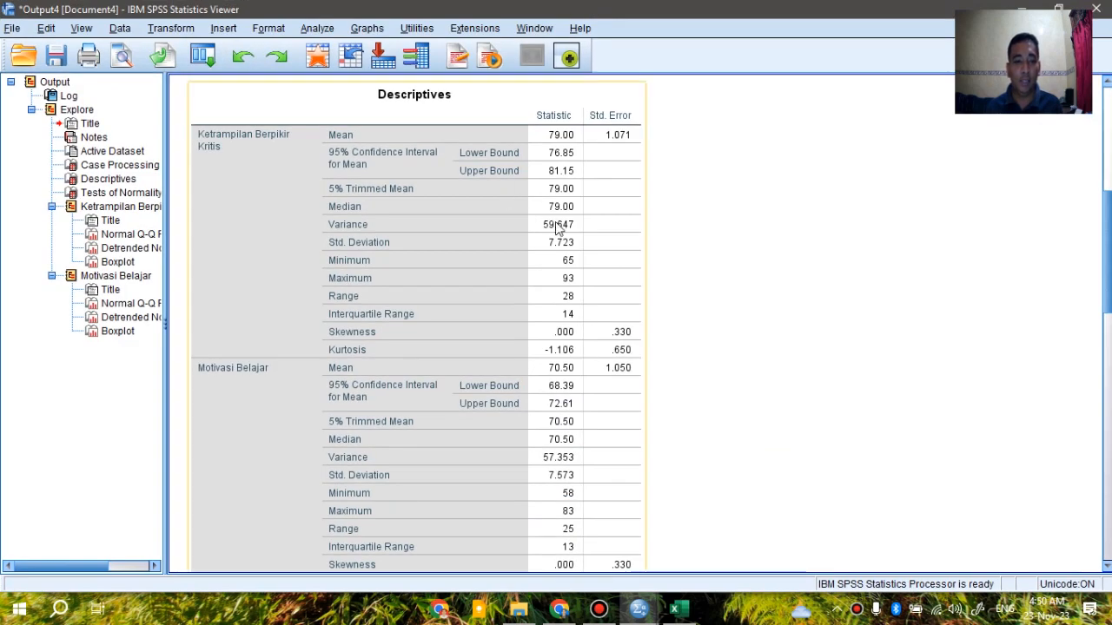
{"action": "scroll", "coordinate": [558, 231], "scroll_direction": "down", "scroll_amount": 2}
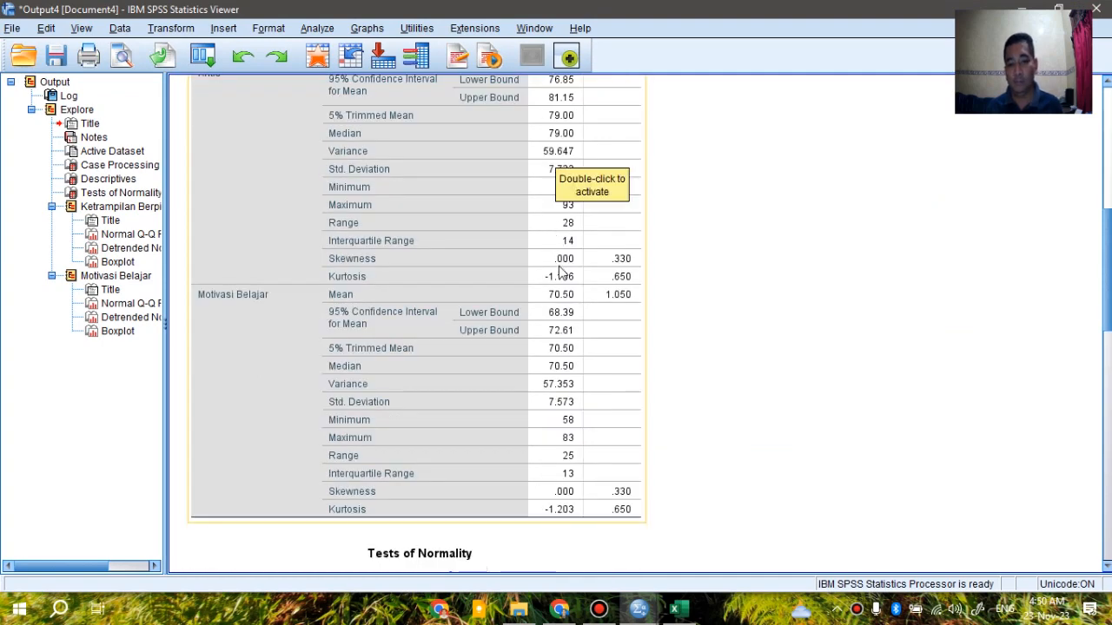
Examine the Kolmogorov-Smirnov and Shapiro-Wilk significance values in the Tests of Normality table, and minimize the output viewer
{"action": "scroll", "coordinate": [558, 233], "scroll_direction": "down", "scroll_amount": 8}
{"action": "left_click", "coordinate": [556, 300]}
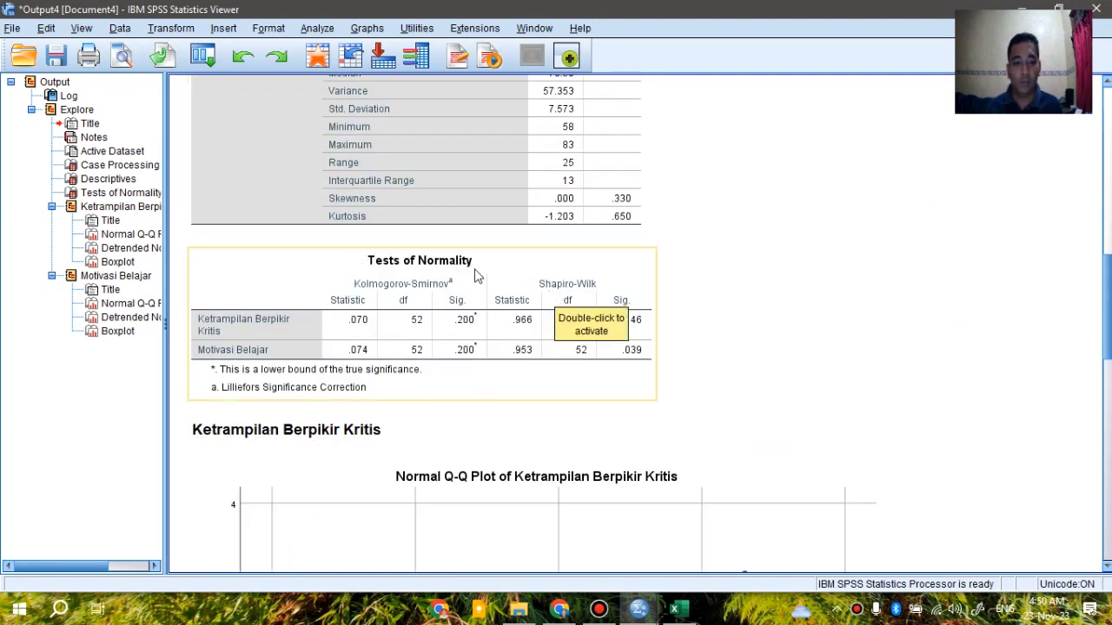
{"action": "scroll", "coordinate": [695, 289], "scroll_direction": "down", "scroll_amount": 2}
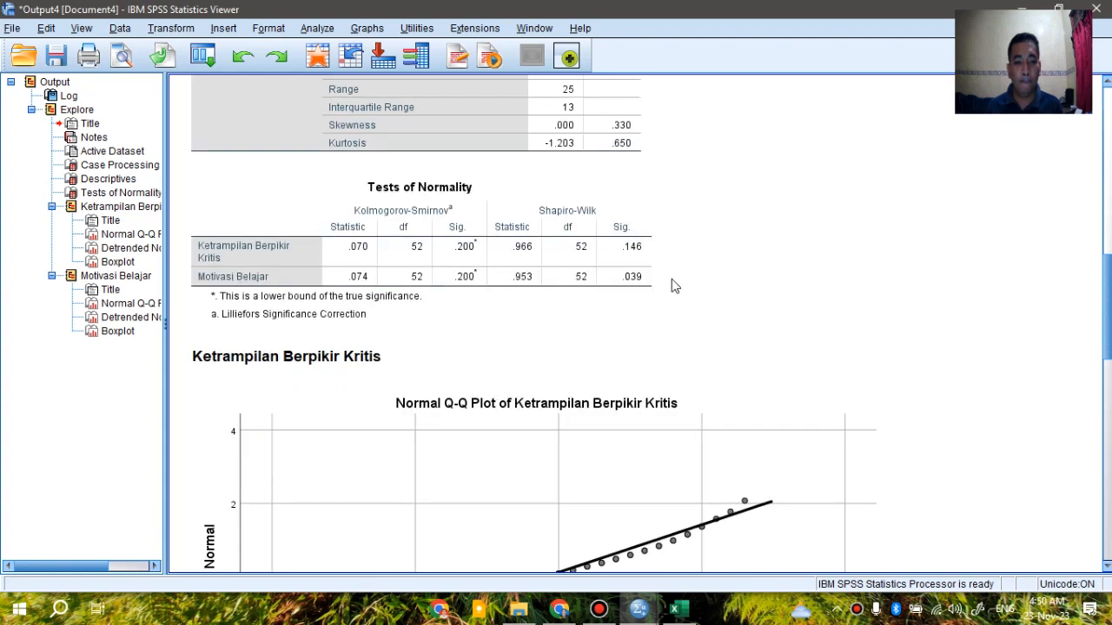
{"action": "scroll", "coordinate": [669, 286], "scroll_direction": "up", "scroll_amount": 2}
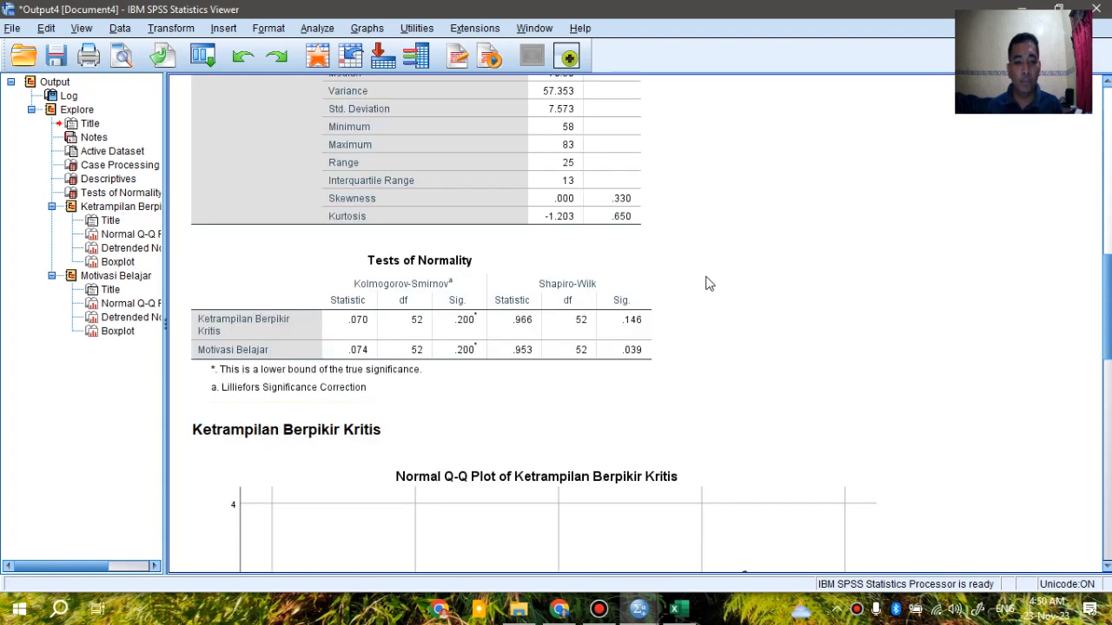
{"action": "scroll", "coordinate": [708, 285], "scroll_direction": "down", "scroll_amount": 2}
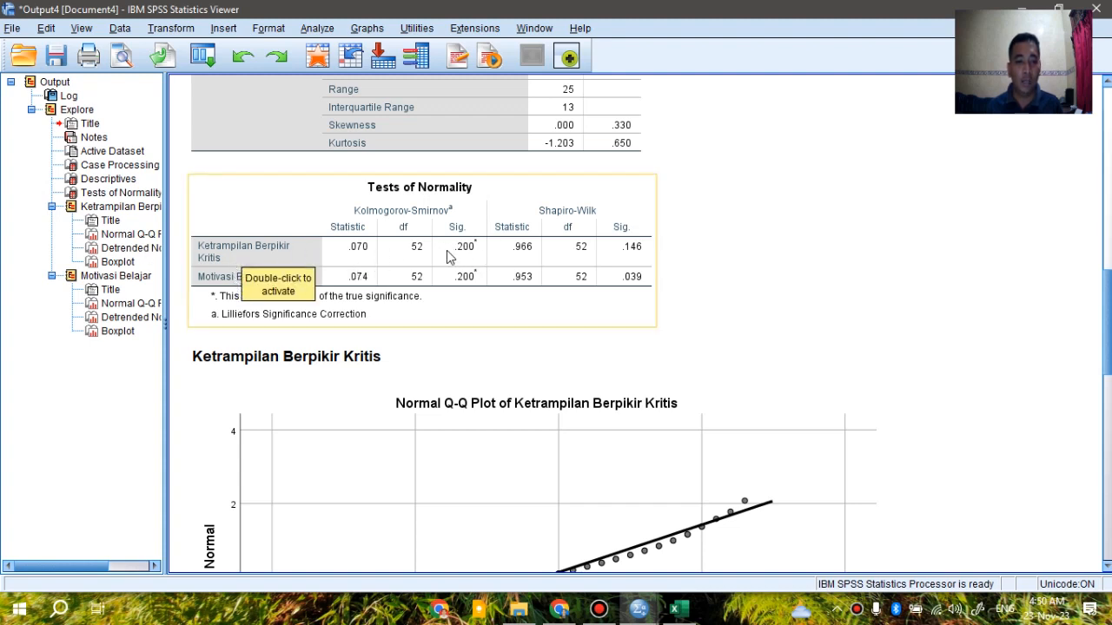
{"action": "left_click", "coordinate": [239, 279]}
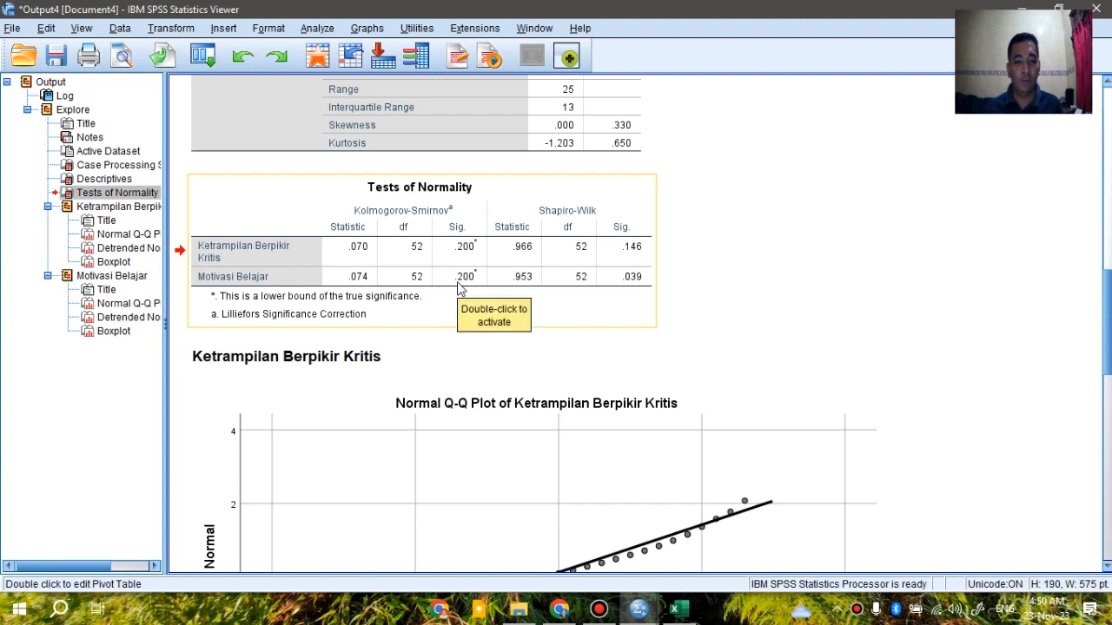
{"action": "left_click", "coordinate": [566, 212]}
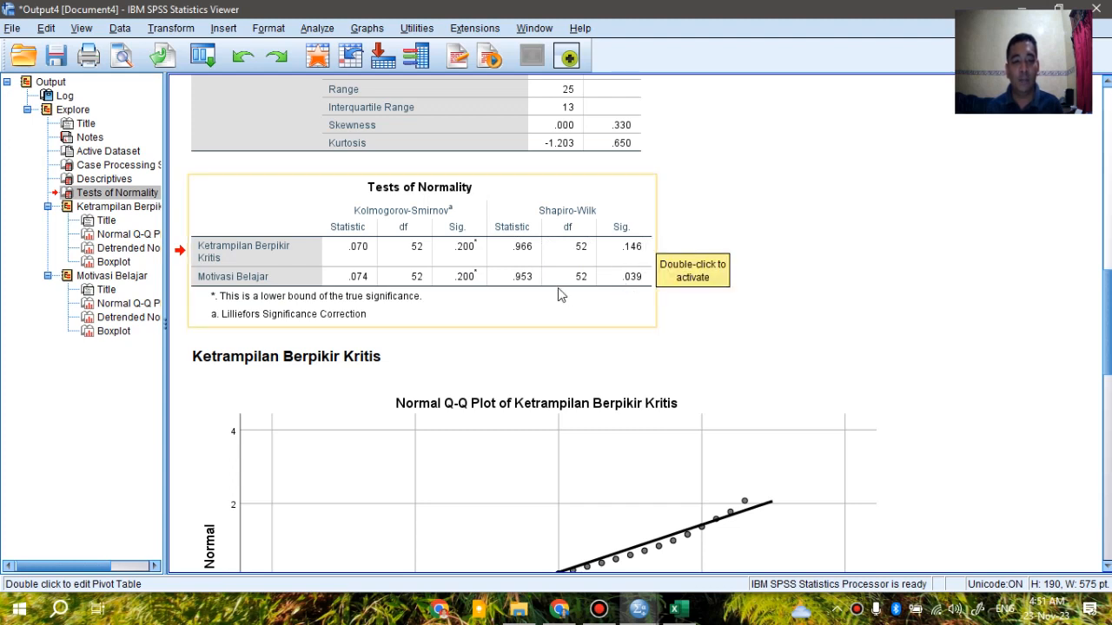
{"action": "left_click", "coordinate": [631, 287]}
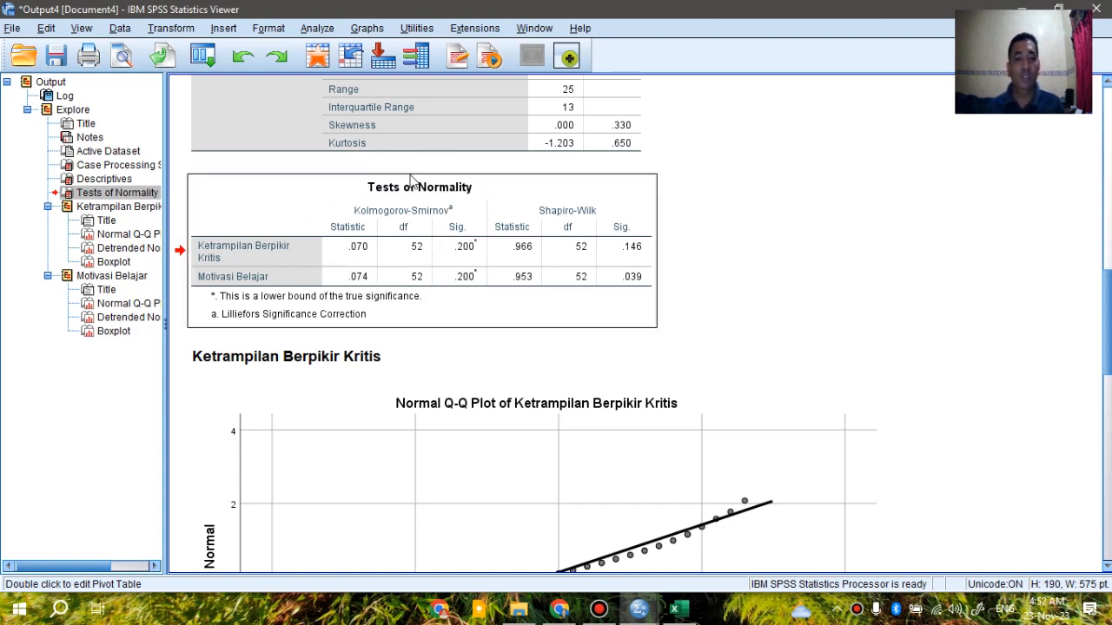
{"action": "left_click", "coordinate": [404, 200]}
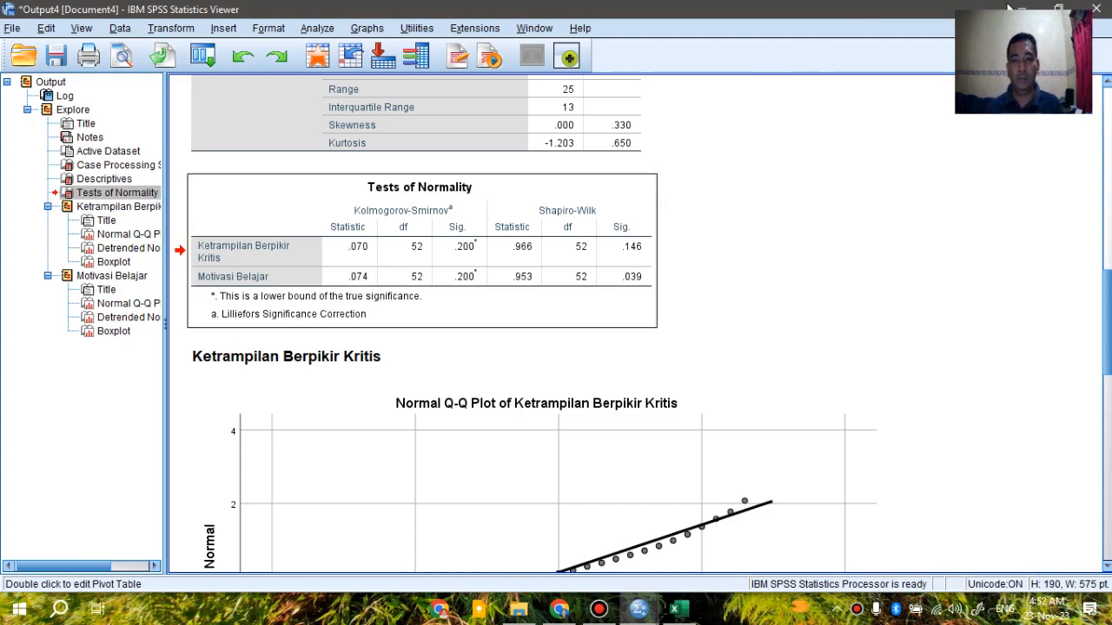
{"action": "left_click_drag", "start_coordinate": [791, 14], "coordinate": [730, 69]}
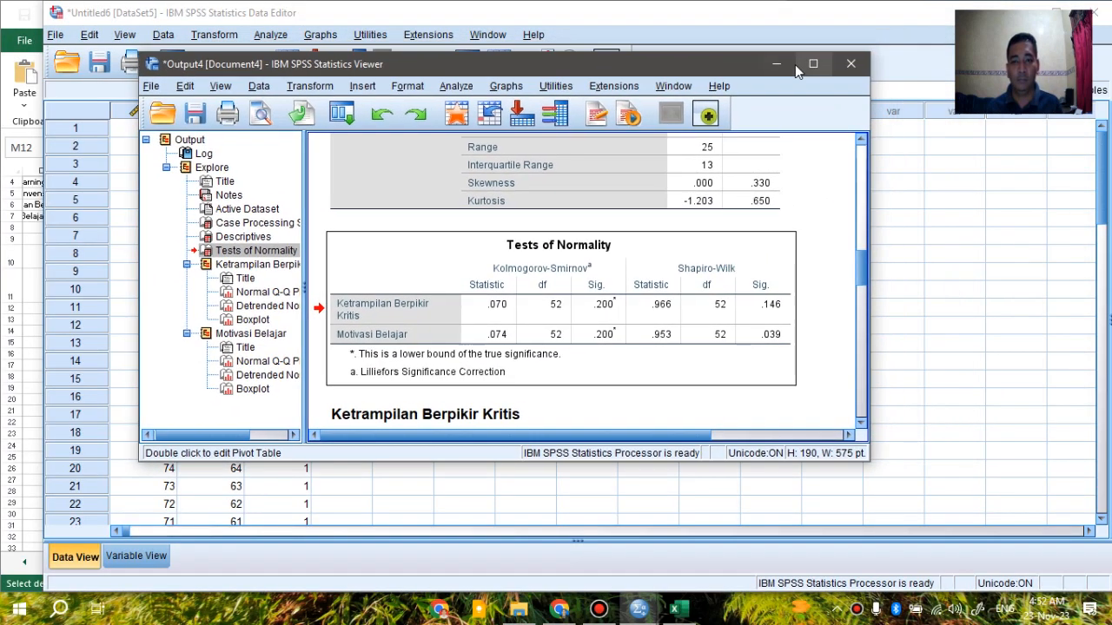
{"action": "left_click", "coordinate": [778, 65]}
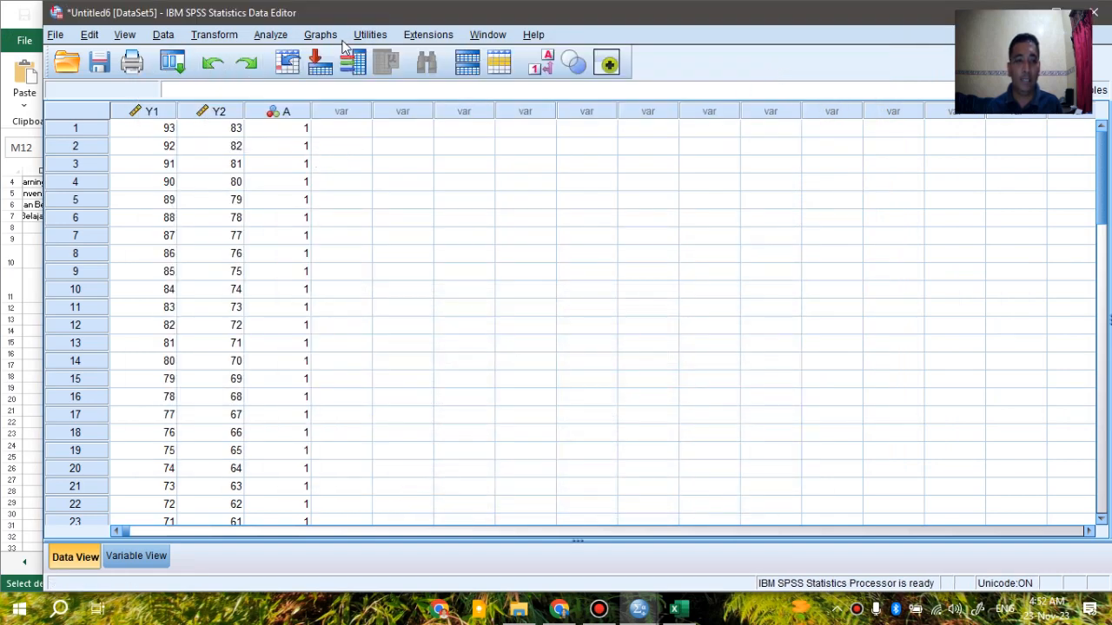
{"action": "left_click", "coordinate": [270, 36]}
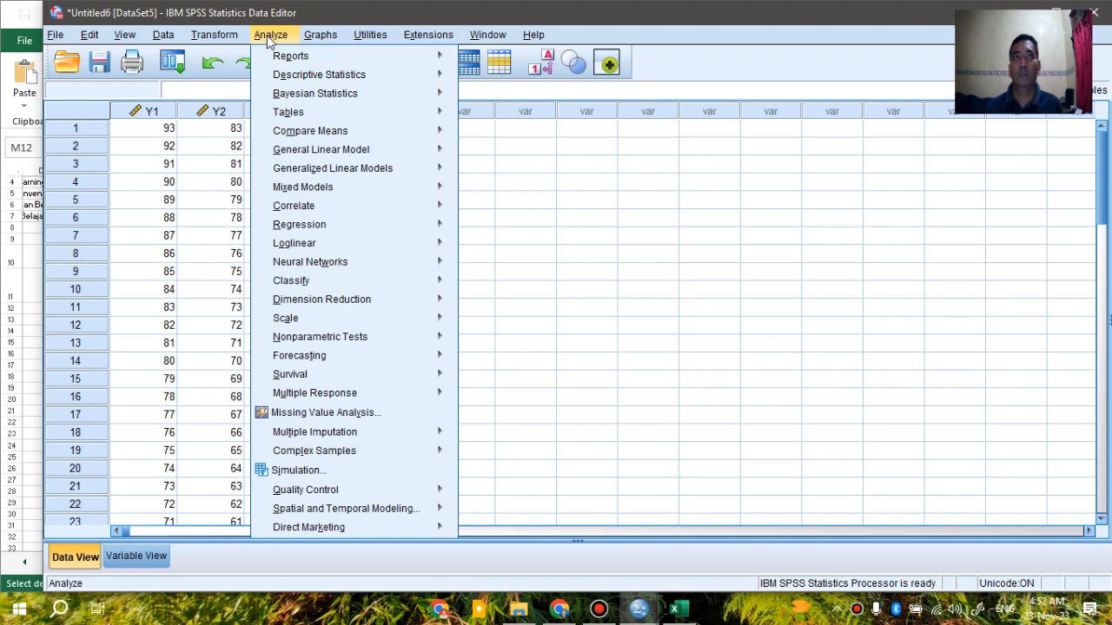
{"action": "left_click", "coordinate": [14, 149]}
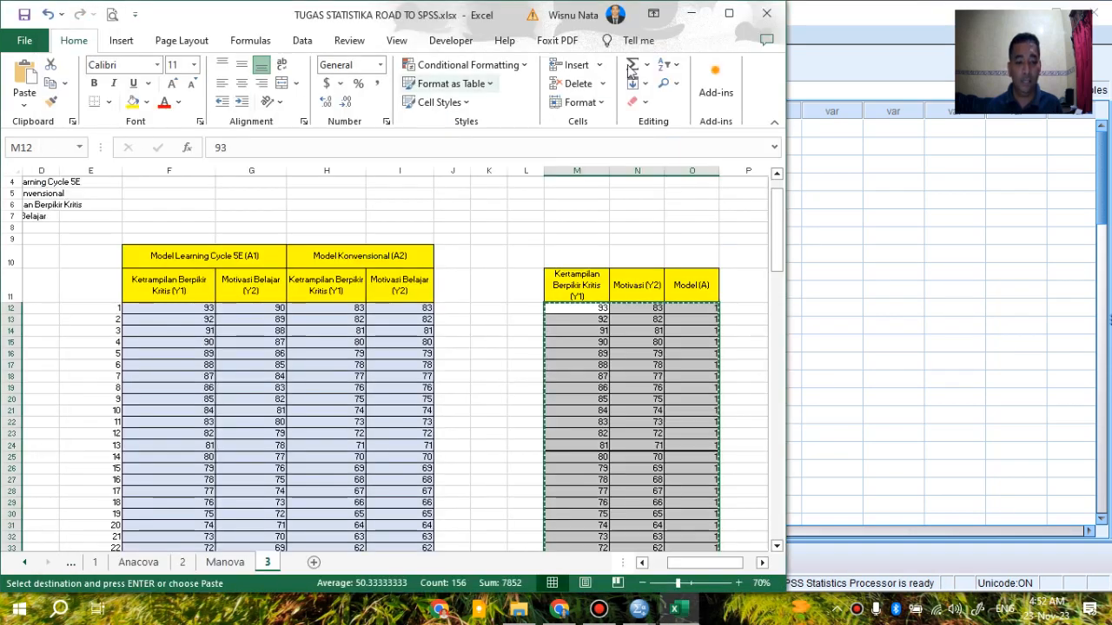
{"action": "left_click", "coordinate": [815, 15]}
Set up a Multivariate general linear model with Ketrampilan Berpikir Kritis [Y1] and Motivasi Belajar [Y2] as dependent variables
{"action": "left_click", "coordinate": [280, 36]}
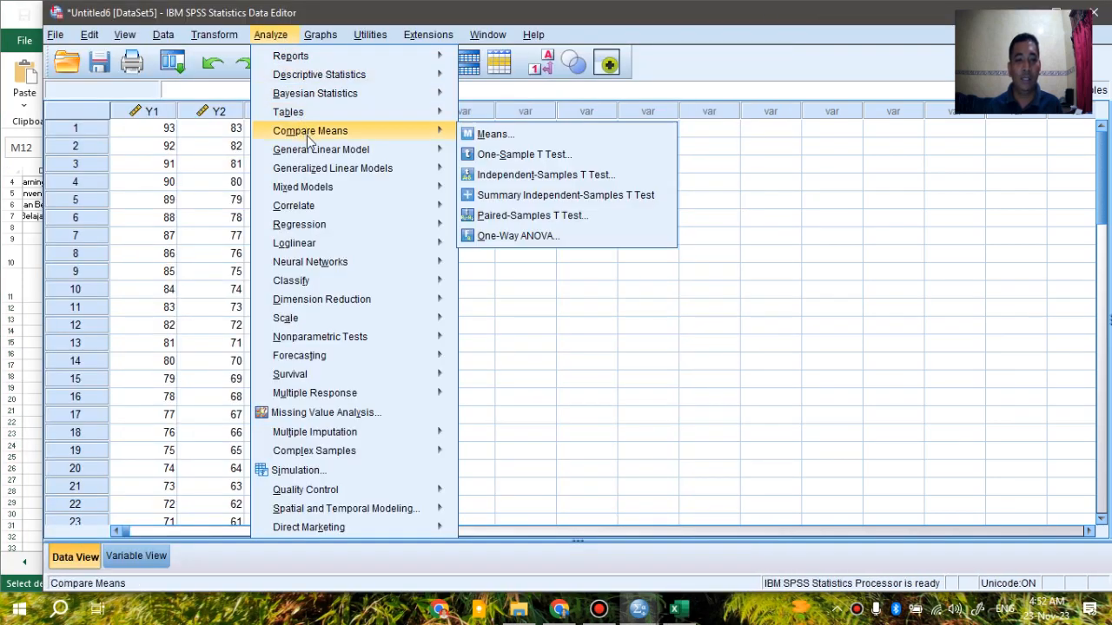
{"action": "mouse_move", "coordinate": [317, 156]}
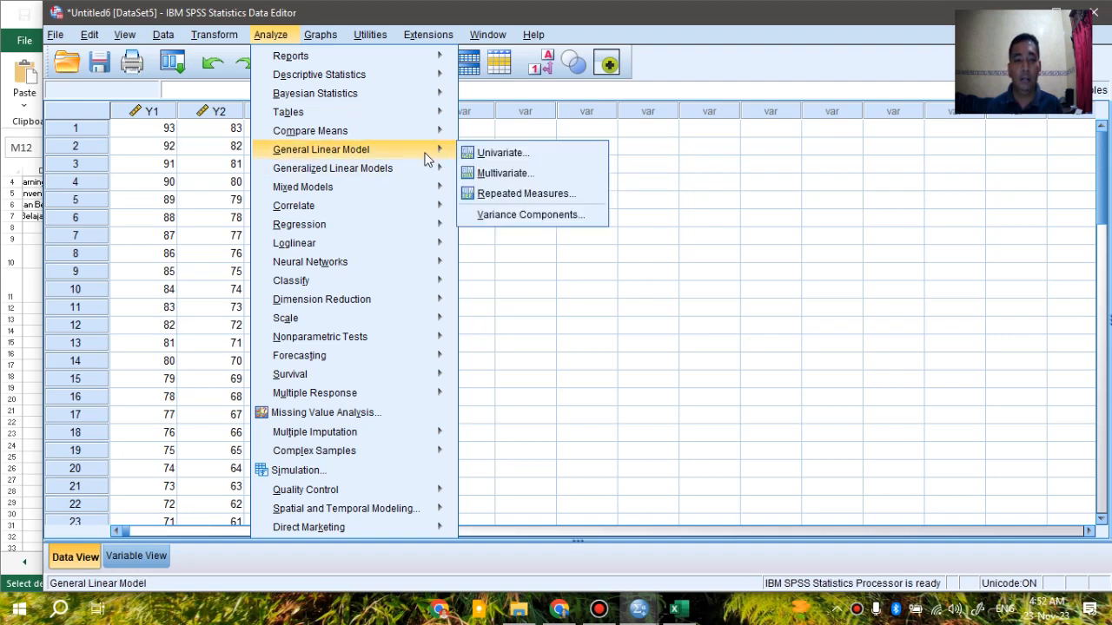
{"action": "left_click", "coordinate": [483, 173]}
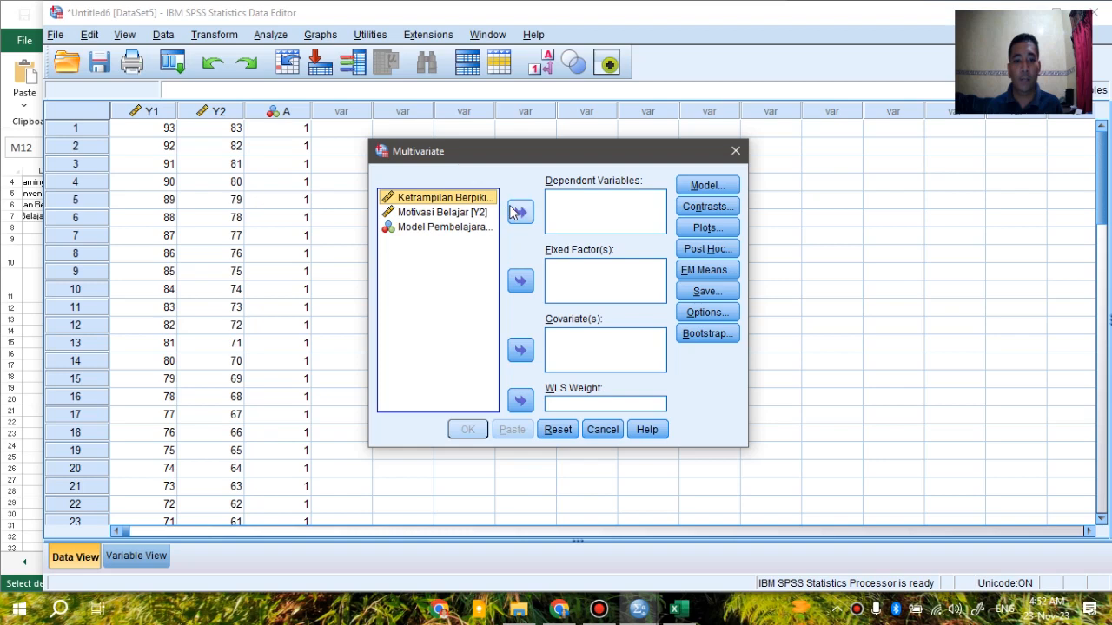
{"action": "left_click", "coordinate": [516, 212]}
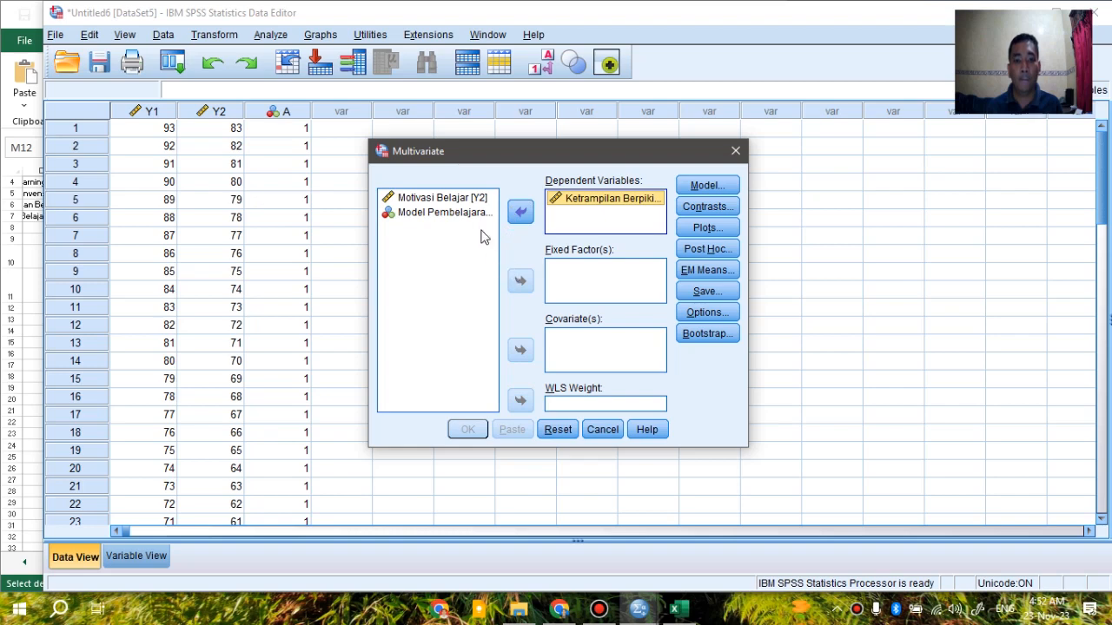
{"action": "left_click", "coordinate": [473, 199]}
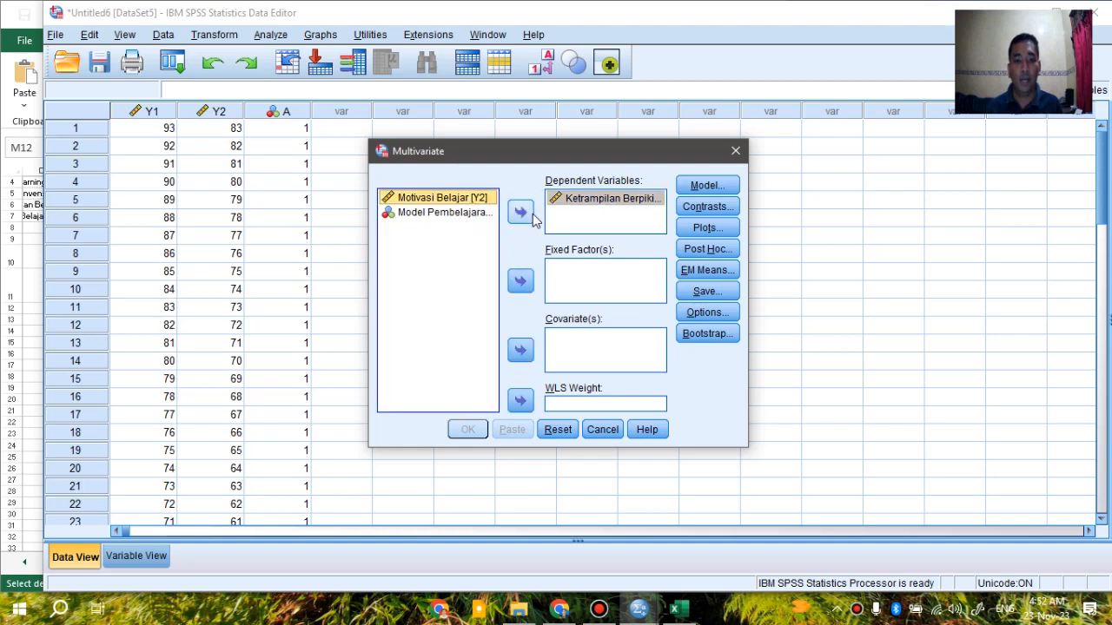
{"action": "left_click", "coordinate": [521, 212]}
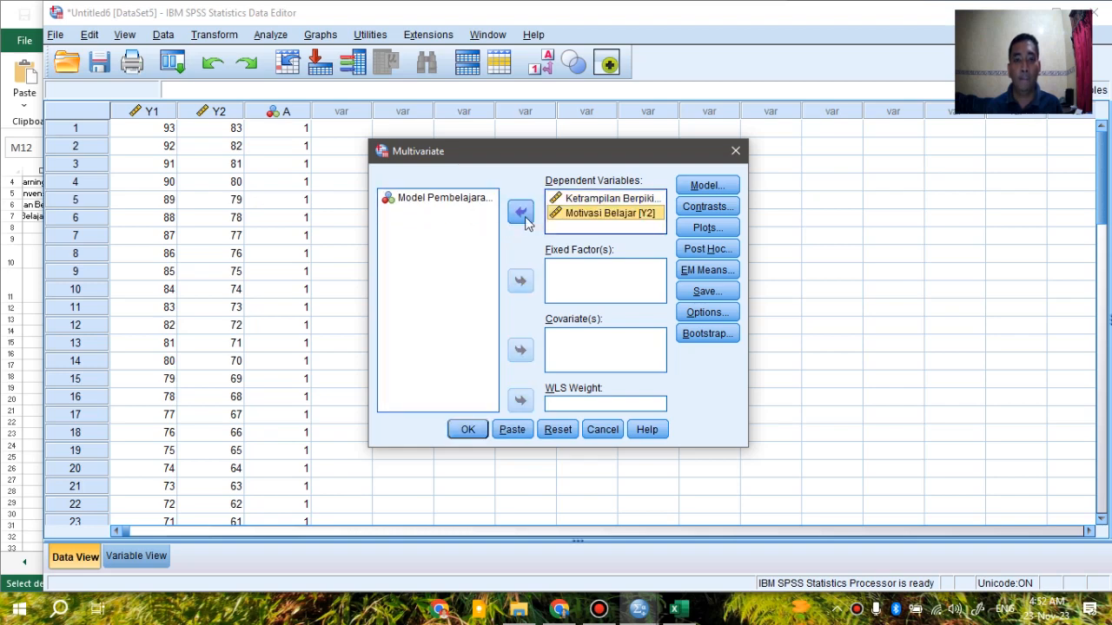
{"action": "left_click", "coordinate": [463, 201]}
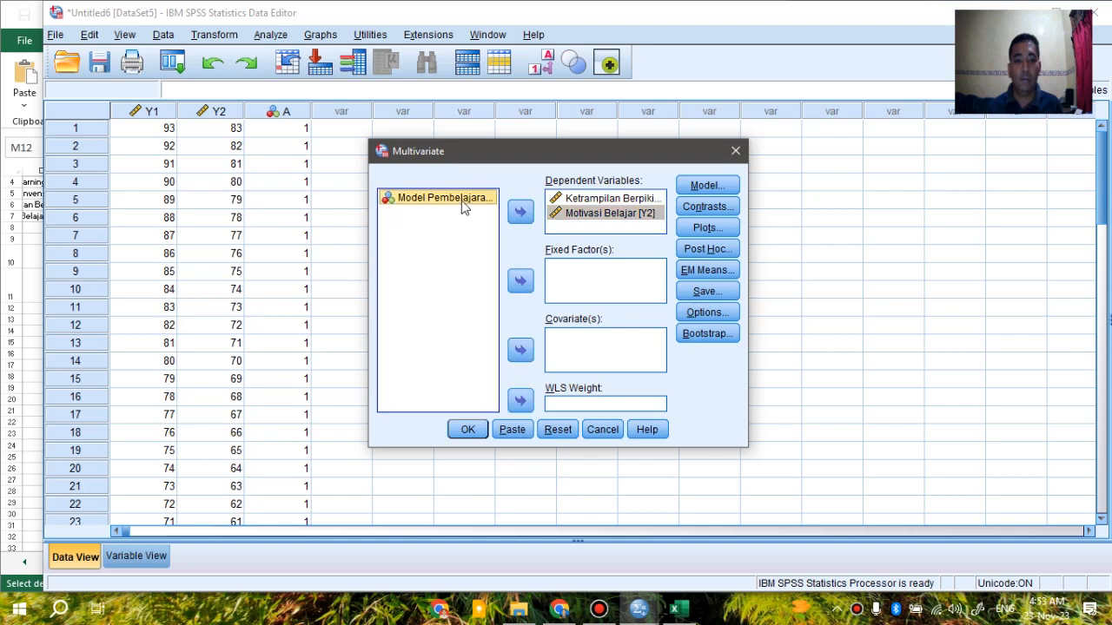
{"action": "left_click", "coordinate": [521, 351]}
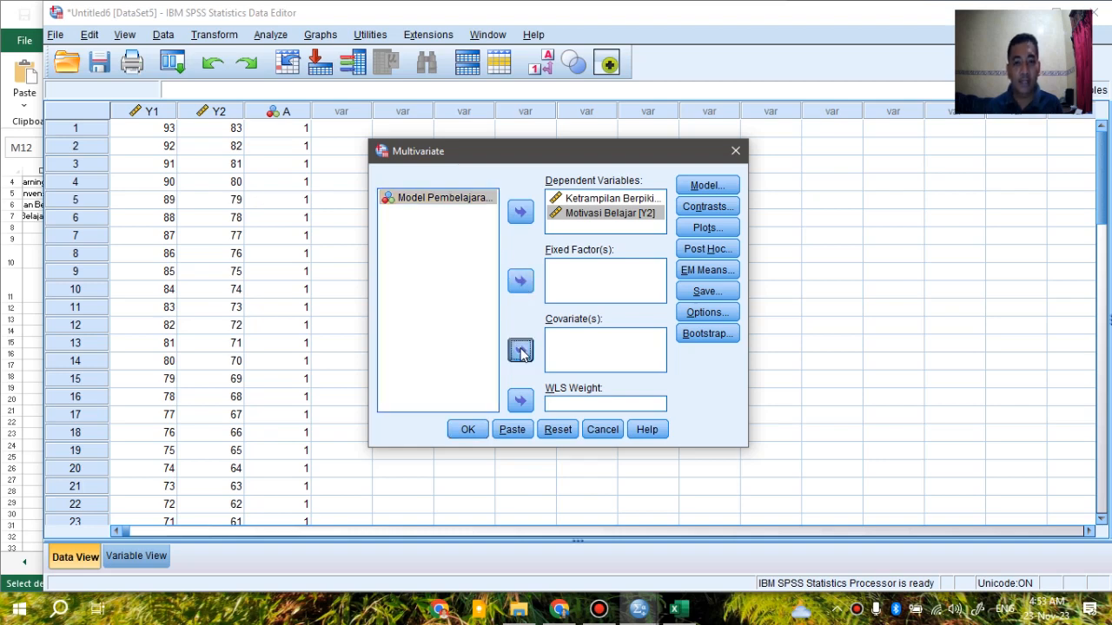
{"action": "left_click", "coordinate": [520, 351]}
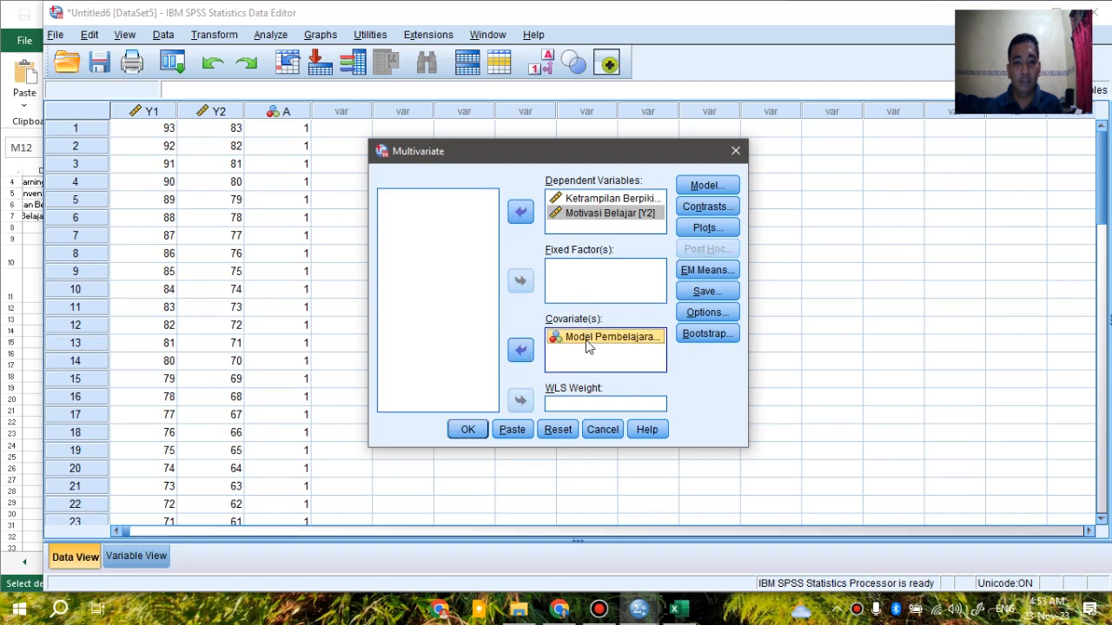
{"action": "left_click", "coordinate": [705, 228]}
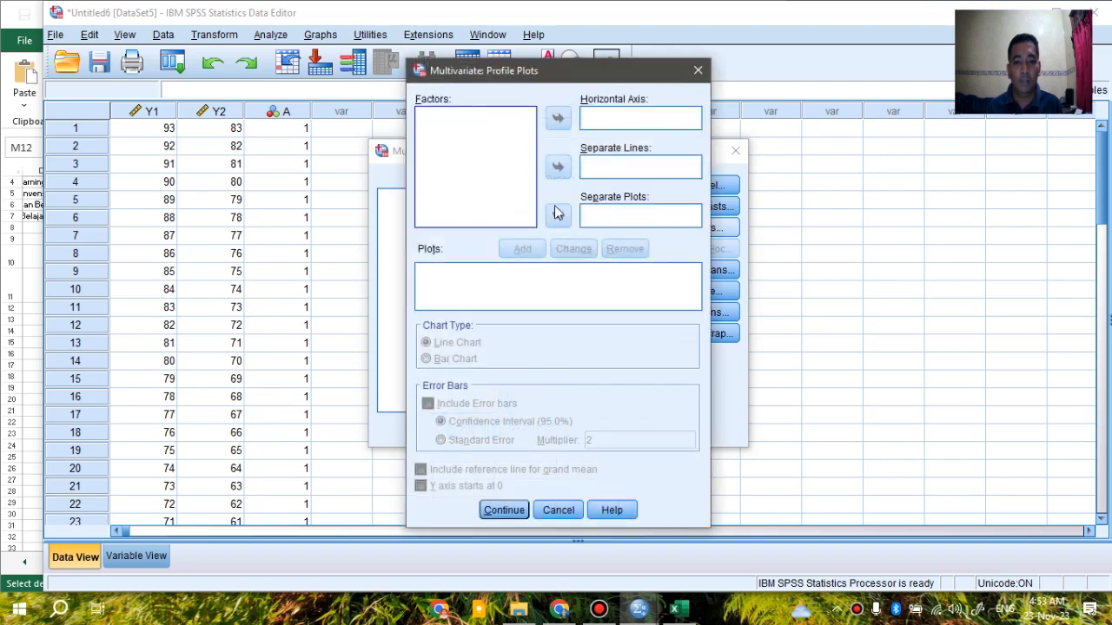
{"action": "left_click", "coordinate": [697, 71]}
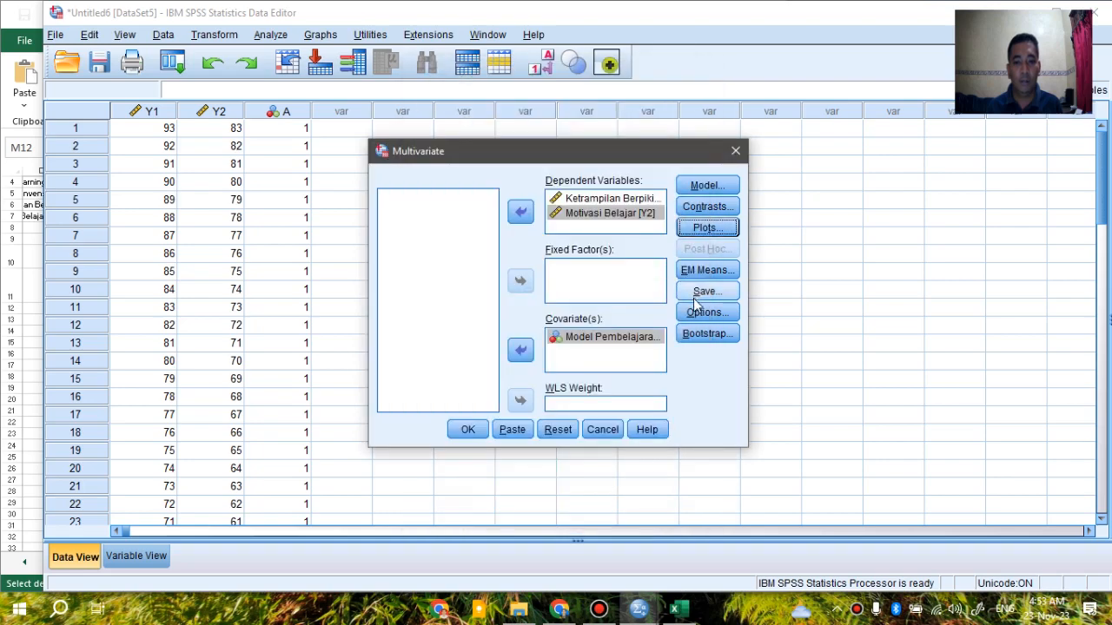
{"action": "left_click", "coordinate": [698, 314]}
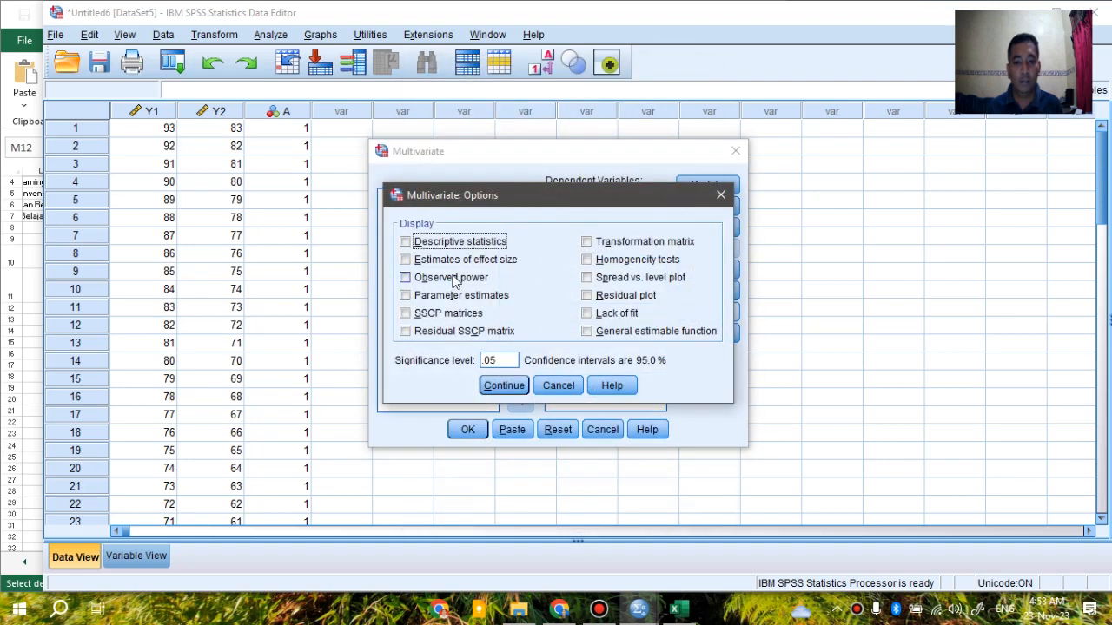
{"action": "left_click", "coordinate": [721, 194]}
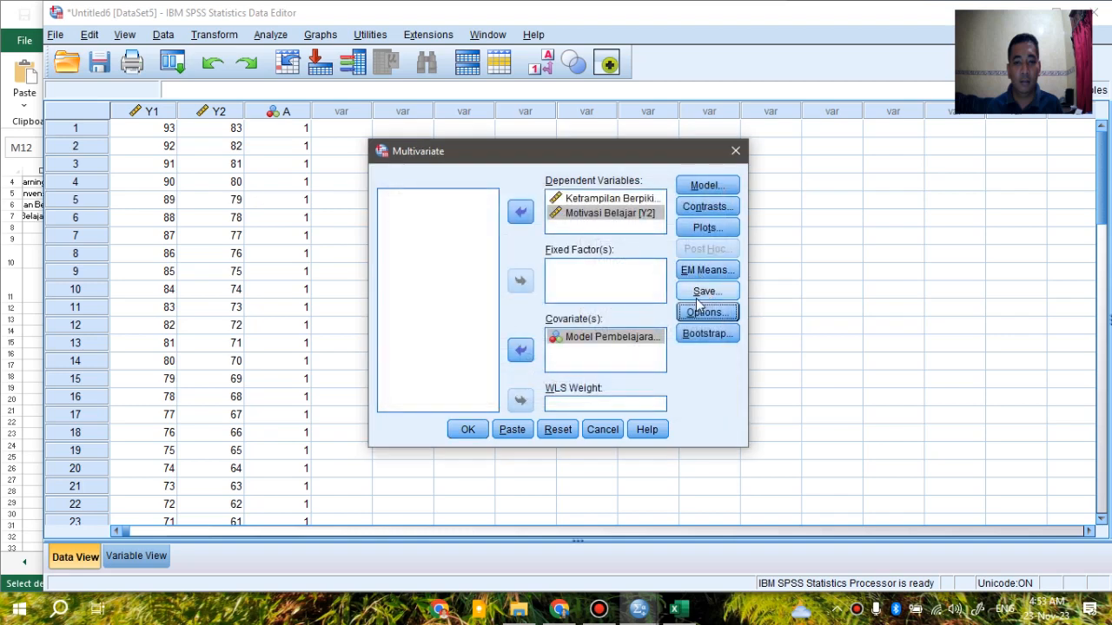
{"action": "left_click", "coordinate": [522, 350]}
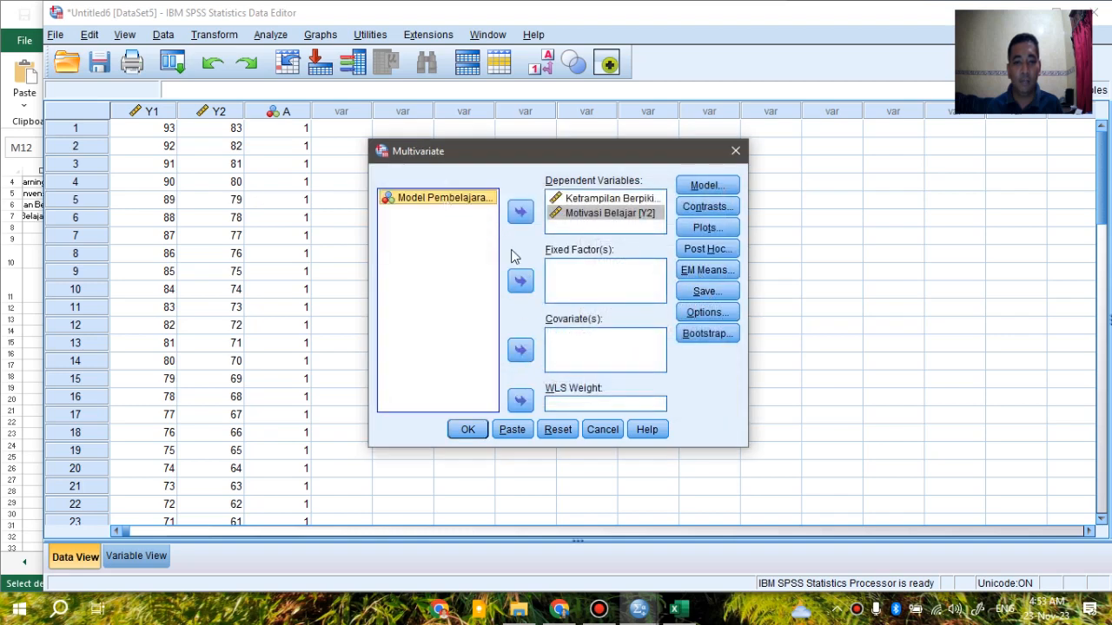
Set Model Pembelajaran [A] as the fixed factor and request the Bonferroni post hoc test for A
{"action": "left_click", "coordinate": [520, 280]}
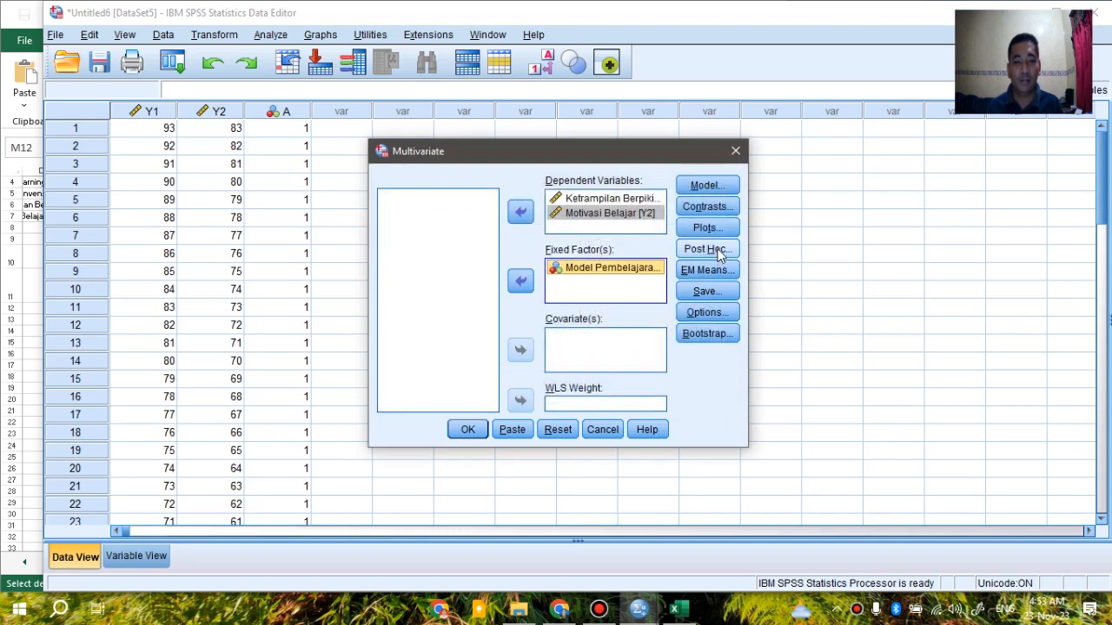
{"action": "left_click", "coordinate": [709, 249]}
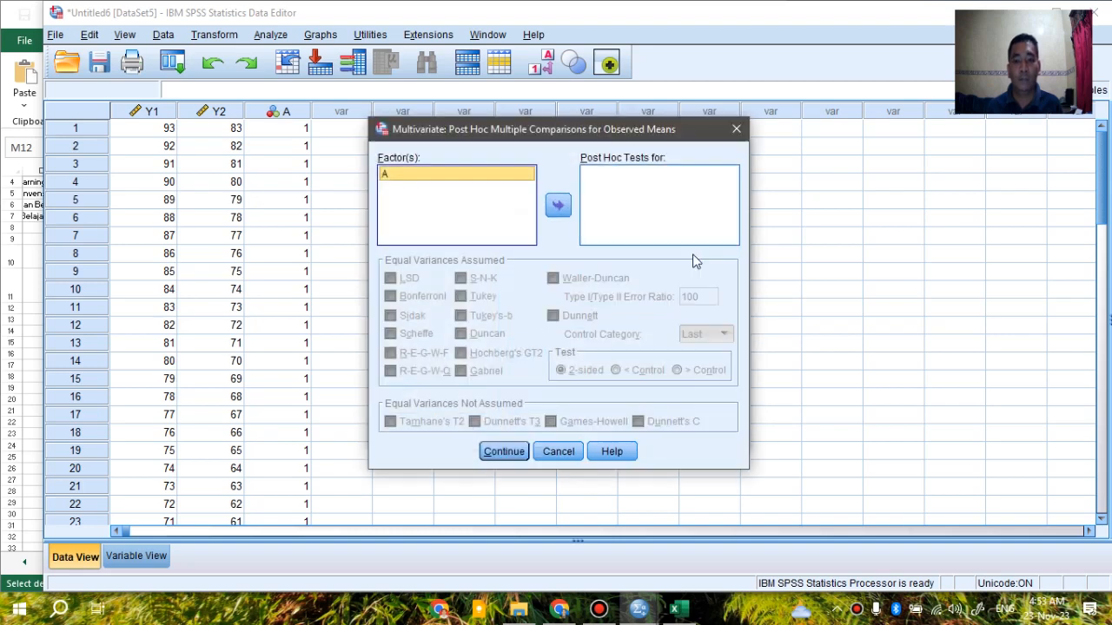
{"action": "left_click", "coordinate": [557, 207]}
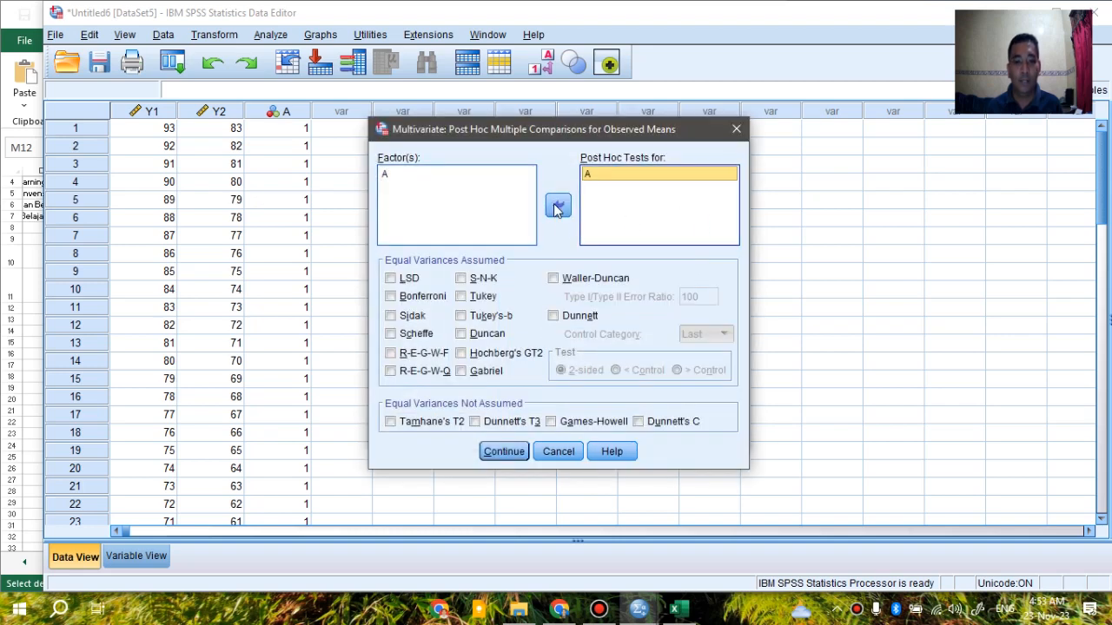
{"action": "left_click", "coordinate": [391, 297]}
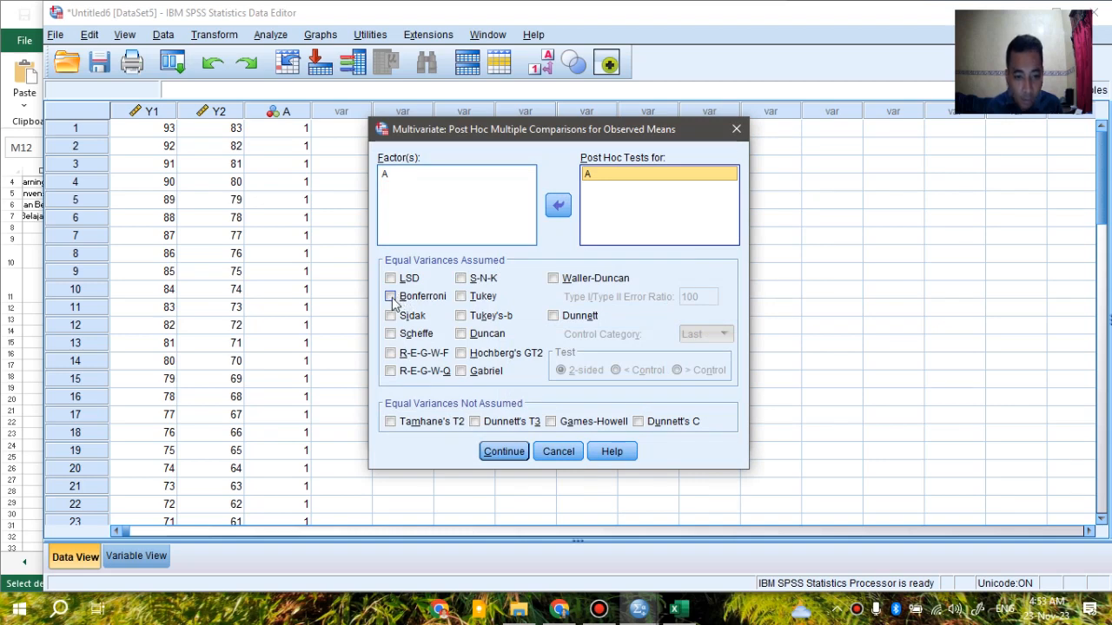
{"action": "left_click", "coordinate": [391, 297]}
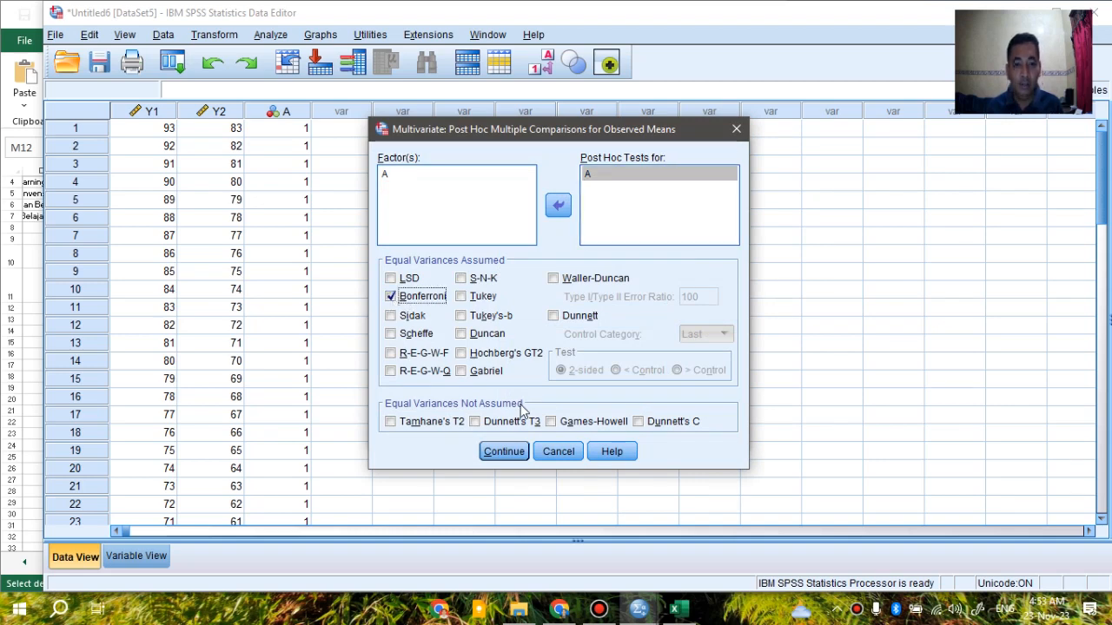
{"action": "left_click", "coordinate": [501, 451]}
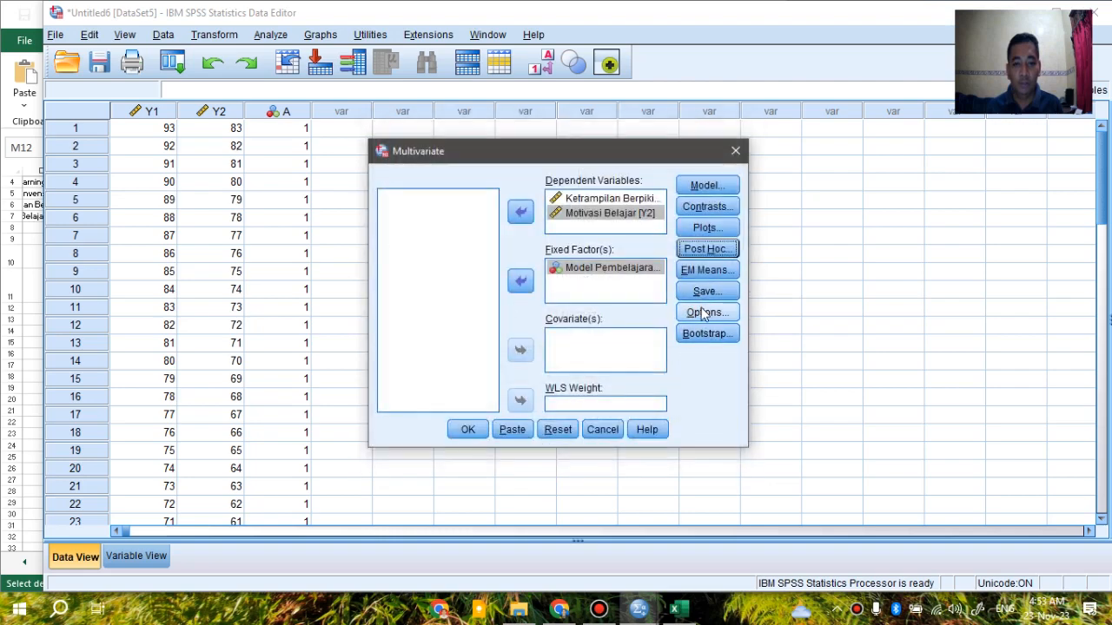
{"action": "left_click", "coordinate": [708, 311]}
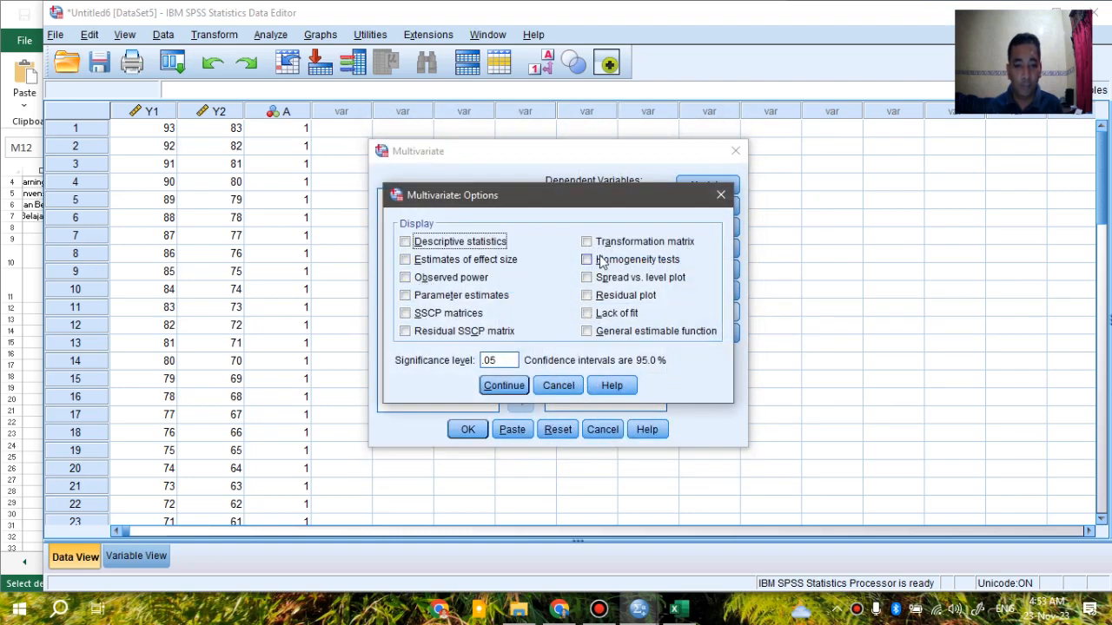
{"action": "left_click", "coordinate": [721, 195]}
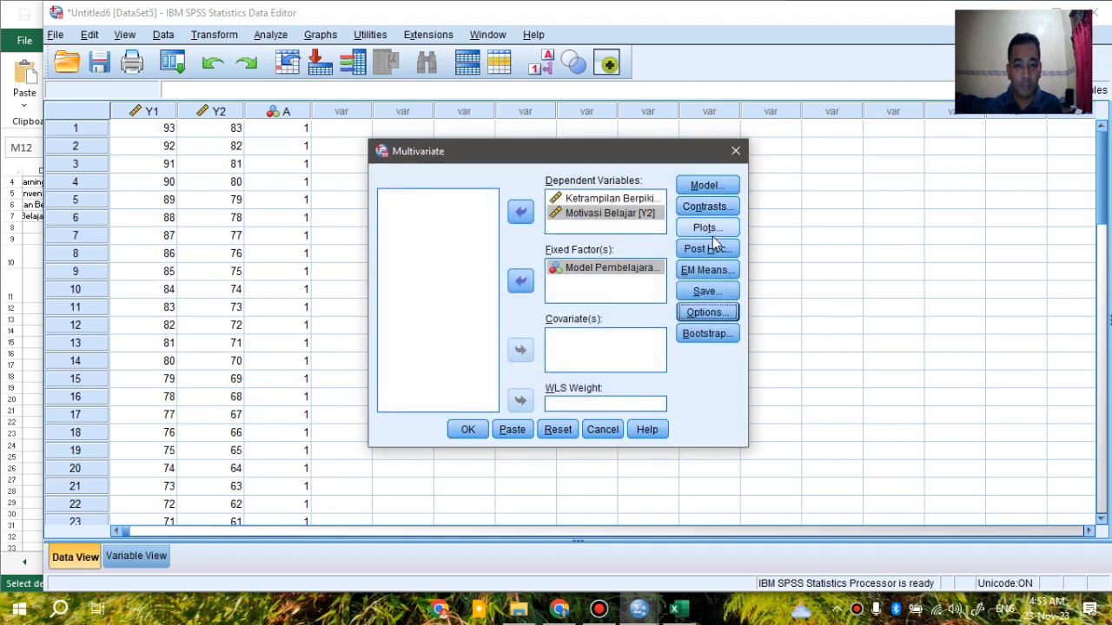
{"action": "left_click", "coordinate": [710, 231]}
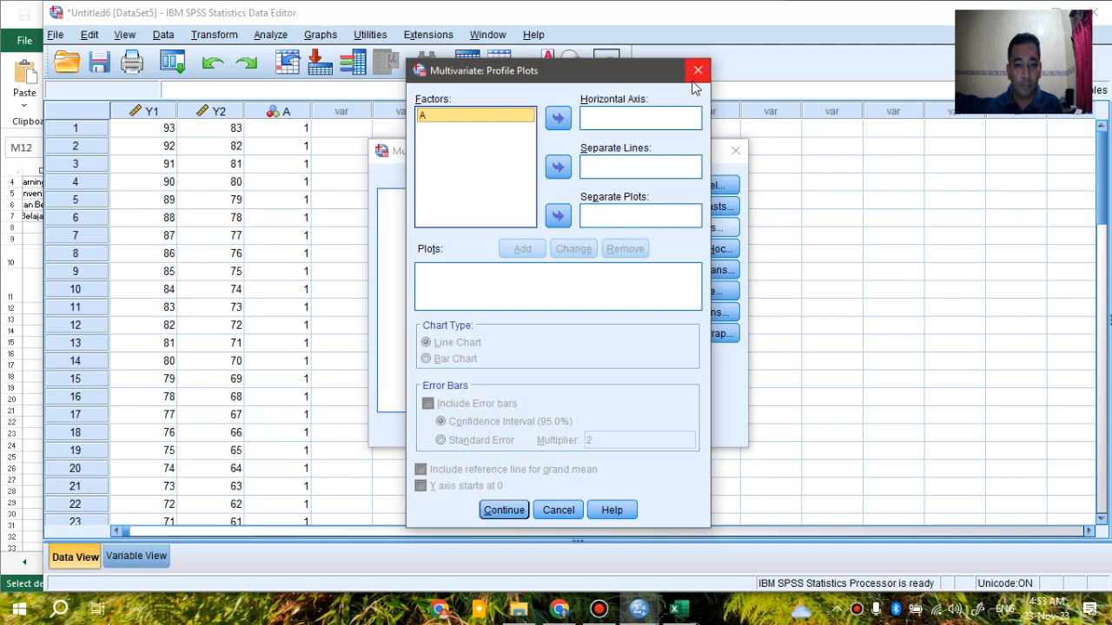
{"action": "left_click", "coordinate": [697, 67]}
{"action": "left_click", "coordinate": [690, 252]}
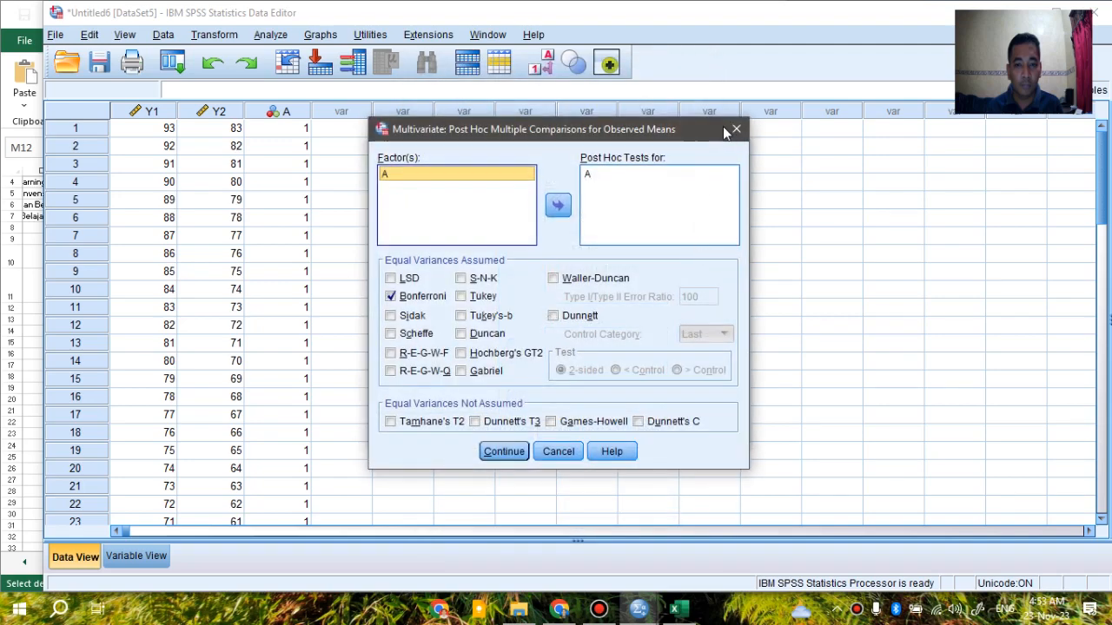
{"action": "left_click", "coordinate": [737, 130]}
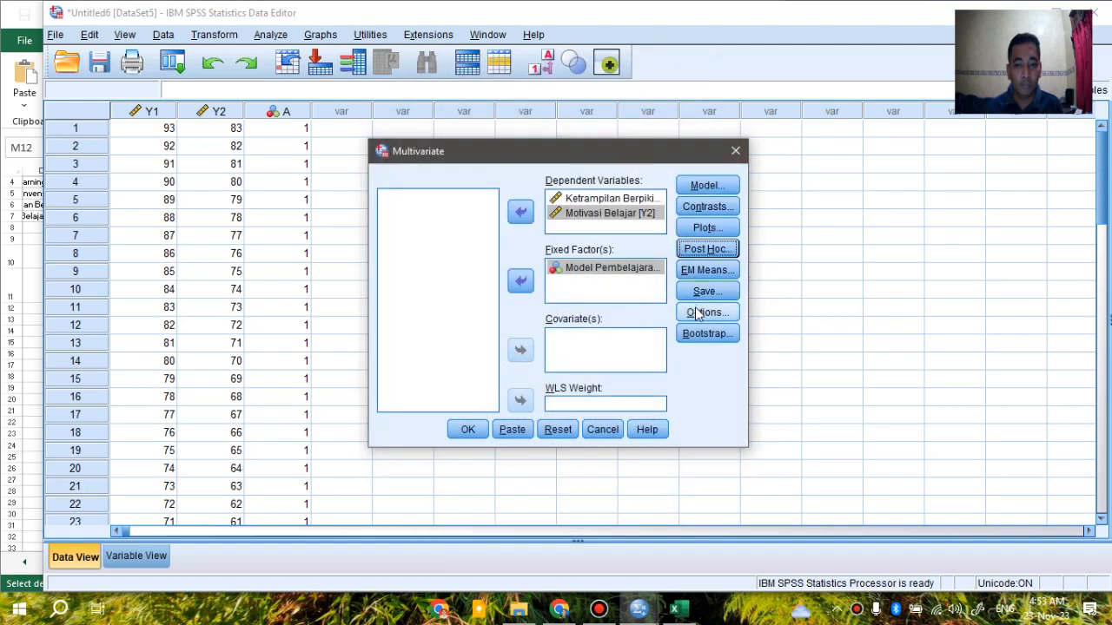
{"action": "left_click", "coordinate": [699, 311]}
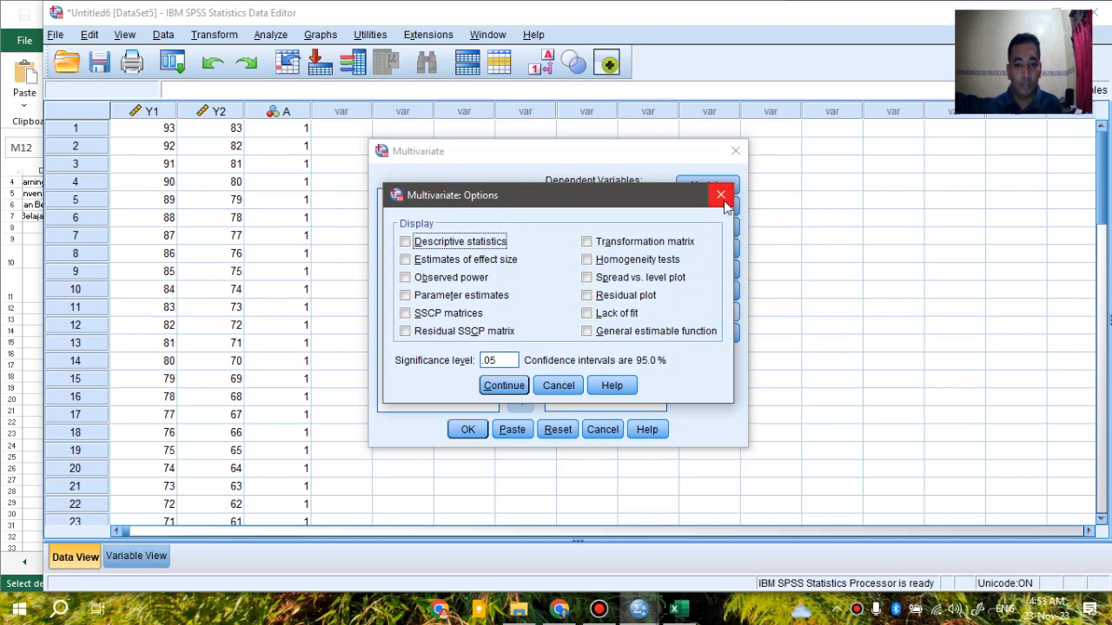
{"action": "left_click", "coordinate": [721, 195]}
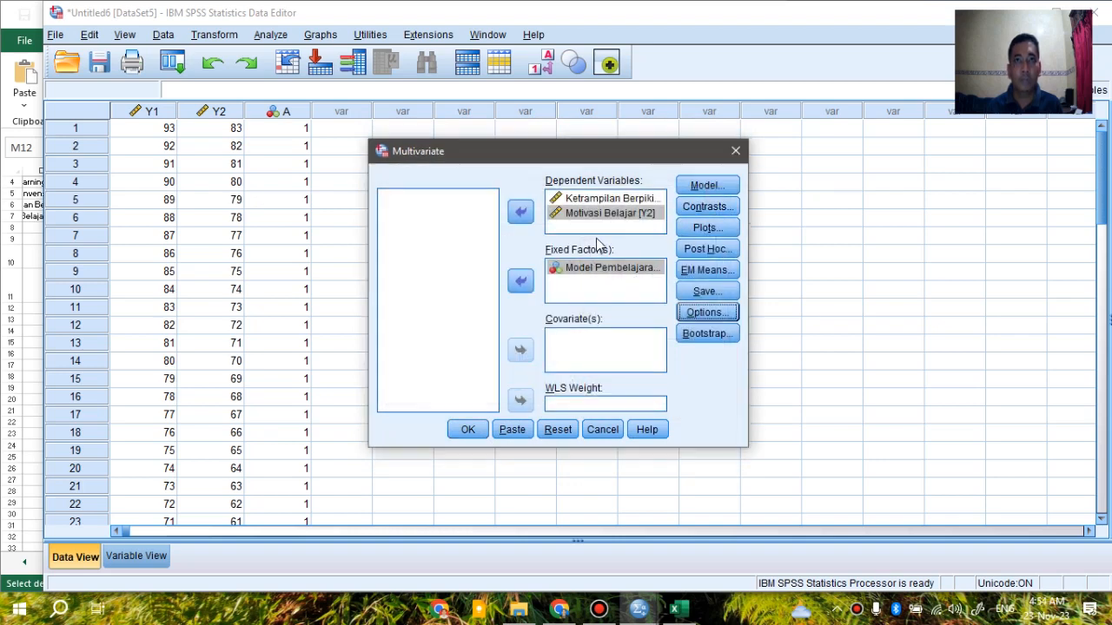
Enable Homogeneity tests in the multivariate options and run the analysis
{"action": "left_click", "coordinate": [706, 314]}
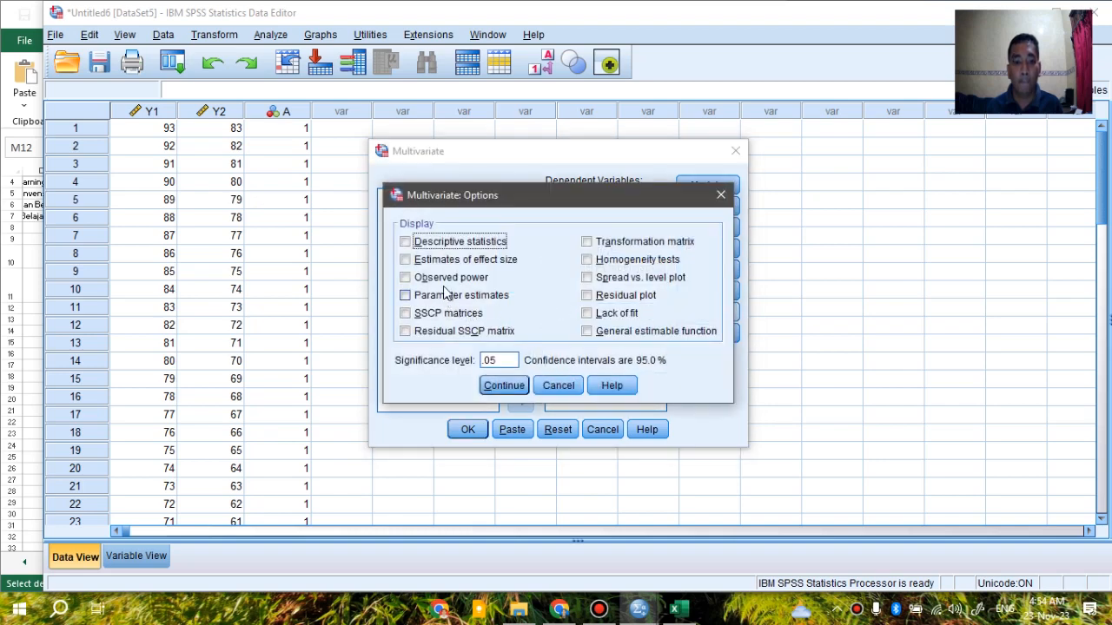
{"action": "left_click", "coordinate": [594, 260]}
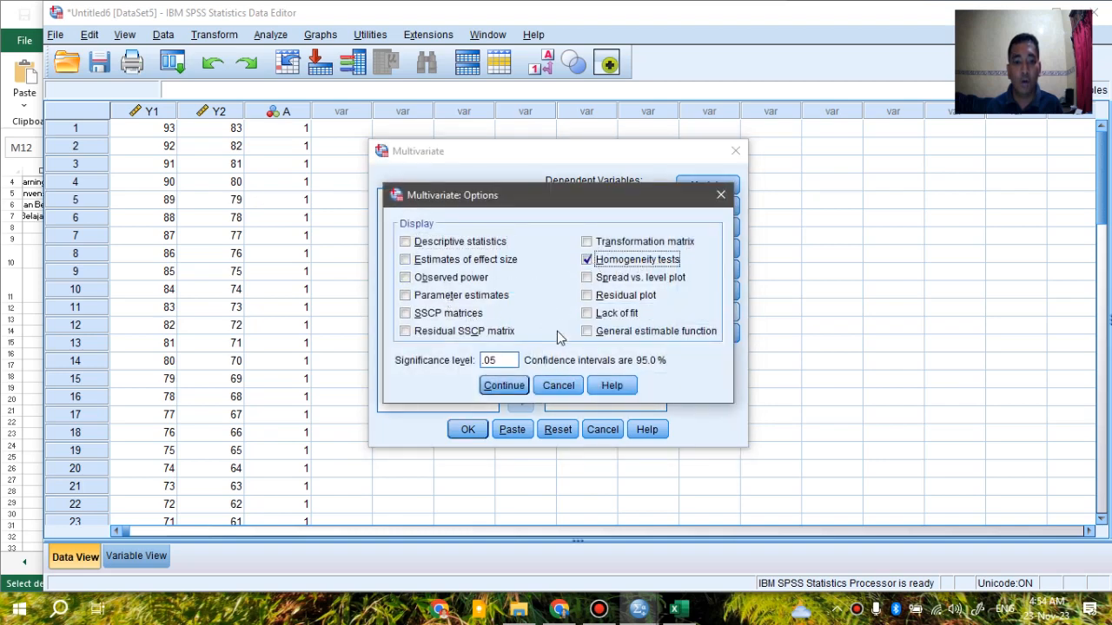
{"action": "left_click", "coordinate": [505, 385]}
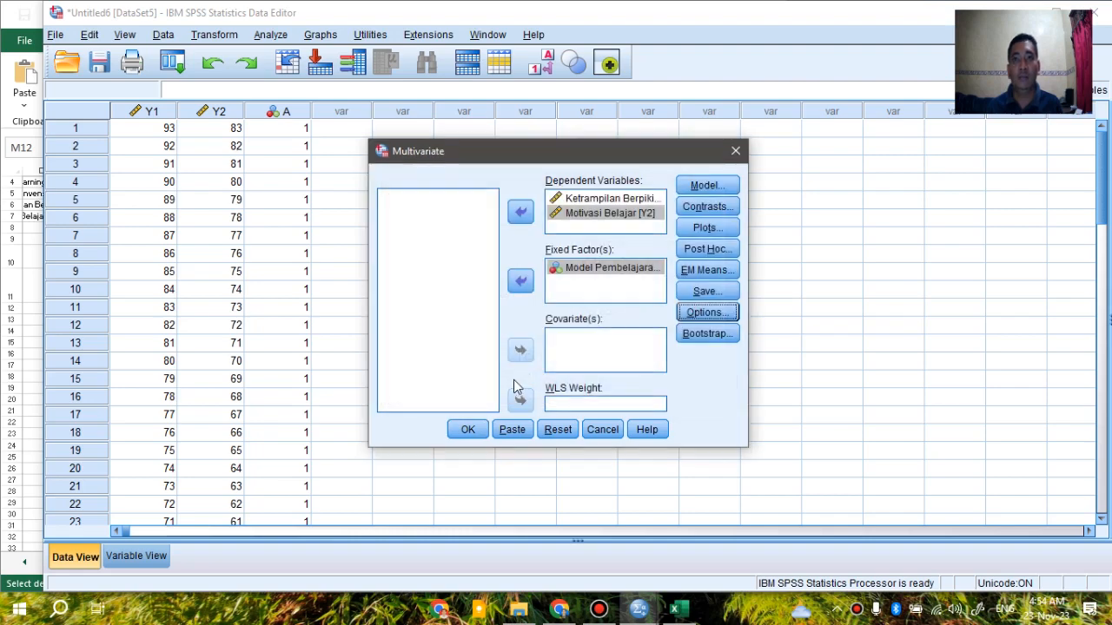
{"action": "left_click", "coordinate": [704, 252]}
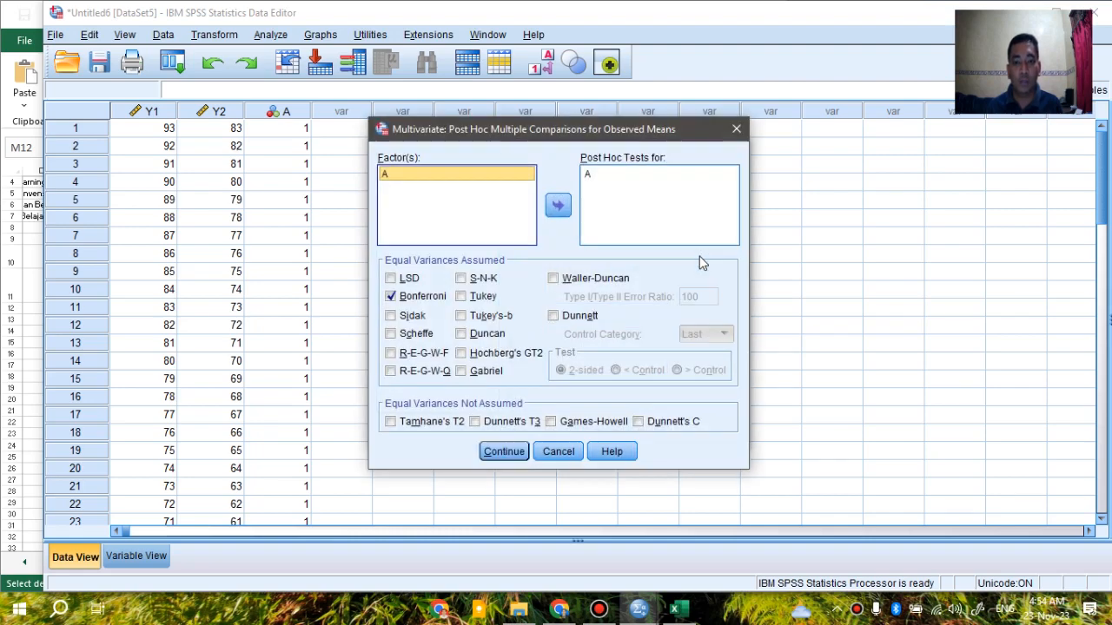
{"action": "left_click", "coordinate": [736, 132]}
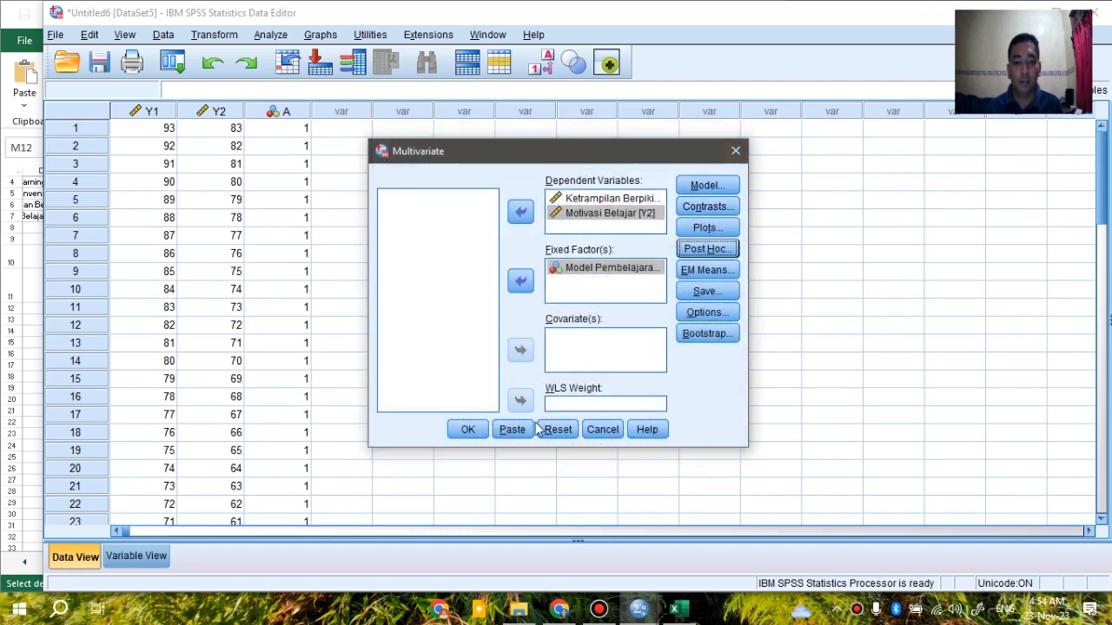
{"action": "left_click", "coordinate": [467, 426]}
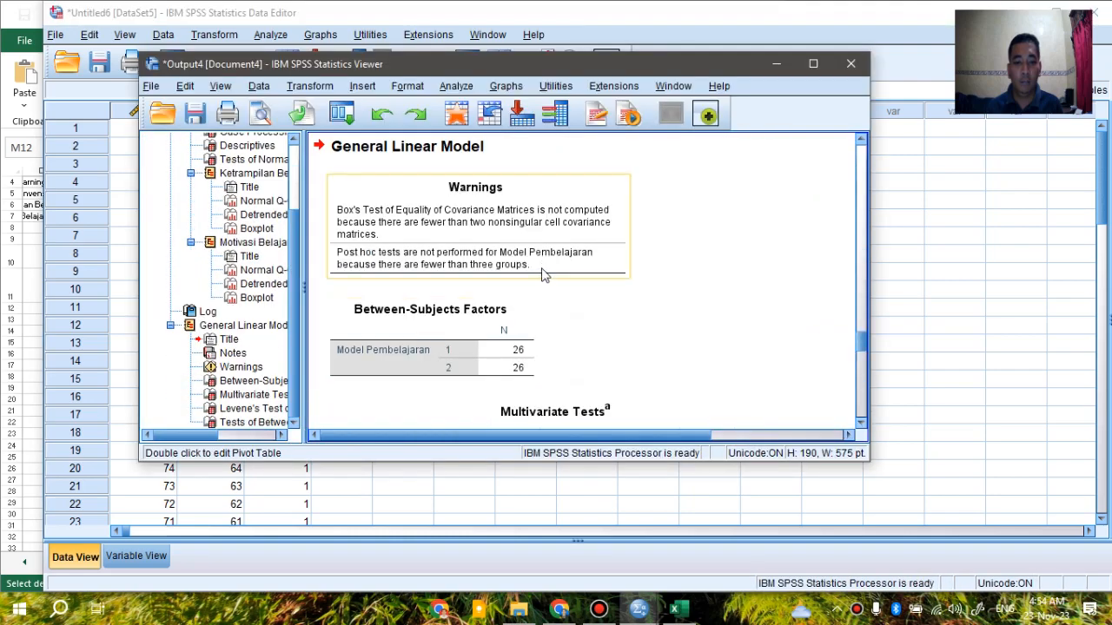
Maximize the output viewer and examine the significance values for the intercept and A in the Multivariate Tests table
{"action": "scroll", "coordinate": [543, 278], "scroll_direction": "down", "scroll_amount": 5}
{"action": "scroll", "coordinate": [543, 278], "scroll_direction": "down", "scroll_amount": 3}
{"action": "scroll", "coordinate": [543, 278], "scroll_direction": "up", "scroll_amount": 3}
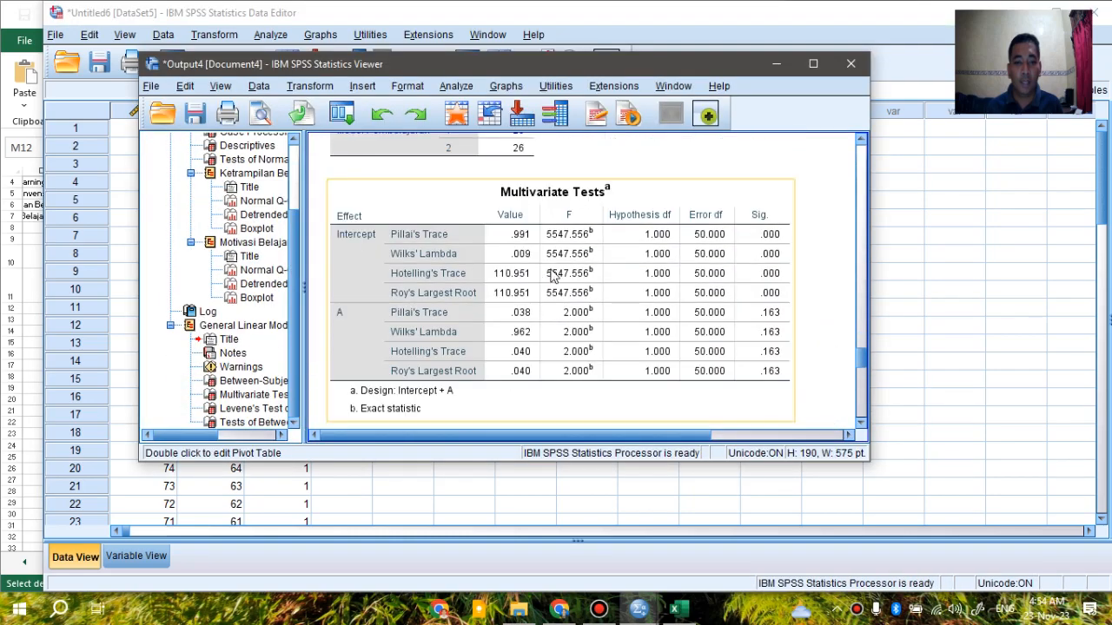
{"action": "left_click_drag", "start_coordinate": [597, 70], "coordinate": [575, 134]}
{"action": "double_click", "coordinate": [575, 135]}
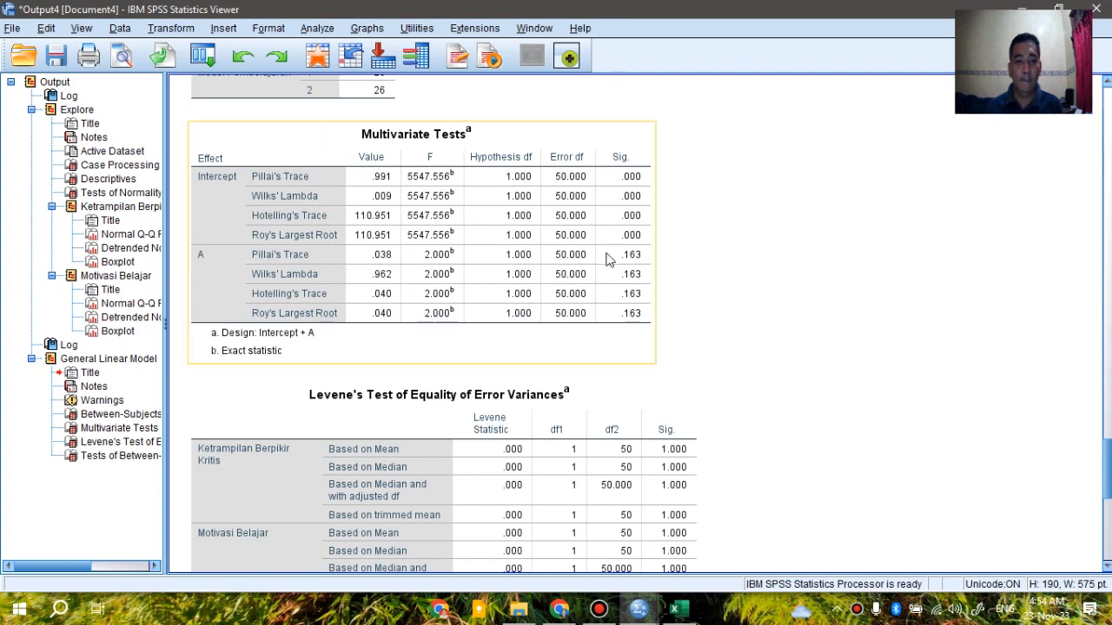
{"action": "scroll", "coordinate": [608, 259], "scroll_direction": "up", "scroll_amount": 2}
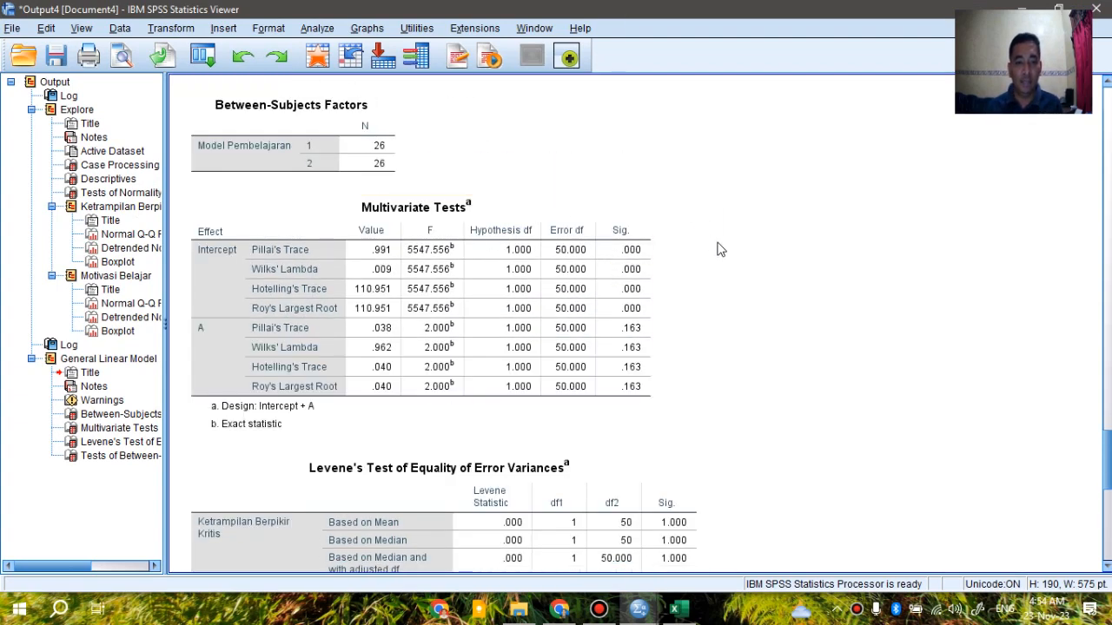
{"action": "scroll", "coordinate": [734, 314], "scroll_direction": "down", "scroll_amount": 2}
{"action": "scroll", "coordinate": [732, 311], "scroll_direction": "up", "scroll_amount": 2}
{"action": "scroll", "coordinate": [732, 311], "scroll_direction": "down", "scroll_amount": 2}
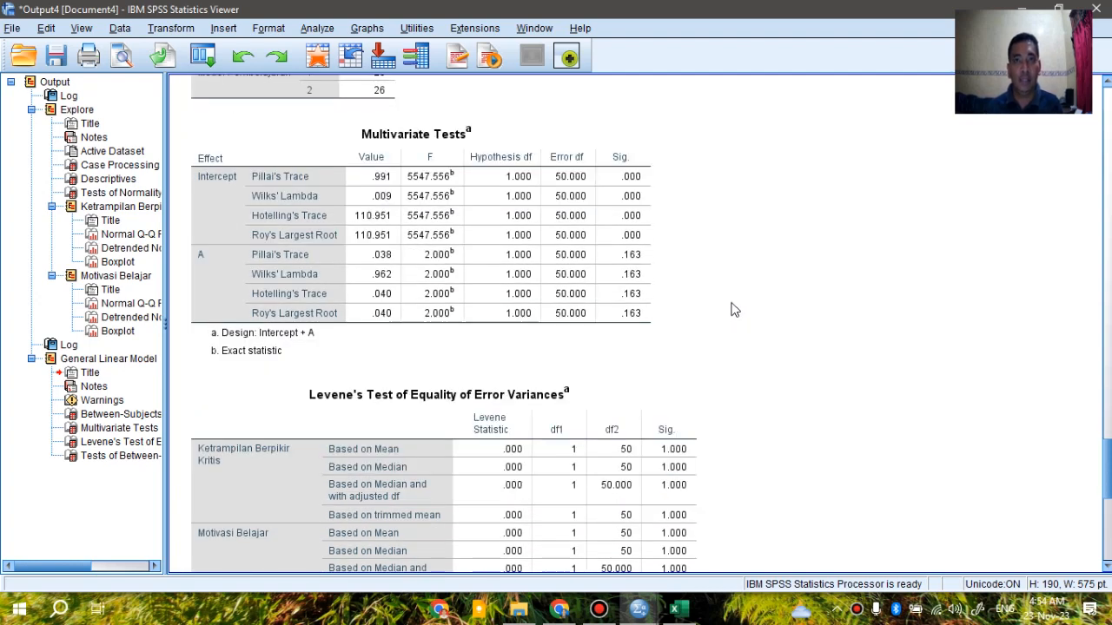
{"action": "scroll", "coordinate": [686, 309], "scroll_direction": "up", "scroll_amount": 2}
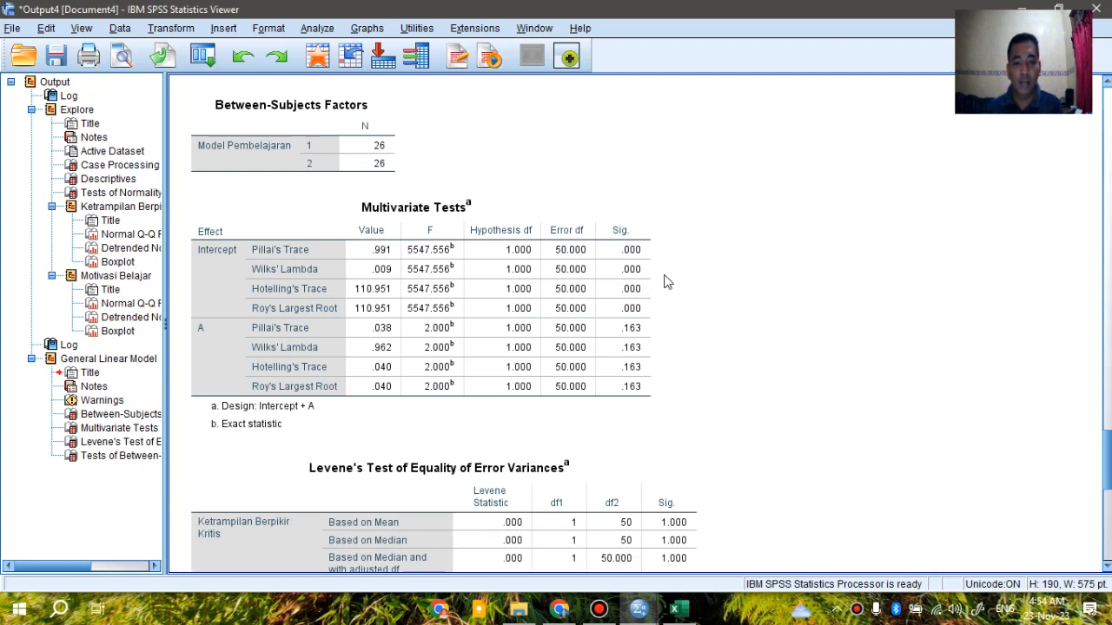
{"action": "left_click", "coordinate": [223, 274]}
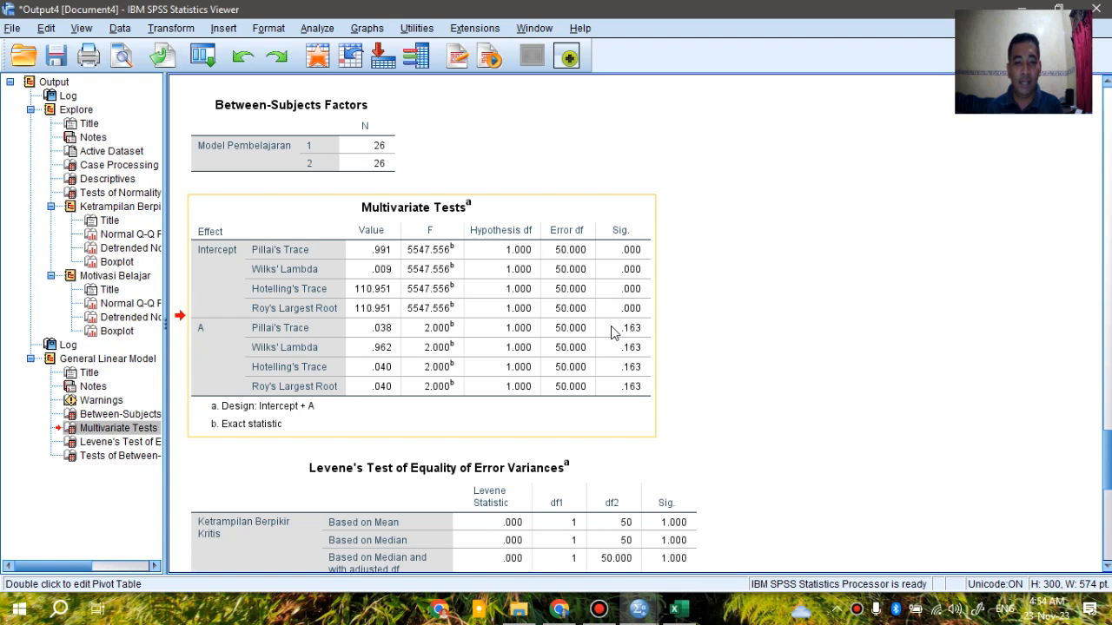
Examine Levene's Test of Equality of Error Variances for Ketrampilan Berpikir Kritis and Motivasi Belajar
{"action": "scroll", "coordinate": [613, 331], "scroll_direction": "down", "scroll_amount": 2}
{"action": "scroll", "coordinate": [613, 332], "scroll_direction": "down", "scroll_amount": 4}
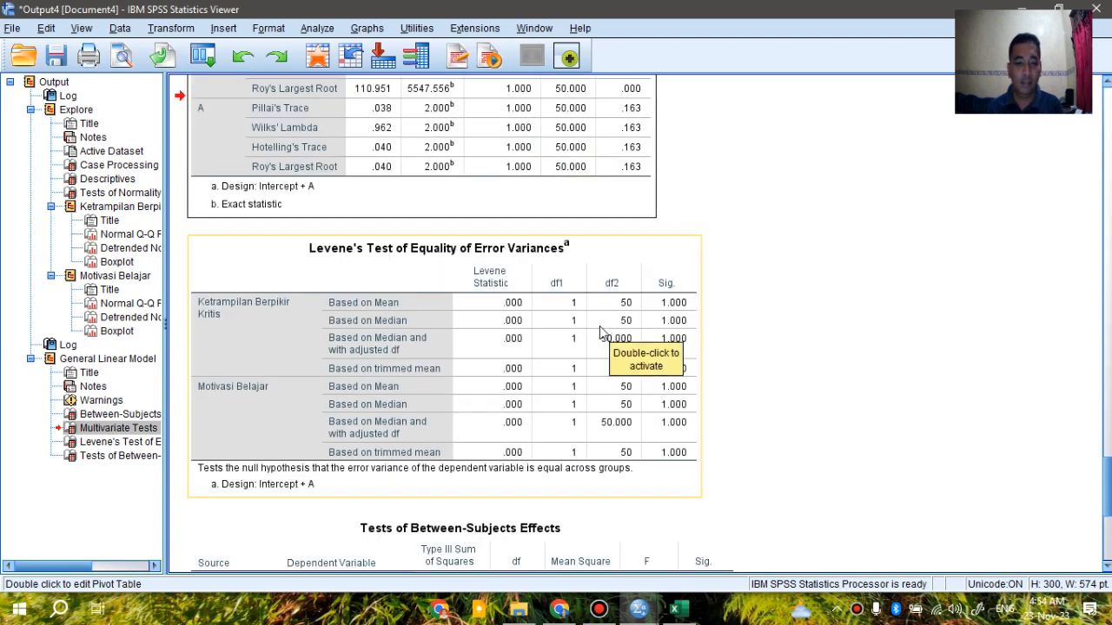
{"action": "left_click", "coordinate": [501, 302]}
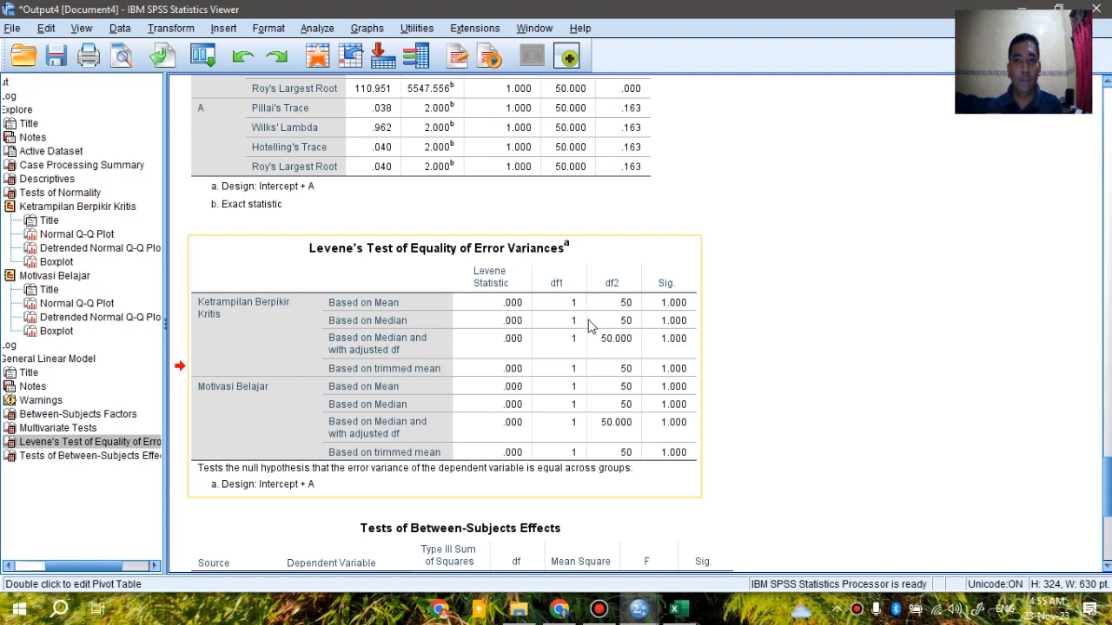
Examine the significance values for A on both dependent variables in the Tests of Between-Subjects Effects table
{"action": "left_click", "coordinate": [800, 324]}
{"action": "left_click", "coordinate": [669, 343]}
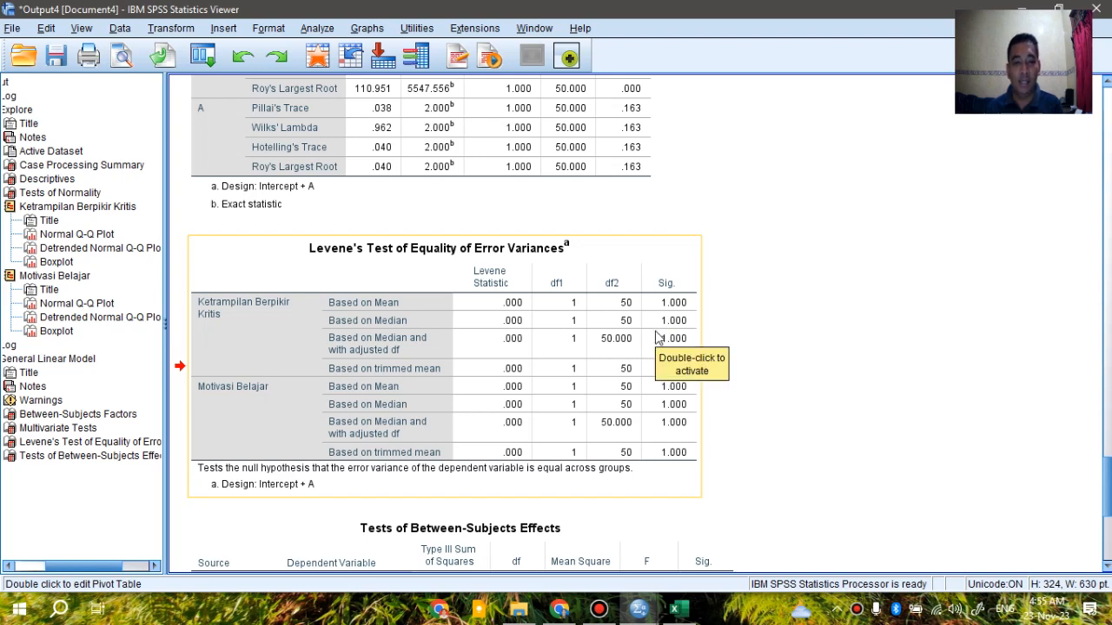
{"action": "scroll", "coordinate": [657, 338], "scroll_direction": "down", "scroll_amount": 3}
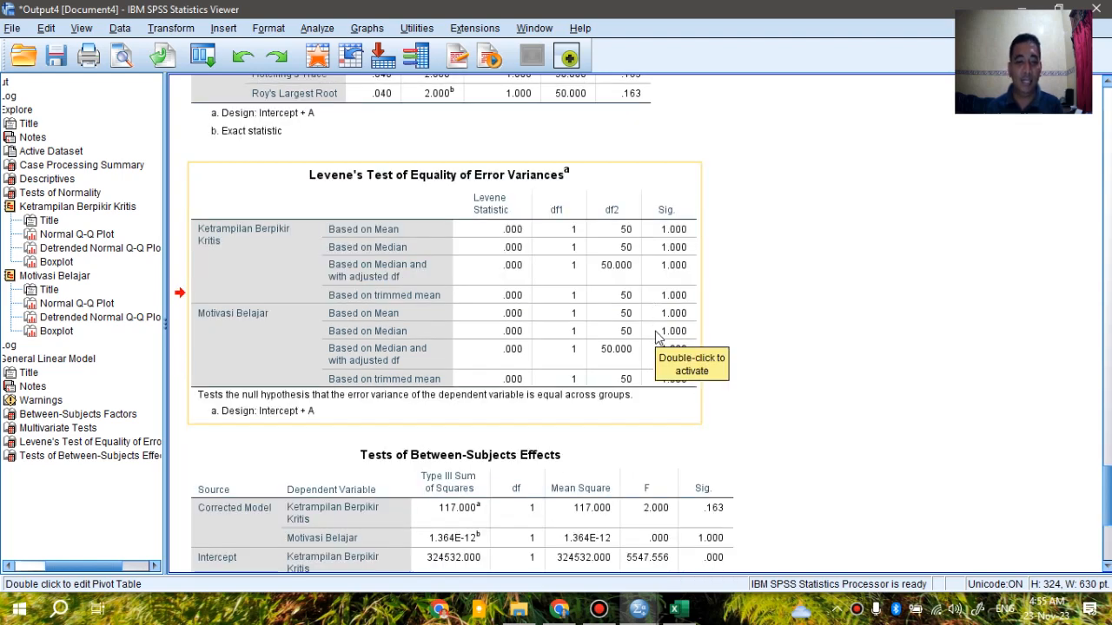
{"action": "scroll", "coordinate": [658, 338], "scroll_direction": "down", "scroll_amount": 6}
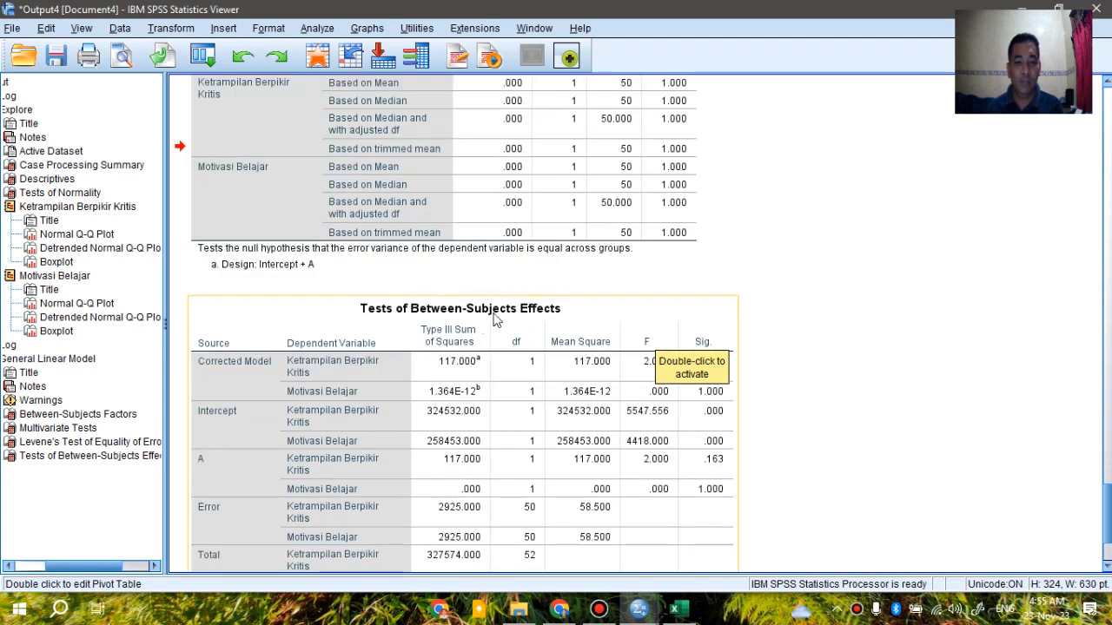
{"action": "scroll", "coordinate": [497, 319], "scroll_direction": "down", "scroll_amount": 3}
{"action": "left_click", "coordinate": [702, 314]}
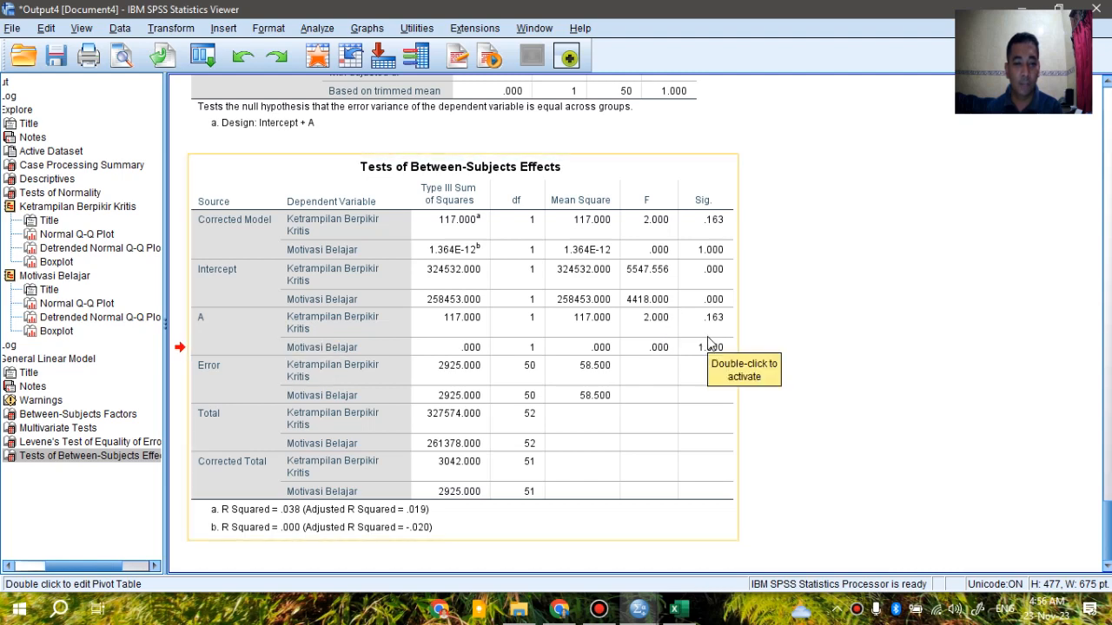
{"action": "mouse_move", "coordinate": [718, 339]}
{"action": "left_mouse_down"}
{"action": "mouse_move", "coordinate": [793, 327]}
{"action": "mouse_move", "coordinate": [727, 334]}
{"action": "left_mouse_up"}
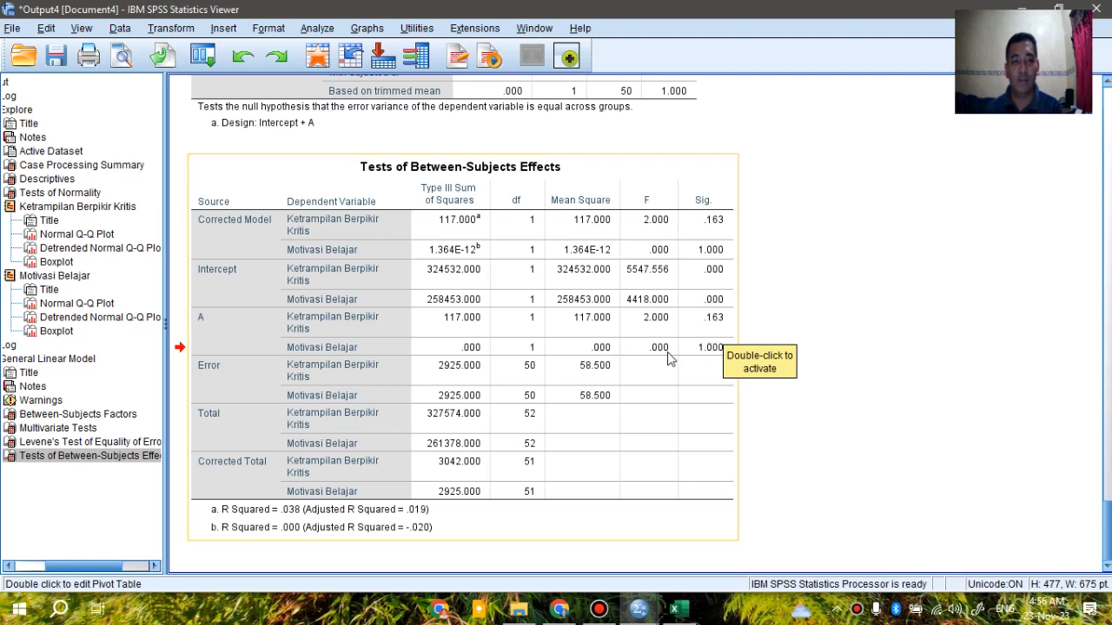
{"action": "scroll", "coordinate": [669, 360], "scroll_direction": "up", "scroll_amount": 5}
{"action": "scroll", "coordinate": [669, 360], "scroll_direction": "down", "scroll_amount": 5}
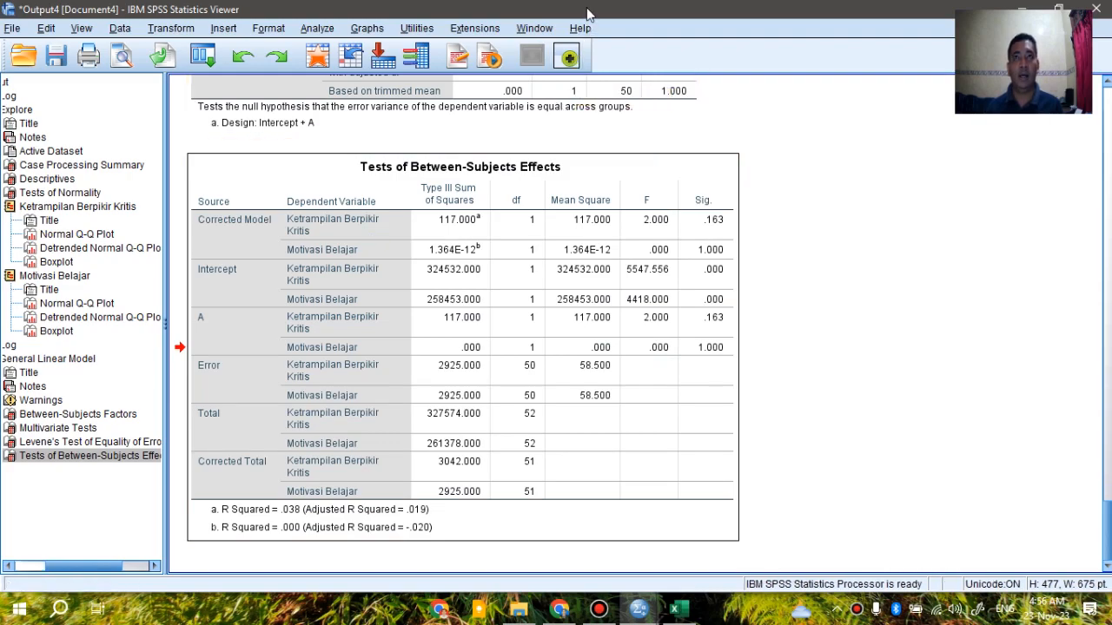
Leave the output viewer and create a new empty dataset in the SPSS Data Editor
{"action": "left_click_drag", "start_coordinate": [587, 13], "coordinate": [541, 2]}
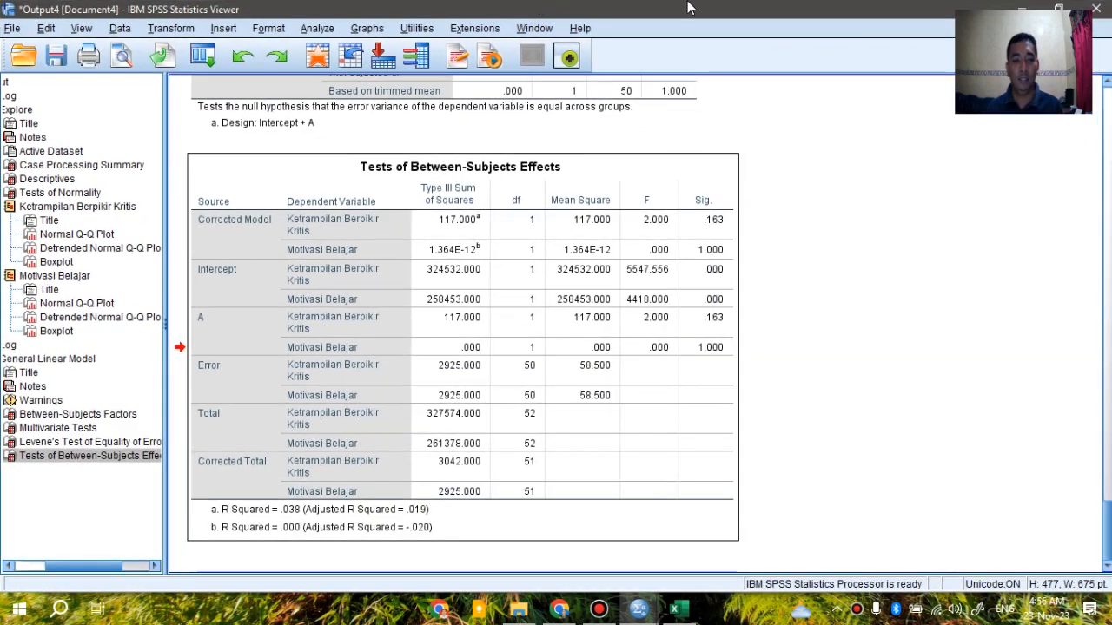
{"action": "left_click_drag", "start_coordinate": [688, 3], "coordinate": [769, 78]}
{"action": "left_click", "coordinate": [875, 60]}
{"action": "left_click", "coordinate": [673, 608]}
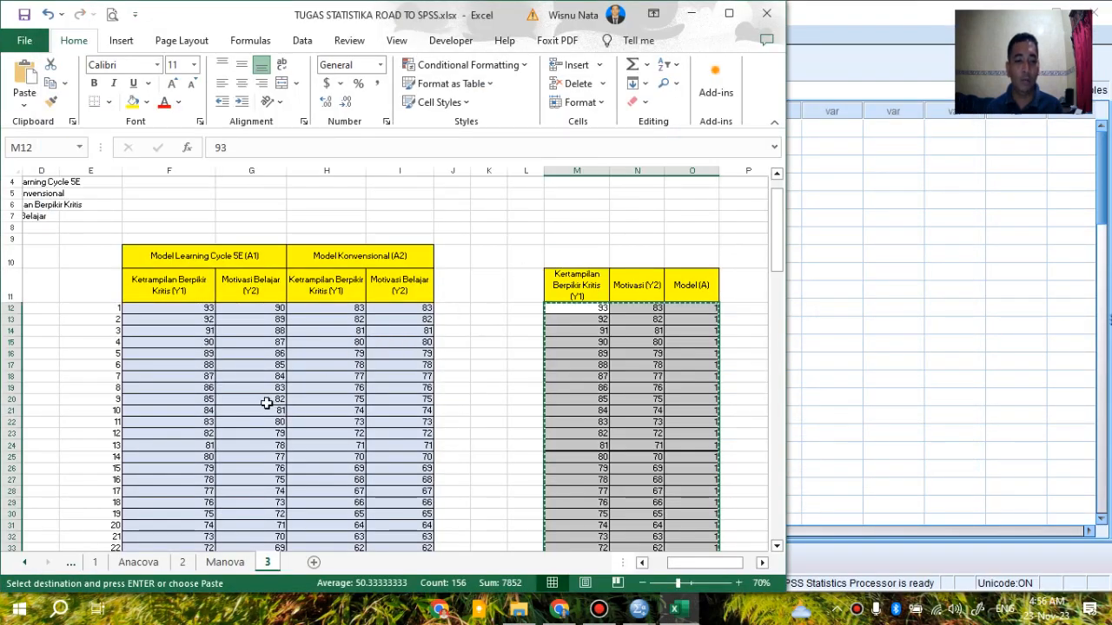
{"action": "scroll", "coordinate": [266, 403], "scroll_direction": "down", "scroll_amount": 3}
{"action": "scroll", "coordinate": [266, 403], "scroll_direction": "down", "scroll_amount": 1}
{"action": "left_click", "coordinate": [836, 10]}
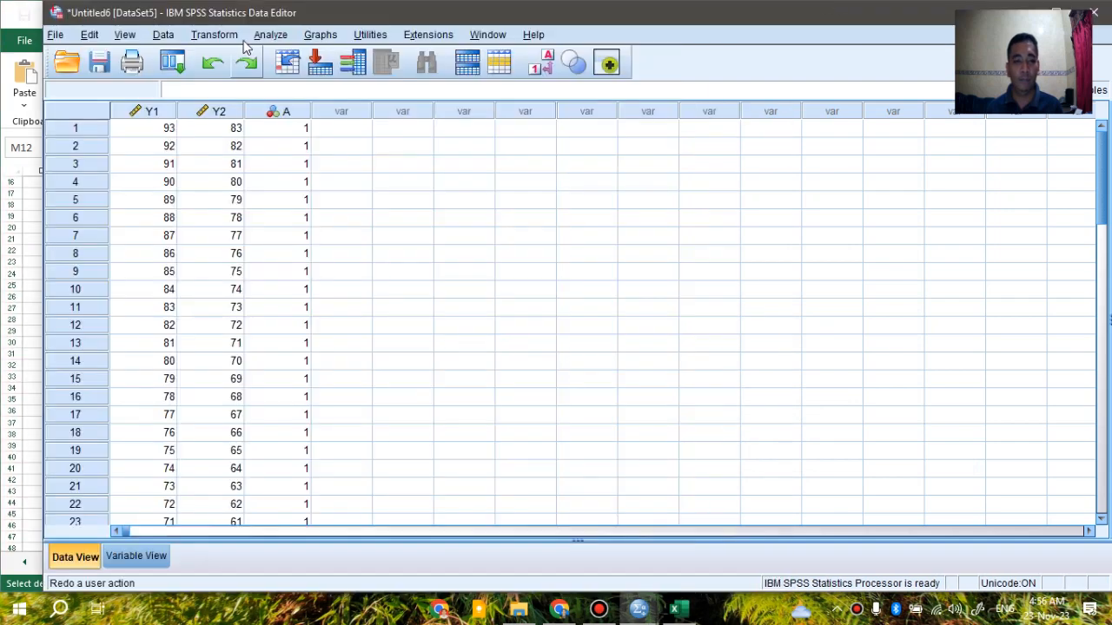
{"action": "left_click", "coordinate": [56, 37]}
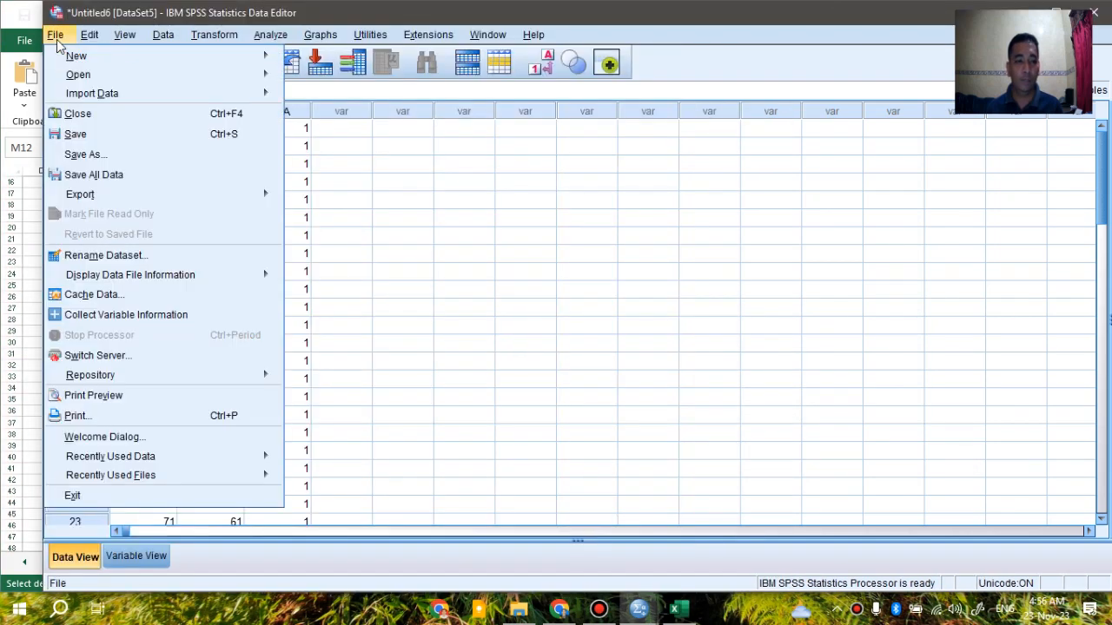
{"action": "mouse_move", "coordinate": [246, 55]}
{"action": "left_click", "coordinate": [304, 55]}
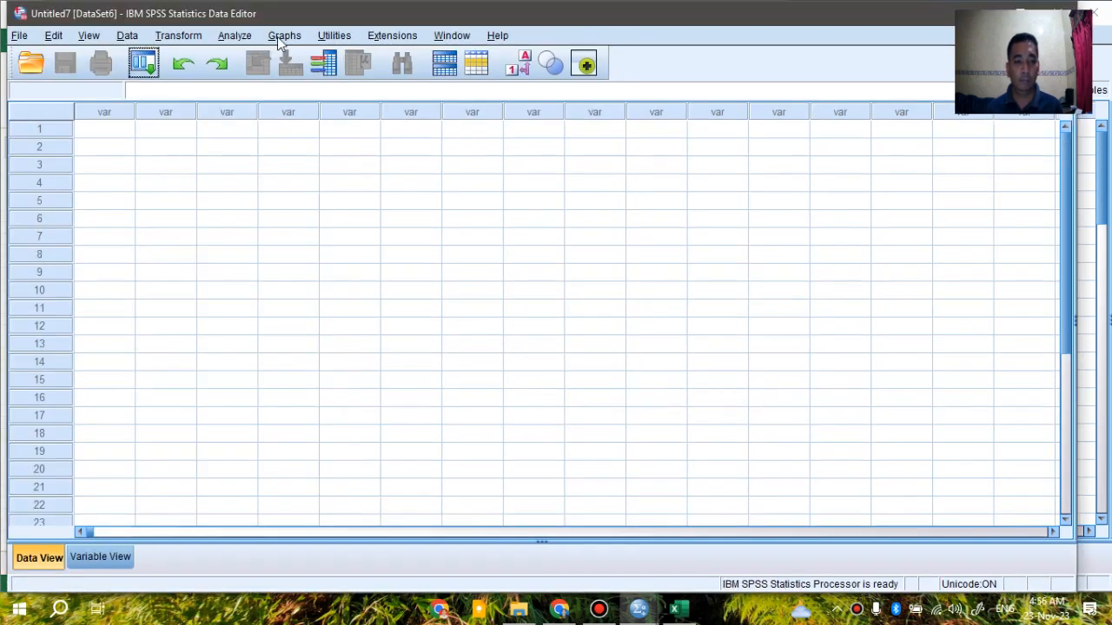
{"action": "left_click_drag", "start_coordinate": [290, 17], "coordinate": [329, 17]}
Switch to the Excel workbook and find the "Manova 2 Jalur by level" section on sheet 3
{"action": "left_click", "coordinate": [4, 148]}
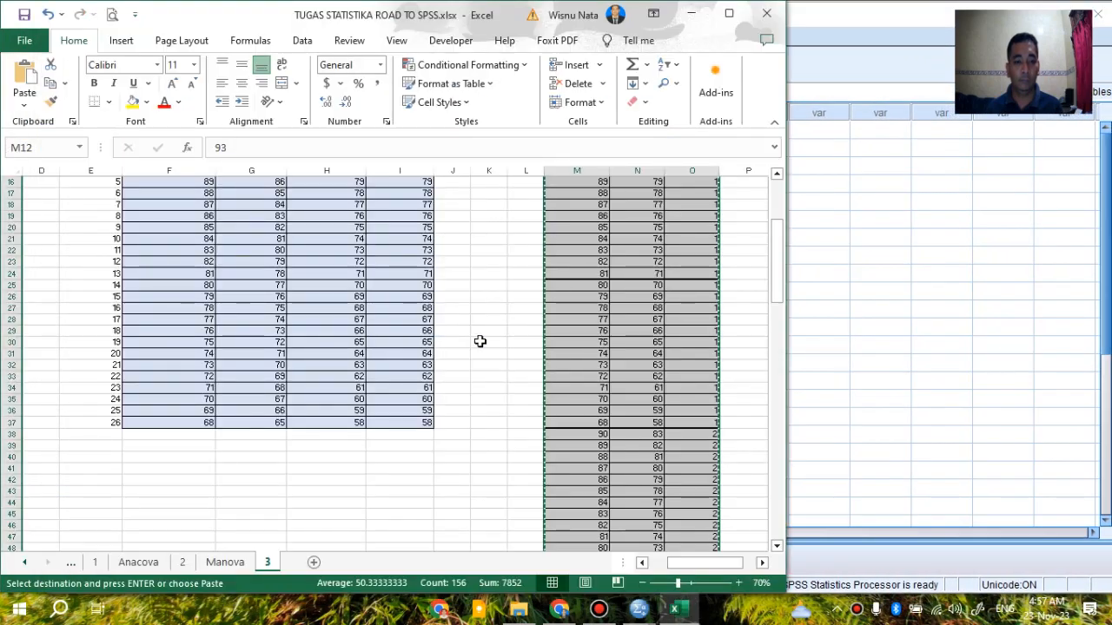
{"action": "scroll", "coordinate": [518, 361], "scroll_direction": "down", "scroll_amount": 5}
{"action": "scroll", "coordinate": [518, 361], "scroll_direction": "down", "scroll_amount": 8}
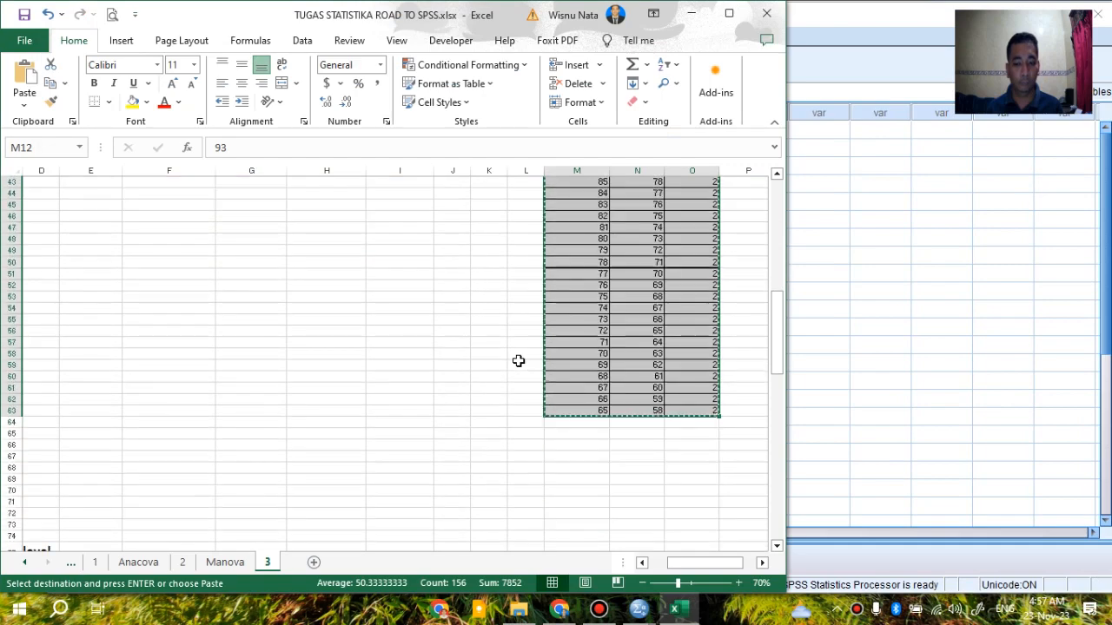
{"action": "scroll", "coordinate": [518, 363], "scroll_direction": "down", "scroll_amount": 3}
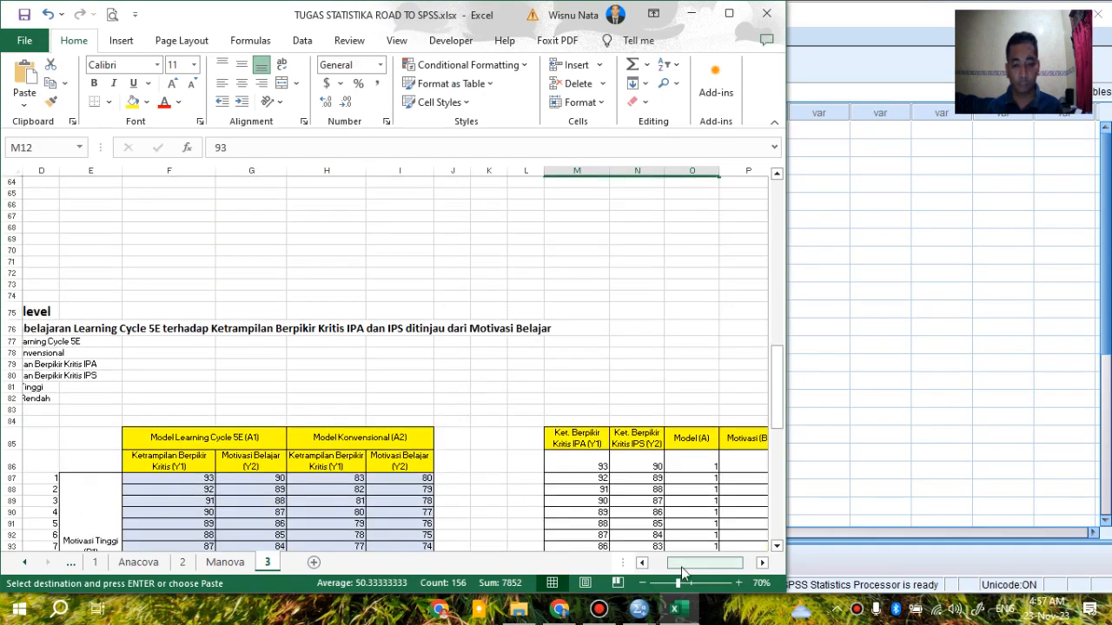
{"action": "left_click_drag", "start_coordinate": [702, 563], "coordinate": [683, 563]}
{"action": "scroll", "coordinate": [116, 339], "scroll_direction": "down", "scroll_amount": 3}
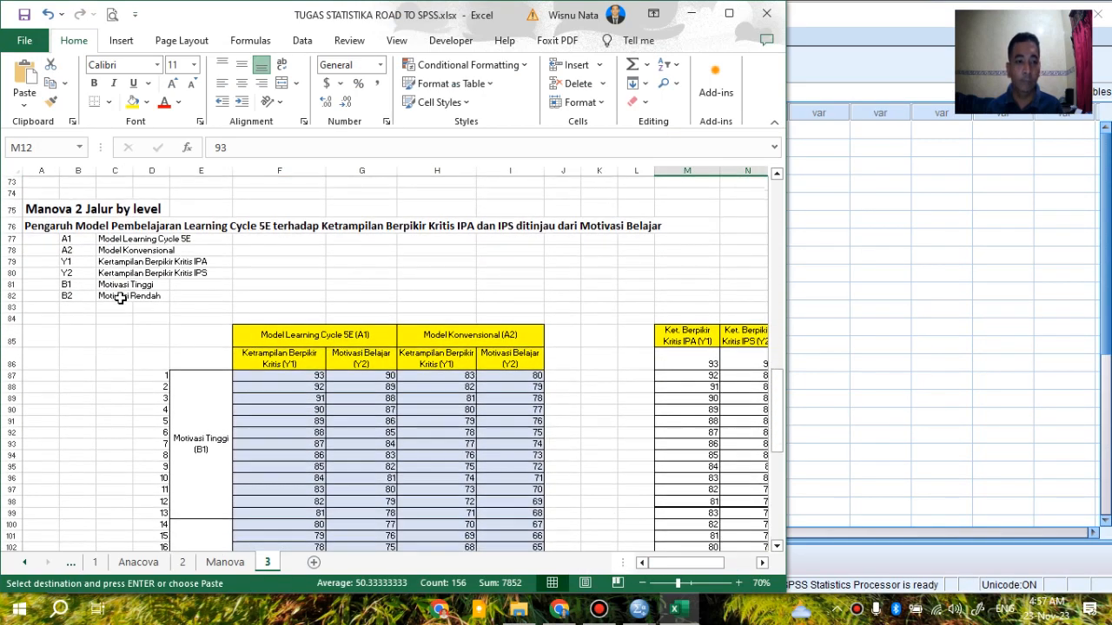
{"action": "left_click", "coordinate": [52, 210]}
{"action": "scroll", "coordinate": [55, 211], "scroll_direction": "down", "scroll_amount": 1}
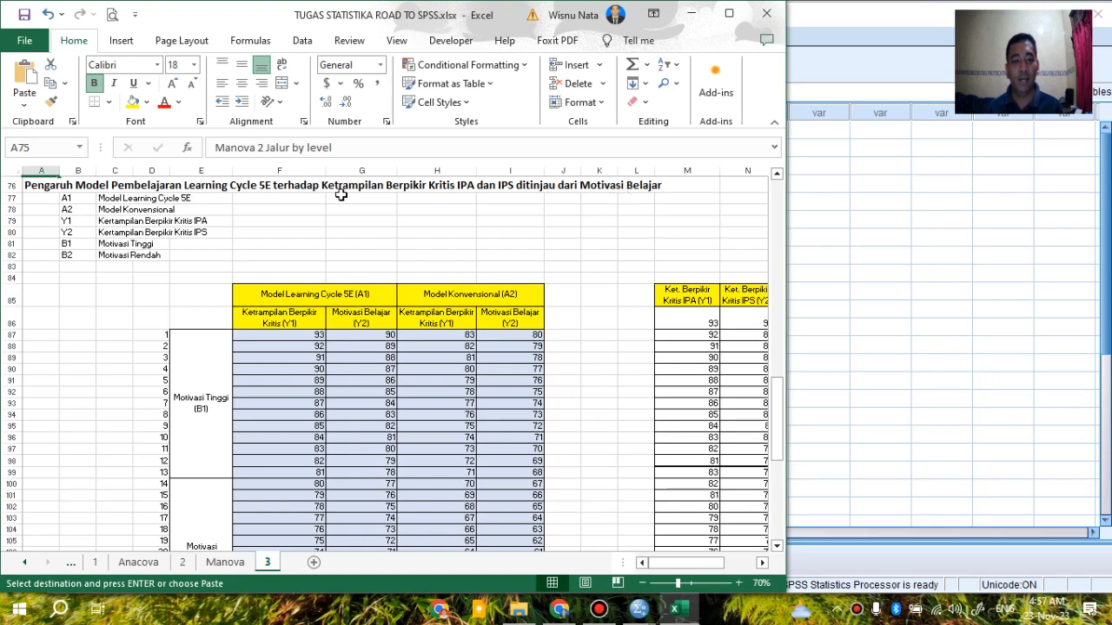
Examine the variable key for A1, A2, Y1, Y2, B1 and B2 under the research title
{"action": "left_click", "coordinate": [83, 202]}
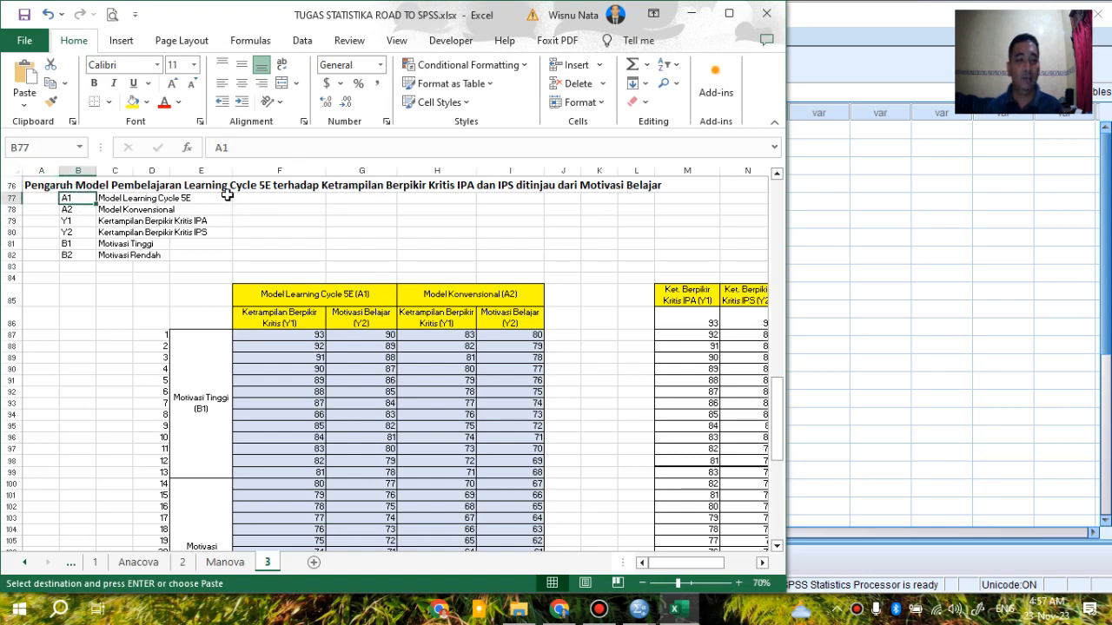
{"action": "key", "text": "Down"}
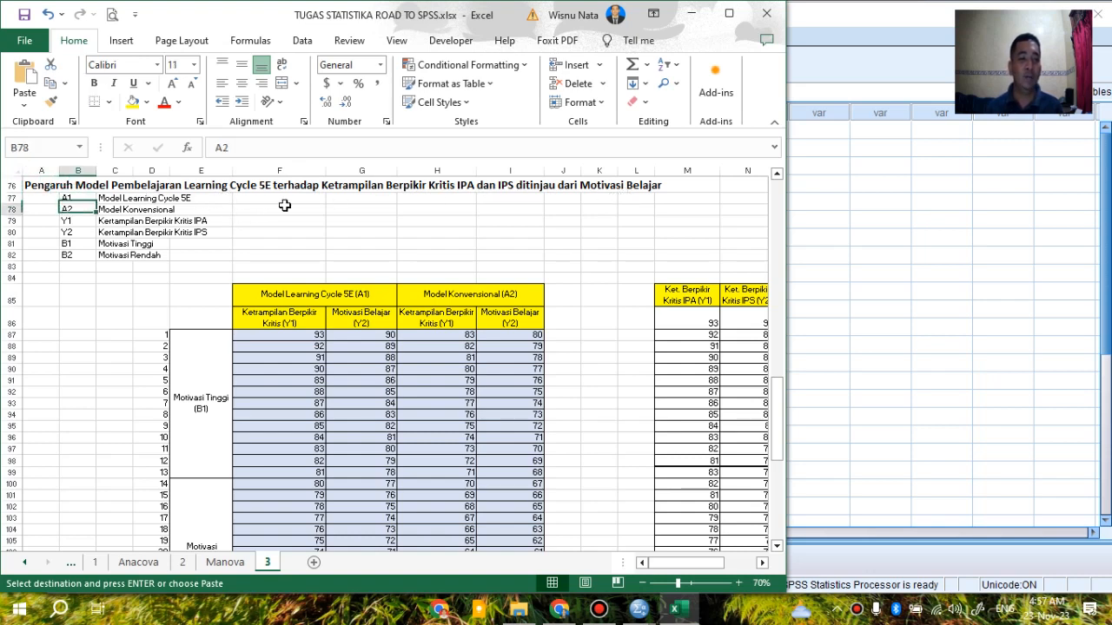
{"action": "key", "text": "Down"}
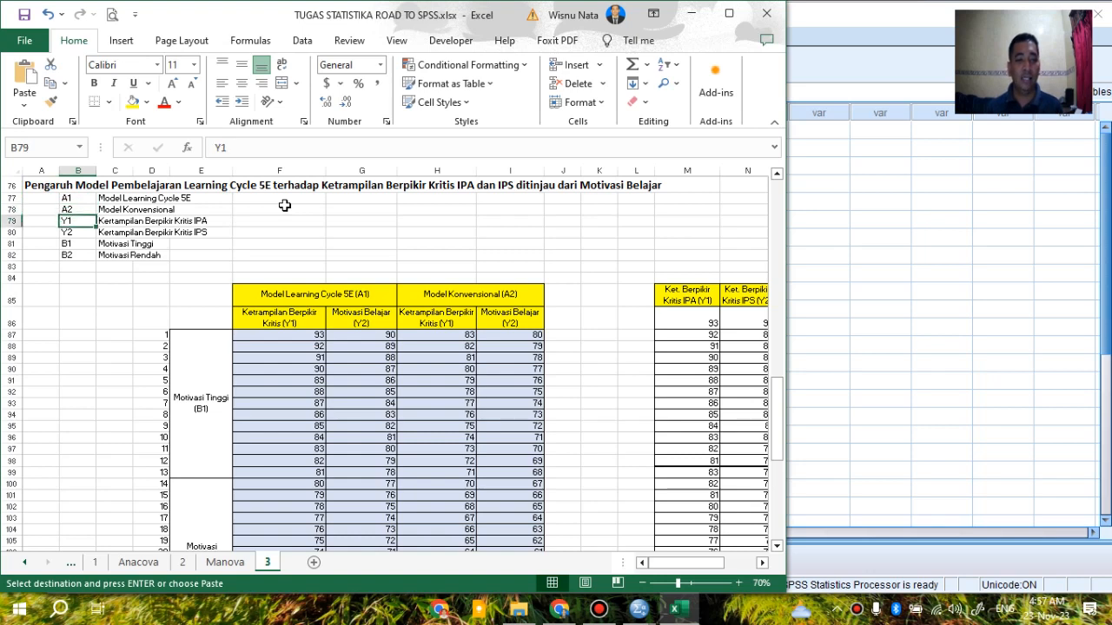
{"action": "key", "text": "Down"}
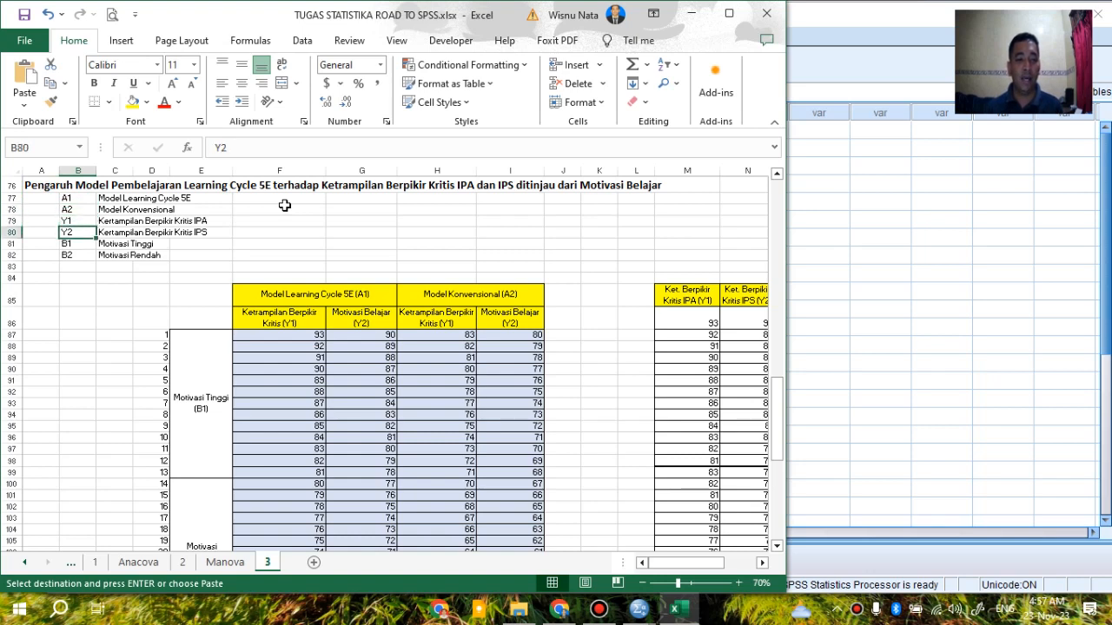
{"action": "key", "text": "Down"}
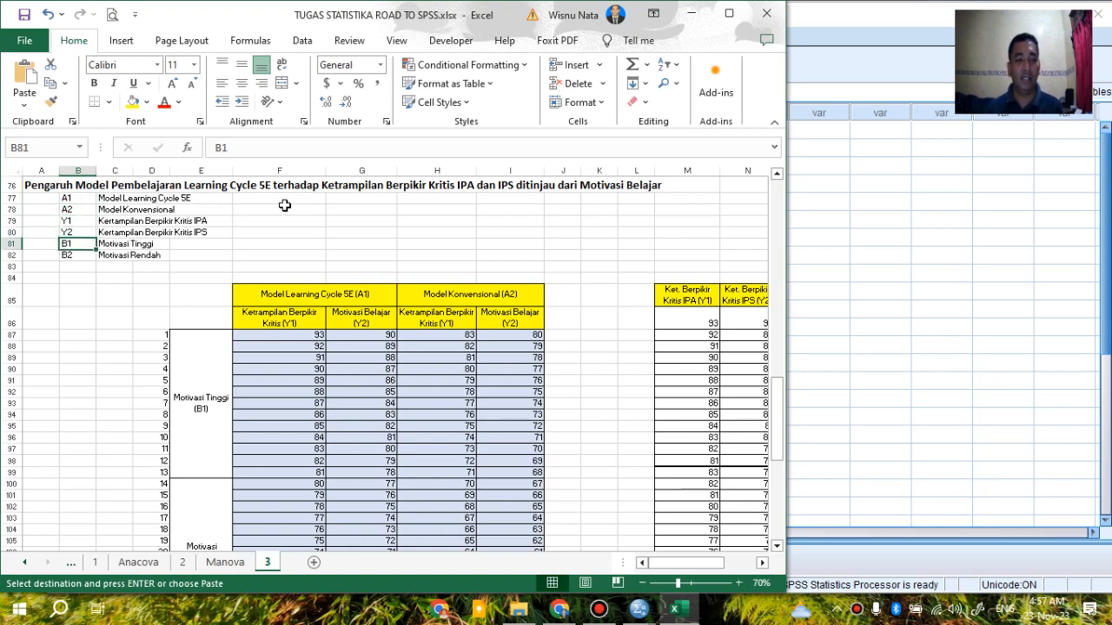
{"action": "key", "text": "Down"}
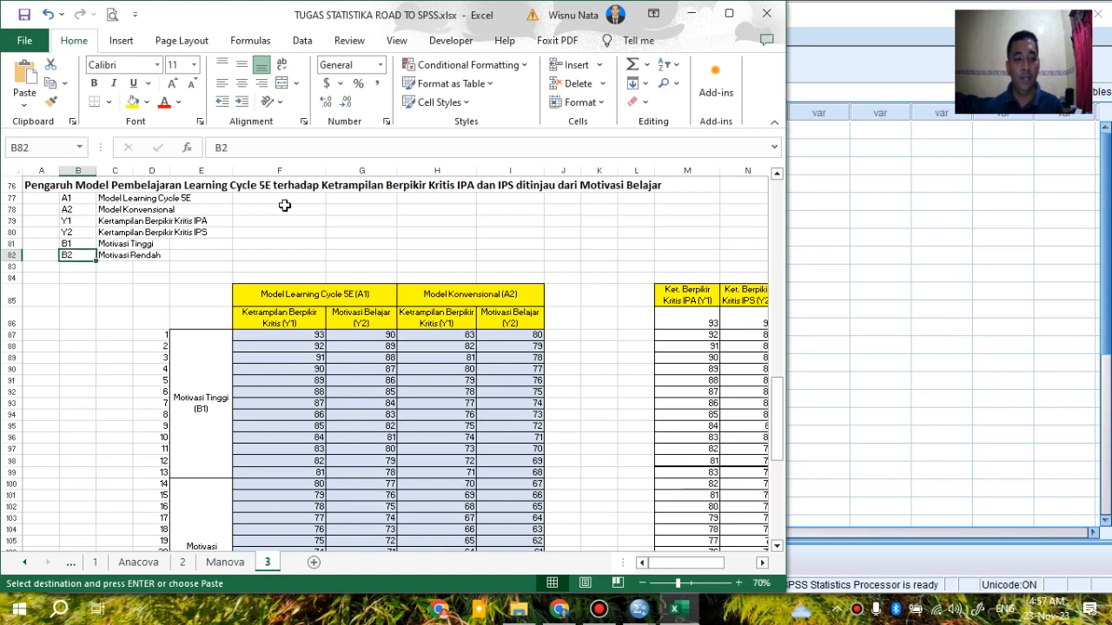
{"action": "key", "text": "Down"}
{"action": "key", "text": "Down"}
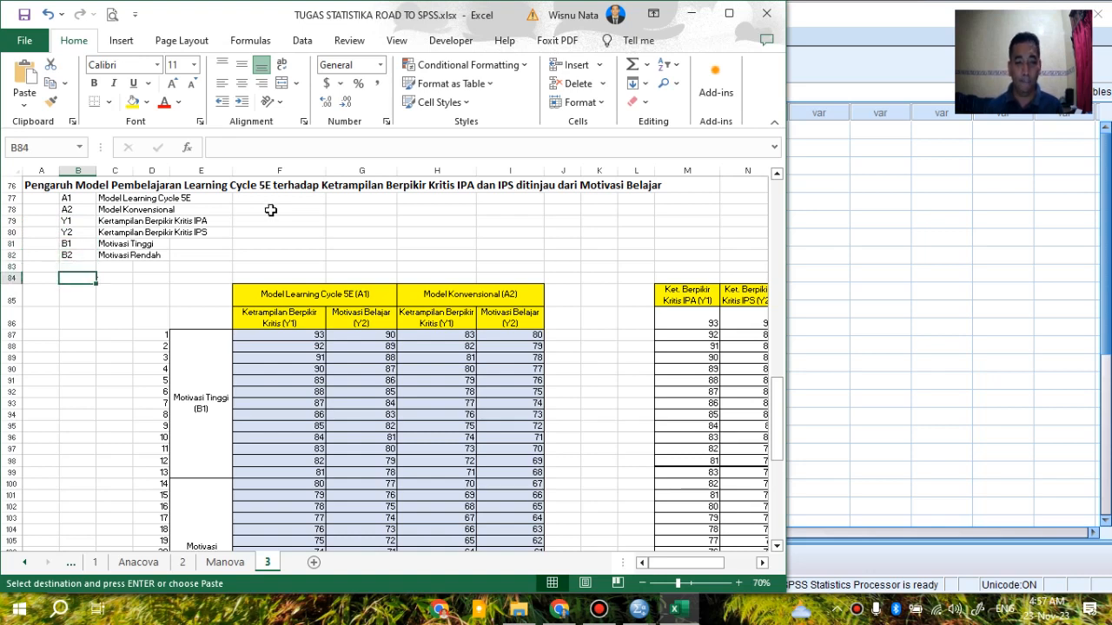
Examine the score table grouped by Motivasi Tinggi (B1) and Motivasi Rendah (B2) alongside the stacked data table
{"action": "scroll", "coordinate": [397, 397], "scroll_direction": "down", "scroll_amount": 1, "text": "ctrl"}
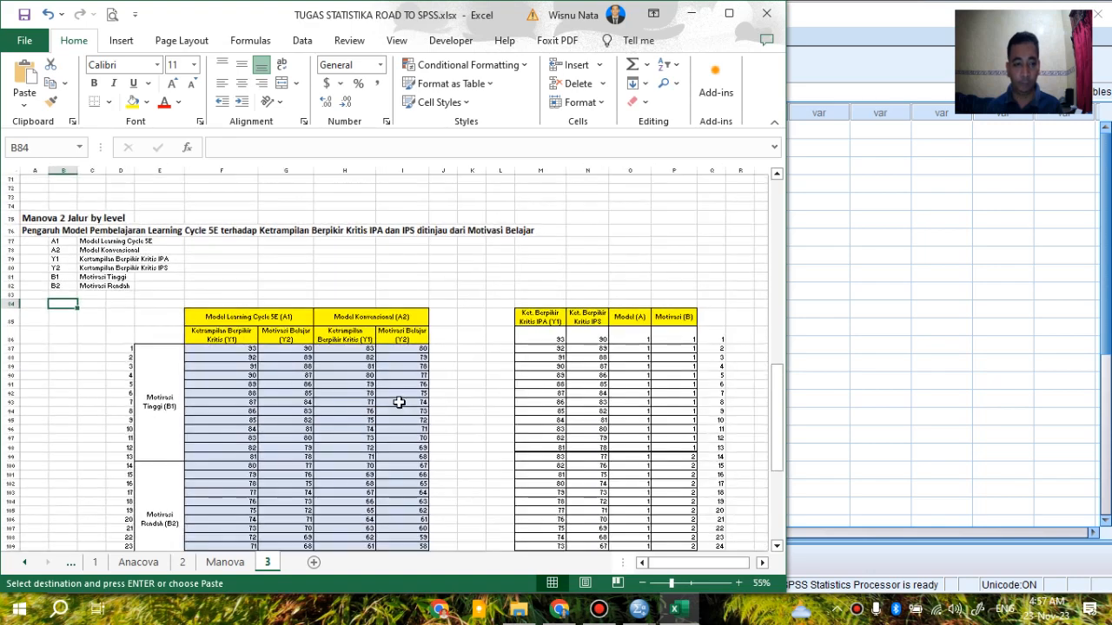
{"action": "scroll", "coordinate": [391, 397], "scroll_direction": "down", "scroll_amount": 1}
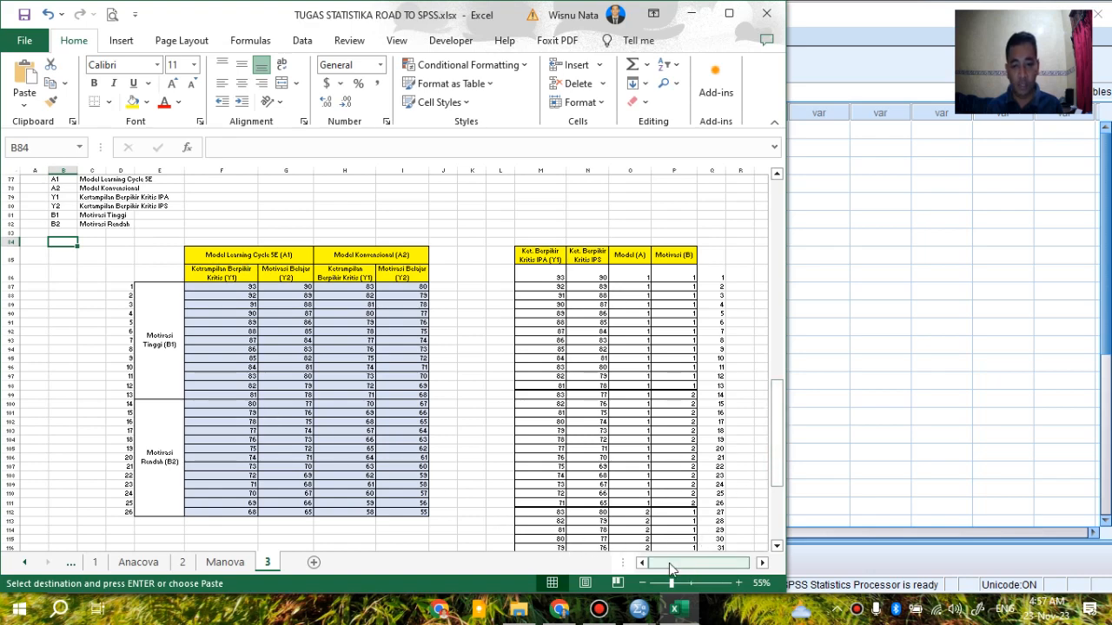
{"action": "scroll", "coordinate": [511, 406], "scroll_direction": "up", "scroll_amount": 2}
{"action": "scroll", "coordinate": [512, 406], "scroll_direction": "down", "scroll_amount": 2}
{"action": "scroll", "coordinate": [615, 438], "scroll_direction": "up", "scroll_amount": 1}
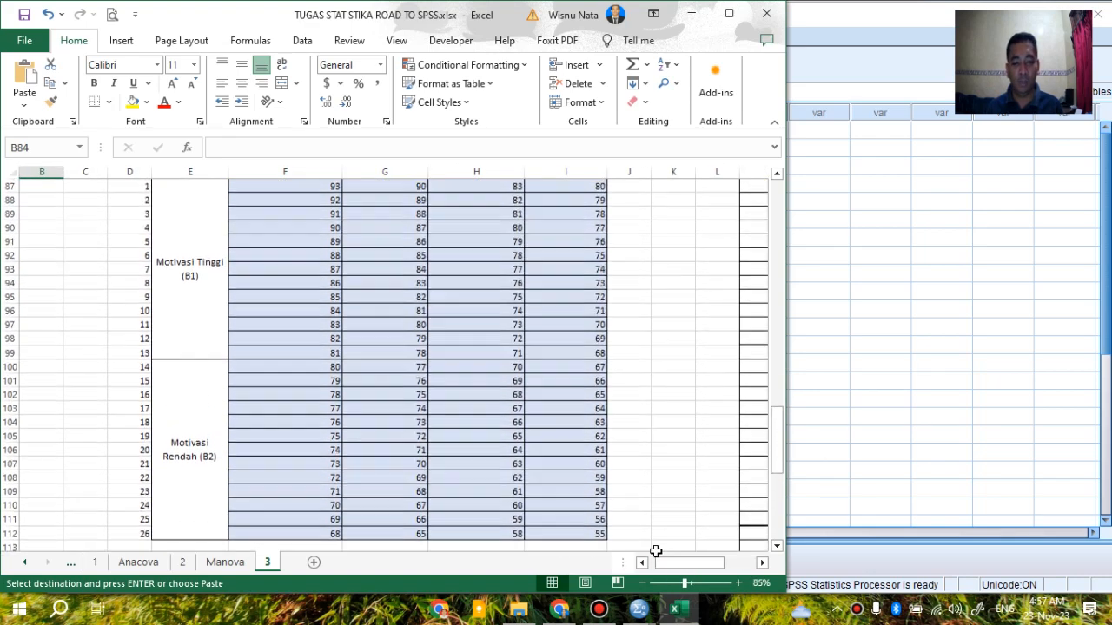
{"action": "left_click_drag", "start_coordinate": [681, 563], "coordinate": [720, 564]}
{"action": "scroll", "coordinate": [611, 345], "scroll_direction": "down", "scroll_amount": 1}
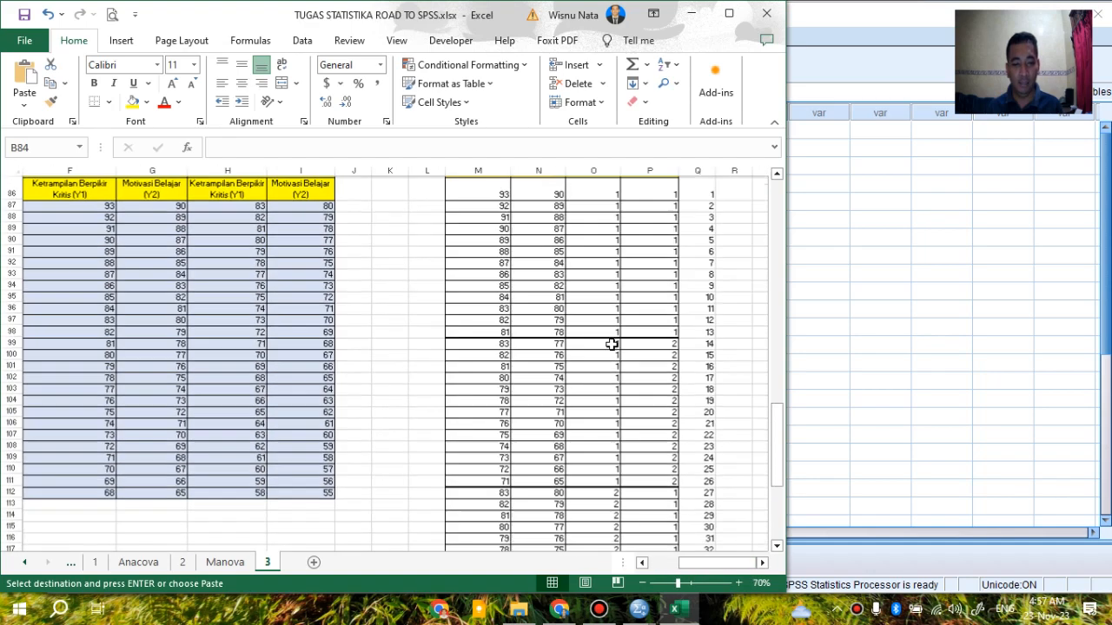
{"action": "scroll", "coordinate": [590, 337], "scroll_direction": "up", "scroll_amount": 2}
Examine the stacked table's columns for Ket. Berpikir Kritis IPA (Y1), Ket. Berpikir Kritis IPS (Y2), Model (A) and Motivasi (B), comparing them with the source table
{"action": "left_click", "coordinate": [483, 246]}
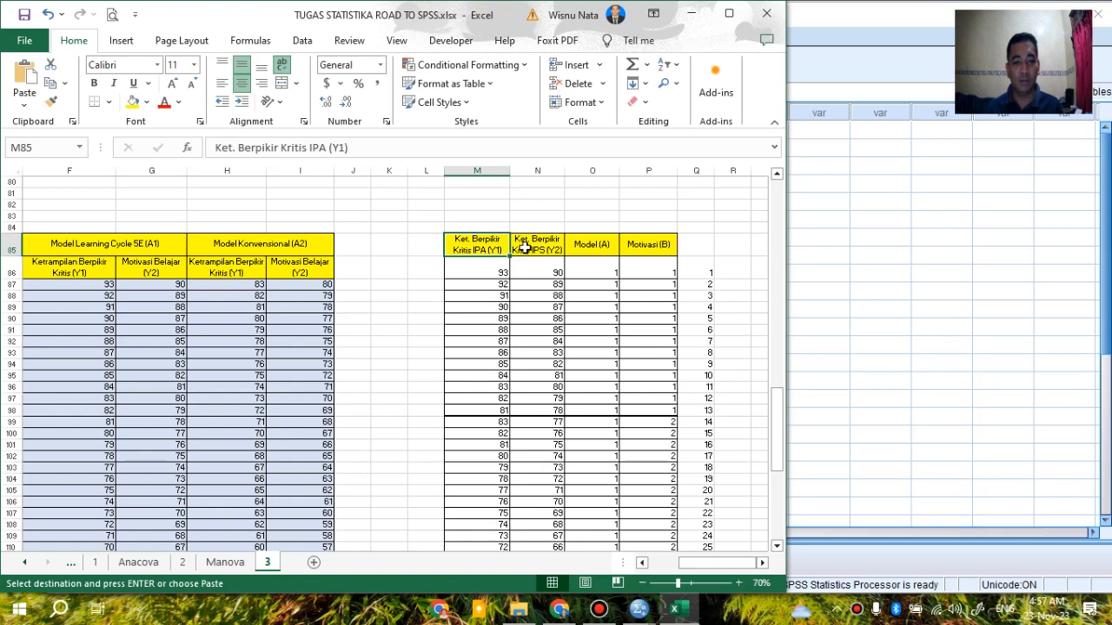
{"action": "left_click", "coordinate": [532, 246]}
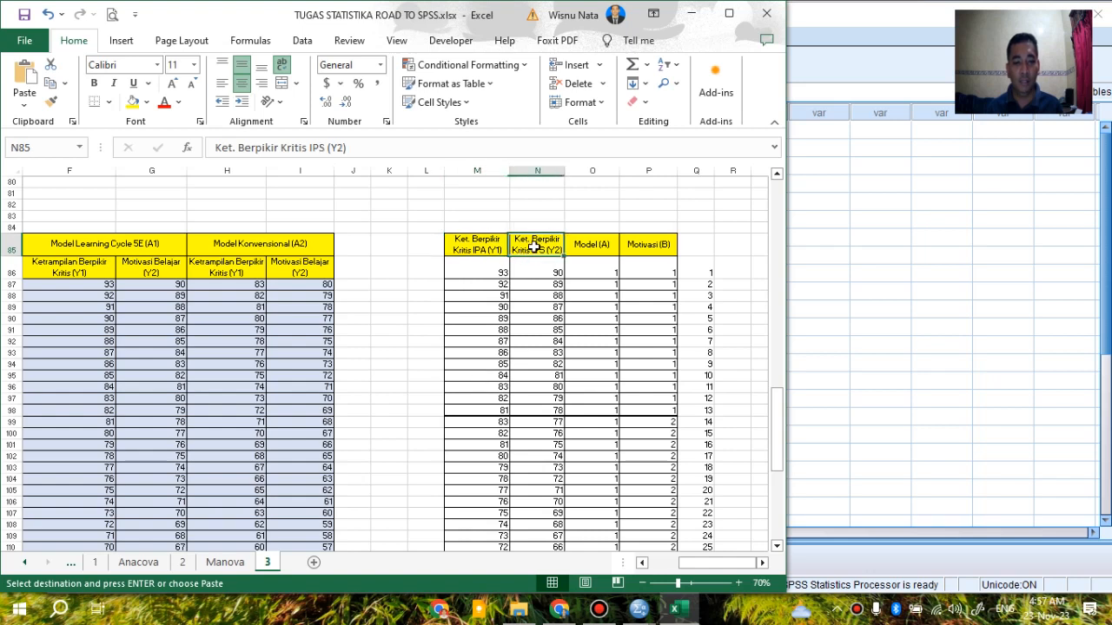
{"action": "left_click", "coordinate": [598, 247]}
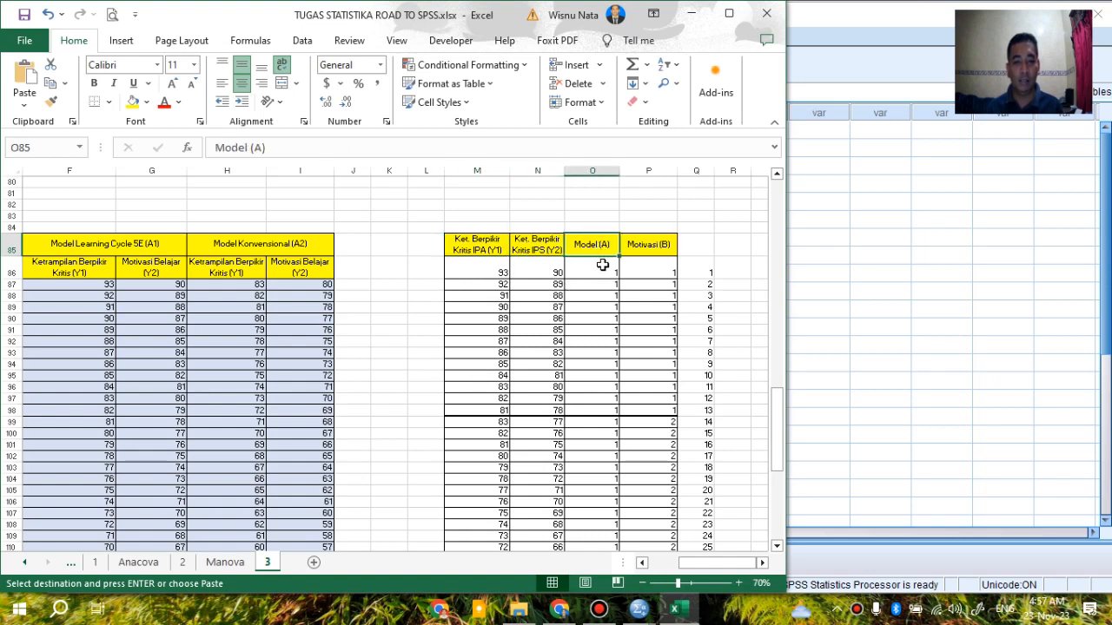
{"action": "left_click", "coordinate": [641, 246]}
{"action": "left_click", "coordinate": [647, 268]}
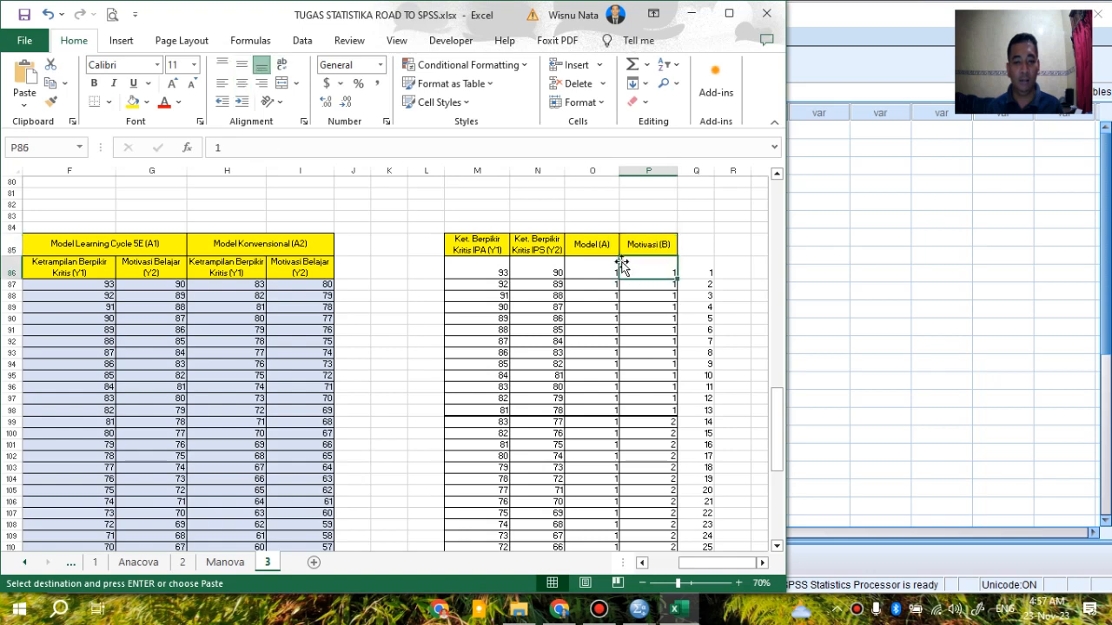
{"action": "left_click", "coordinate": [601, 246]}
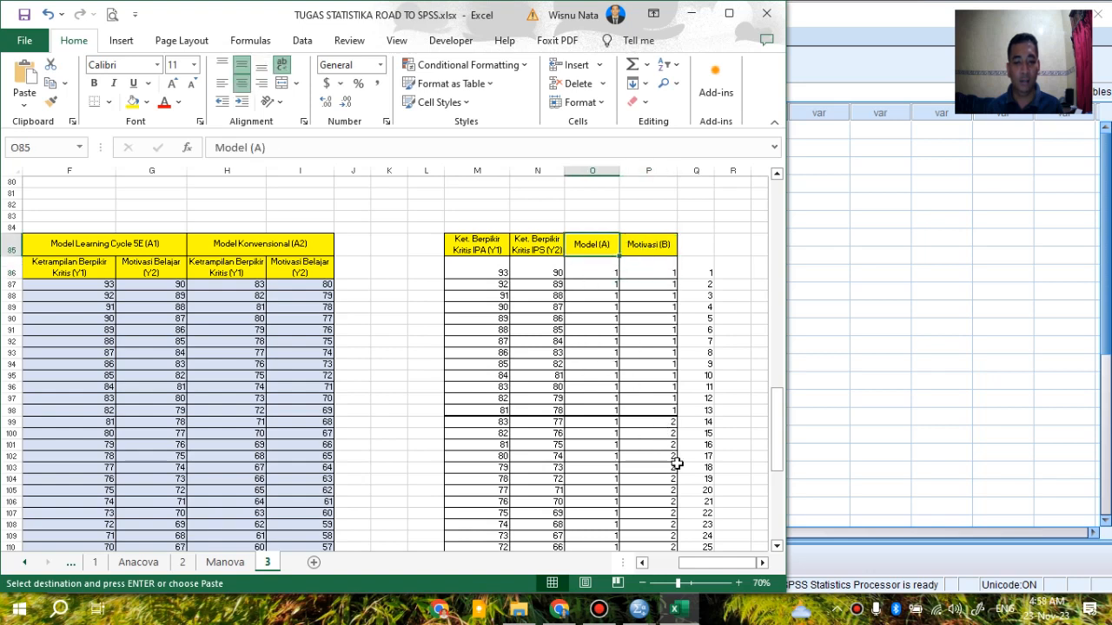
{"action": "left_click_drag", "start_coordinate": [706, 564], "coordinate": [704, 566]}
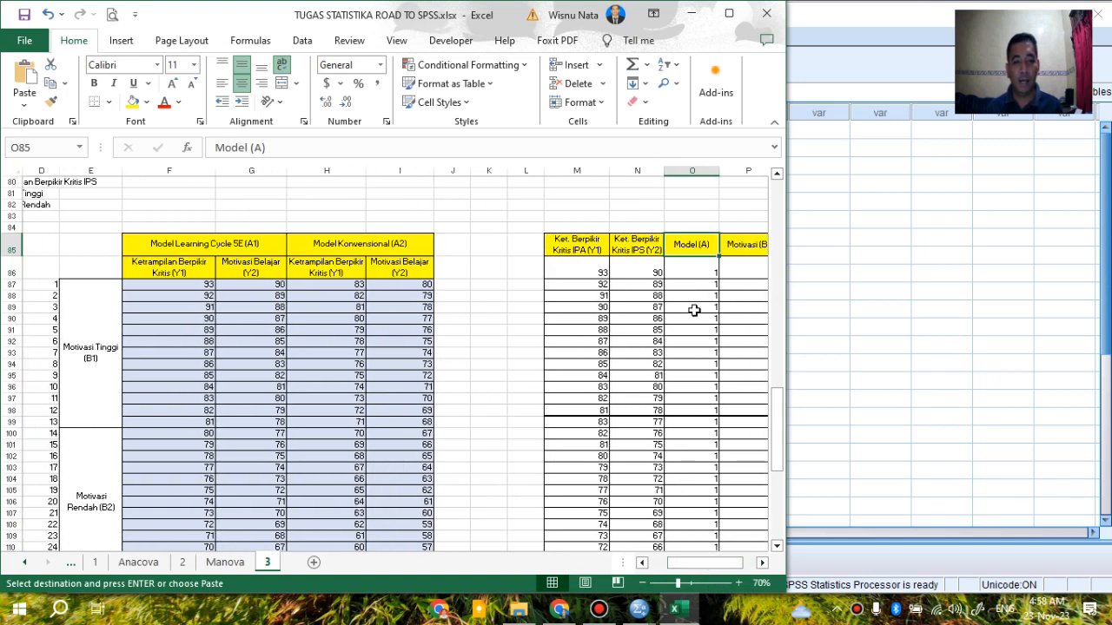
{"action": "left_click_drag", "start_coordinate": [688, 565], "coordinate": [701, 566]}
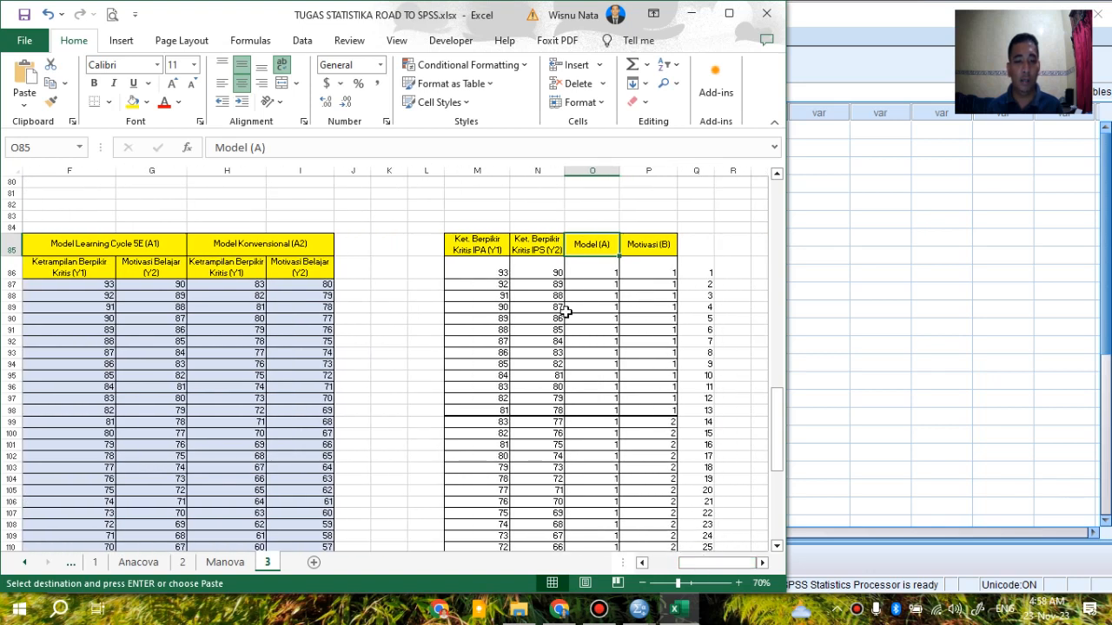
{"action": "scroll", "coordinate": [589, 273], "scroll_direction": "down", "scroll_amount": 1}
{"action": "scroll", "coordinate": [590, 286], "scroll_direction": "up", "scroll_amount": 1}
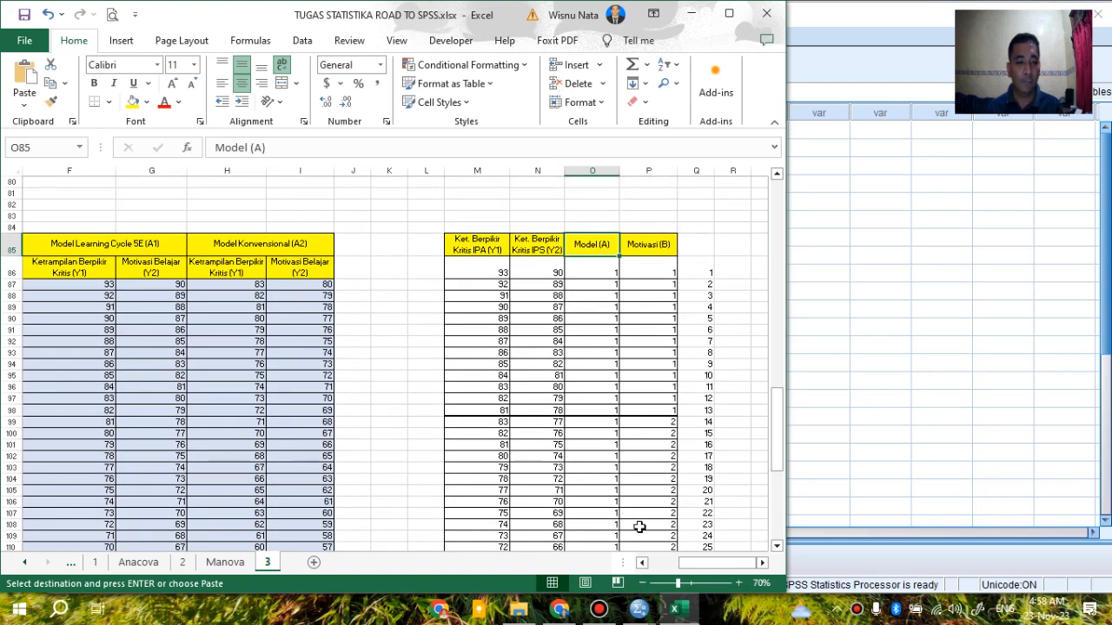
Copy the stacked Y1, Y2, Model and Motivasi values in M86:P137 from Excel into the empty SPSS dataset, starting at the first cell
{"action": "left_click_drag", "start_coordinate": [692, 572], "coordinate": [667, 572]}
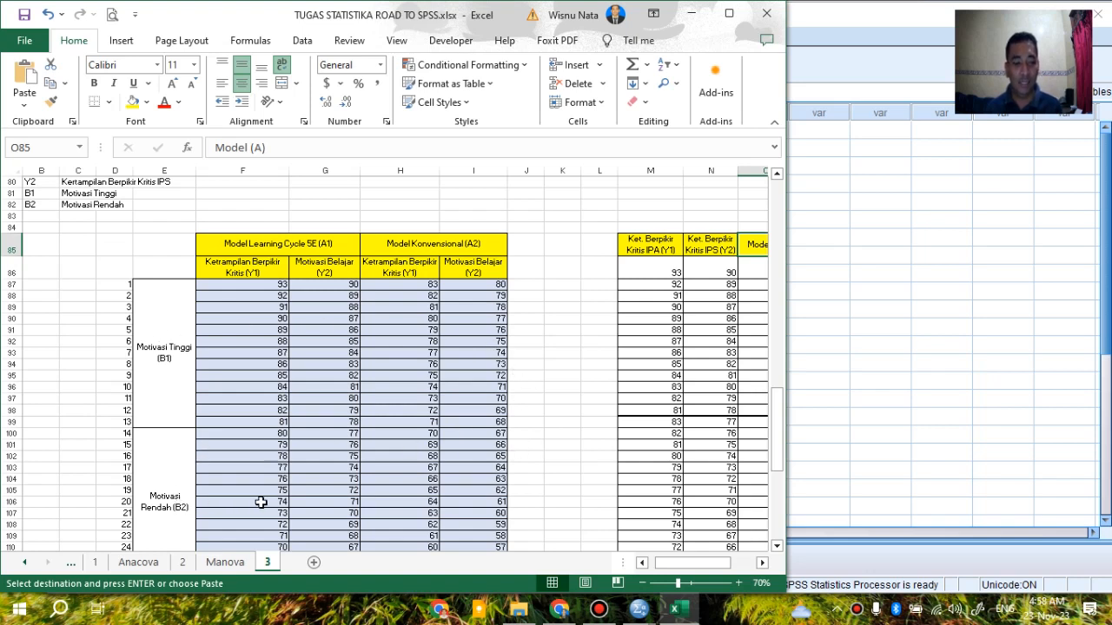
{"action": "left_click_drag", "start_coordinate": [662, 563], "coordinate": [686, 563]}
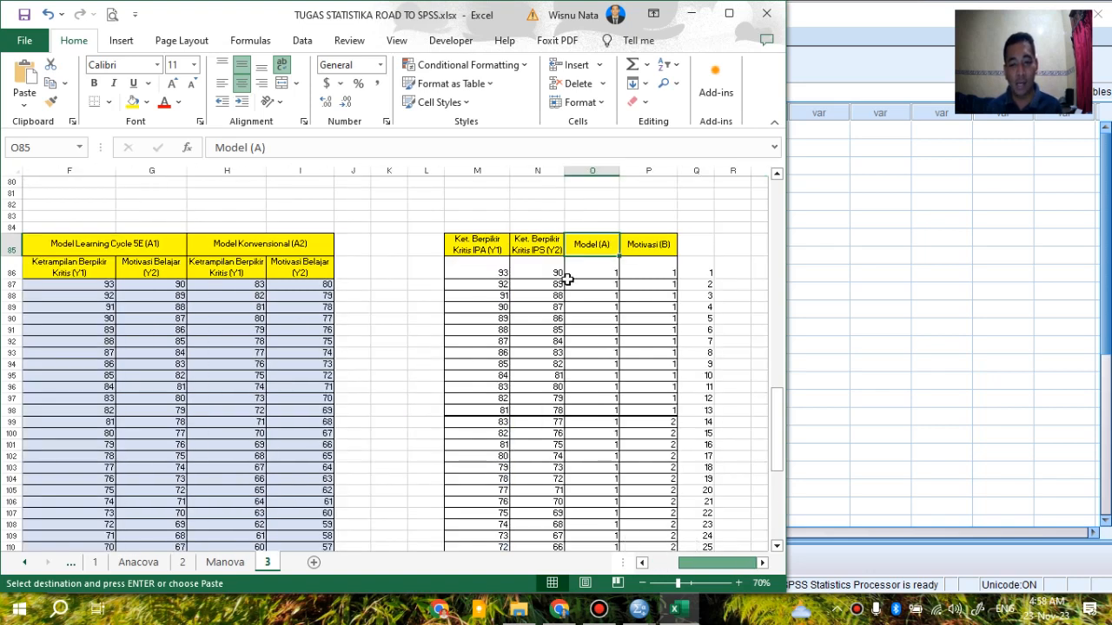
{"action": "left_click_drag", "start_coordinate": [480, 261], "coordinate": [656, 520]}
{"action": "key", "text": "ctrl+c"}
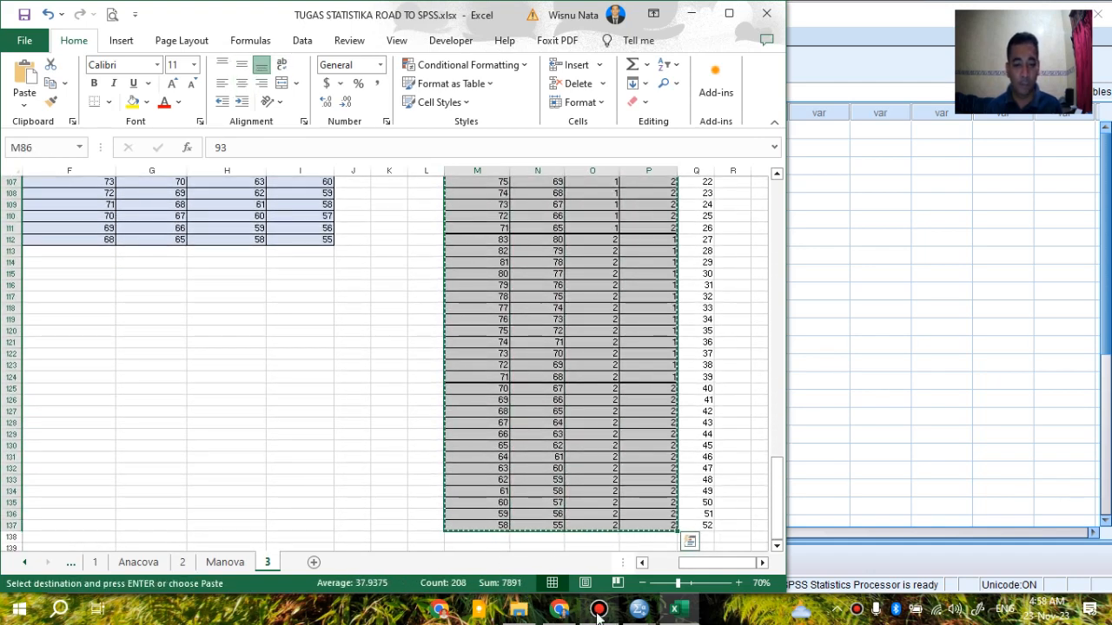
{"action": "left_click", "coordinate": [877, 404]}
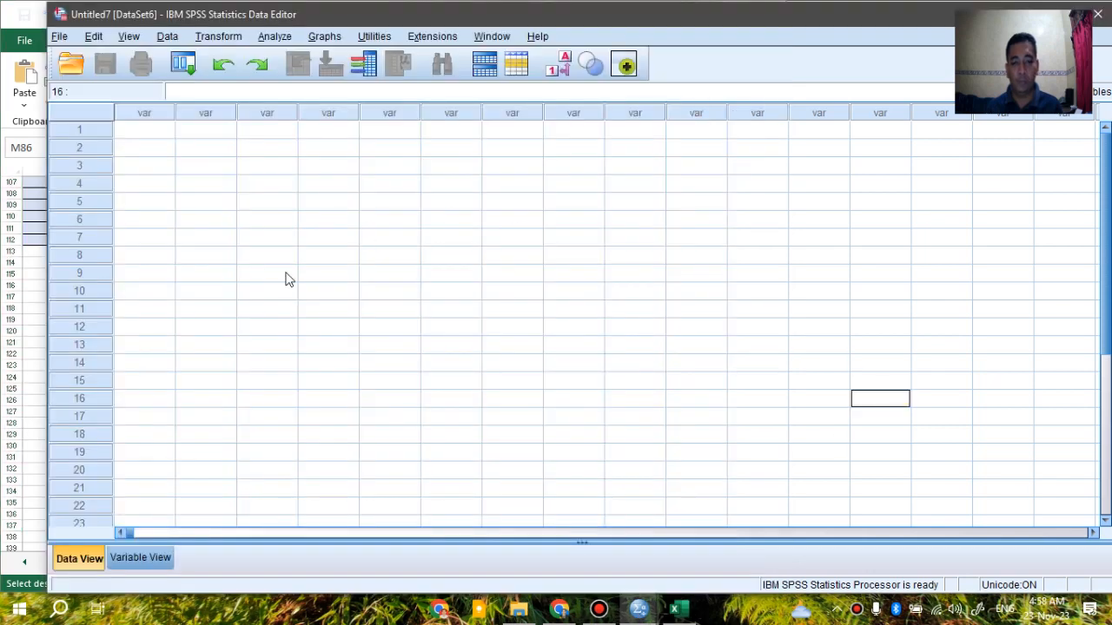
{"action": "left_click", "coordinate": [141, 131]}
{"action": "key", "text": "ctrl+v"}
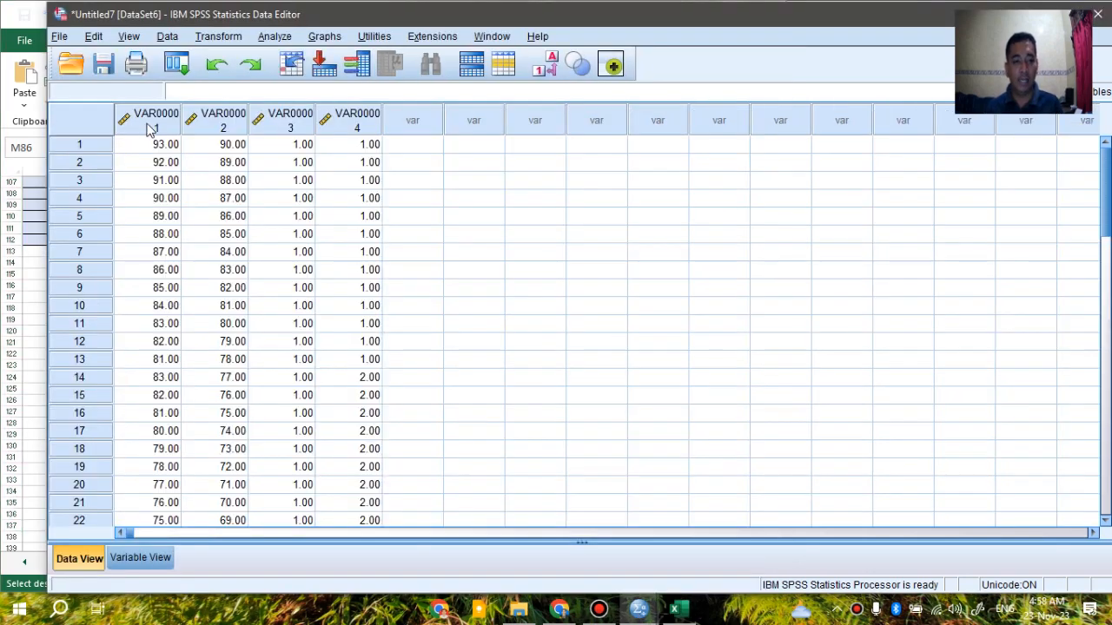
Rename the first two variables Y1 and Y2, following the stacked table's headers in the Excel workbook
{"action": "left_click", "coordinate": [111, 558]}
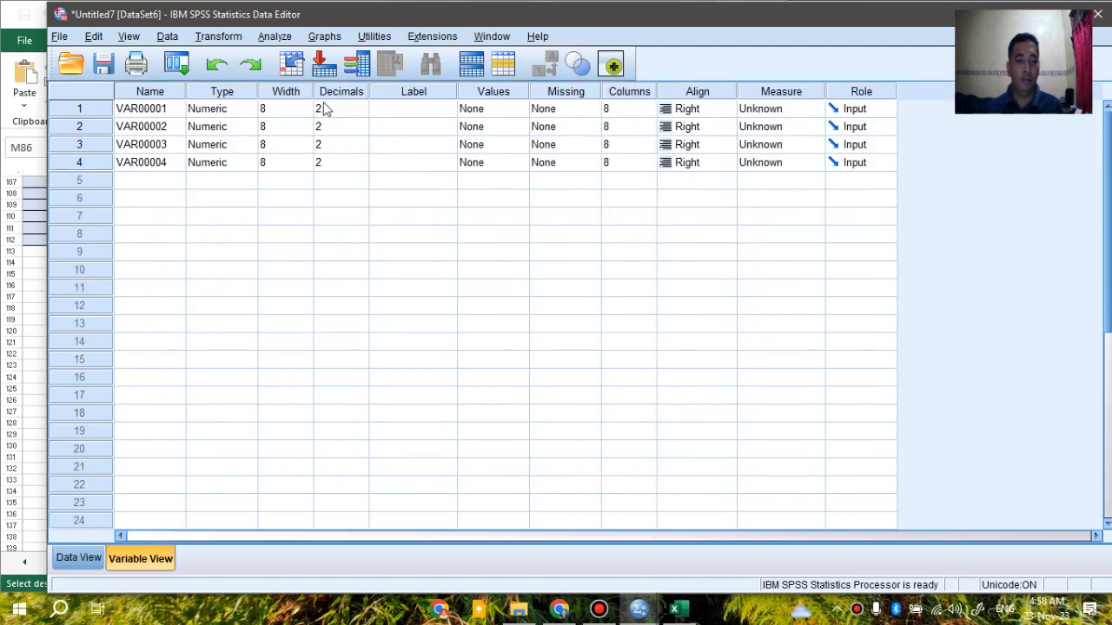
{"action": "left_click", "coordinate": [5, 110]}
{"action": "scroll", "coordinate": [585, 375], "scroll_direction": "up", "scroll_amount": 10}
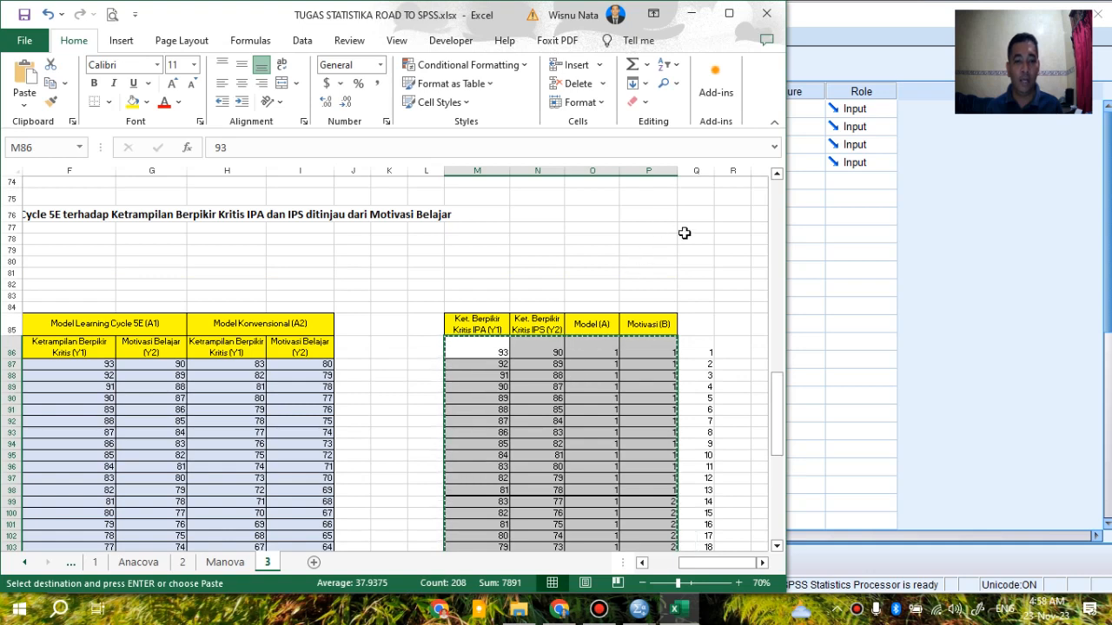
{"action": "left_click", "coordinate": [806, 7]}
{"action": "left_click", "coordinate": [142, 113]}
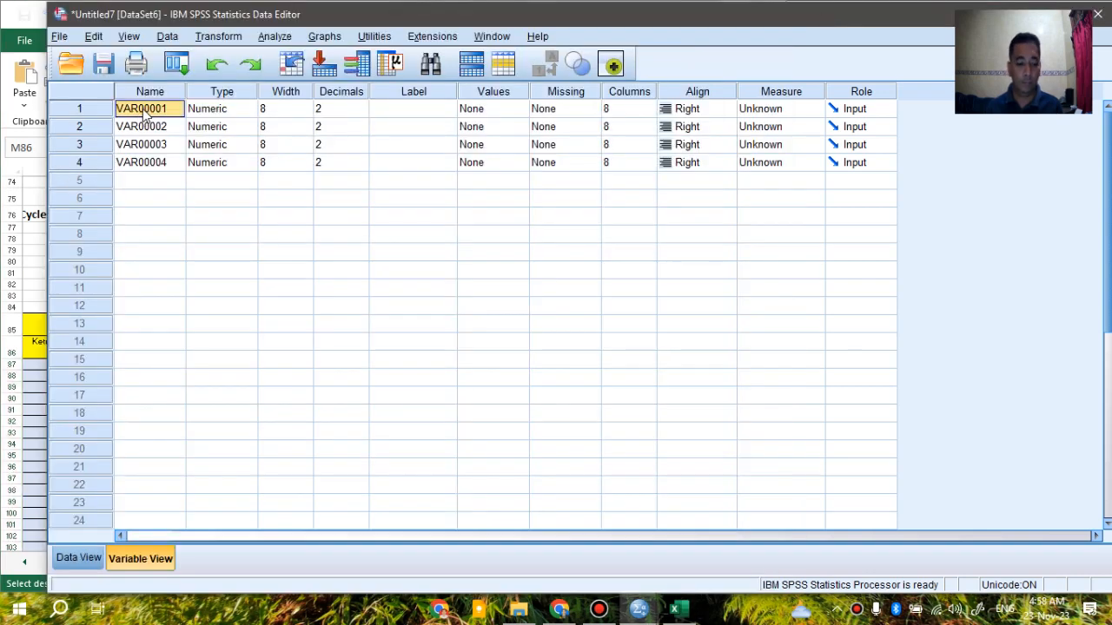
{"action": "double_click", "coordinate": [143, 113]}
{"action": "type", "text": "Y1"}
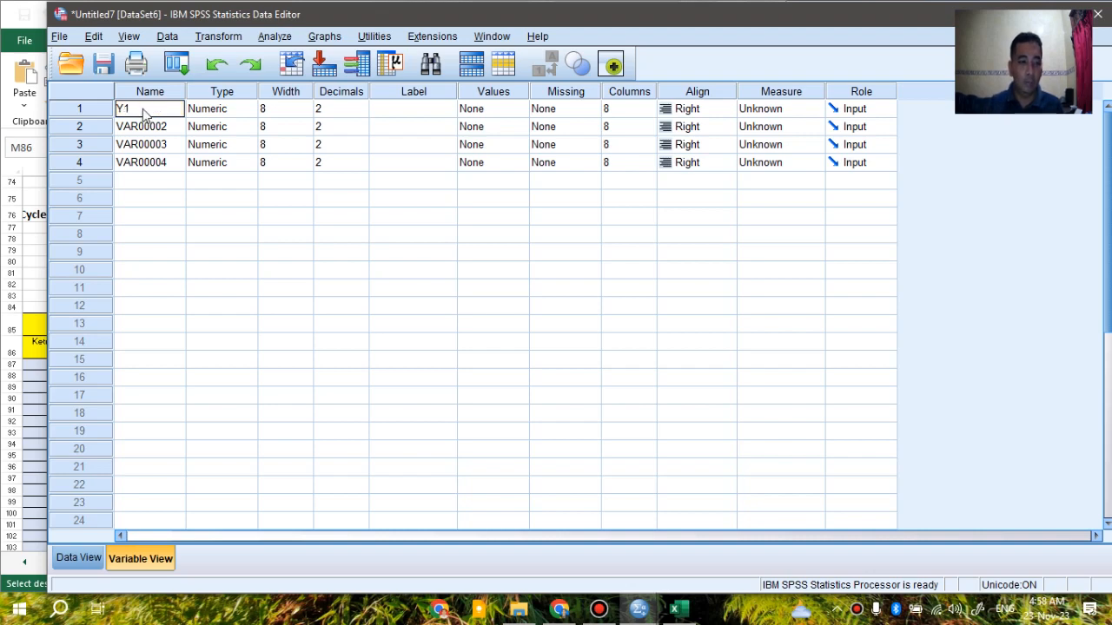
{"action": "key", "text": "Return"}
{"action": "type", "text": "Y2"}
{"action": "key", "text": "Return"}
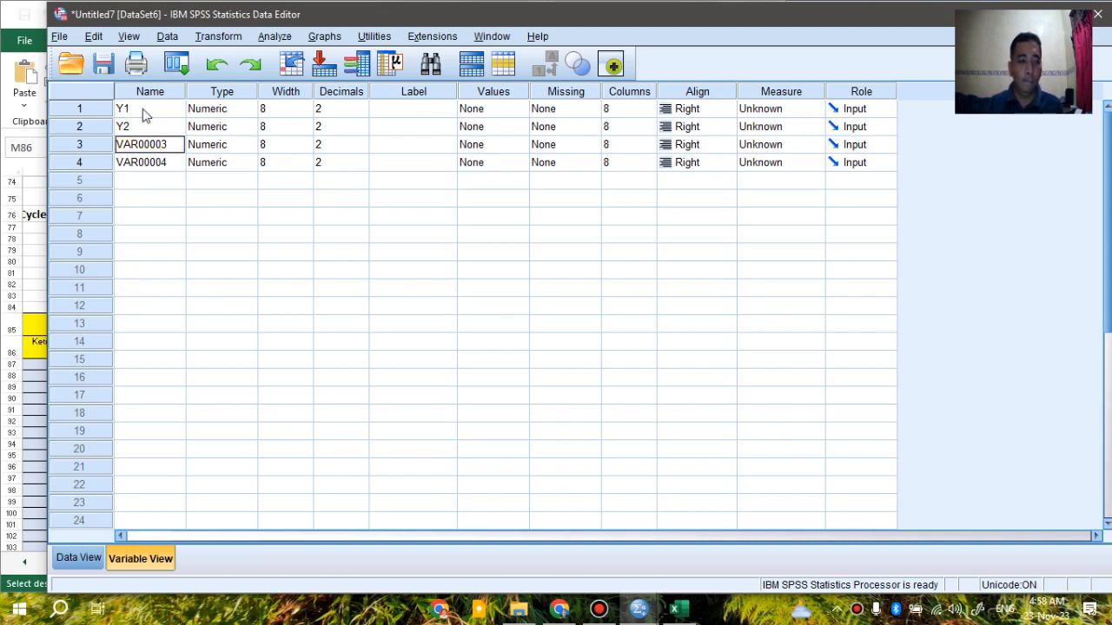
Check the remaining column headers in Excel and rename the third and fourth SPSS variables A and B
{"action": "key", "text": "alt+Tab"}
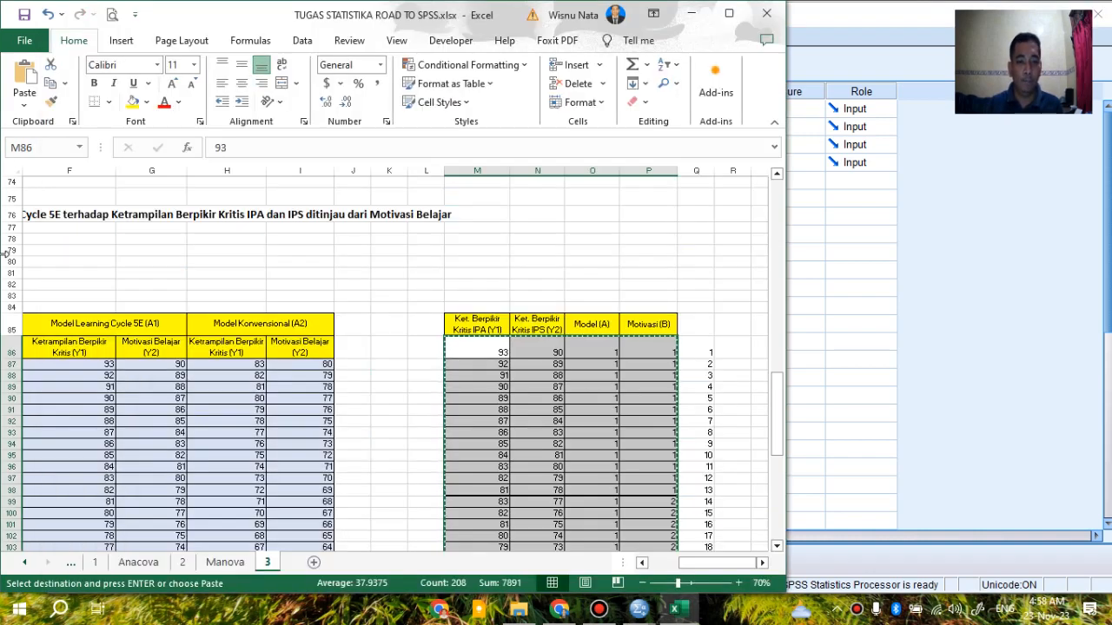
{"action": "left_click", "coordinate": [834, 8]}
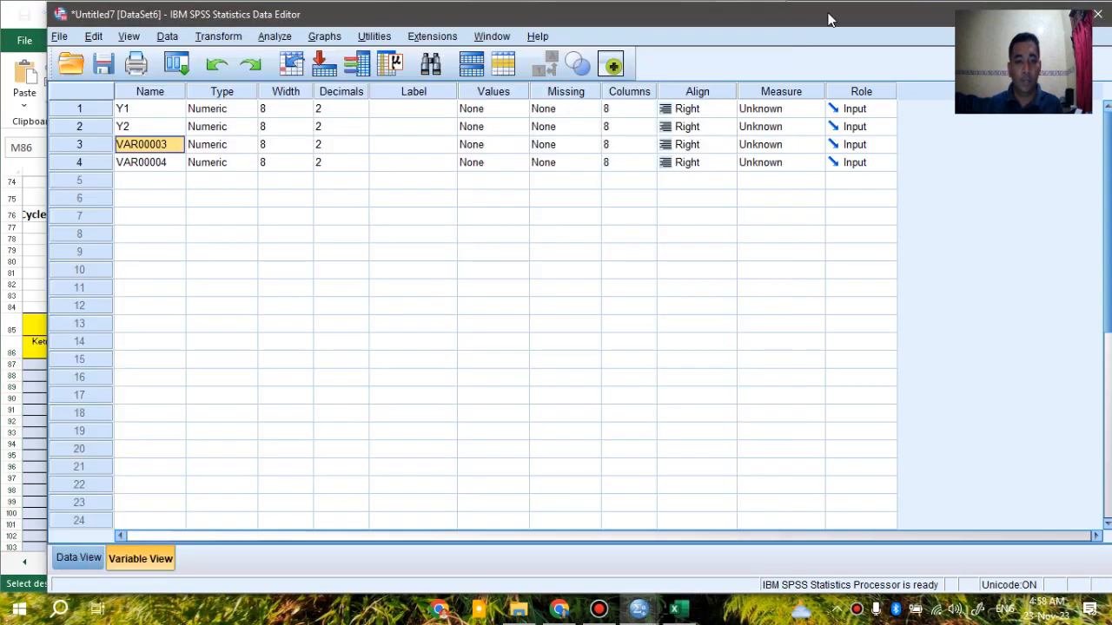
{"action": "double_click", "coordinate": [172, 148]}
{"action": "type", "text": "A"}
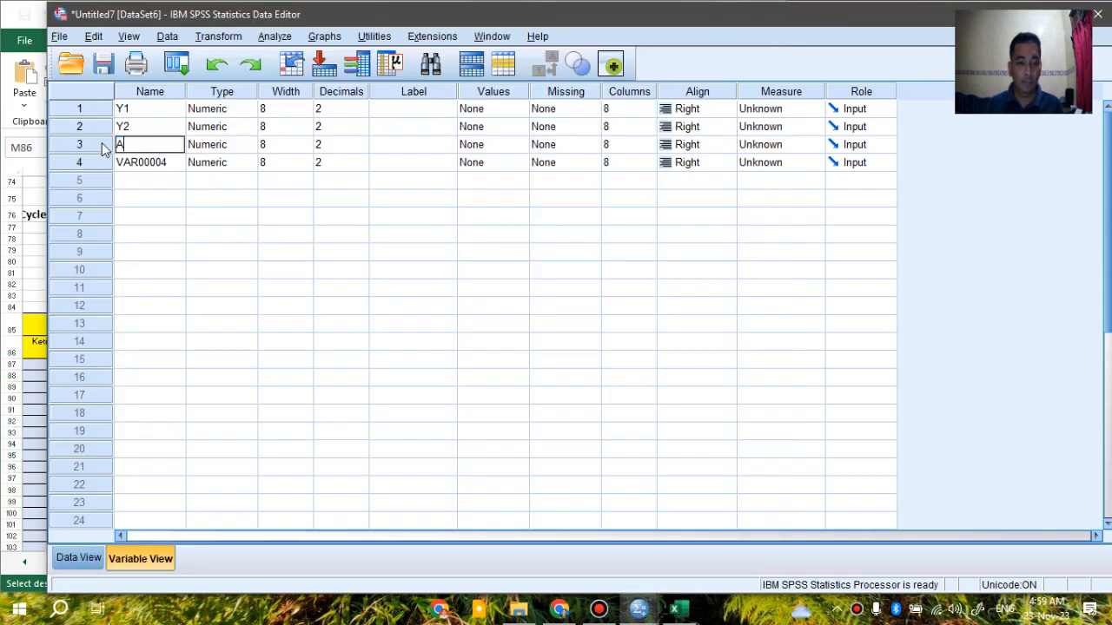
{"action": "key", "text": "Return"}
{"action": "type", "text": "B"}
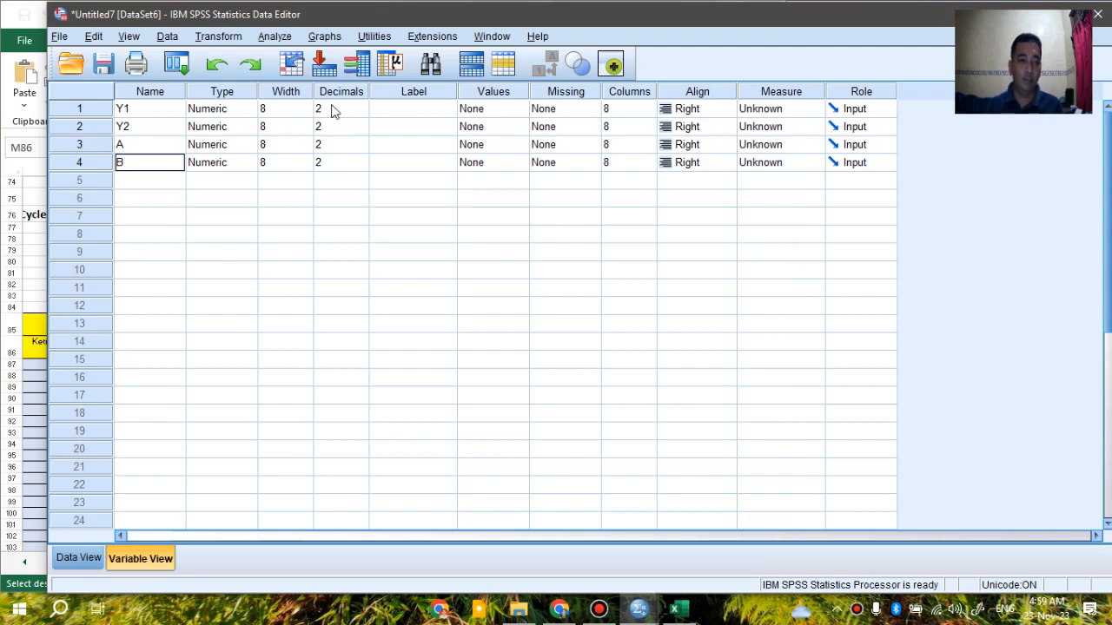
Label variable Y1 "Ket. Berpikir Kritis IPA" and variable Y2 "Ket. Berpikir Kritis IPS", matching the Excel headers
{"action": "left_click", "coordinate": [397, 111]}
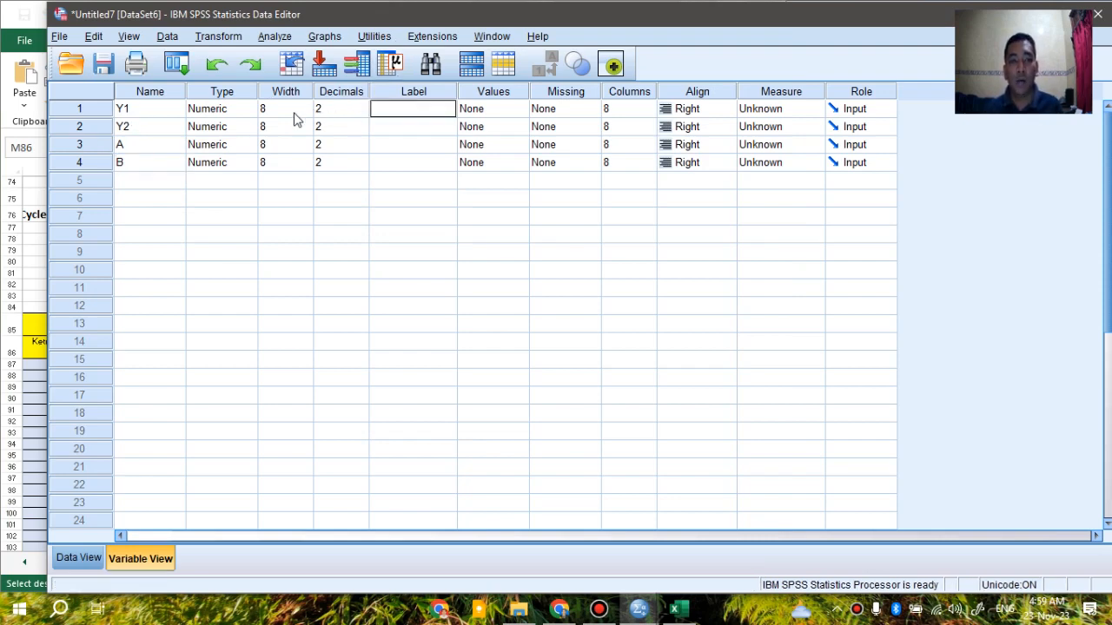
{"action": "left_click", "coordinate": [5, 213]}
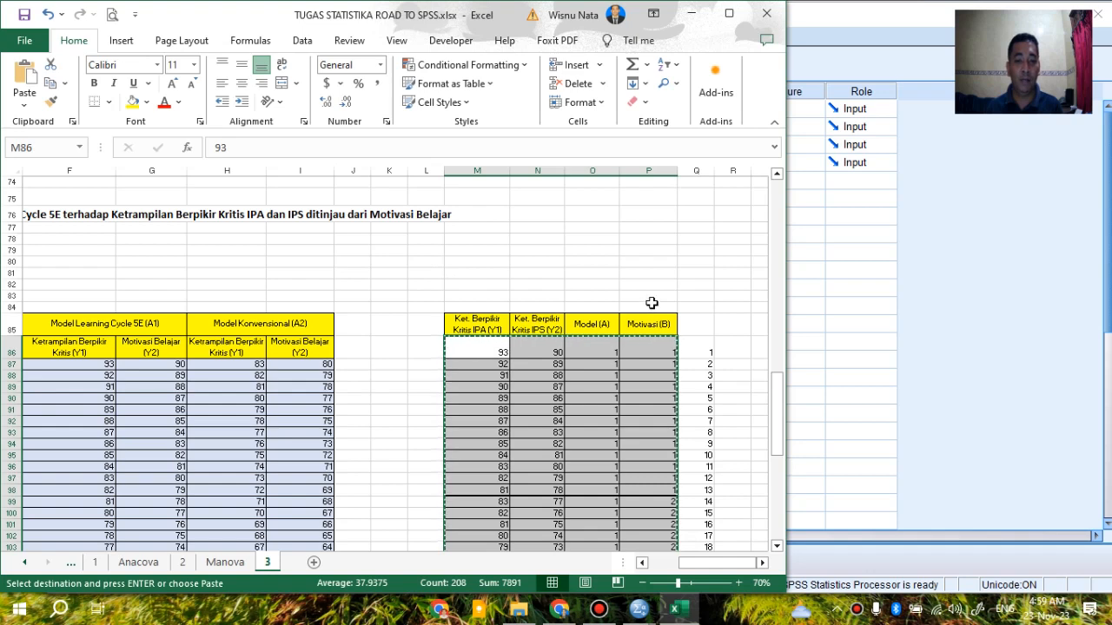
{"action": "left_click", "coordinate": [876, 19]}
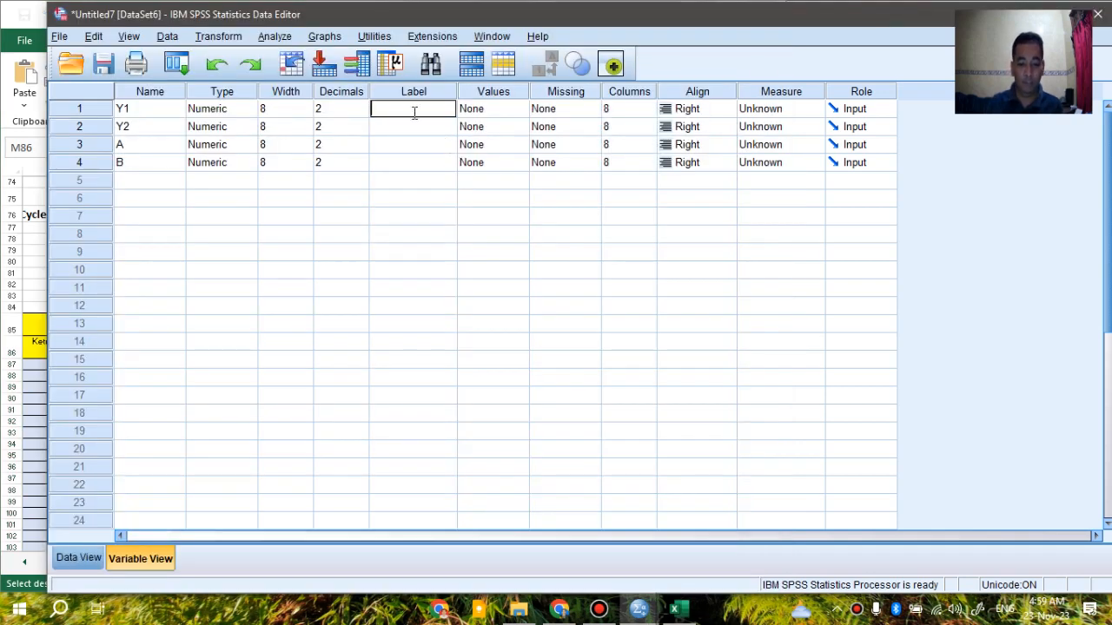
{"action": "type", "text": "kETR"}
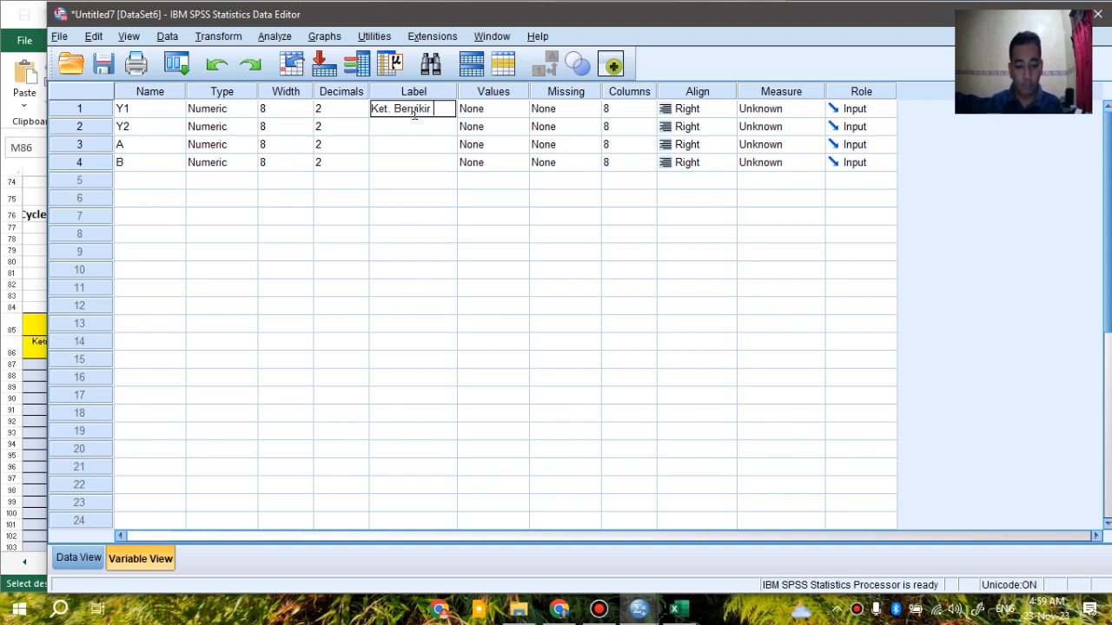
{"action": "type", "text": "s IPA"}
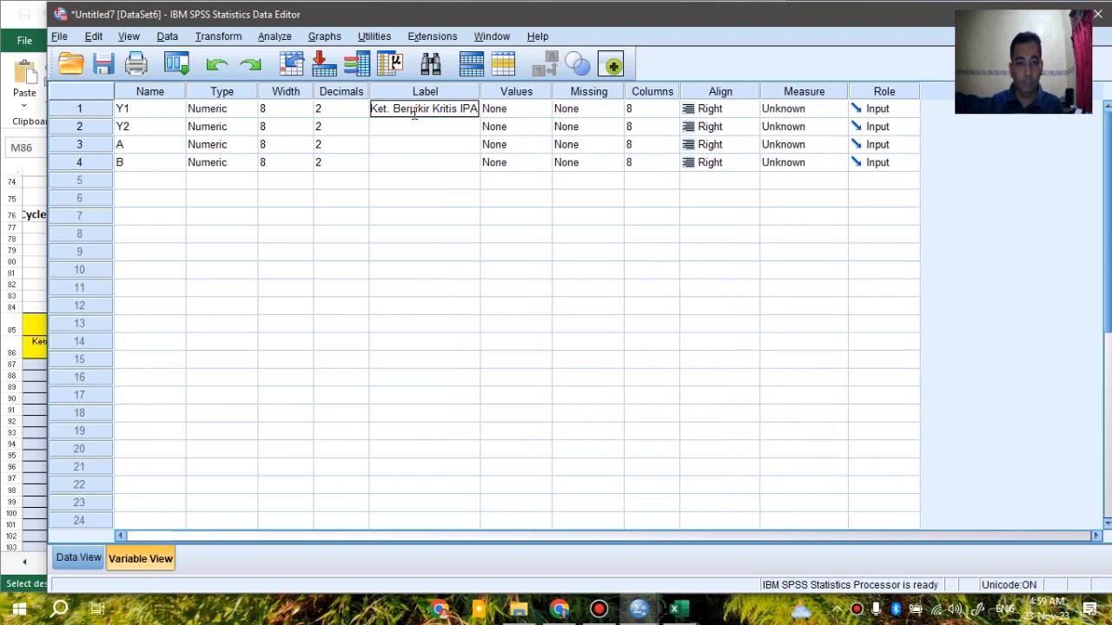
{"action": "key", "text": "Return"}
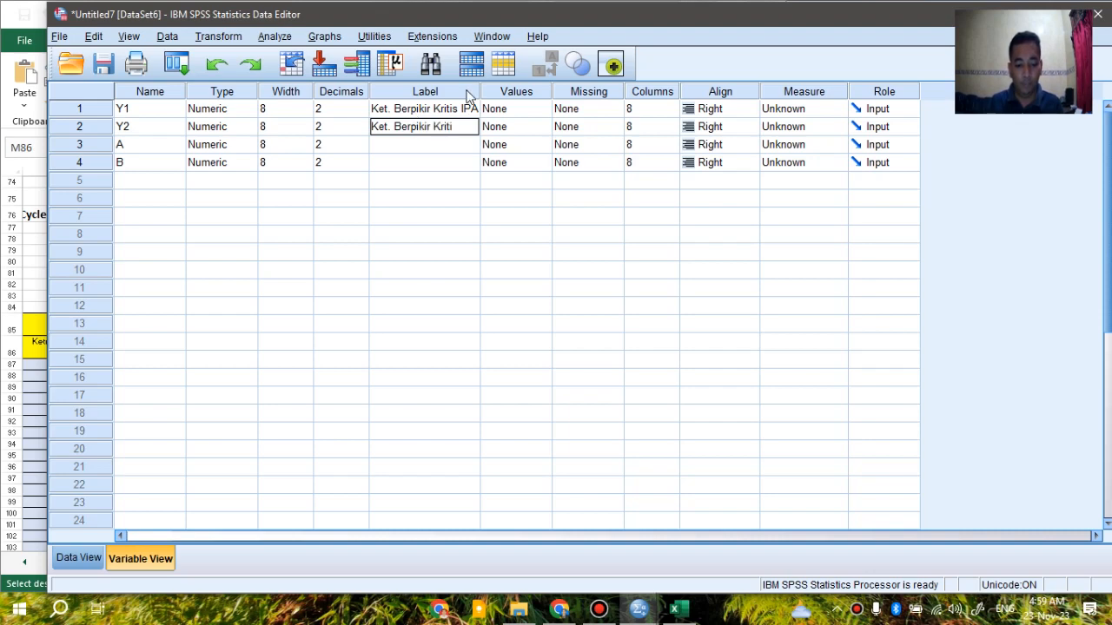
{"action": "type", "text": "PS"}
{"action": "key", "text": "Return"}
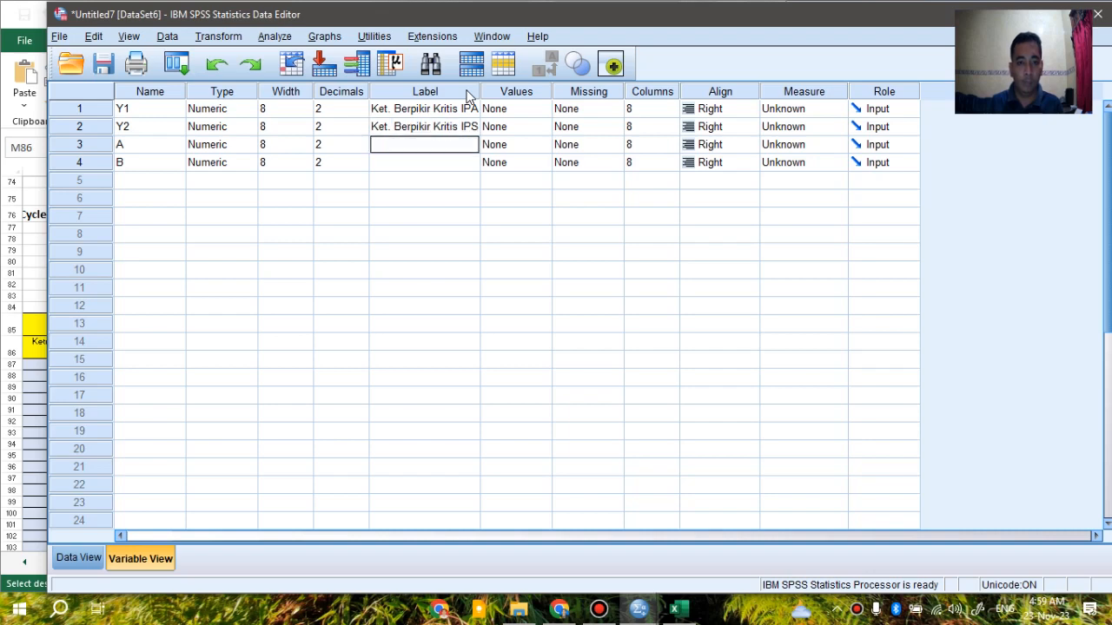
Label variable A "Model Belajar" and variable B "Motivasi Belajar", checking the factor names in the Excel workbook
{"action": "key", "text": "alt+Tab"}
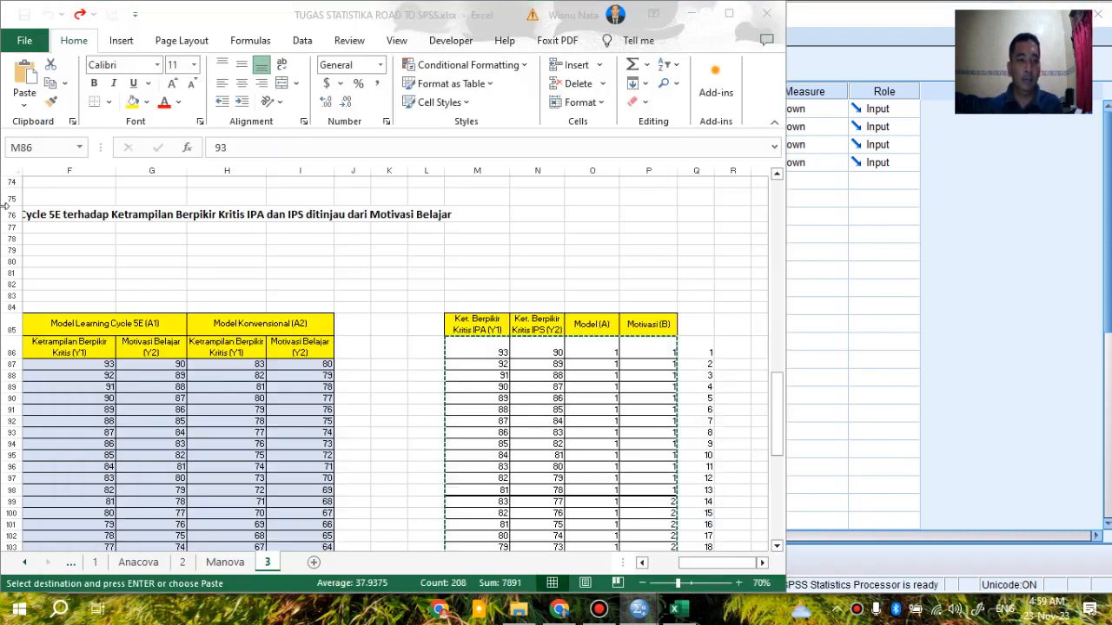
{"action": "key", "text": "alt+Tab"}
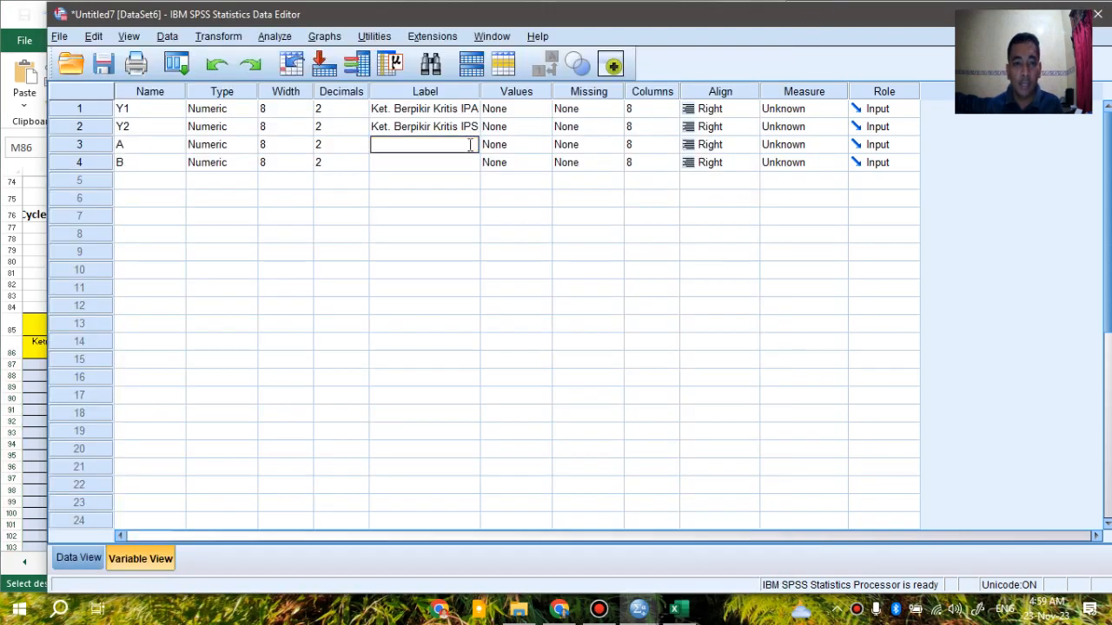
{"action": "type", "text": "Mod"}
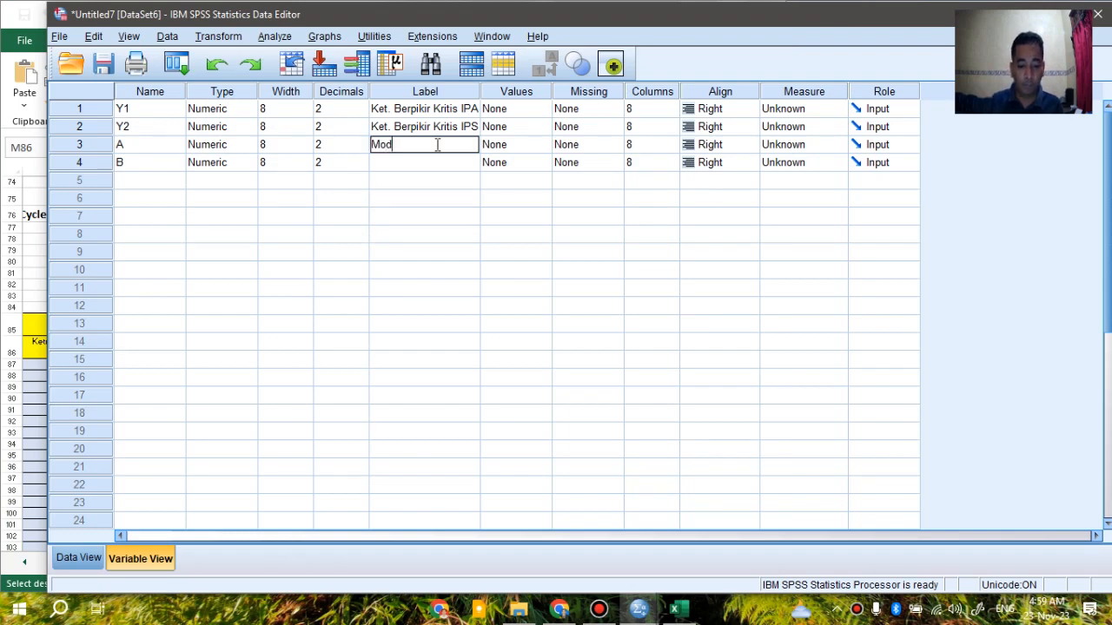
{"action": "type", "text": "el Belajar"}
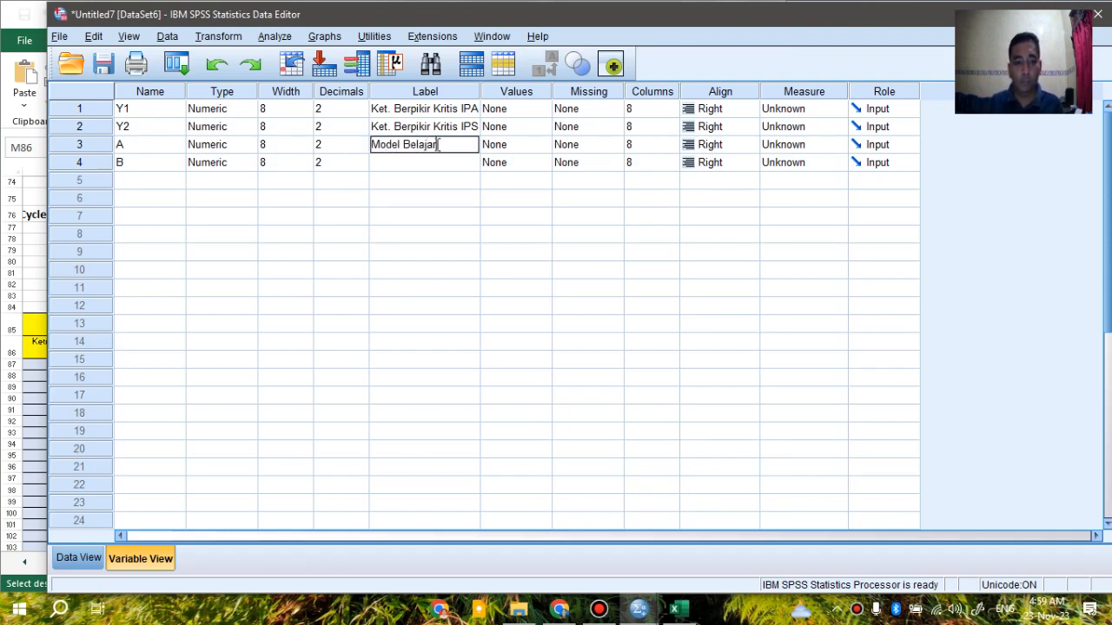
{"action": "key", "text": "Return"}
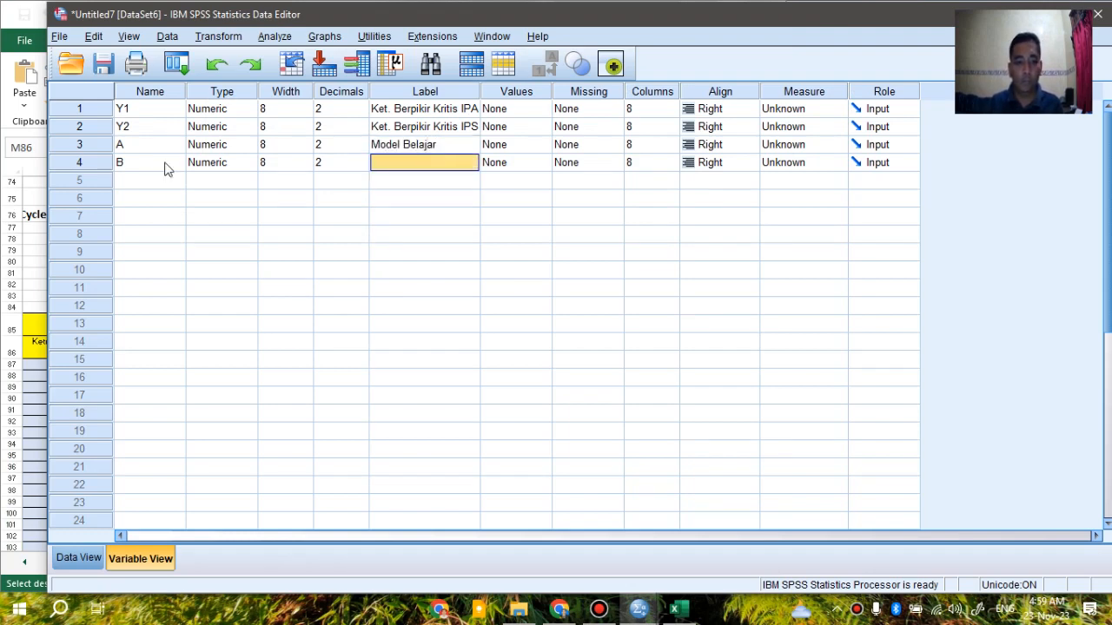
{"action": "key", "text": "alt+Tab"}
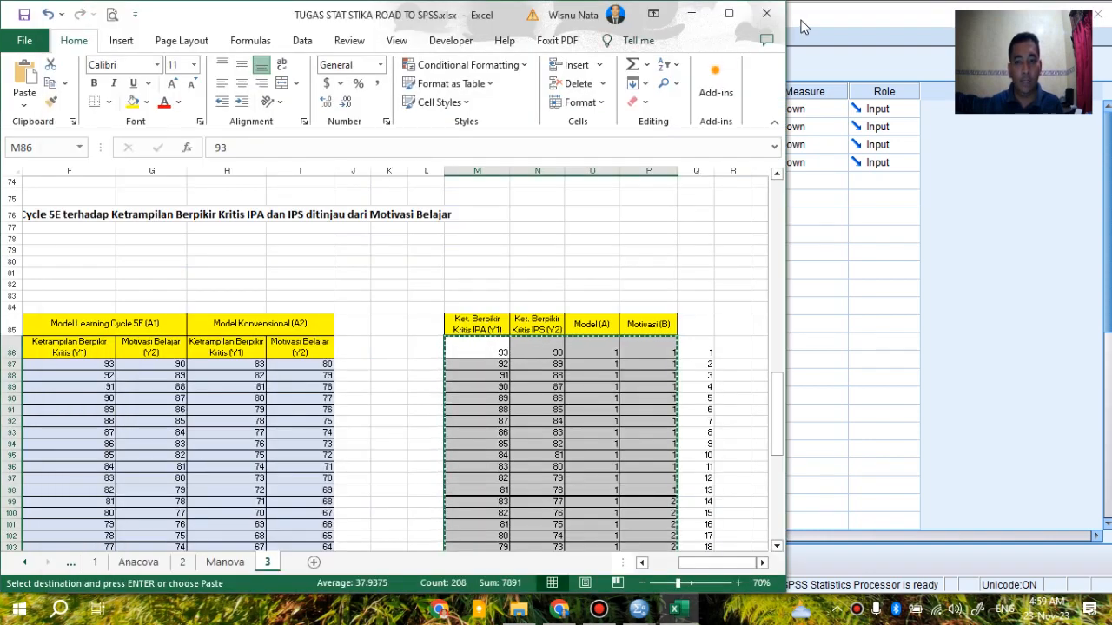
{"action": "key", "text": "alt+Tab"}
{"action": "left_click", "coordinate": [419, 162]}
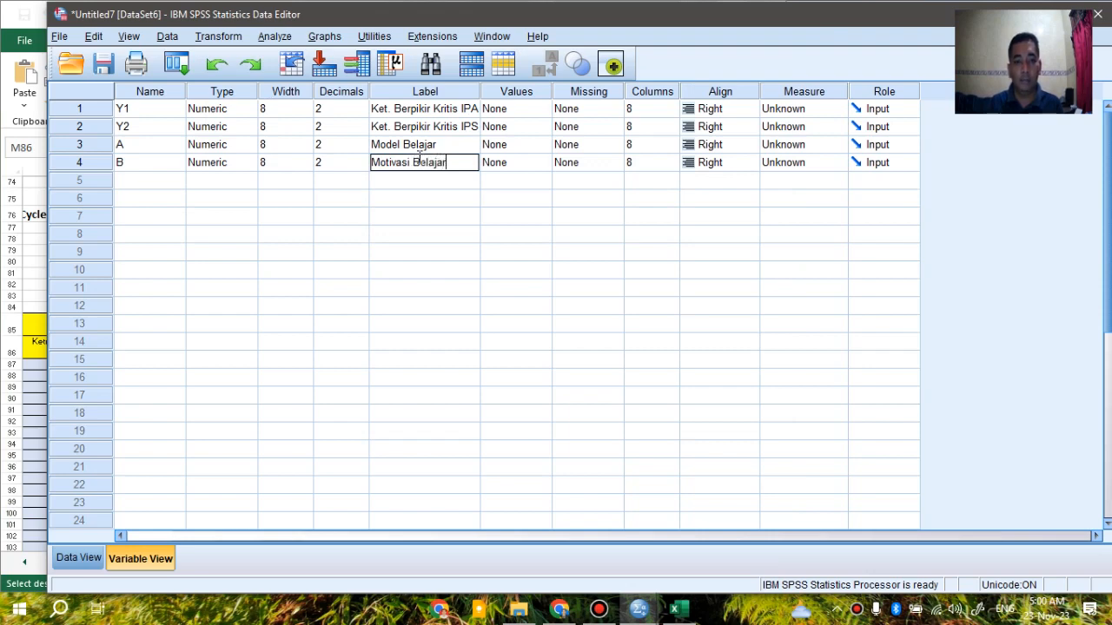
Add the value label 1 = "Model Learning Cycle 5E" to variable A, copying the name from the Excel workbook
{"action": "left_click", "coordinate": [523, 149]}
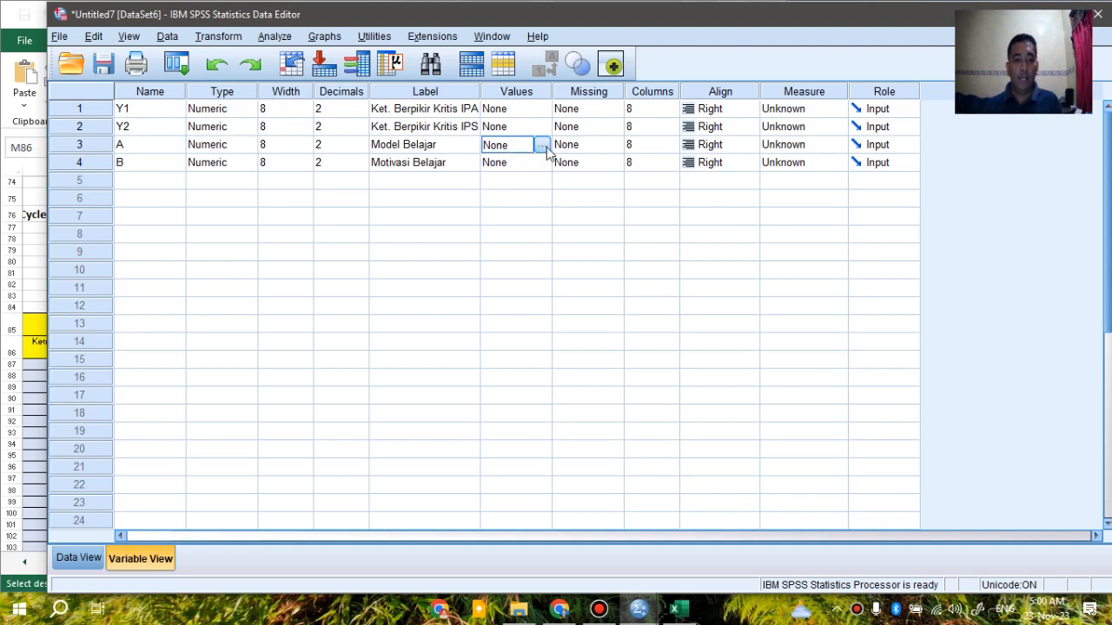
{"action": "left_click", "coordinate": [542, 146]}
{"action": "left_click", "coordinate": [9, 264]}
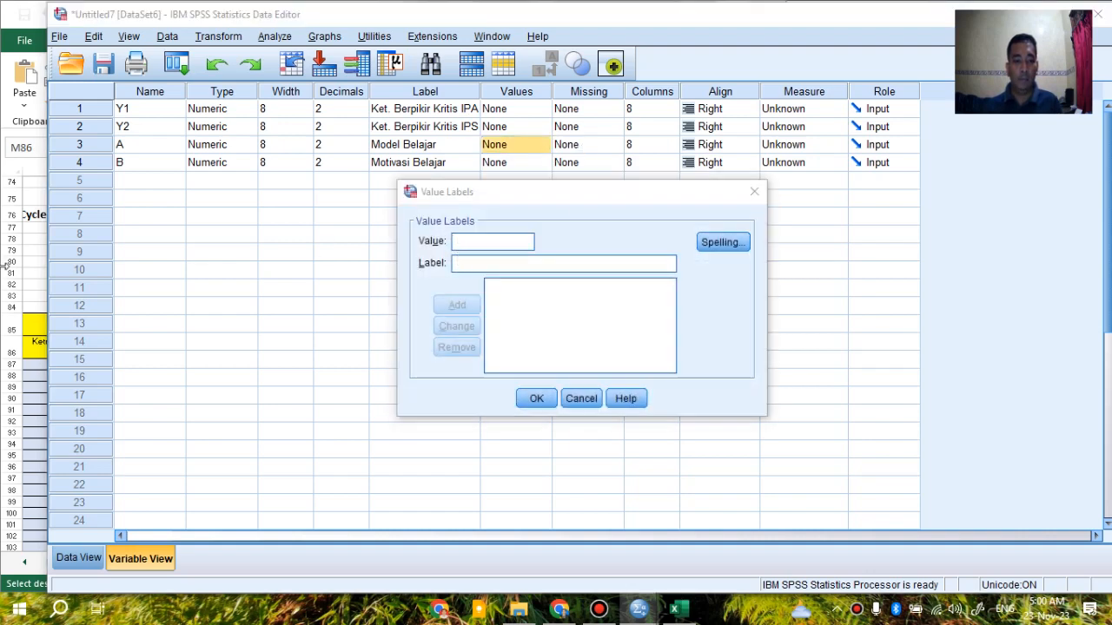
{"action": "left_click_drag", "start_coordinate": [723, 564], "coordinate": [686, 563]}
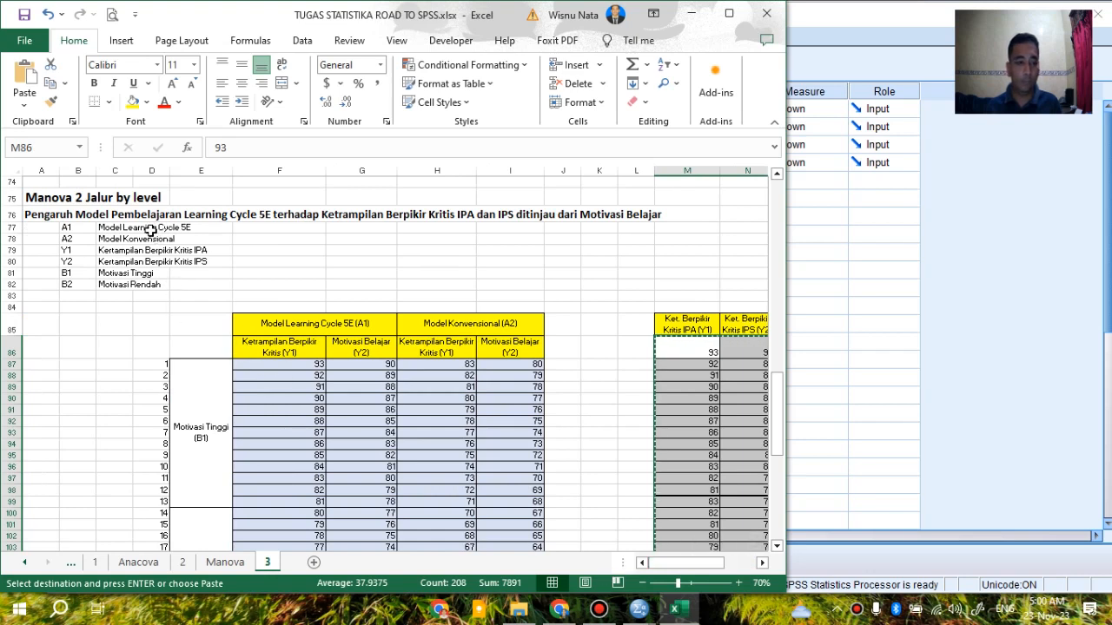
{"action": "left_click", "coordinate": [120, 228]}
{"action": "key", "text": "ctrl+c"}
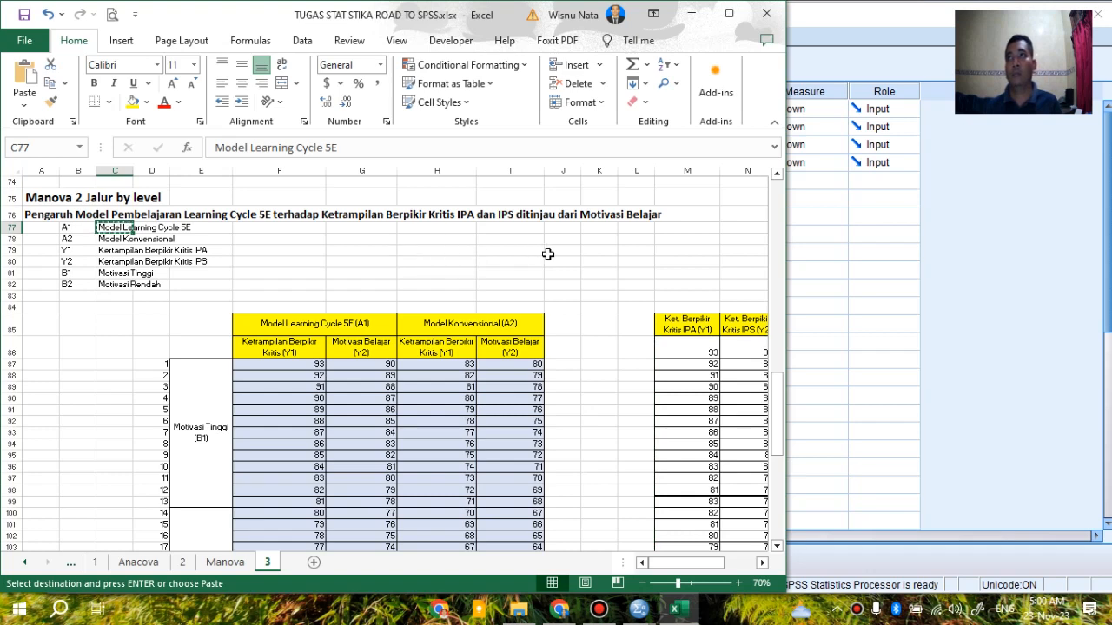
{"action": "left_click", "coordinate": [864, 7]}
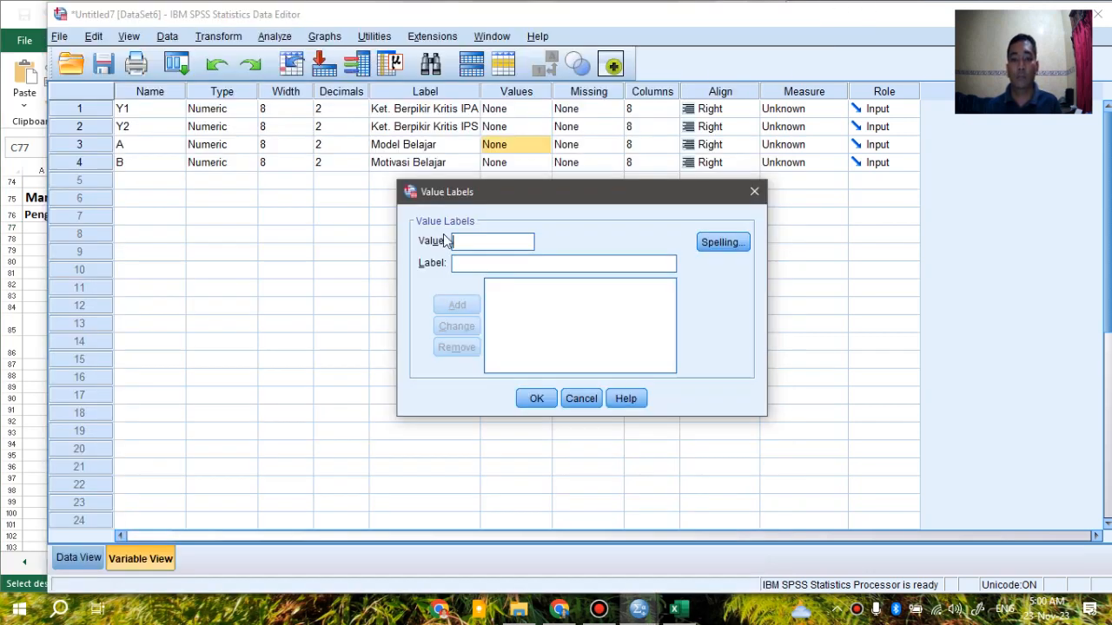
{"action": "type", "text": "1"}
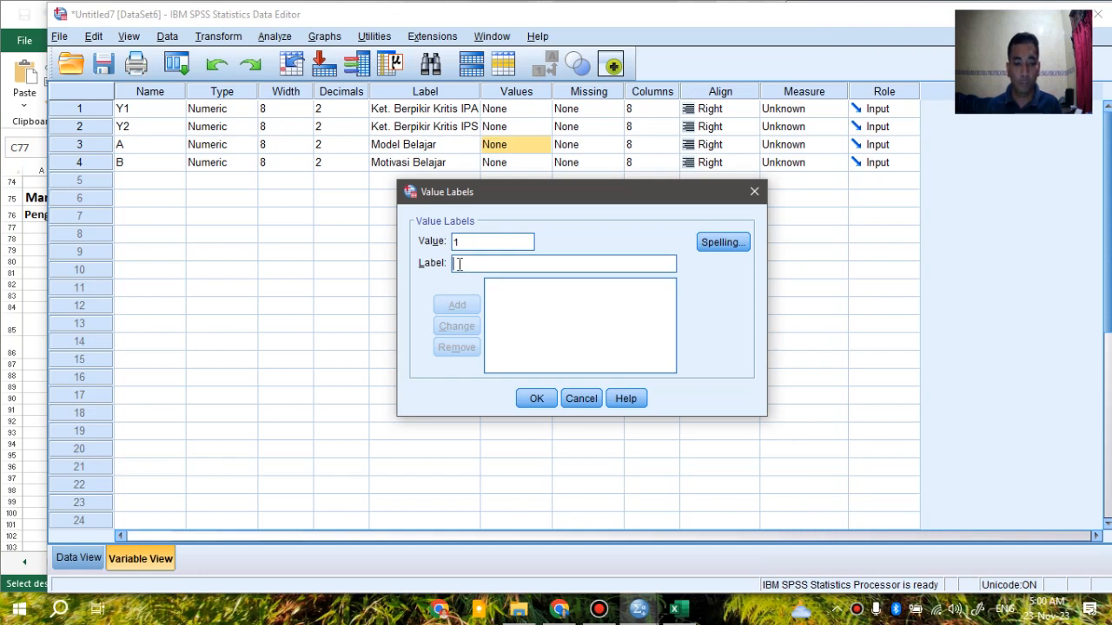
{"action": "key", "text": "ctrl+v"}
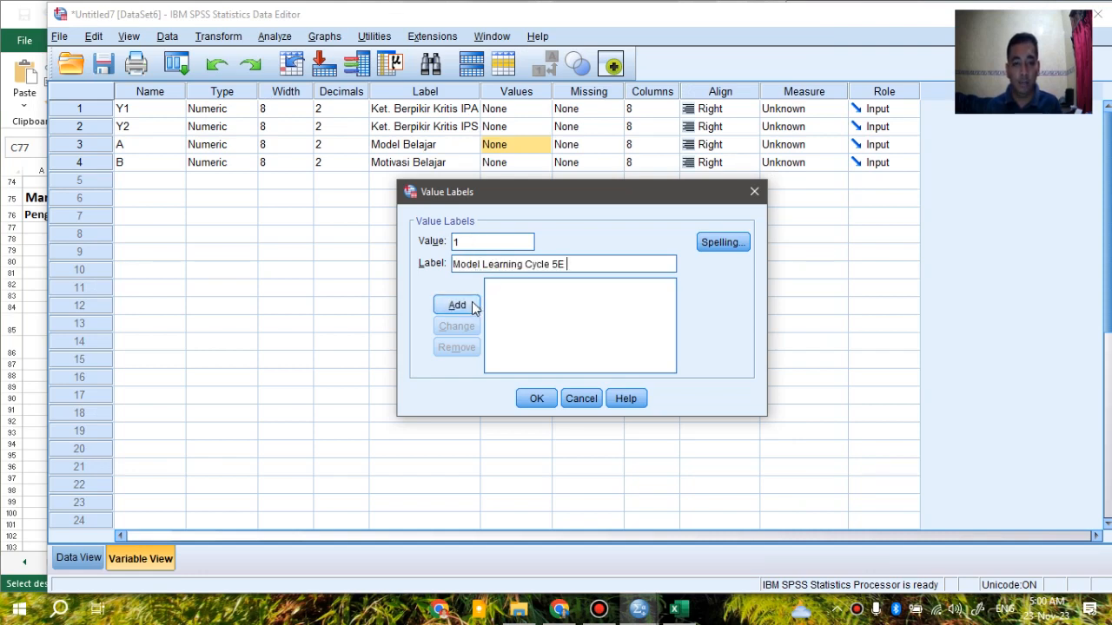
{"action": "left_click", "coordinate": [475, 307]}
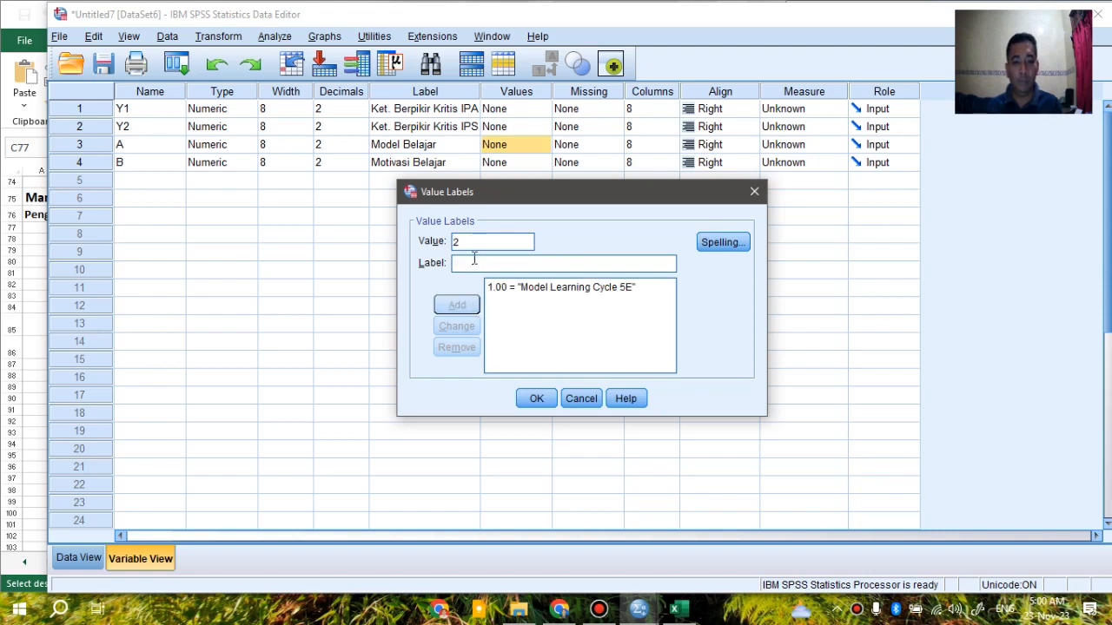
Add the value label 2 = "Model Konvensional" to variable A and apply its value labels
{"action": "left_click", "coordinate": [485, 265]}
{"action": "type", "text": "M"}
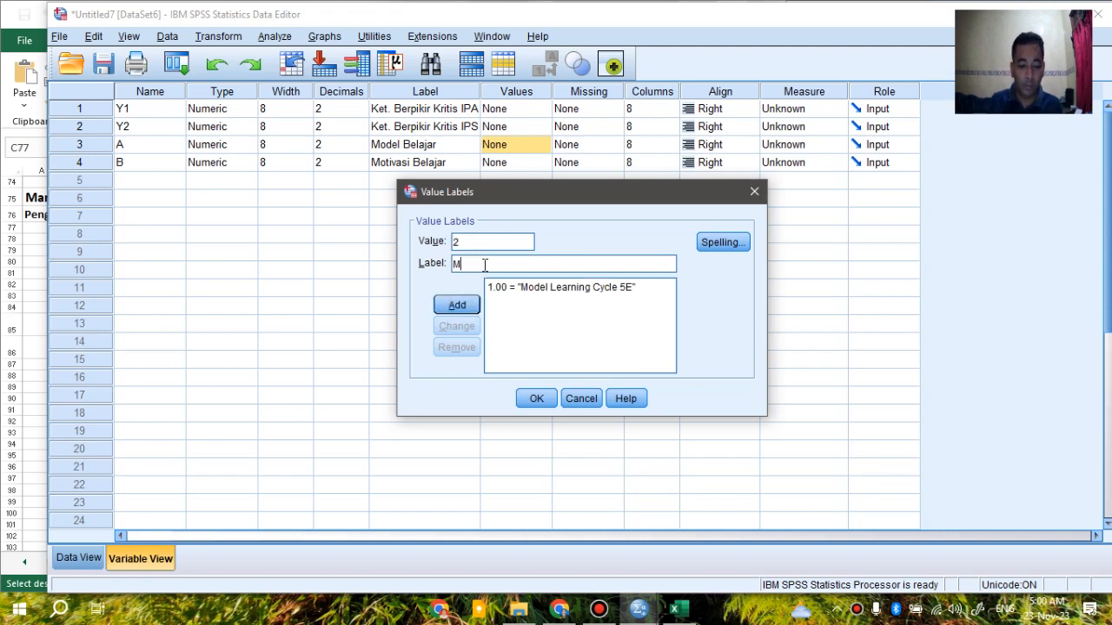
{"action": "type", "text": "odel Konvensional"}
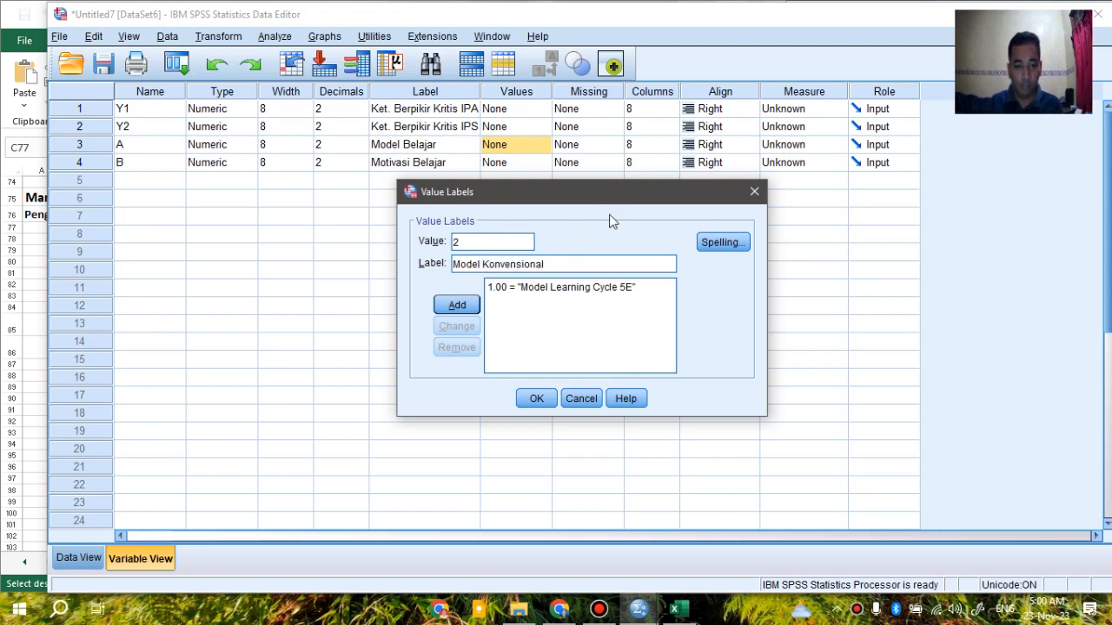
{"action": "left_click", "coordinate": [459, 307]}
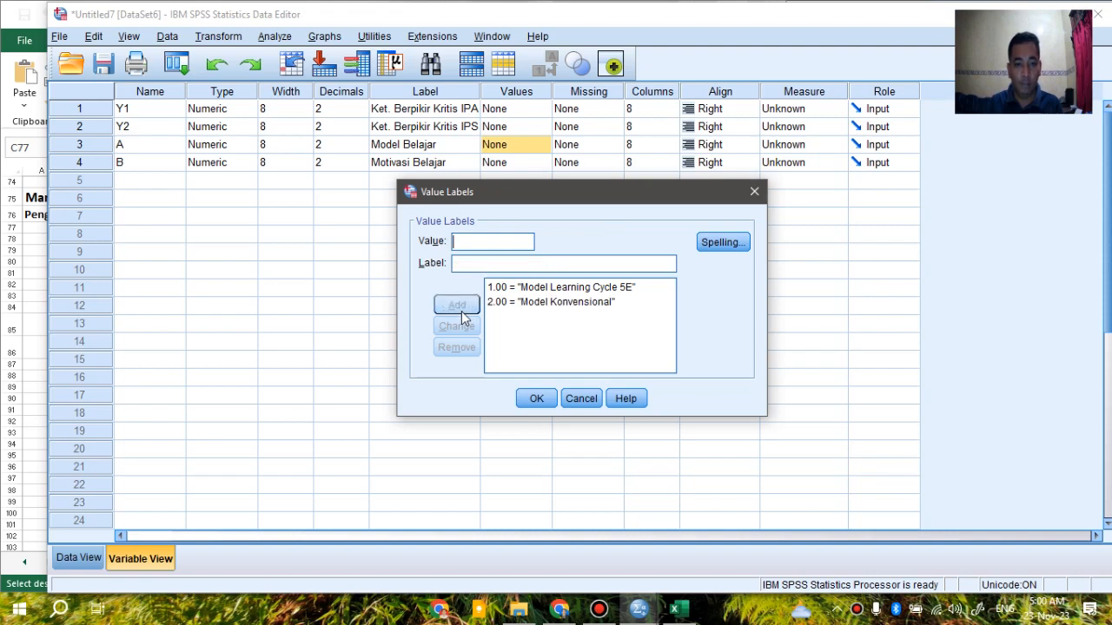
{"action": "left_click", "coordinate": [543, 402]}
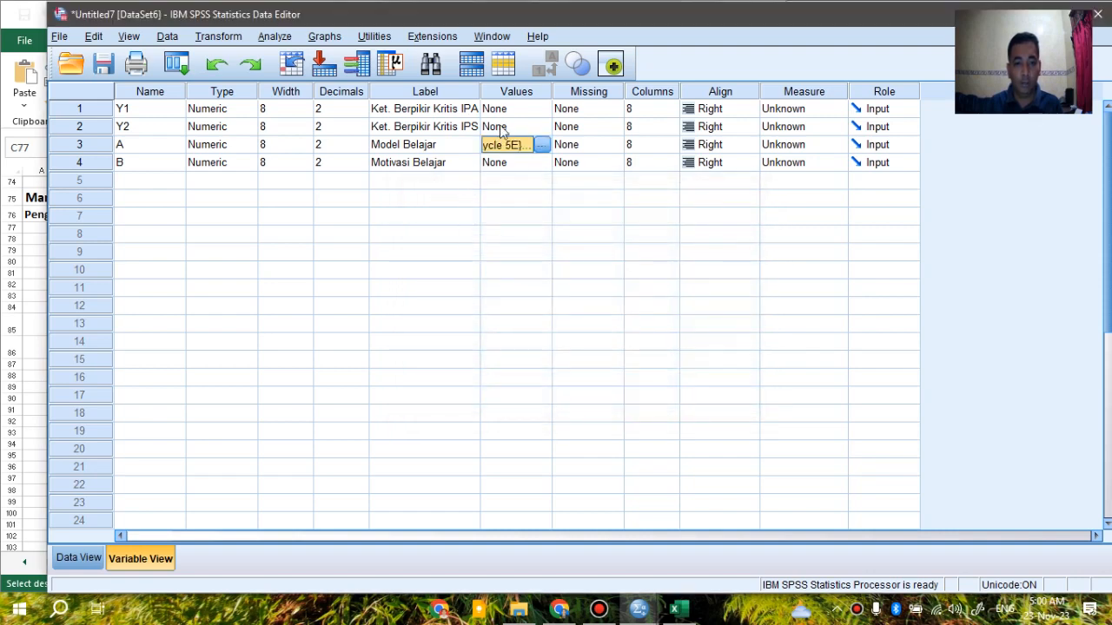
Add the value label 1 = "Motivasi Tinggi" to variable B, copying the name from the Excel workbook
{"action": "left_click", "coordinate": [535, 163]}
{"action": "left_click", "coordinate": [539, 164]}
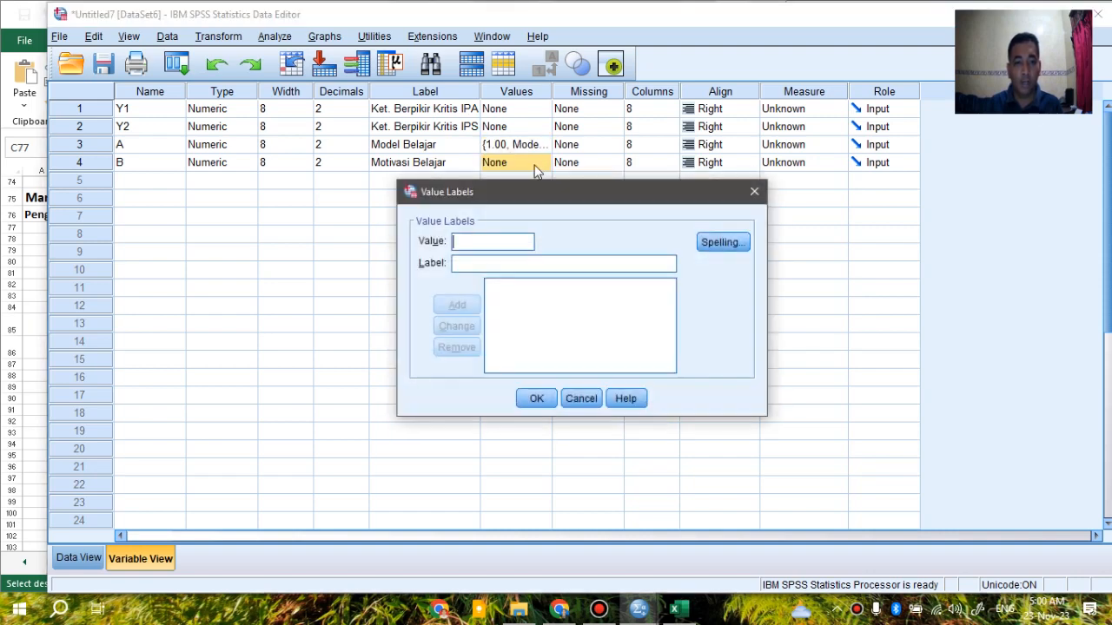
{"action": "left_click", "coordinate": [467, 263]}
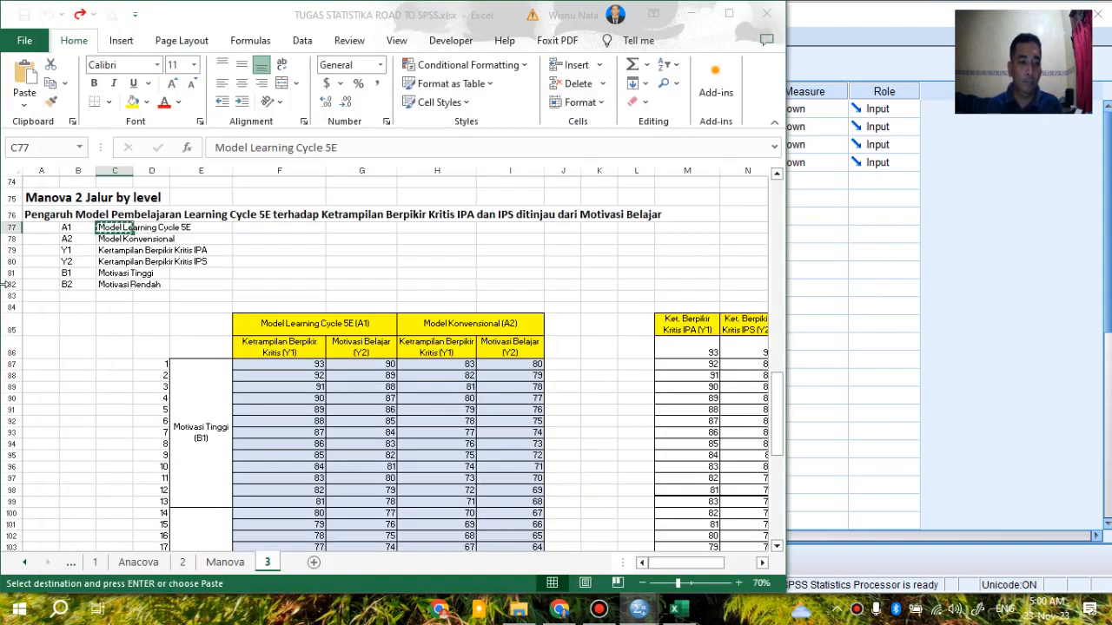
{"action": "left_click", "coordinate": [4, 276]}
{"action": "left_click", "coordinate": [122, 274]}
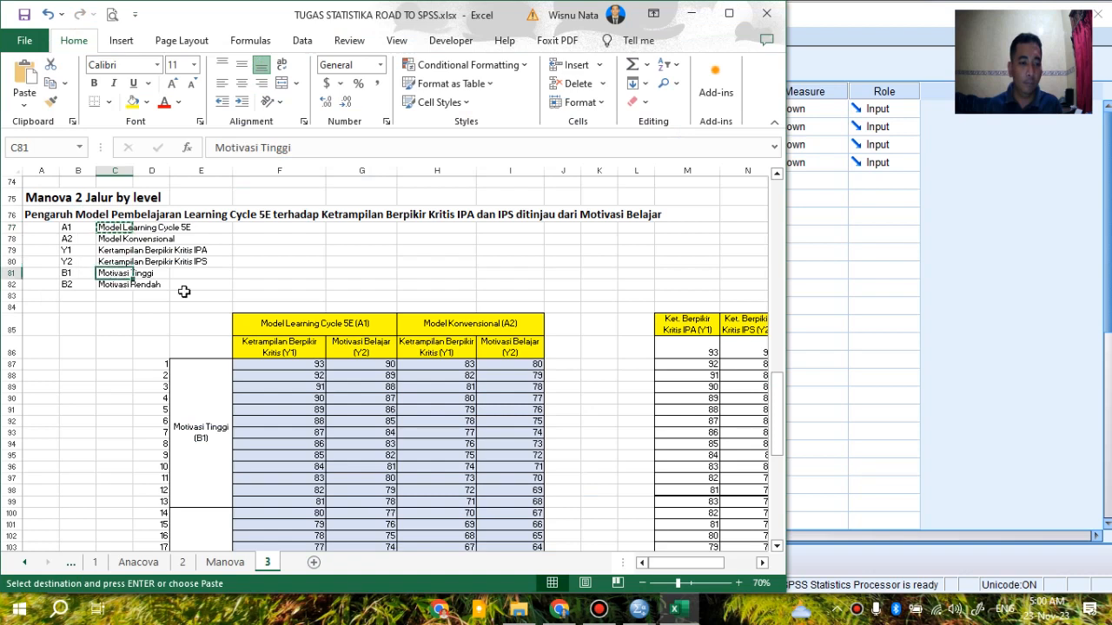
{"action": "key", "text": "ctrl+c"}
{"action": "left_click", "coordinate": [836, 57]}
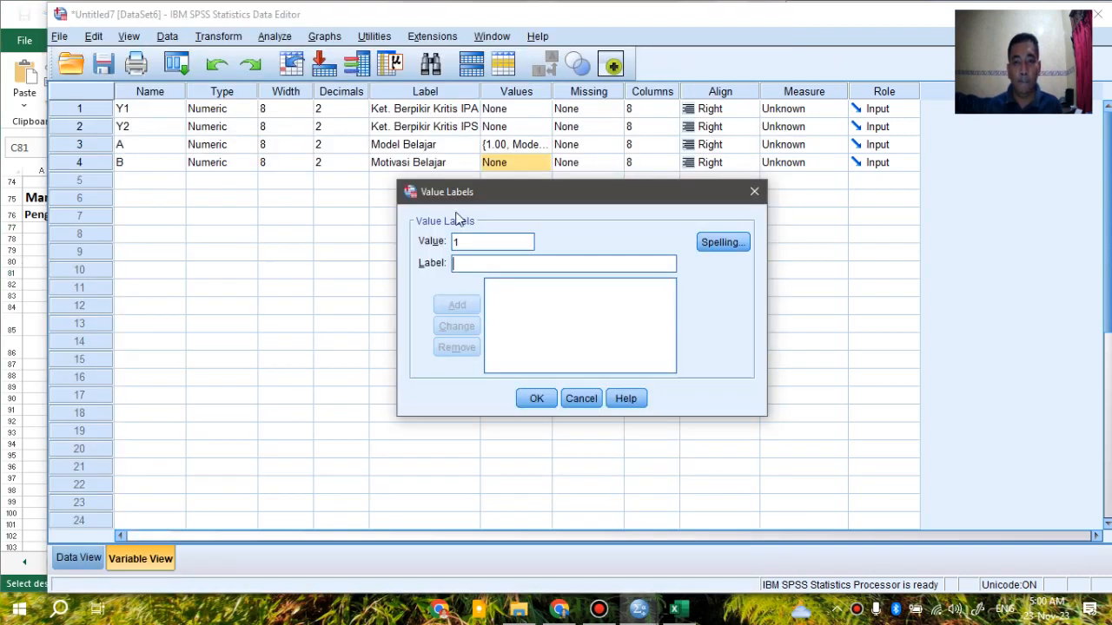
{"action": "left_click", "coordinate": [478, 263]}
{"action": "key", "text": "ctrl+v"}
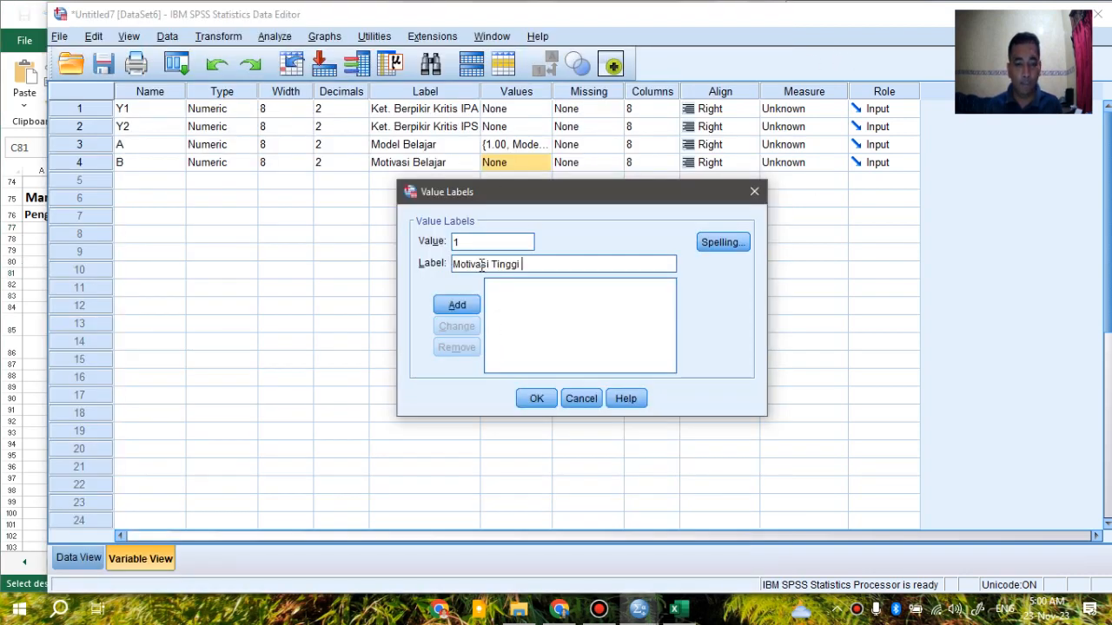
{"action": "left_click", "coordinate": [457, 305]}
Add the value label 2 = "Motivasi Rendah" to variable B and apply its value labels
{"action": "type", "text": "2"}
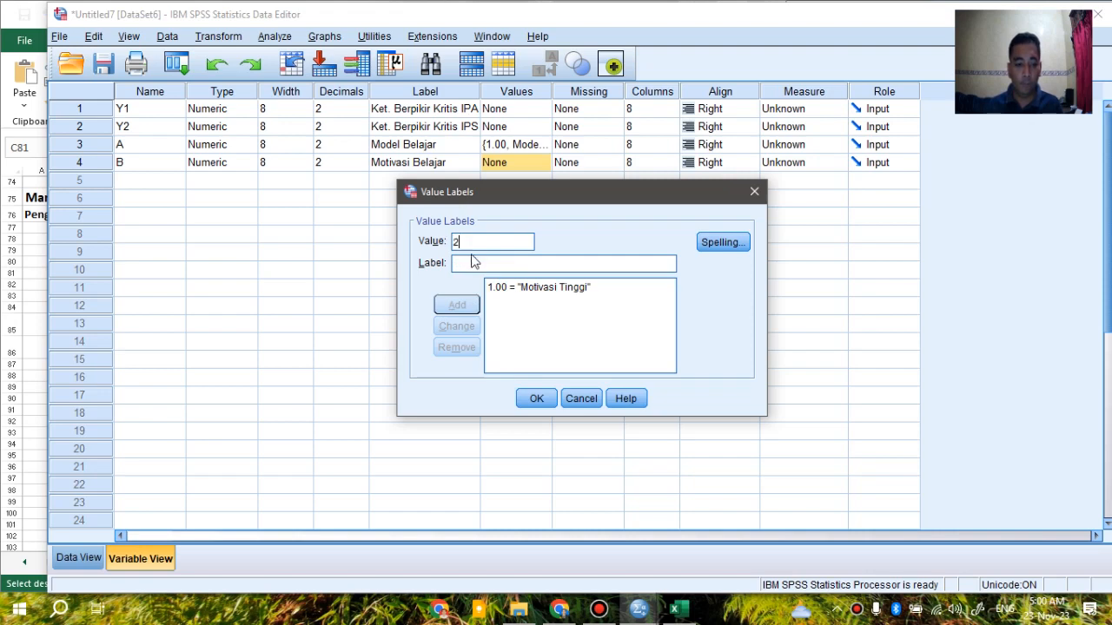
{"action": "left_click", "coordinate": [475, 261]}
{"action": "key", "text": "ctrl+v"}
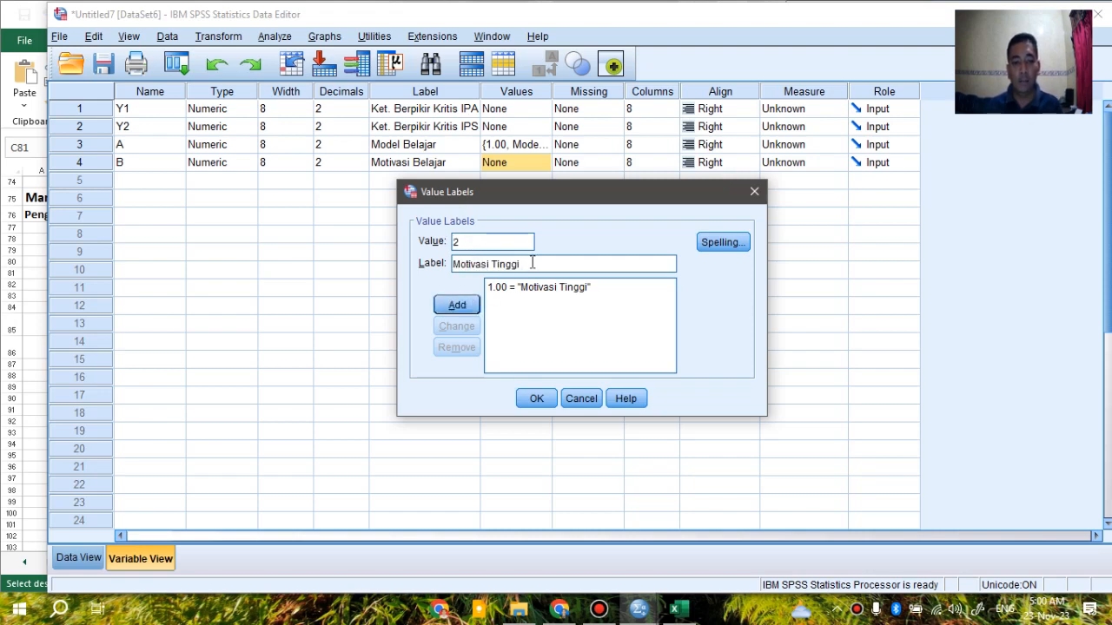
{"action": "left_click_drag", "start_coordinate": [519, 264], "coordinate": [492, 265]}
{"action": "key", "text": "BackSpace"}
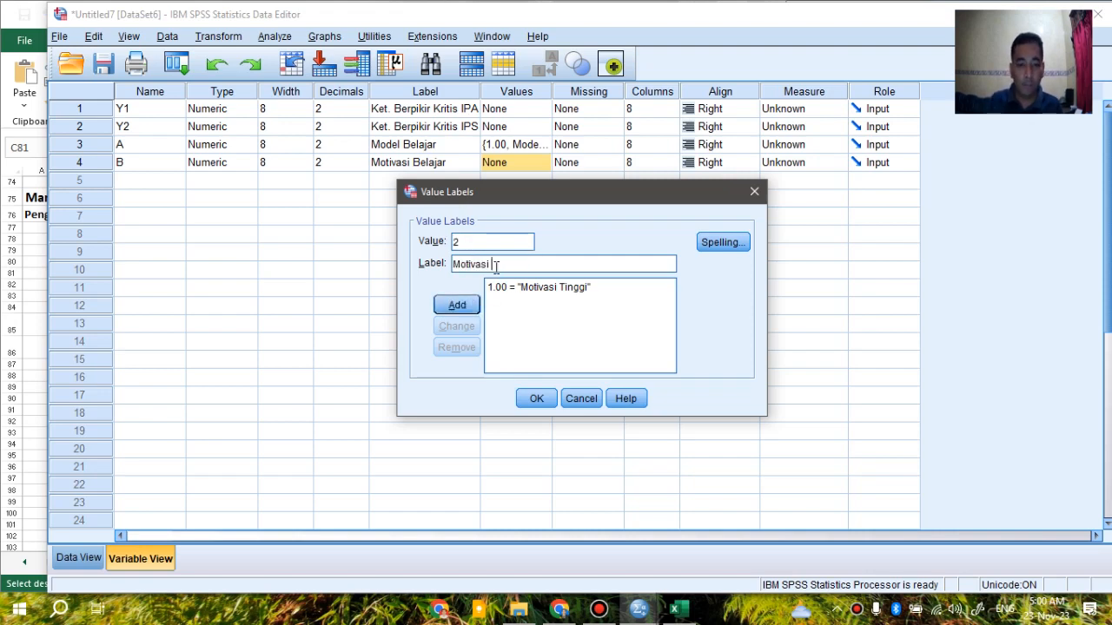
{"action": "type", "text": "Rendah"}
{"action": "left_click", "coordinate": [457, 310]}
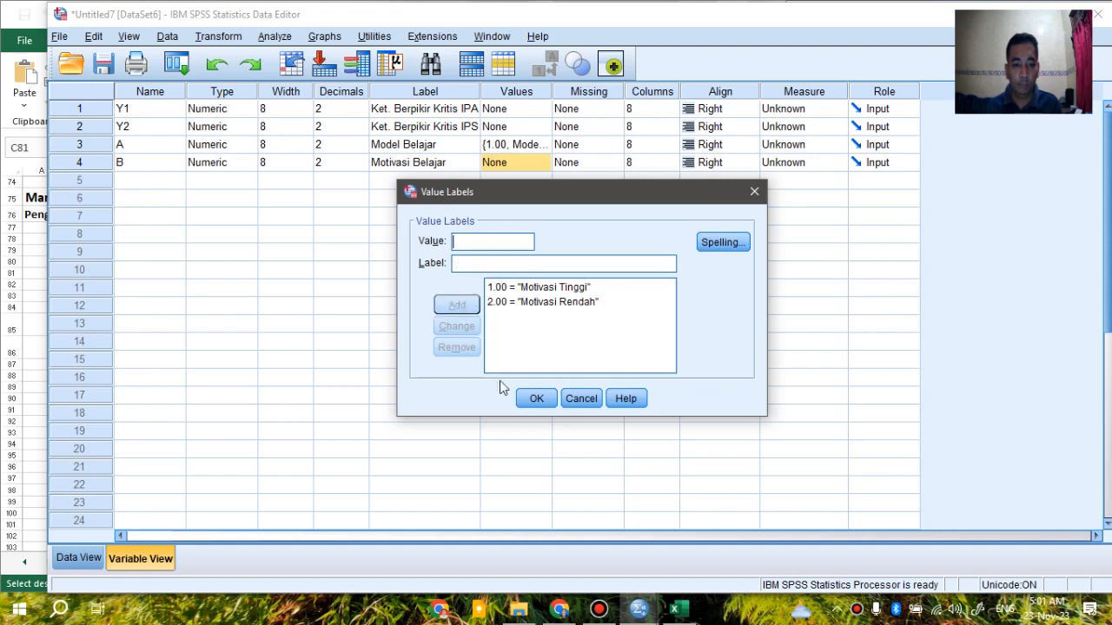
{"action": "left_click", "coordinate": [533, 398]}
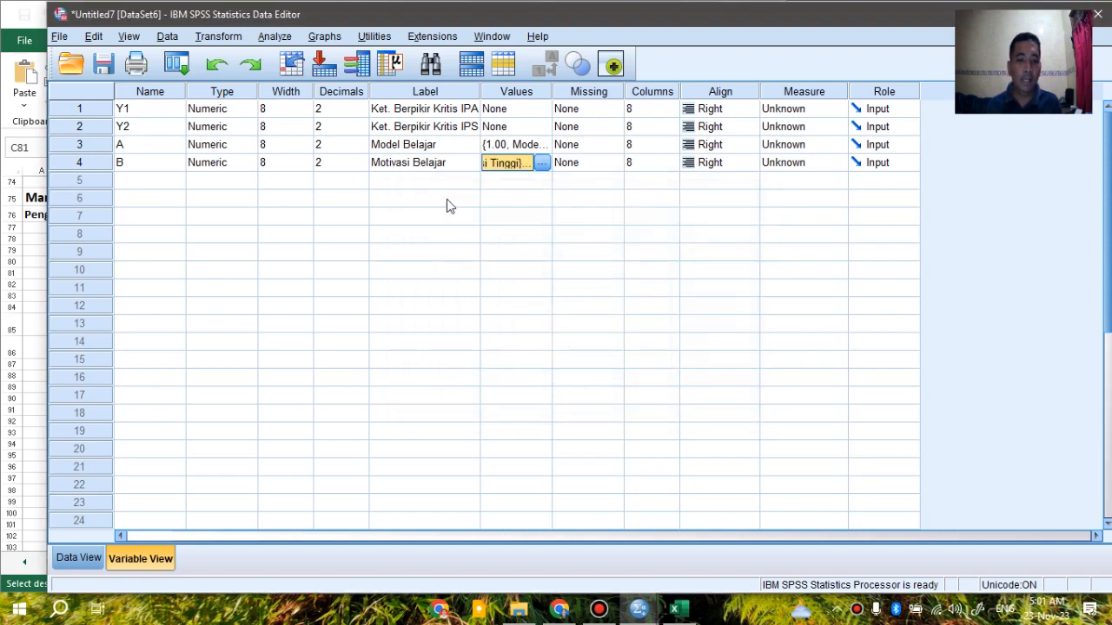
Set the decimals of variables Y1, Y2, A and B to 0
{"action": "left_click", "coordinate": [335, 110]}
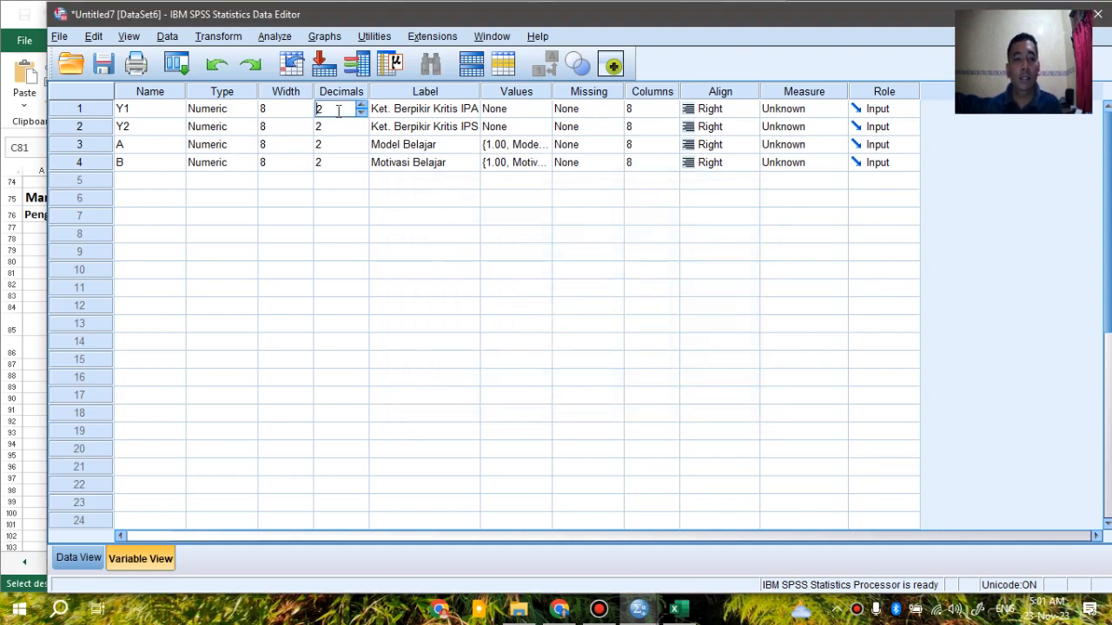
{"action": "left_click", "coordinate": [361, 114]}
{"action": "left_click", "coordinate": [361, 114]}
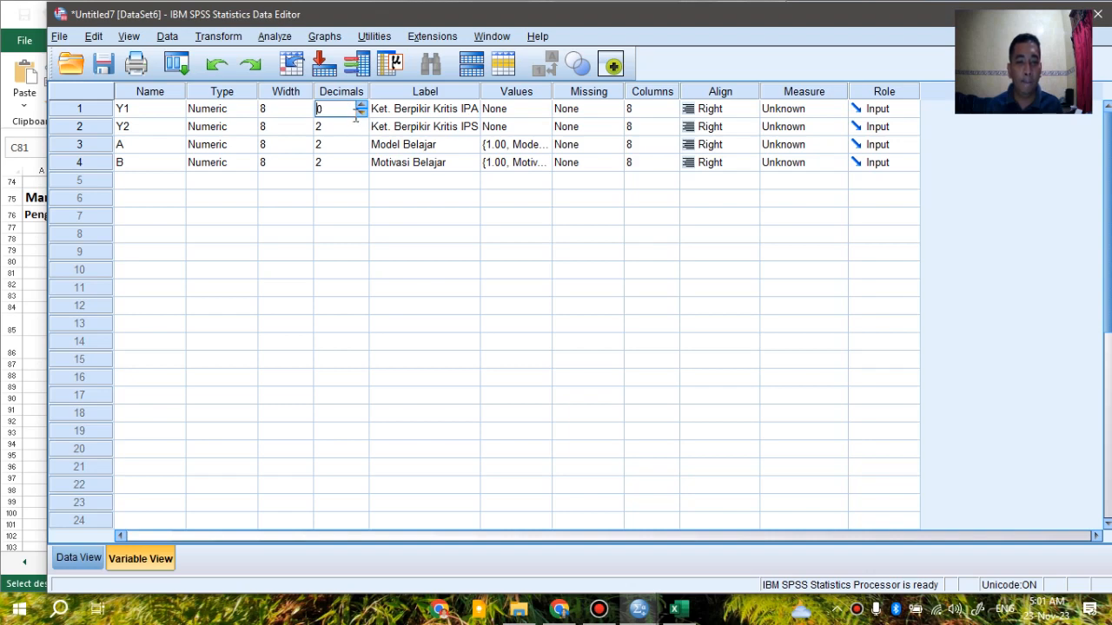
{"action": "left_click", "coordinate": [349, 126]}
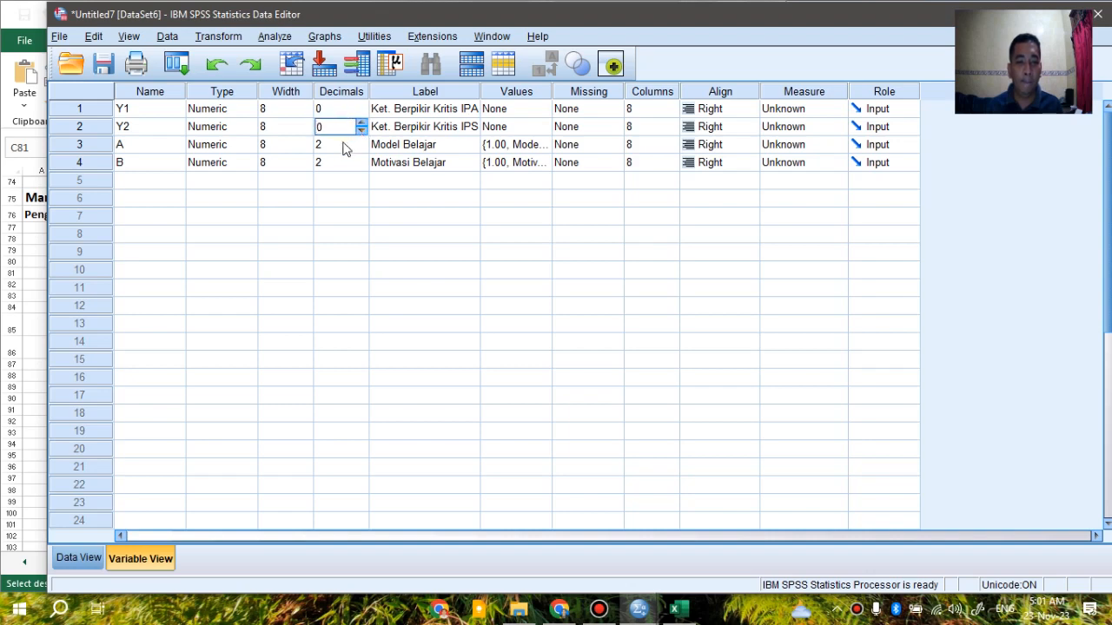
{"action": "left_click", "coordinate": [342, 148]}
{"action": "left_click", "coordinate": [362, 148]}
{"action": "left_click", "coordinate": [362, 148]}
{"action": "left_click", "coordinate": [348, 164]}
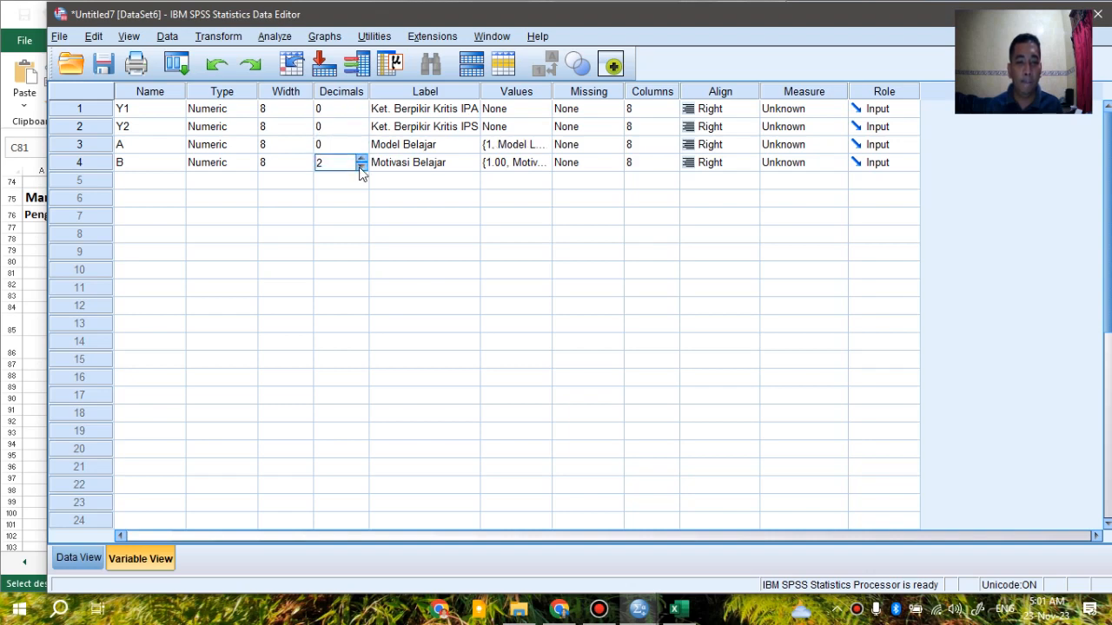
{"action": "left_click", "coordinate": [361, 167]}
{"action": "left_click", "coordinate": [361, 168]}
{"action": "left_click", "coordinate": [347, 145]}
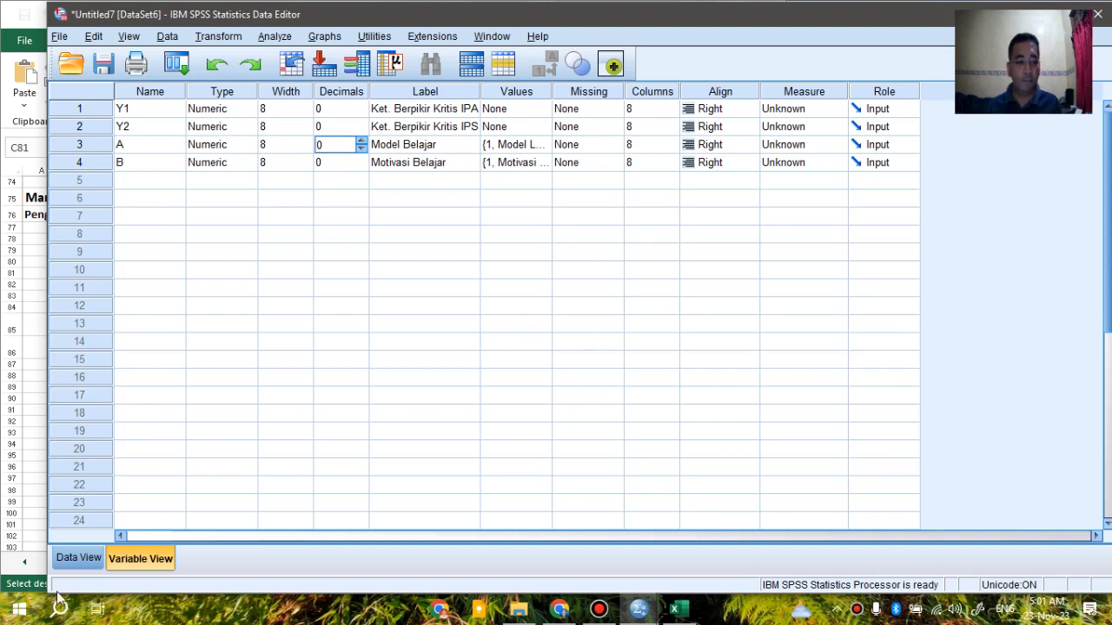
Start an Explore analysis from the data view with Y1 and Y2, the two Ket. Berpikir Kritis variables, as dependents
{"action": "left_click", "coordinate": [95, 560]}
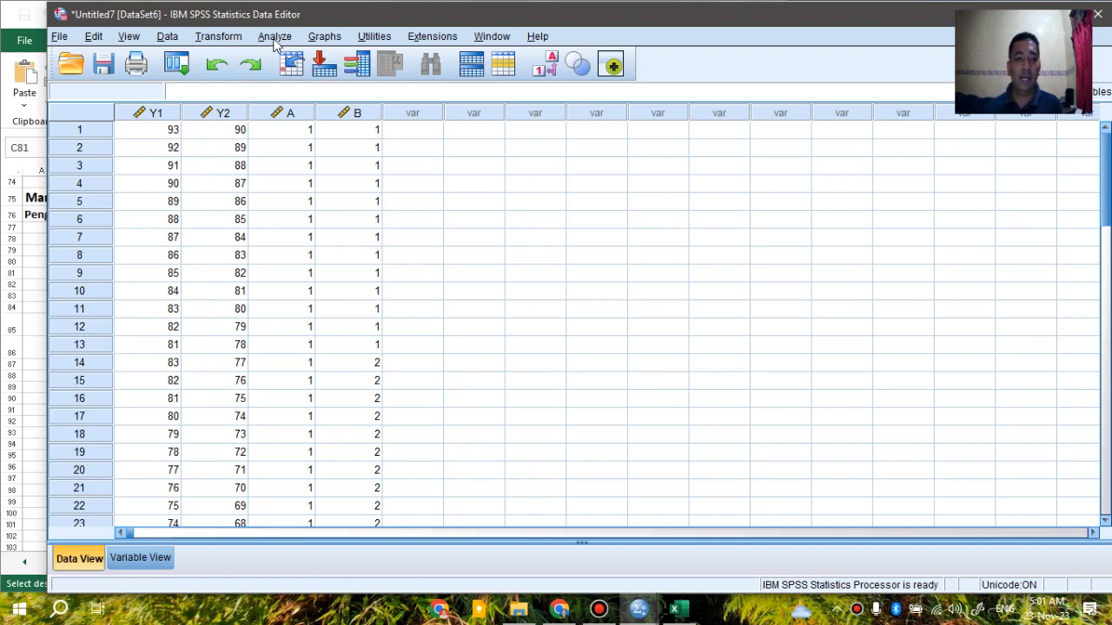
{"action": "left_click", "coordinate": [275, 45]}
{"action": "mouse_move", "coordinate": [414, 84]}
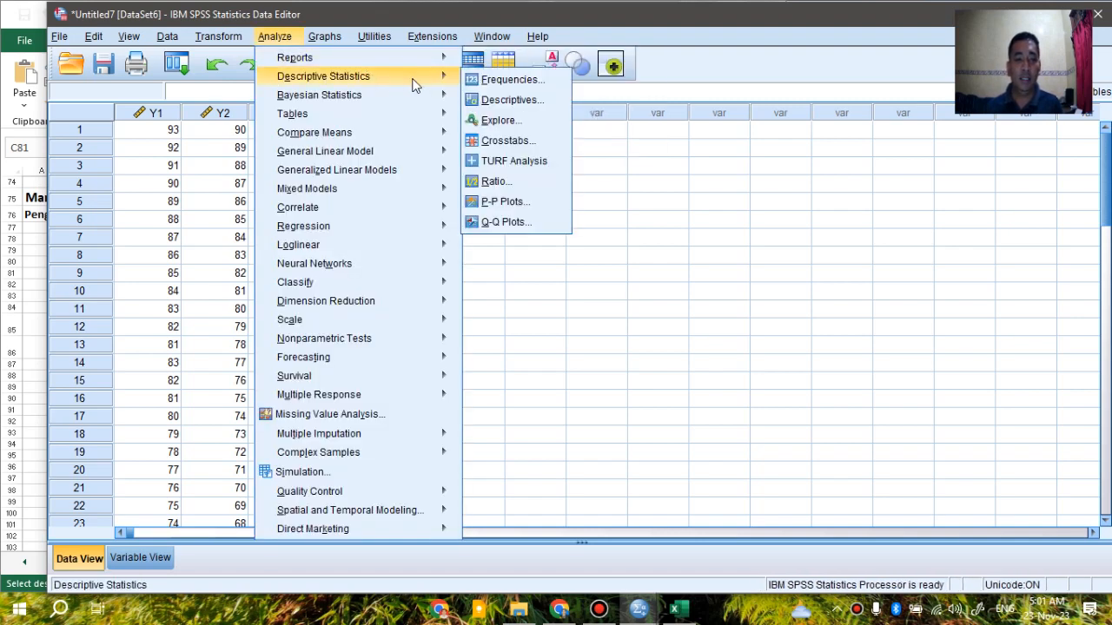
{"action": "left_click", "coordinate": [499, 121]}
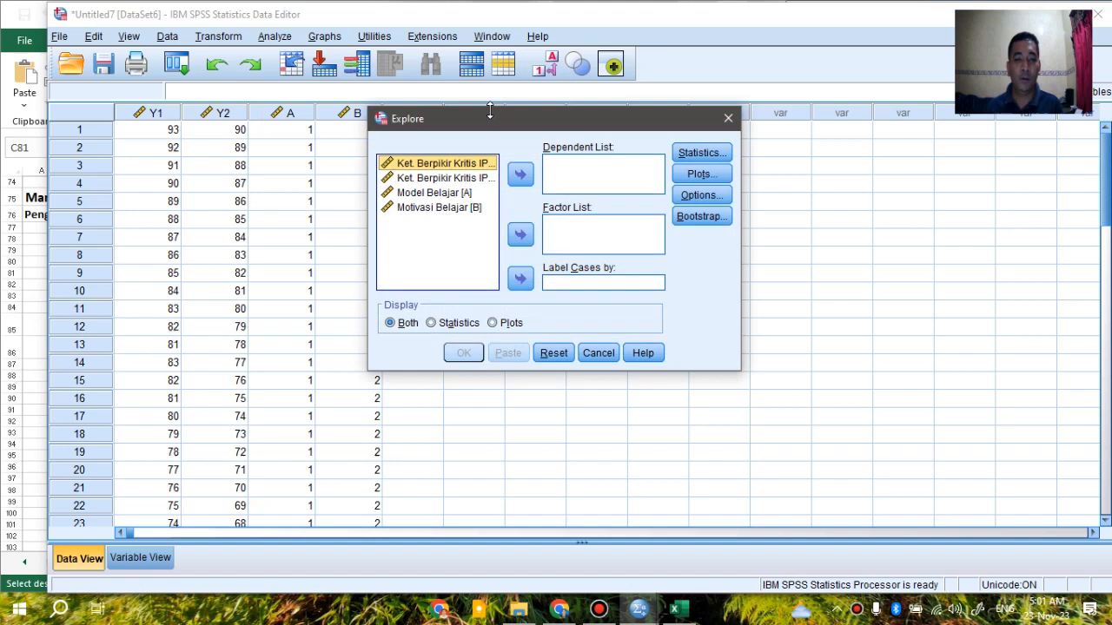
{"action": "left_click", "coordinate": [521, 174]}
{"action": "left_click", "coordinate": [453, 164]}
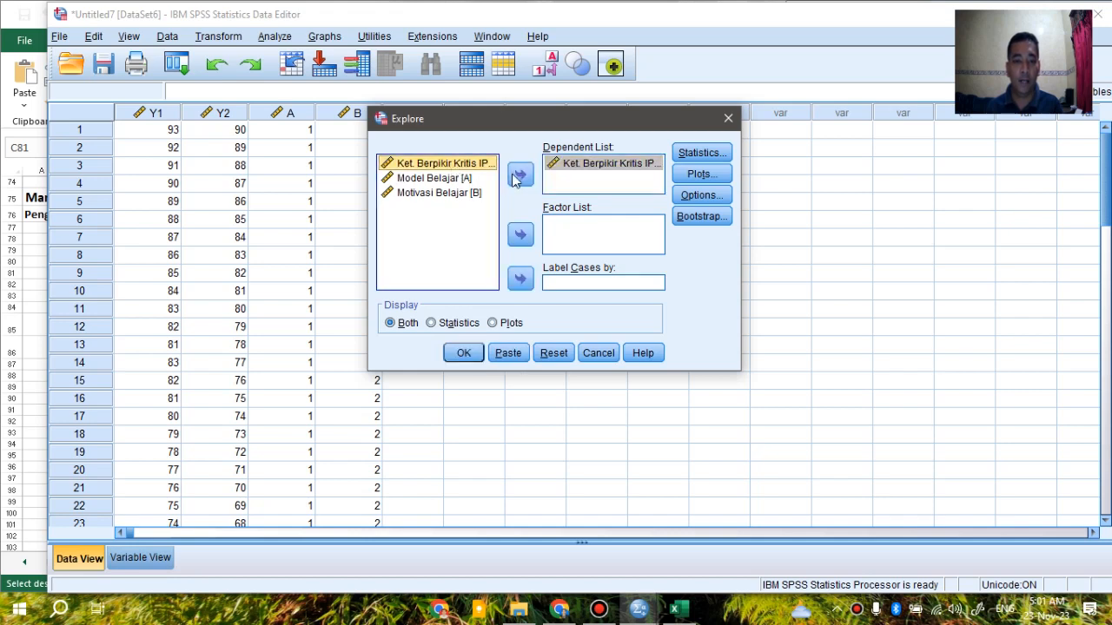
{"action": "left_click", "coordinate": [520, 175]}
Enable normality plots with tests and turn off the stem-and-leaf plot in the Explore plot settings, then open the Explore options
{"action": "left_click", "coordinate": [700, 175]}
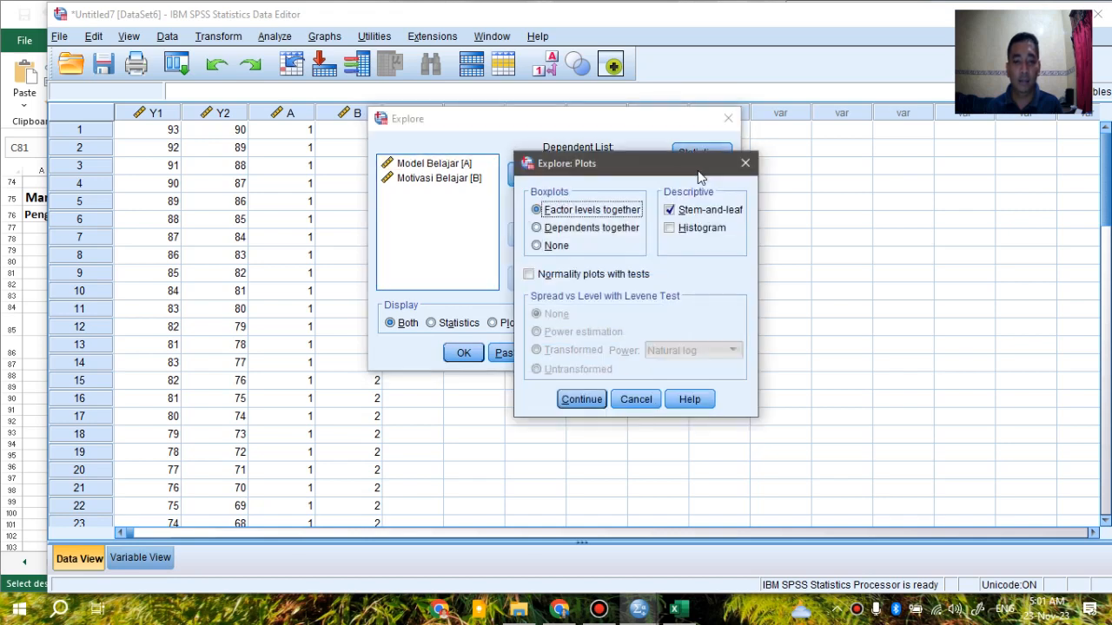
{"action": "left_click", "coordinate": [528, 276]}
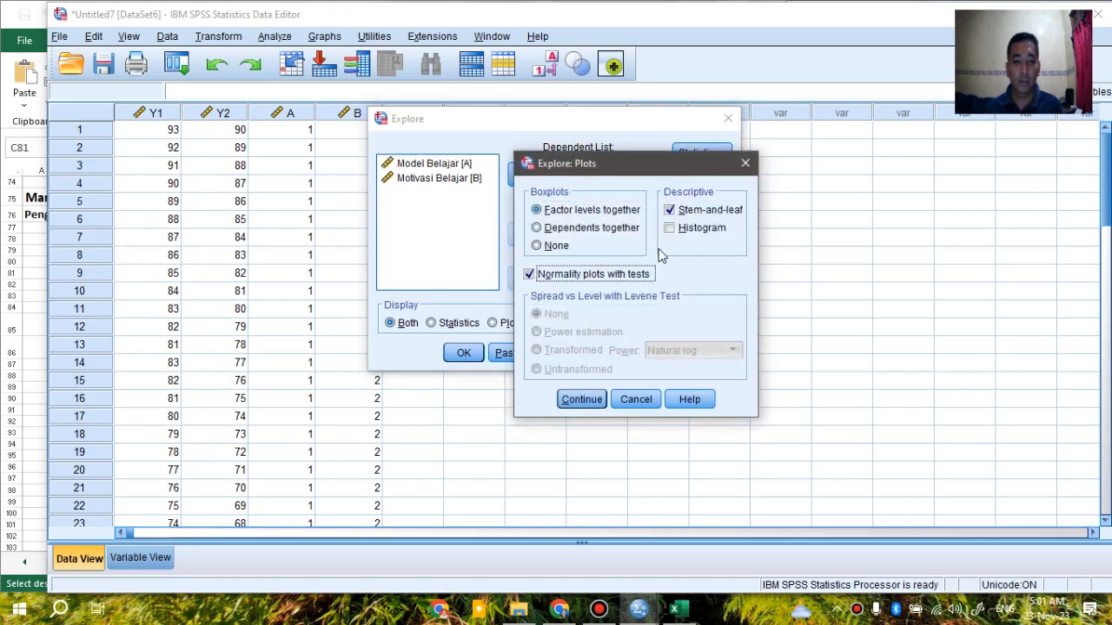
{"action": "left_click", "coordinate": [682, 218]}
{"action": "left_click", "coordinate": [682, 217]}
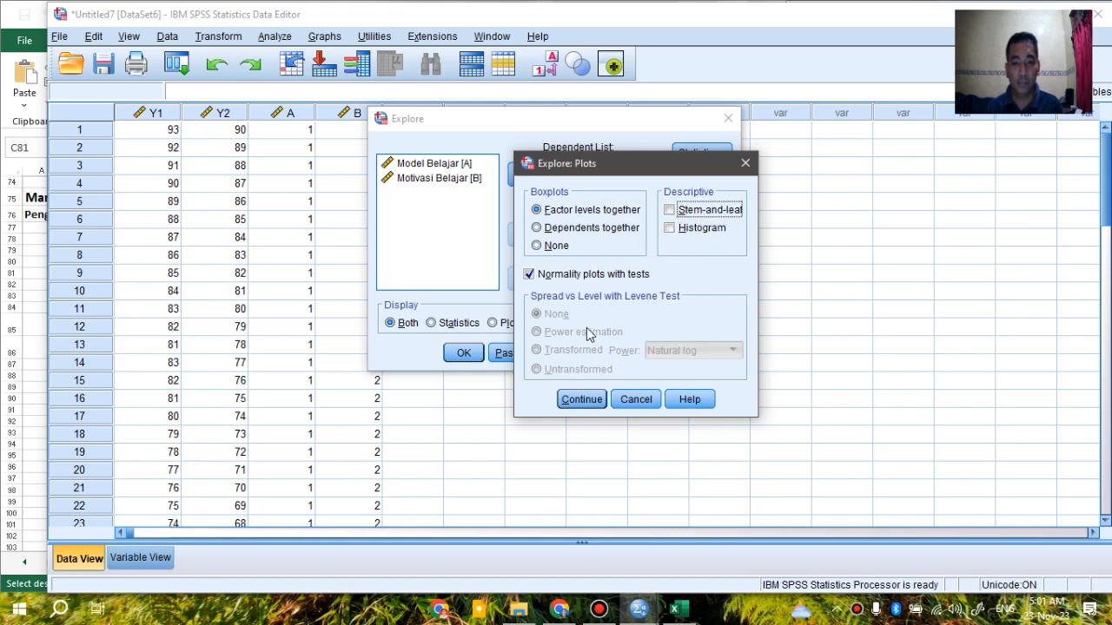
{"action": "left_click", "coordinate": [579, 399]}
{"action": "left_click", "coordinate": [701, 195]}
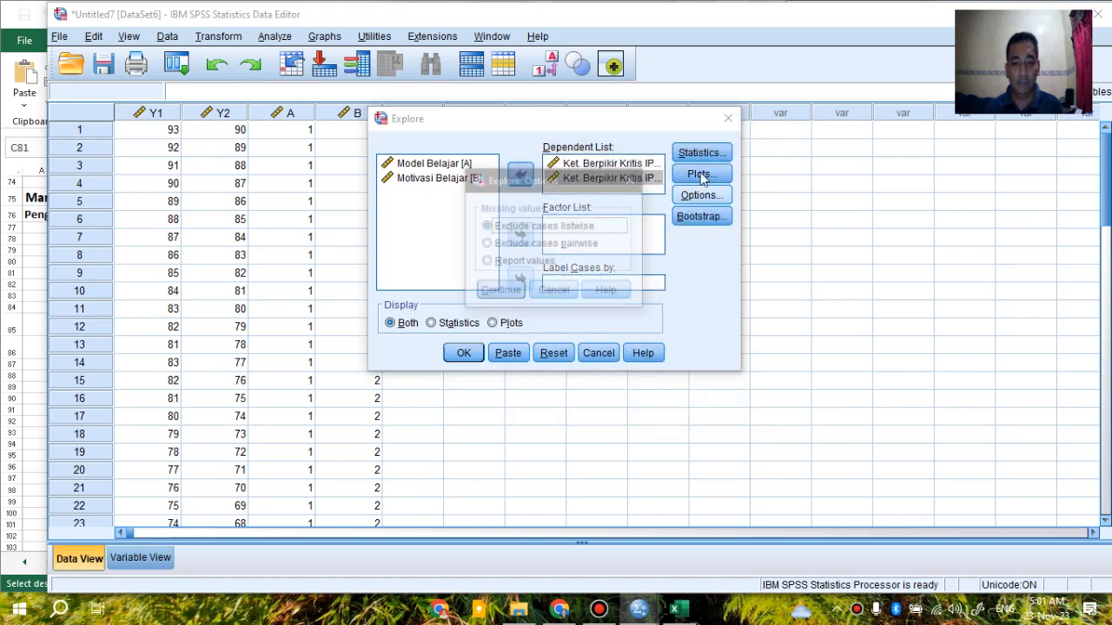
Run the Explore analysis with the default options and examine the Tests of Normality table for Ket. Berpikir Kritis IPA and IPS
{"action": "left_click", "coordinate": [632, 181]}
{"action": "left_click", "coordinate": [463, 352]}
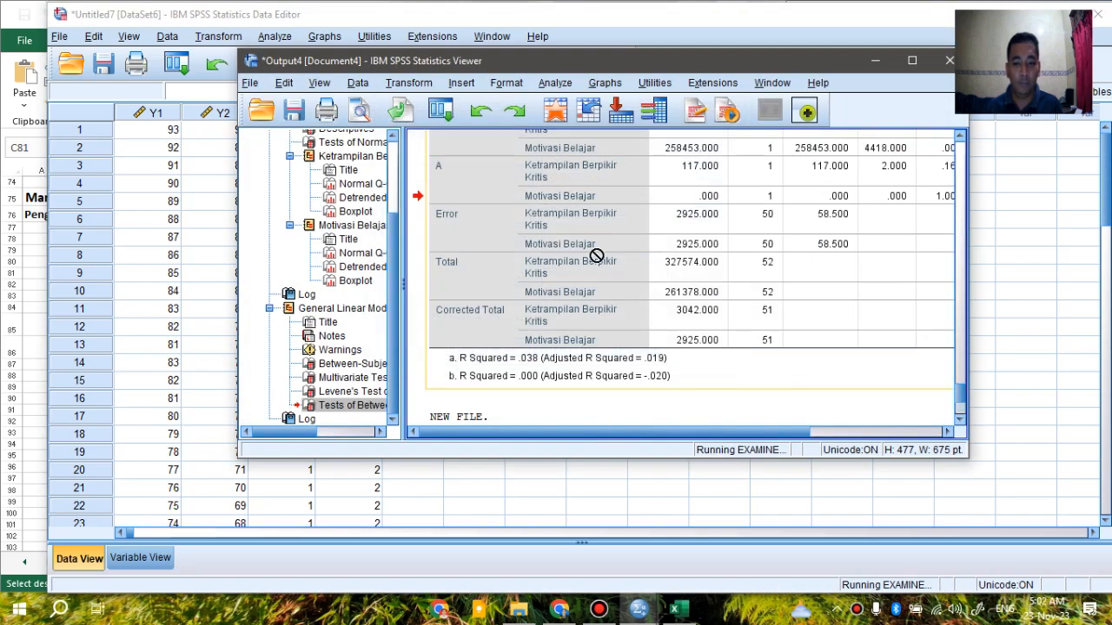
{"action": "scroll", "coordinate": [596, 258], "scroll_direction": "down", "scroll_amount": 5}
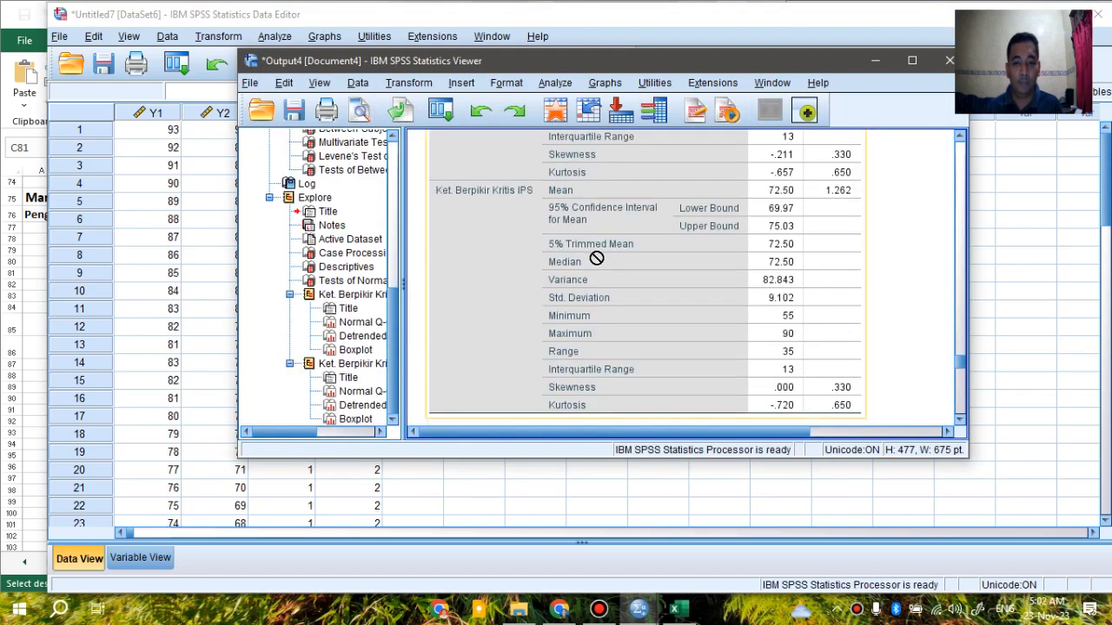
{"action": "double_click", "coordinate": [552, 61]}
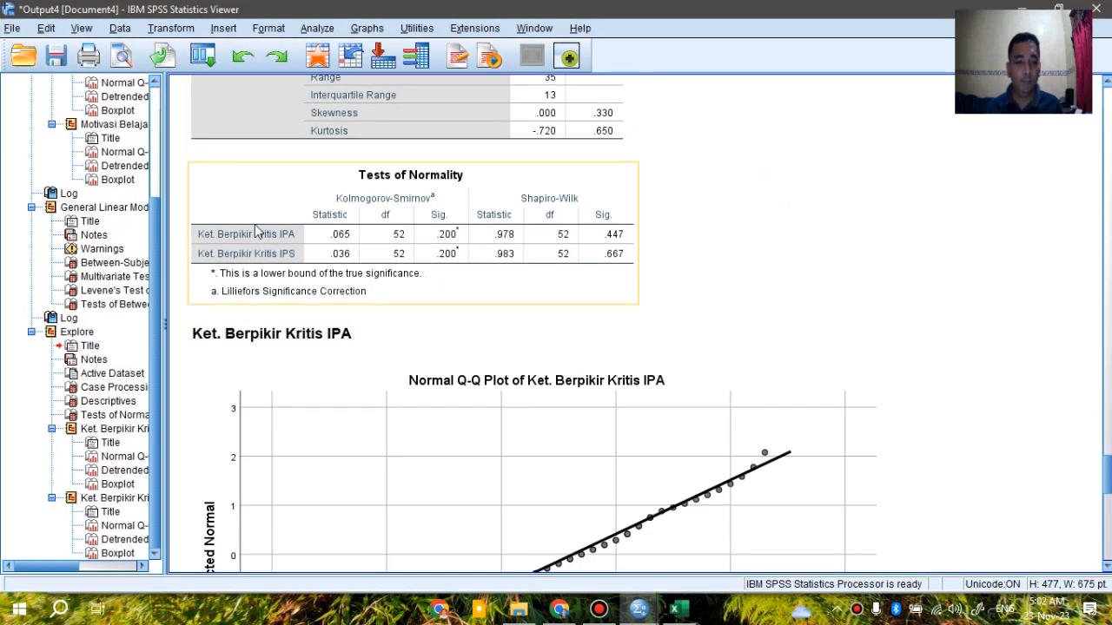
{"action": "left_click", "coordinate": [225, 237]}
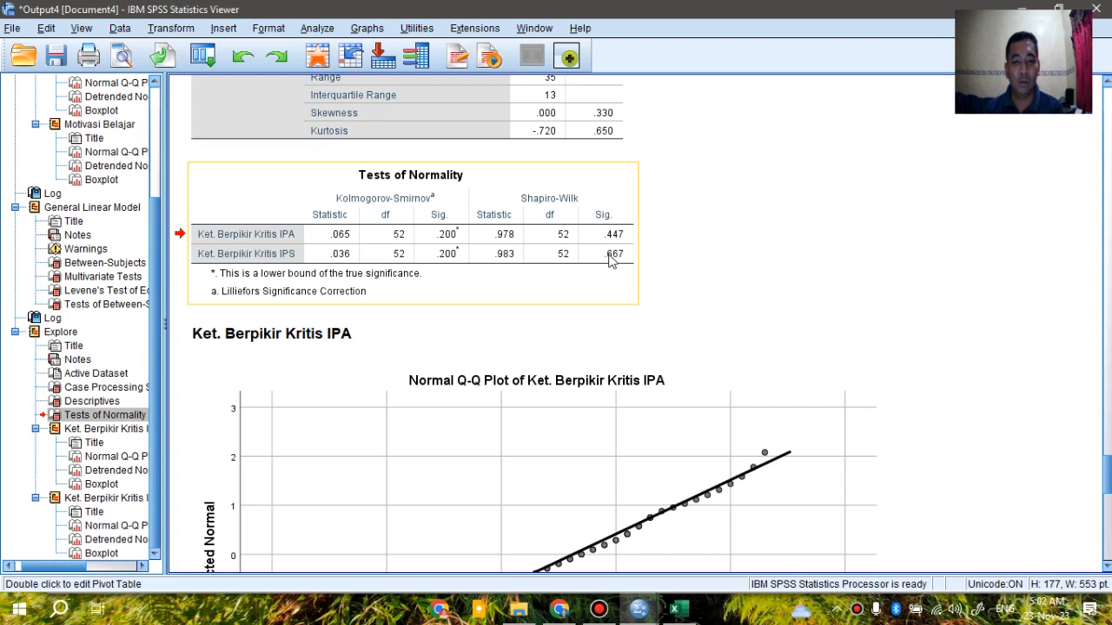
{"action": "left_click_drag", "start_coordinate": [617, 274], "coordinate": [604, 195]}
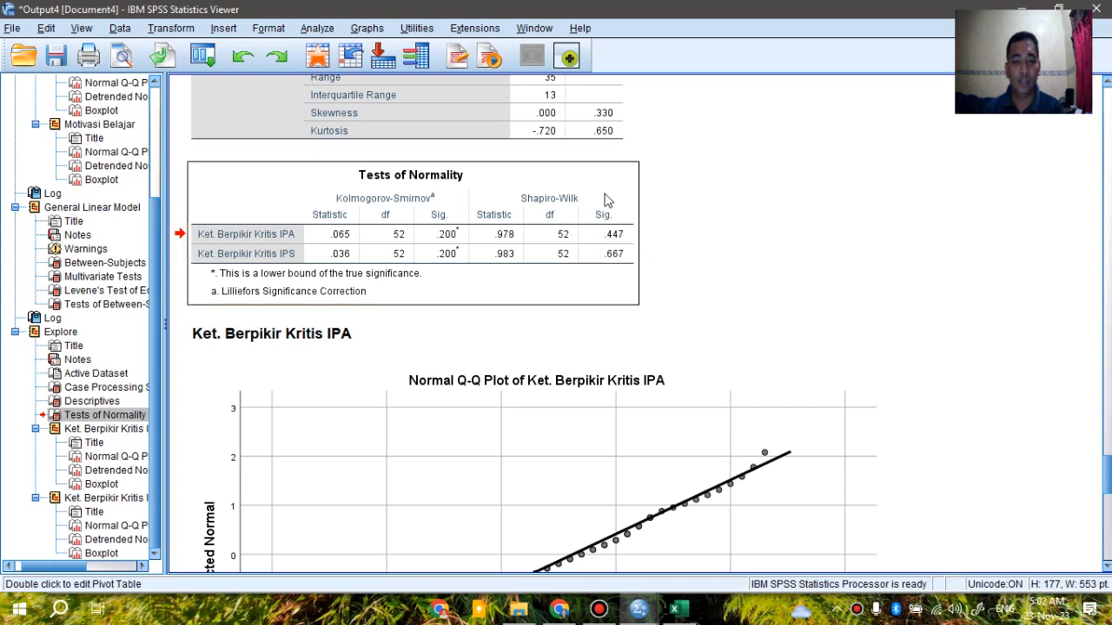
{"action": "left_click_drag", "start_coordinate": [601, 270], "coordinate": [613, 224]}
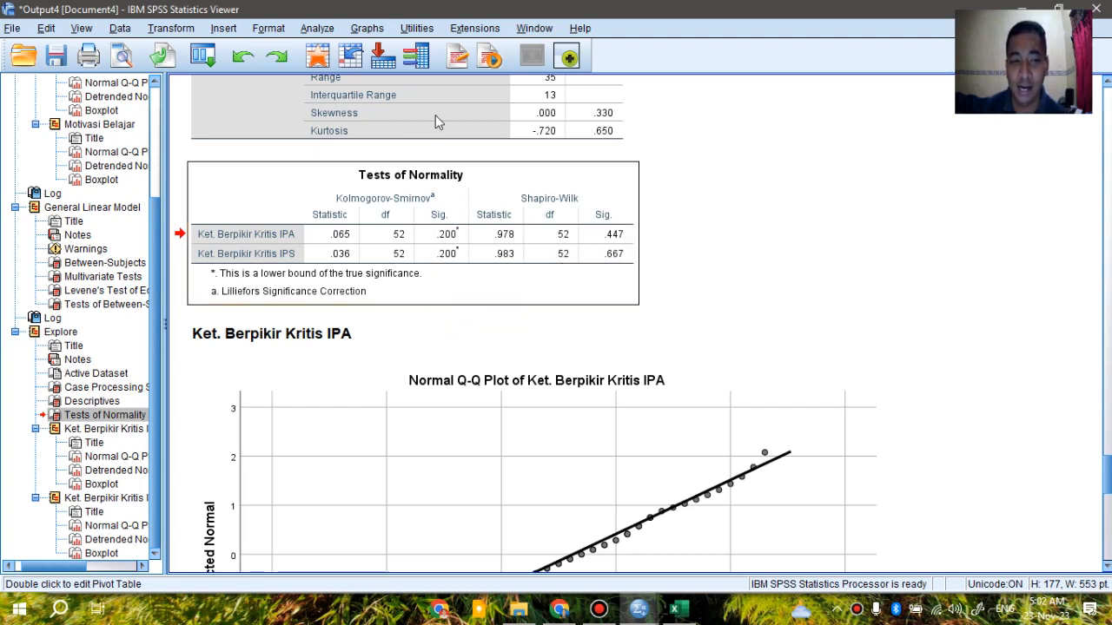
Start a Multivariate general linear model from the data editor with both Ket. Berpikir Kritis variables, Y1 and Y2, as dependents
{"action": "double_click", "coordinate": [479, 8]}
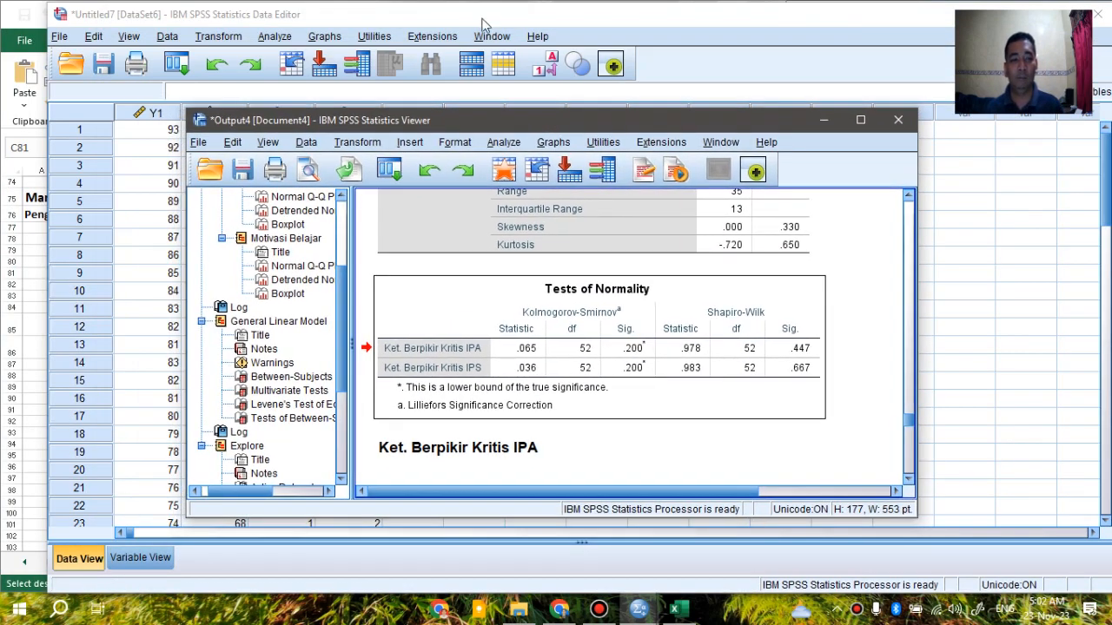
{"action": "left_click", "coordinate": [448, 17]}
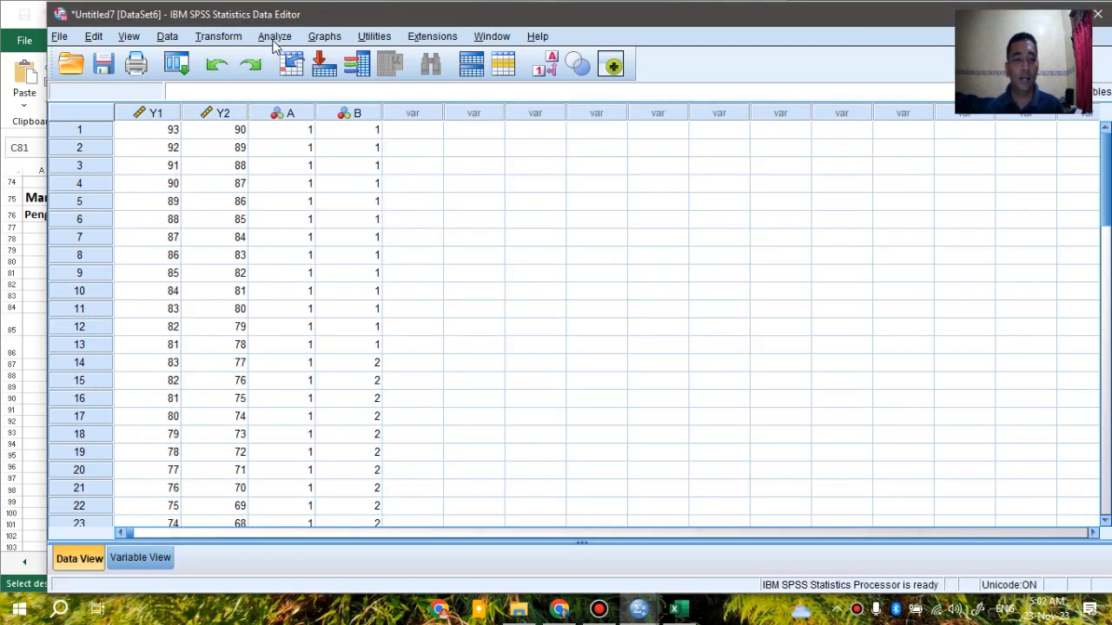
{"action": "left_click", "coordinate": [4, 105]}
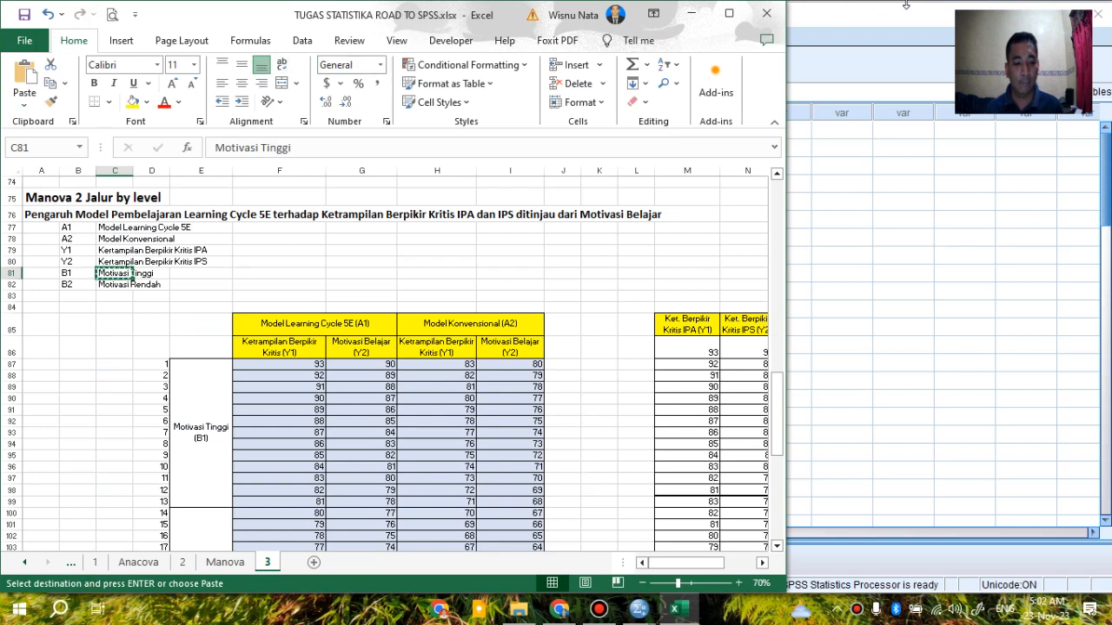
{"action": "left_click", "coordinate": [871, 11]}
{"action": "left_click", "coordinate": [276, 38]}
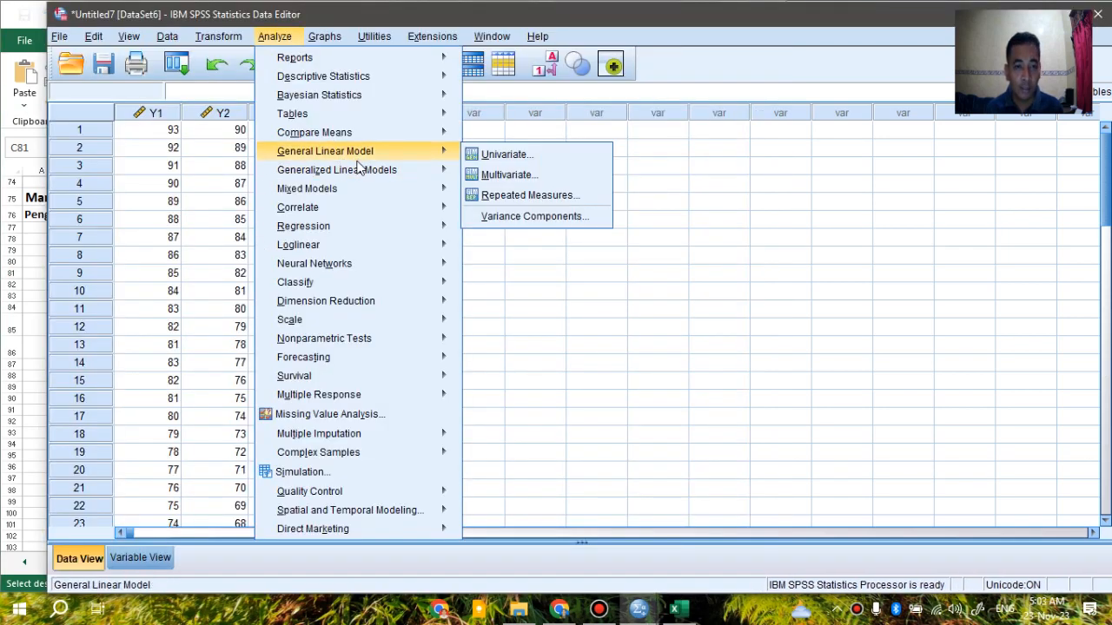
{"action": "mouse_move", "coordinate": [359, 161]}
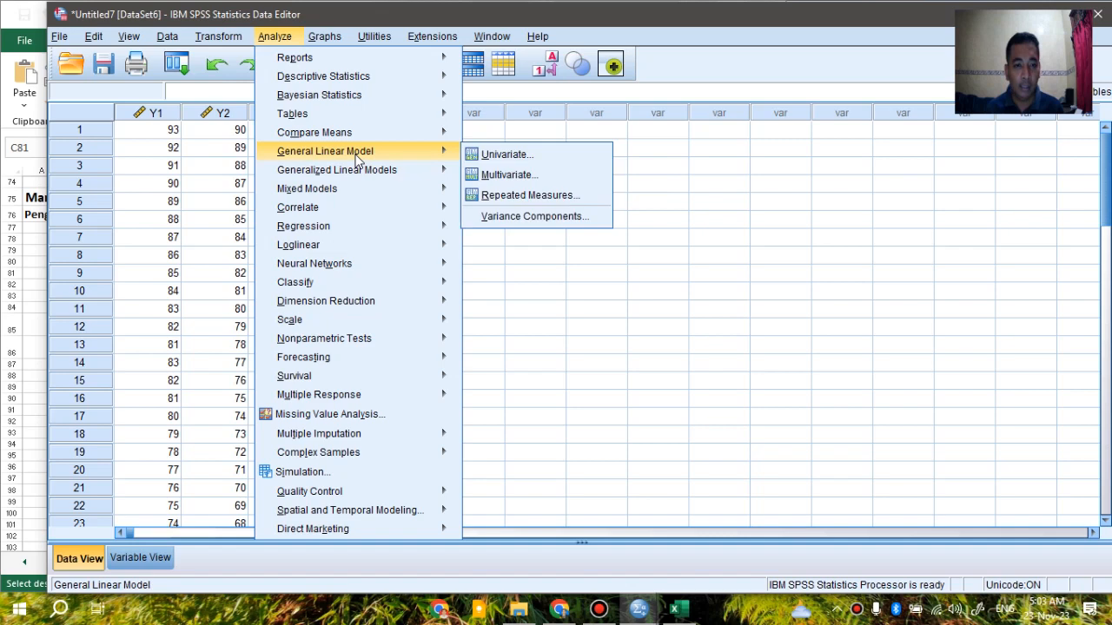
{"action": "left_click", "coordinate": [471, 175]}
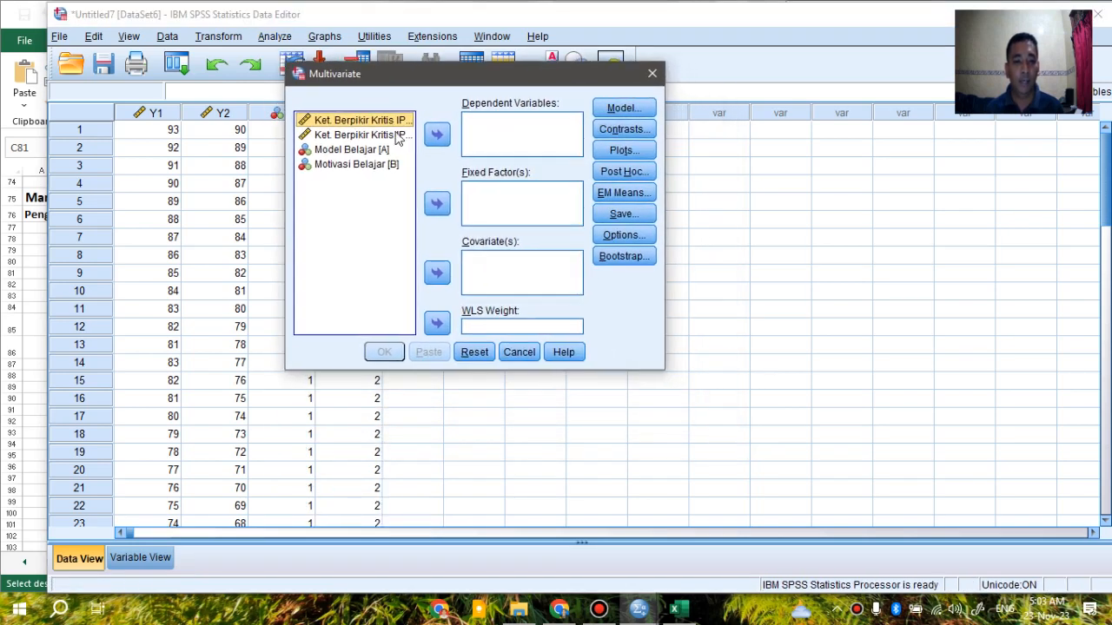
{"action": "left_click", "coordinate": [436, 135]}
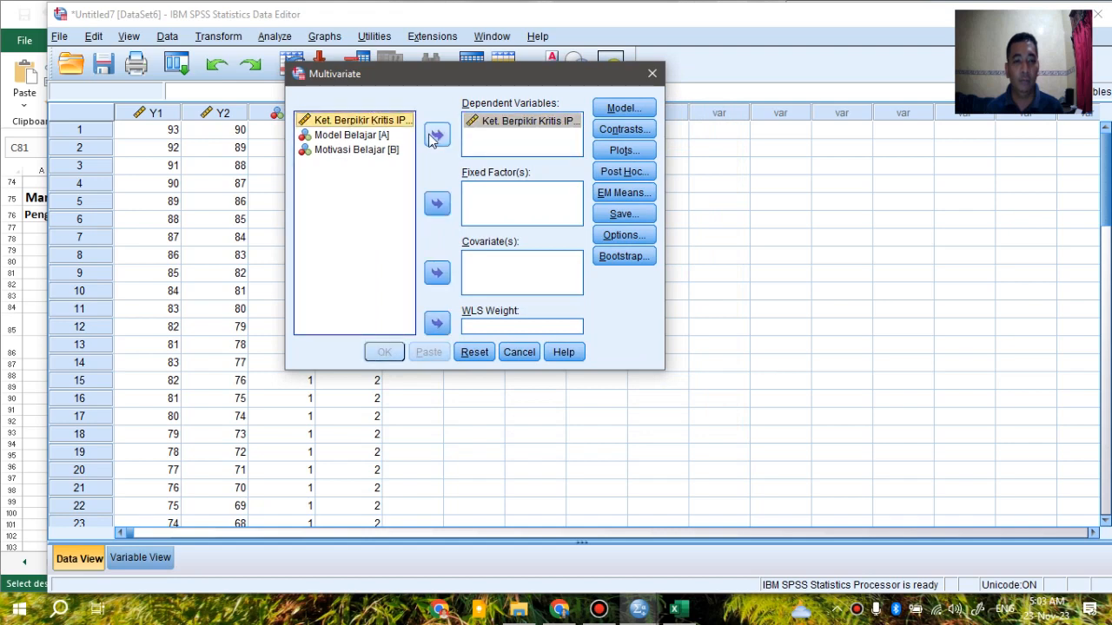
{"action": "left_click", "coordinate": [434, 139]}
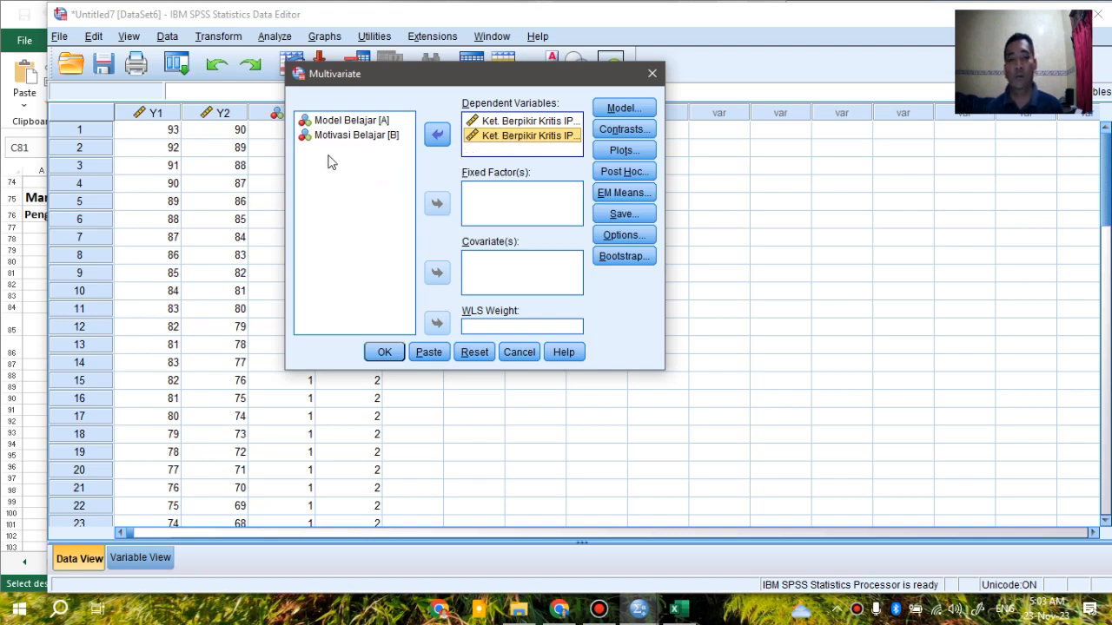
Add Model Belajar [A] and Motivasi Belajar [B] as fixed factors of the multivariate model
{"action": "left_click", "coordinate": [344, 127]}
{"action": "left_click", "coordinate": [437, 204]}
{"action": "left_click", "coordinate": [344, 121]}
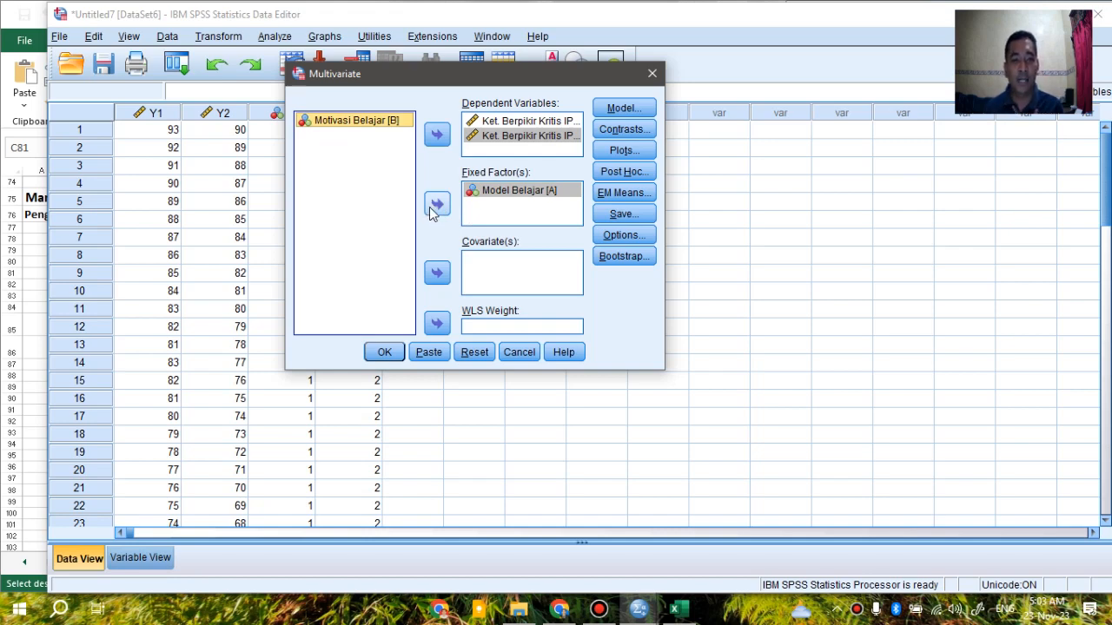
{"action": "left_click", "coordinate": [437, 205]}
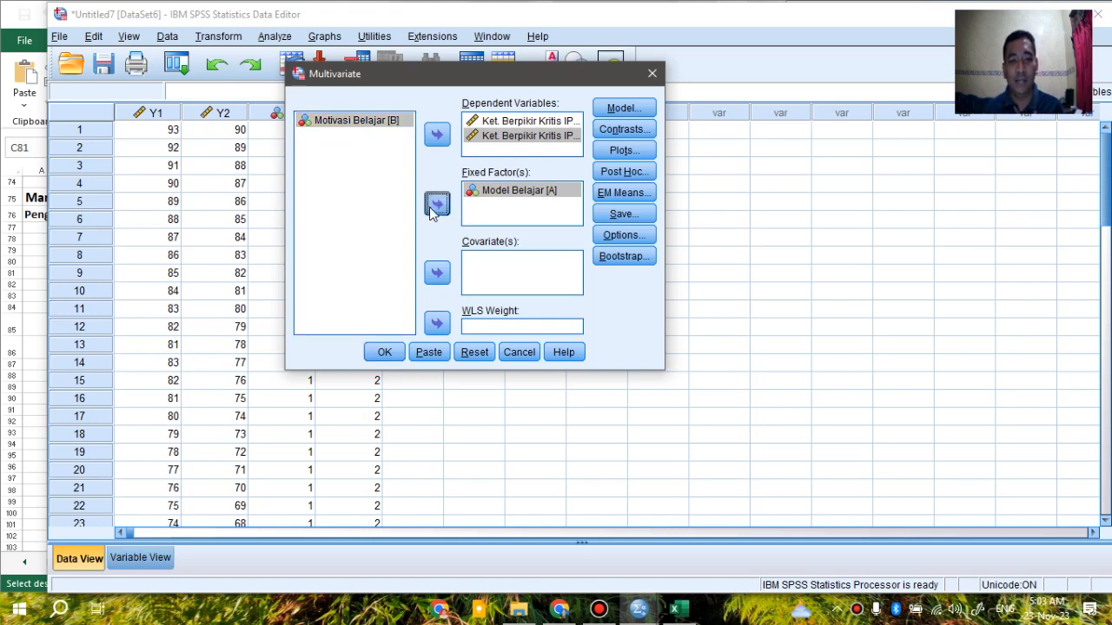
Request Bonferroni post hoc tests for factors A and B
{"action": "left_click", "coordinate": [622, 172]}
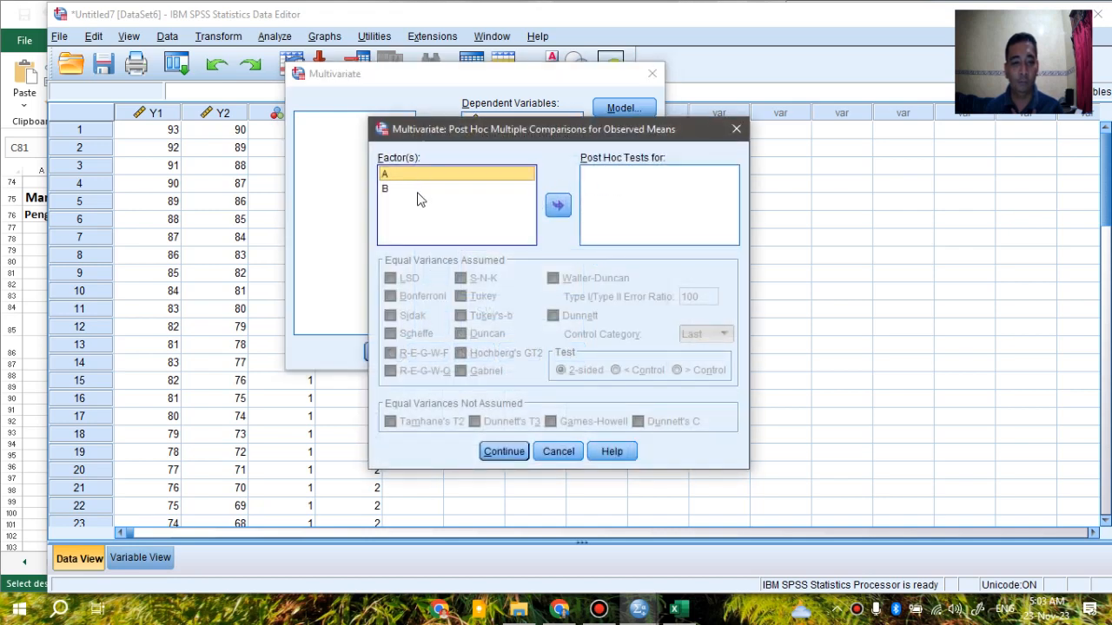
{"action": "left_click", "coordinate": [556, 205]}
{"action": "left_click", "coordinate": [420, 189]}
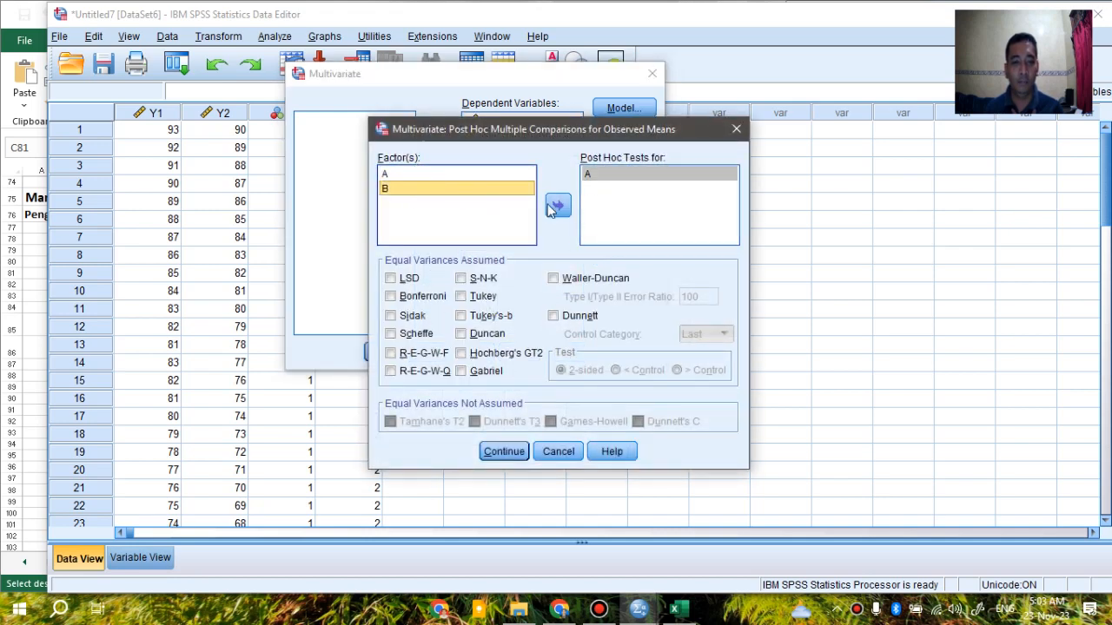
{"action": "left_click", "coordinate": [557, 206]}
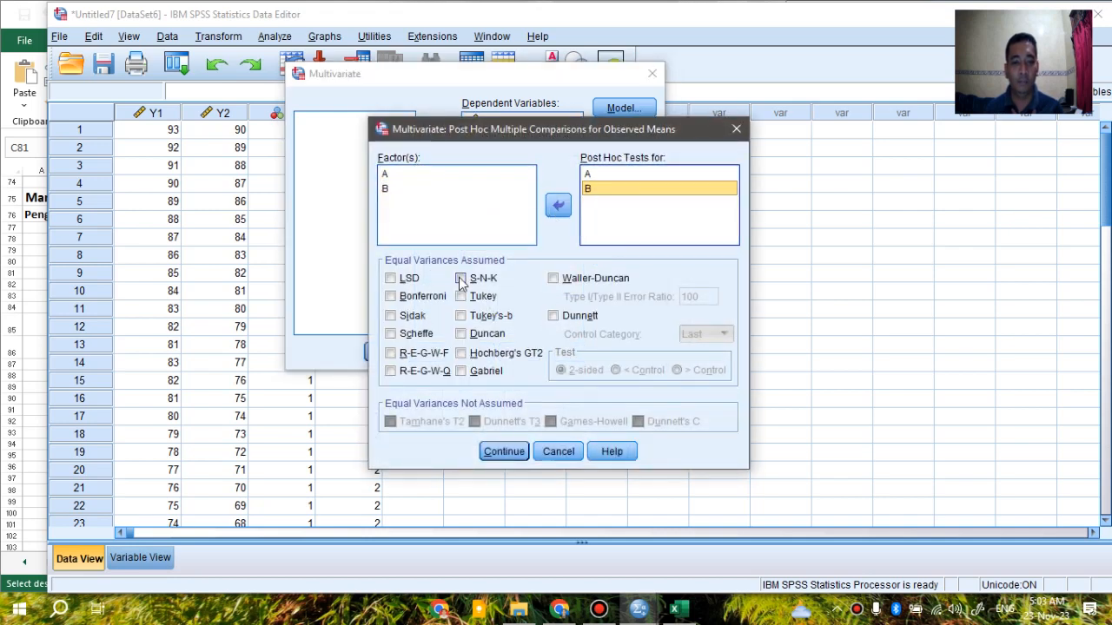
{"action": "left_click", "coordinate": [390, 296]}
{"action": "left_click", "coordinate": [503, 452]}
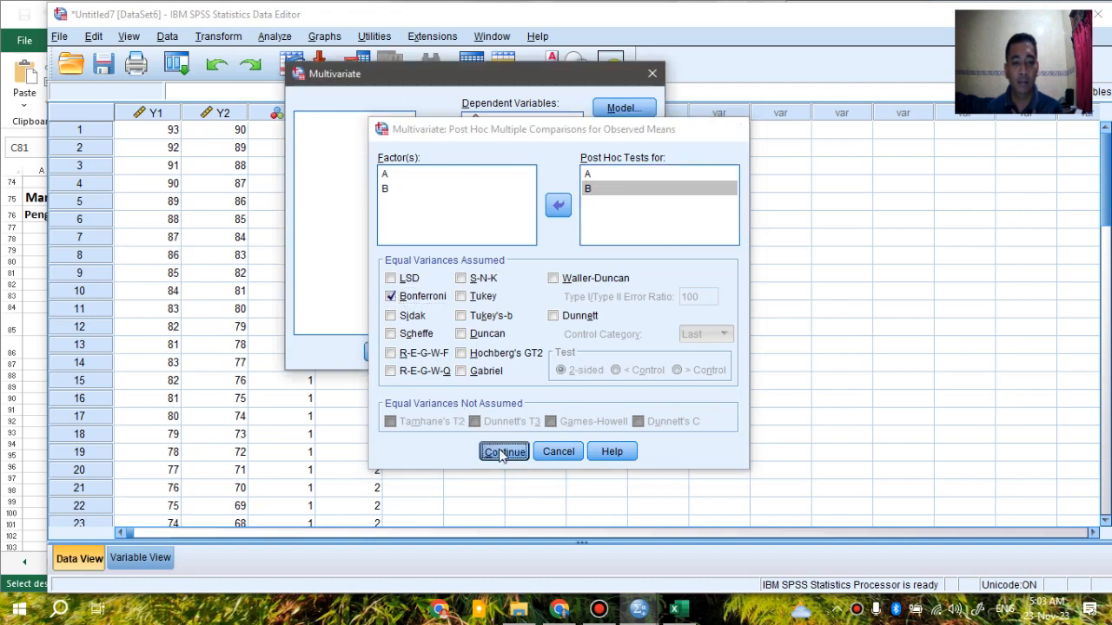
Enable homogeneity tests in the multivariate options
{"action": "left_click", "coordinate": [624, 235]}
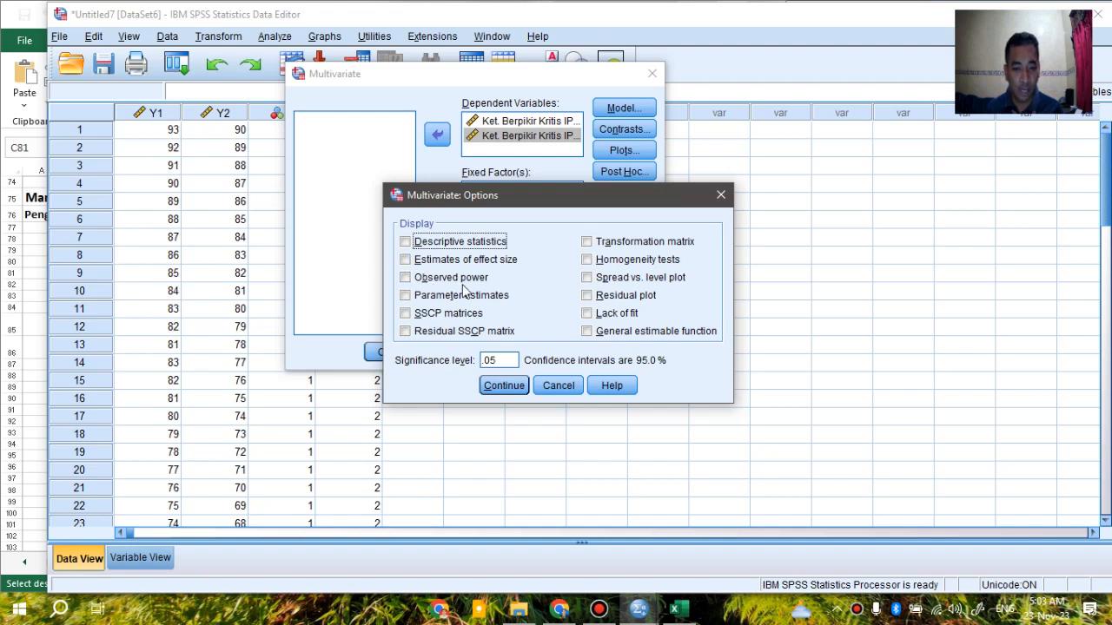
{"action": "left_click", "coordinate": [588, 261]}
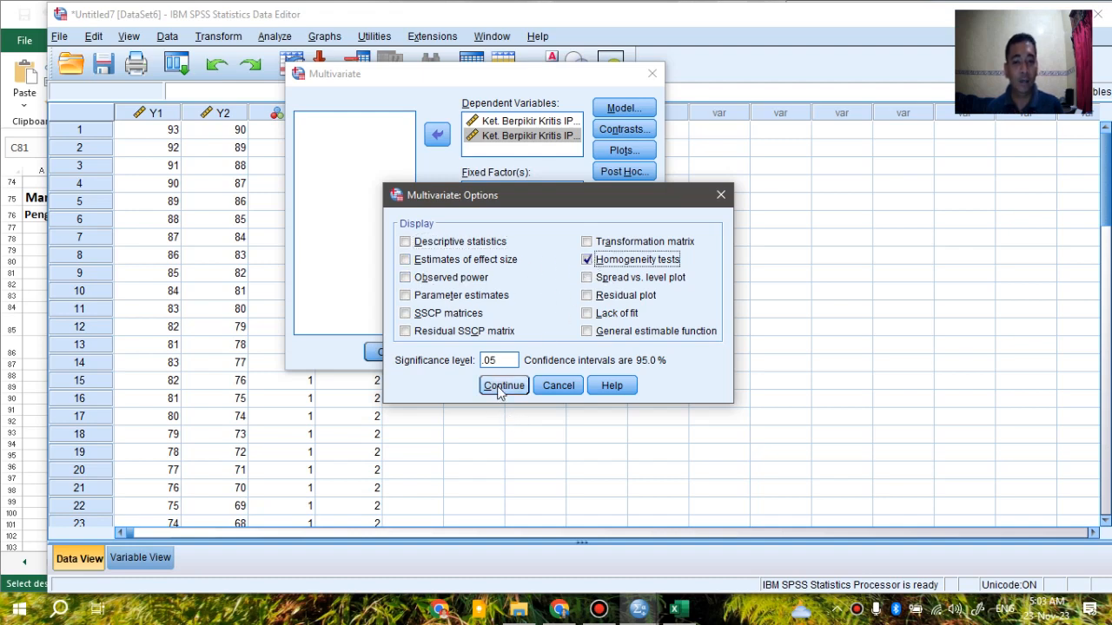
{"action": "left_click", "coordinate": [503, 386]}
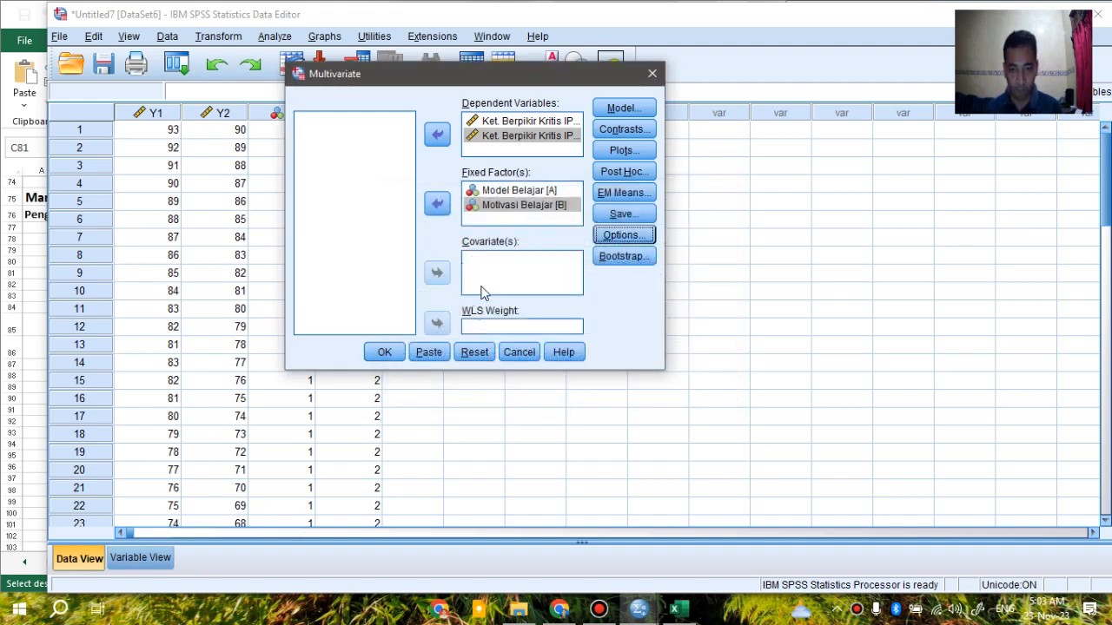
Run the multivariate analysis without defining profile plots and maximize the output window
{"action": "left_click", "coordinate": [631, 156]}
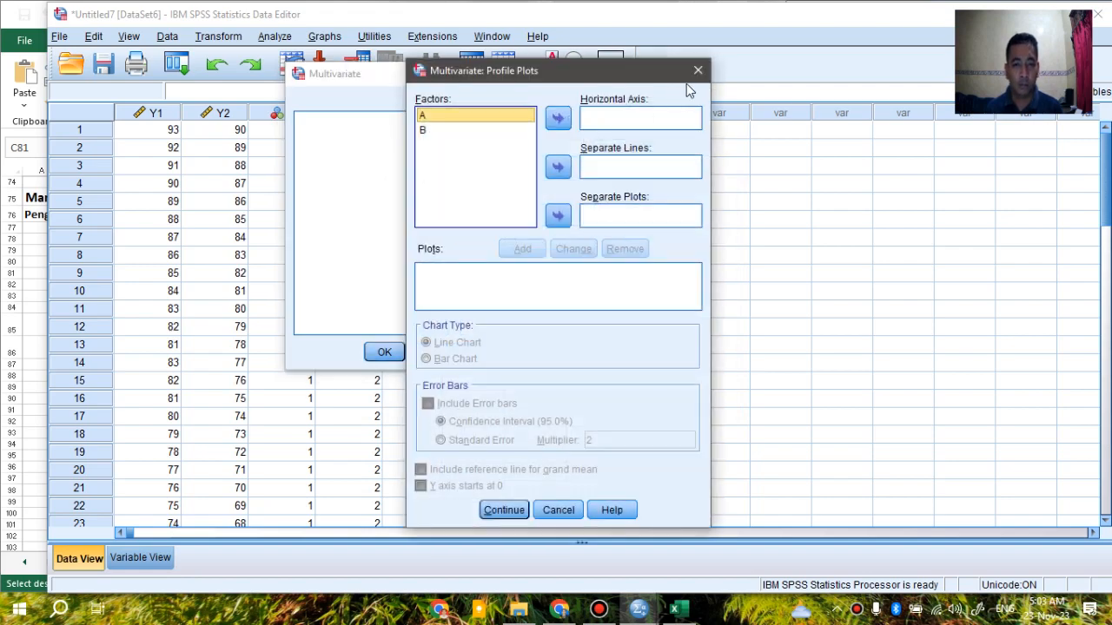
{"action": "left_click", "coordinate": [696, 73]}
{"action": "left_click", "coordinate": [385, 350]}
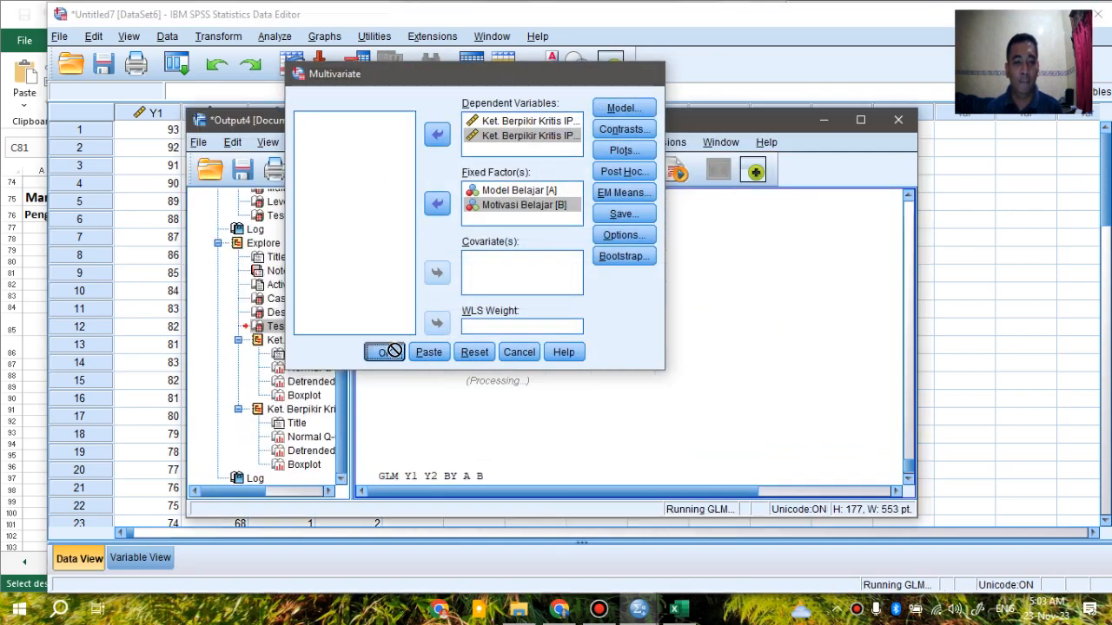
{"action": "double_click", "coordinate": [513, 120]}
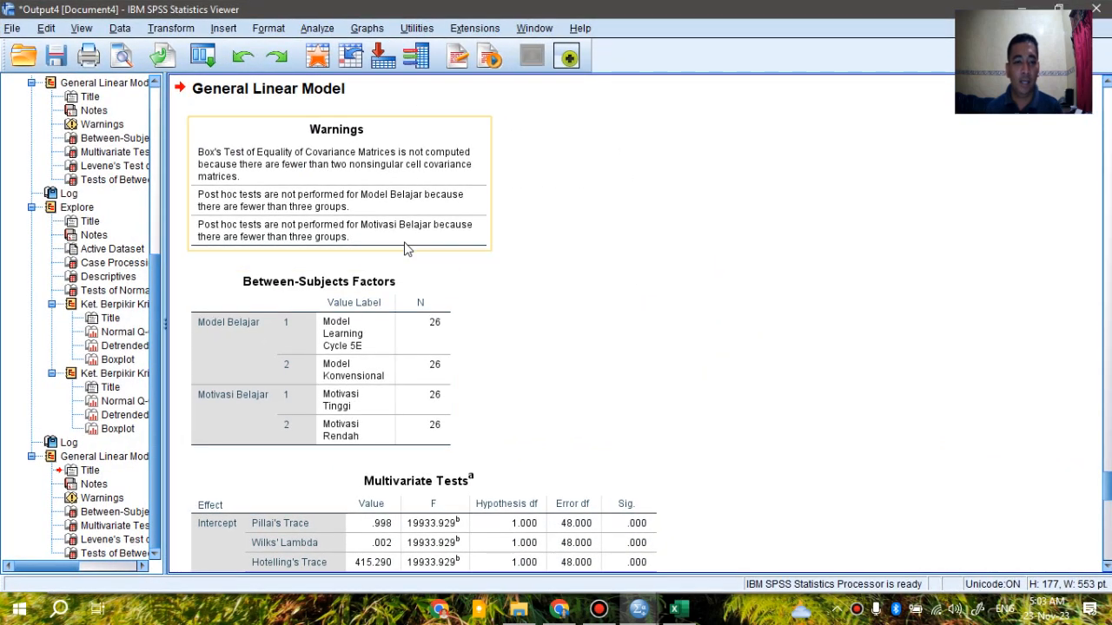
Examine the Multivariate Tests table's significance values for the effects A, B and A * B
{"action": "scroll", "coordinate": [405, 247], "scroll_direction": "down", "scroll_amount": 3}
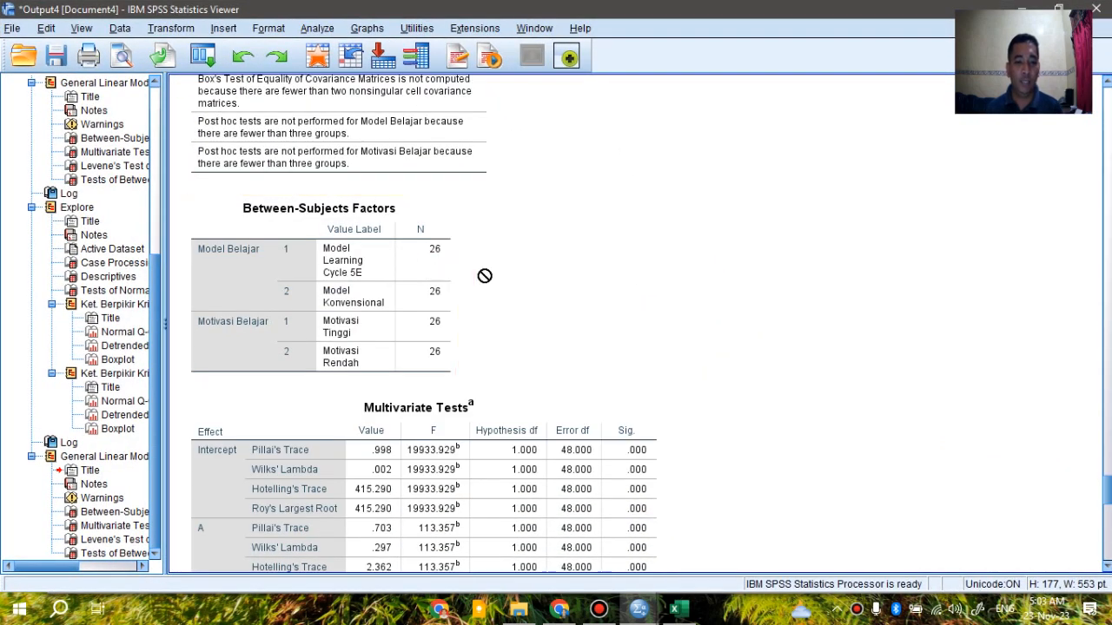
{"action": "scroll", "coordinate": [484, 275], "scroll_direction": "down", "scroll_amount": 3}
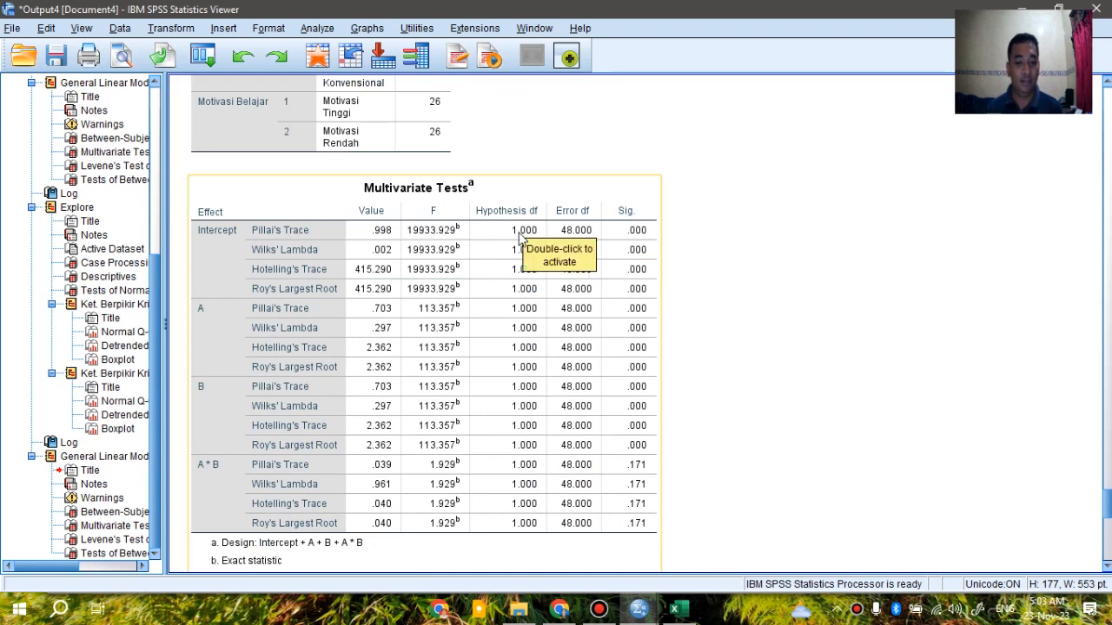
{"action": "scroll", "coordinate": [525, 231], "scroll_direction": "down", "scroll_amount": 2}
{"action": "scroll", "coordinate": [525, 230], "scroll_direction": "up", "scroll_amount": 2}
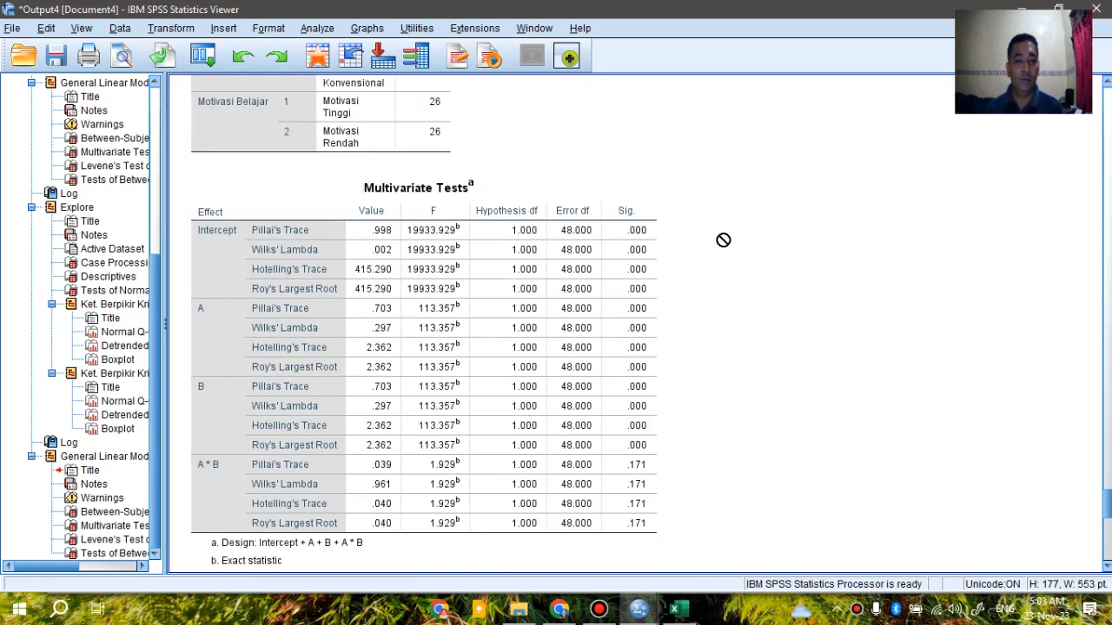
{"action": "scroll", "coordinate": [755, 243], "scroll_direction": "down", "scroll_amount": 2}
{"action": "scroll", "coordinate": [755, 243], "scroll_direction": "up", "scroll_amount": 2}
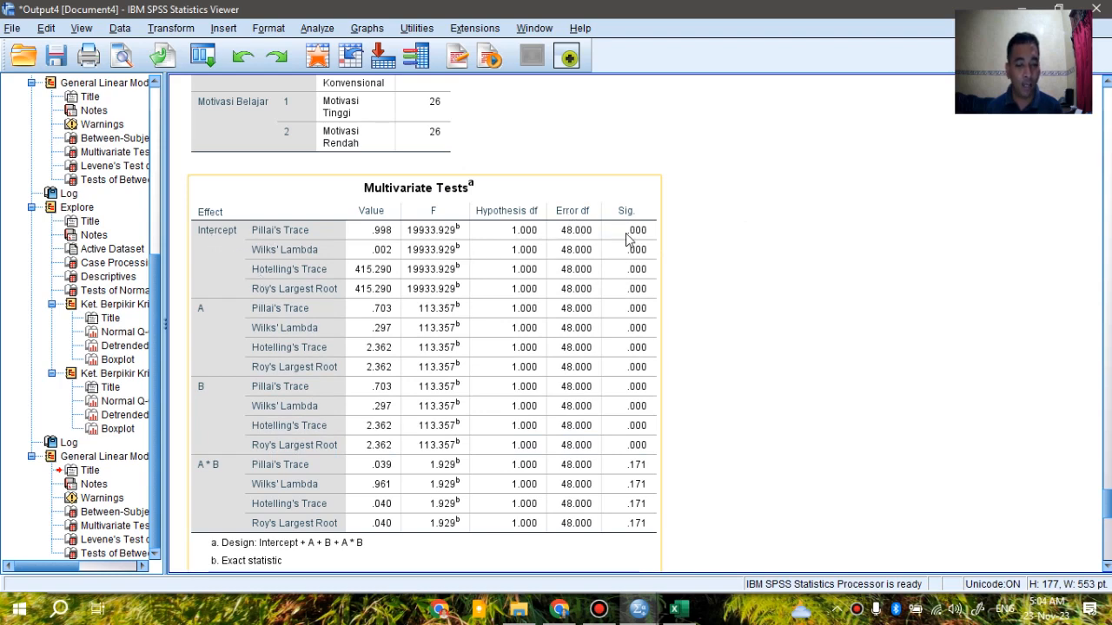
{"action": "left_click_drag", "start_coordinate": [627, 240], "coordinate": [655, 373]}
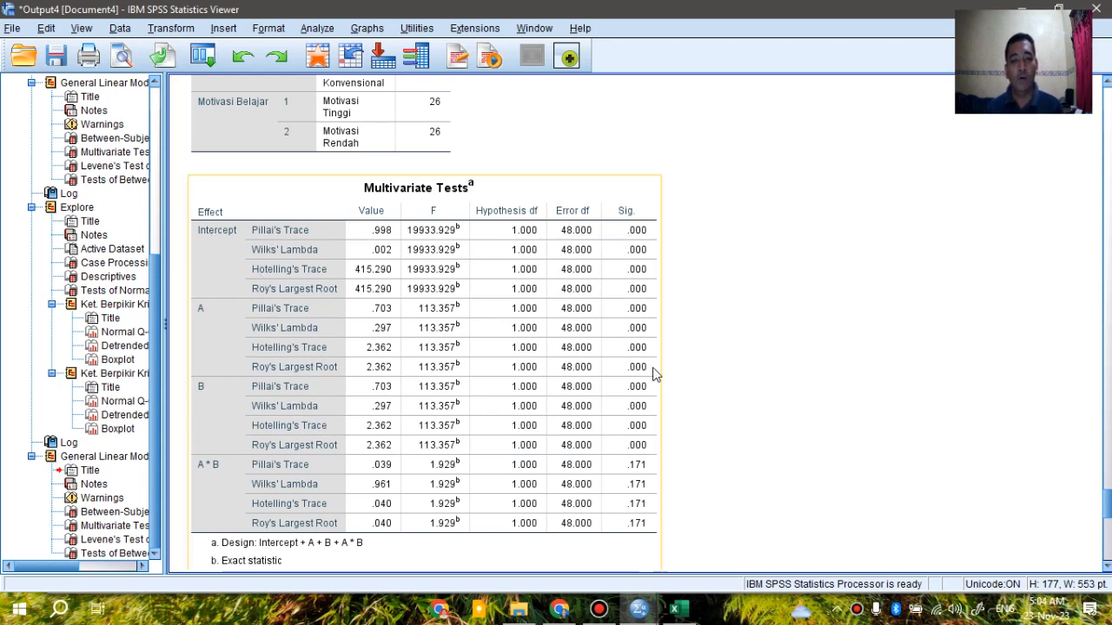
{"action": "left_click", "coordinate": [652, 233]}
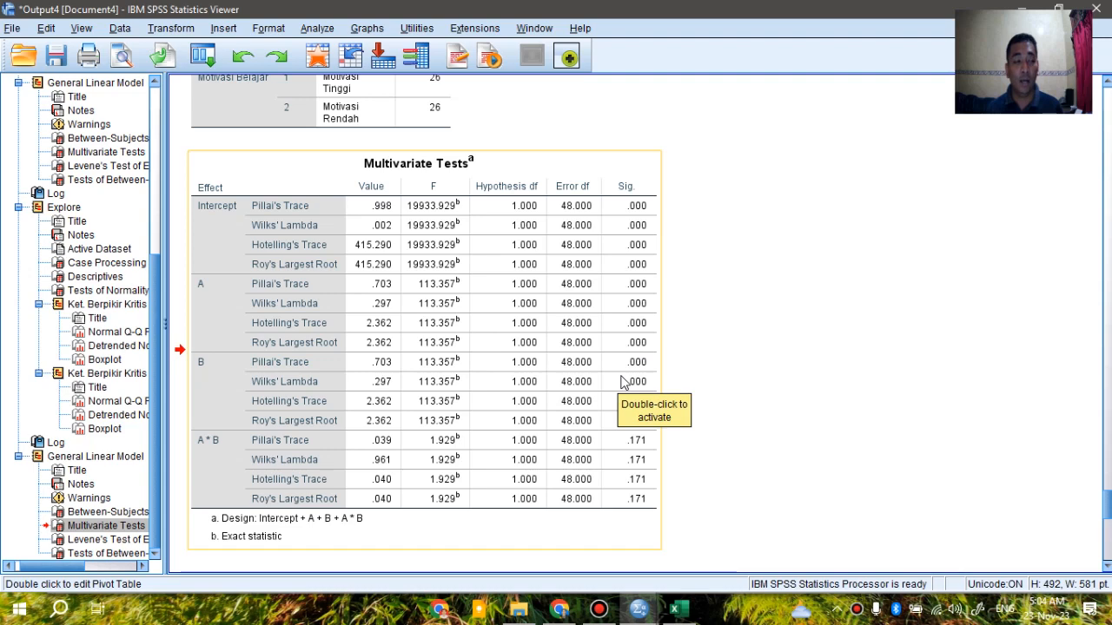
{"action": "scroll", "coordinate": [612, 389], "scroll_direction": "down", "scroll_amount": 3}
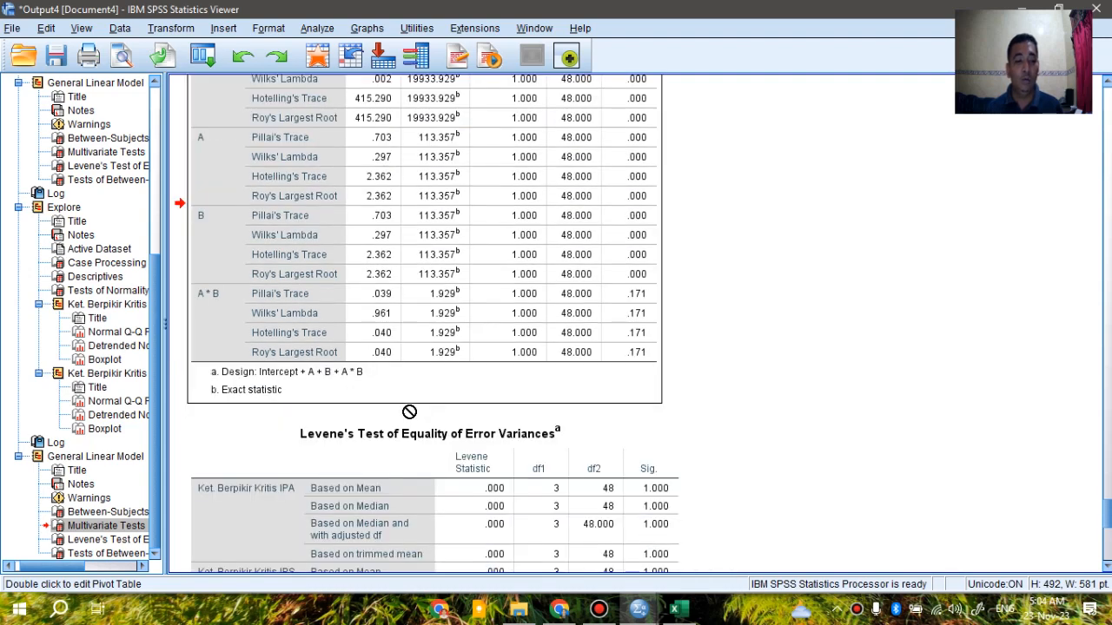
{"action": "scroll", "coordinate": [226, 325], "scroll_direction": "up", "scroll_amount": 2}
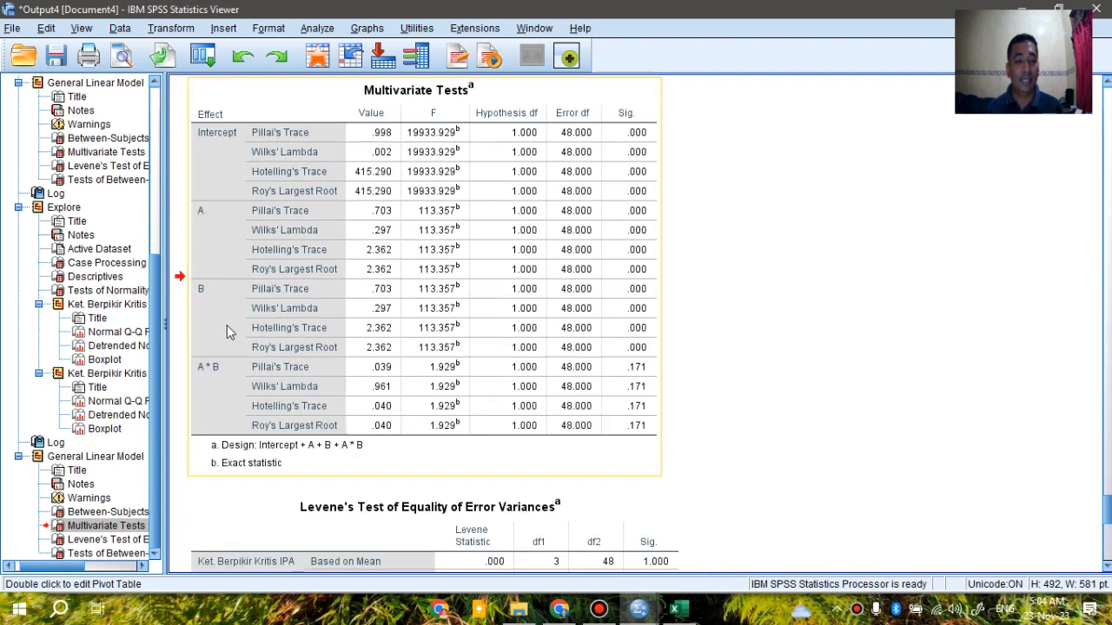
{"action": "left_click", "coordinate": [633, 385]}
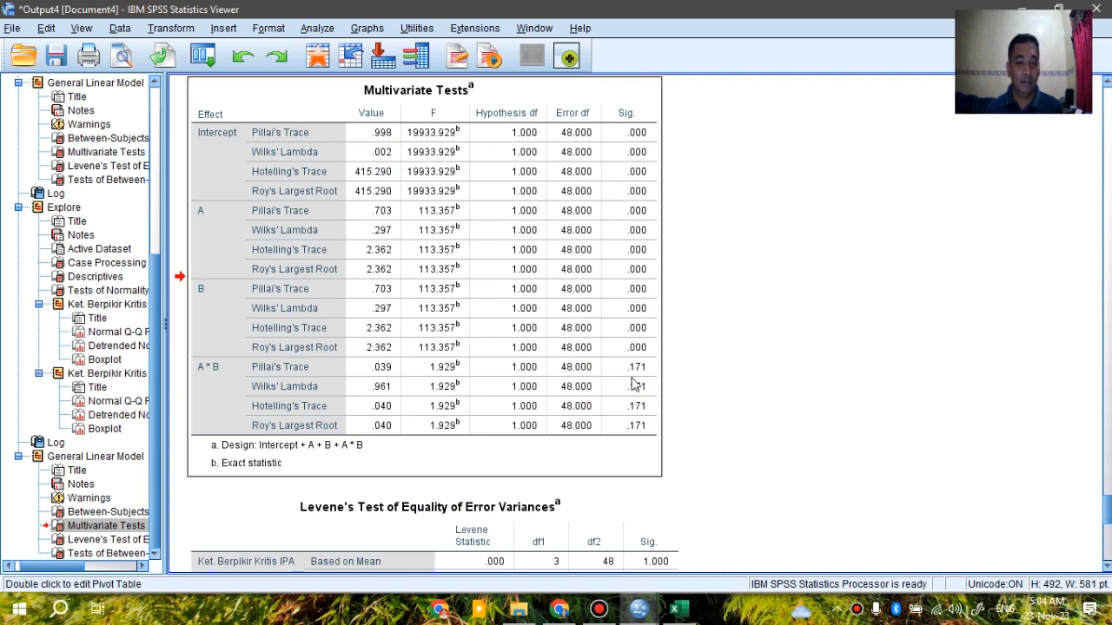
Review the significance of the A * B interaction across the four statistics in the Multivariate Tests table
{"action": "mouse_move", "coordinate": [645, 381]}
{"action": "left_mouse_down"}
{"action": "mouse_move", "coordinate": [679, 387]}
{"action": "mouse_move", "coordinate": [649, 391]}
{"action": "left_mouse_up"}
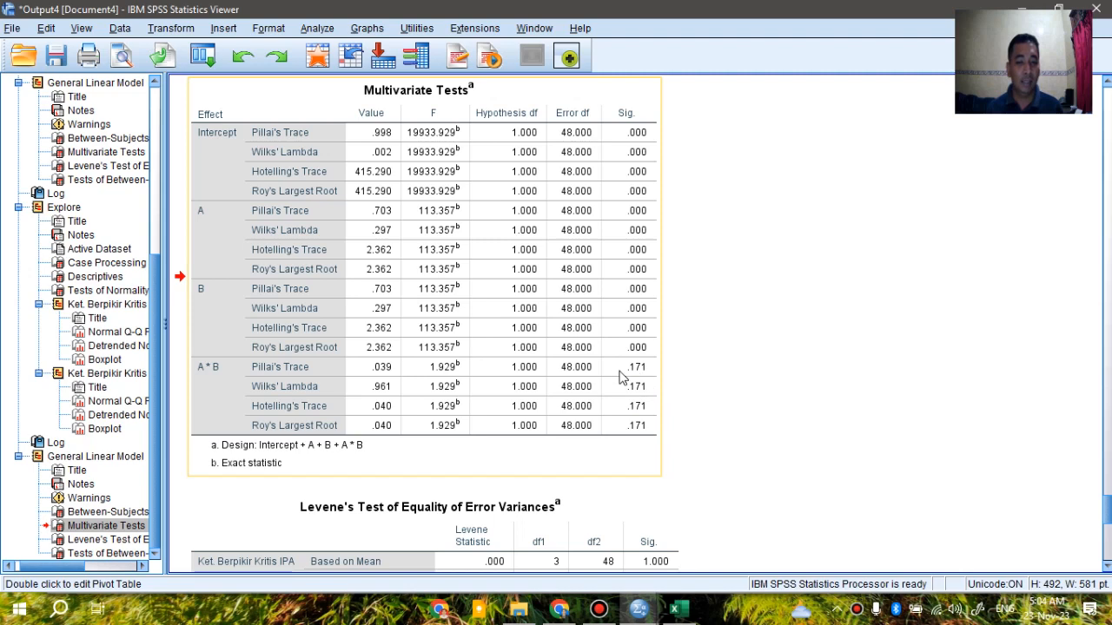
{"action": "left_click_drag", "start_coordinate": [651, 382], "coordinate": [627, 379]}
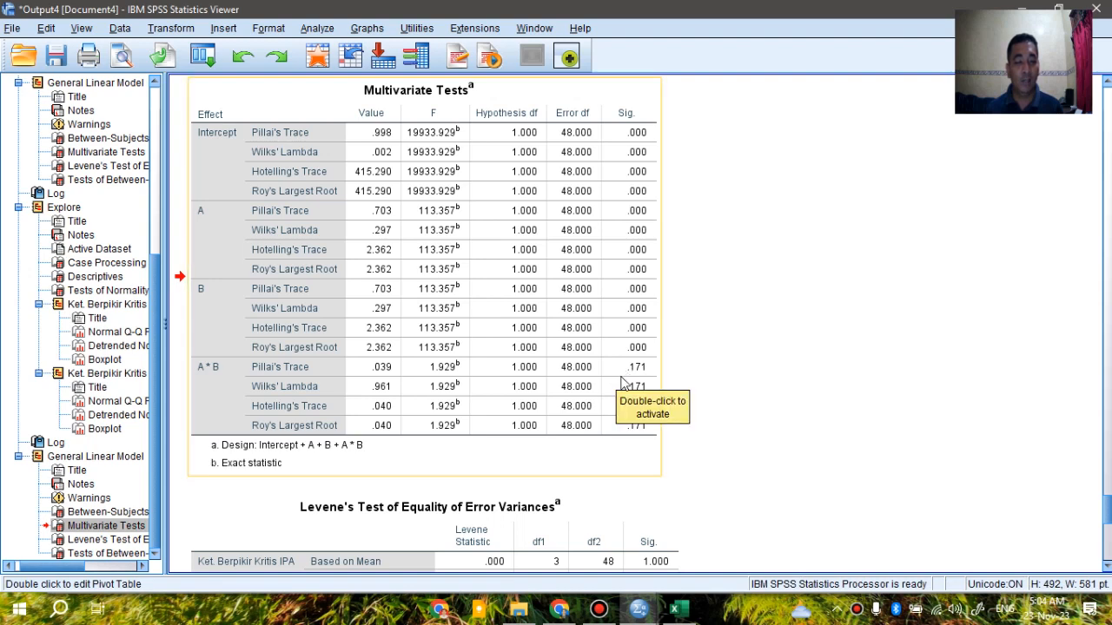
{"action": "left_click", "coordinate": [636, 373]}
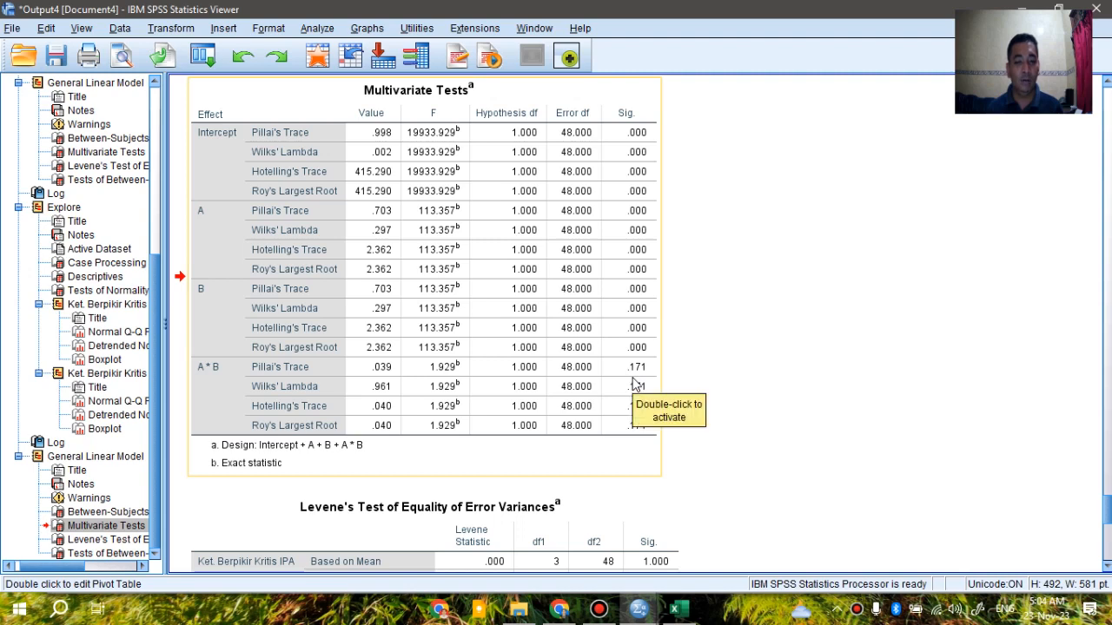
{"action": "left_click", "coordinate": [636, 384]}
Examine Levene's Test of Equality of Error Variances, comparing the significance values for Ket. Berpikir Kritis IPA and Ket. Berpikir Kritis IPS
{"action": "scroll", "coordinate": [640, 392], "scroll_direction": "down", "scroll_amount": 3}
{"action": "left_click", "coordinate": [640, 392]}
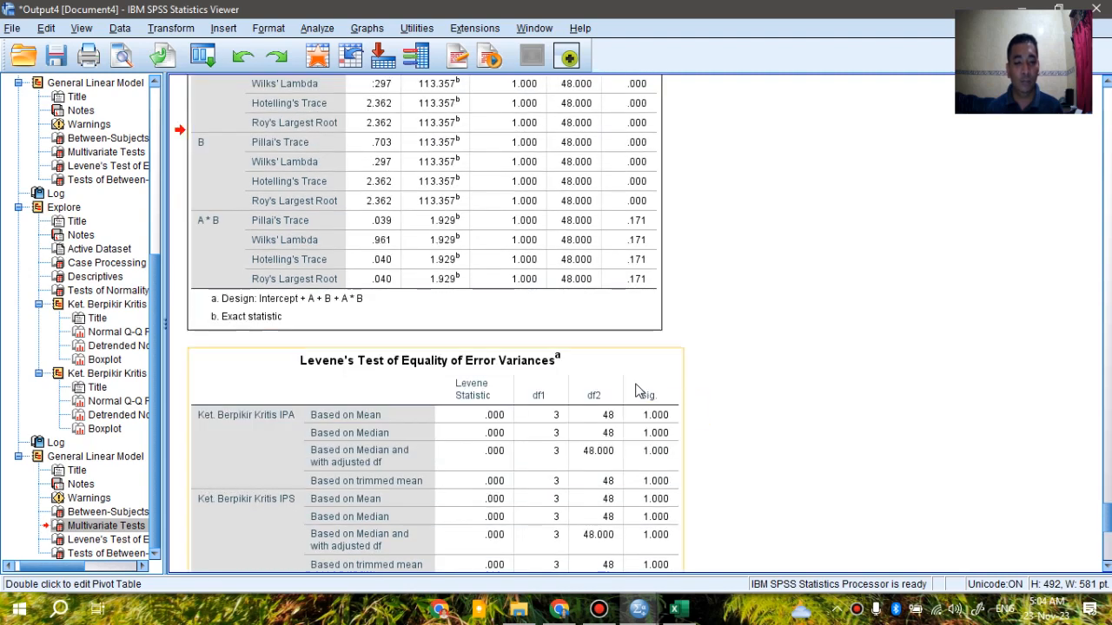
{"action": "scroll", "coordinate": [642, 389], "scroll_direction": "down", "scroll_amount": 3}
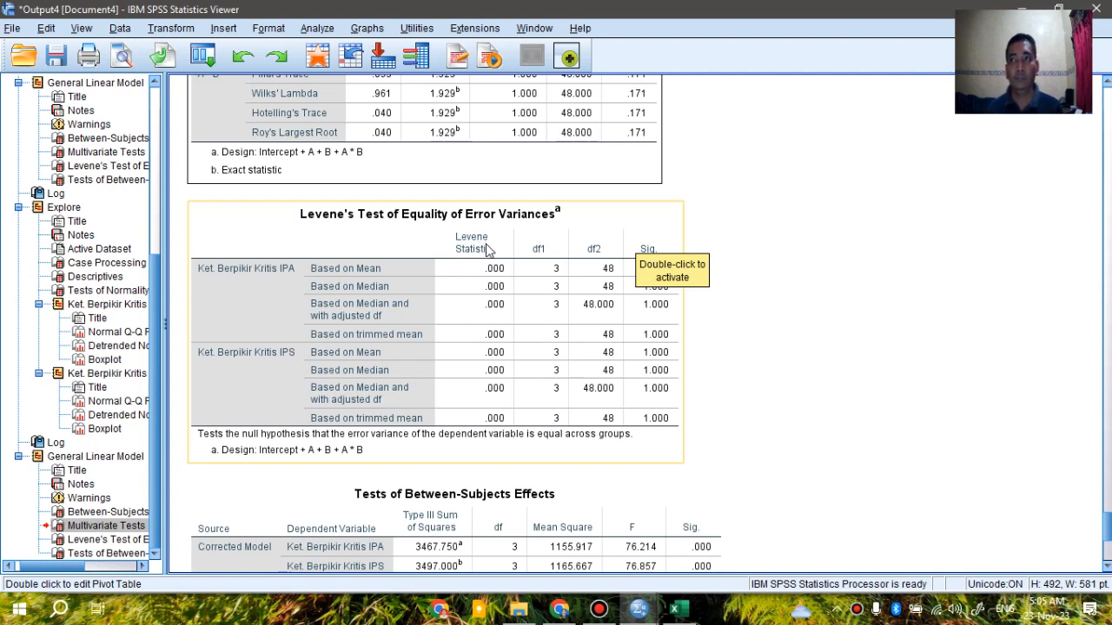
{"action": "scroll", "coordinate": [522, 269], "scroll_direction": "down", "scroll_amount": 2}
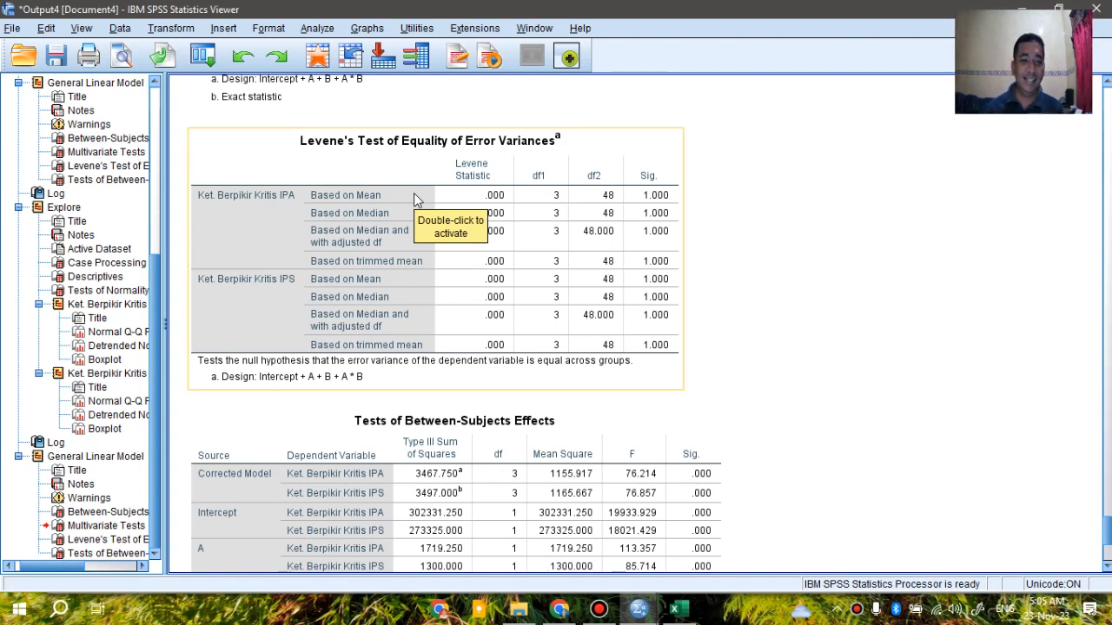
{"action": "left_click", "coordinate": [278, 162]}
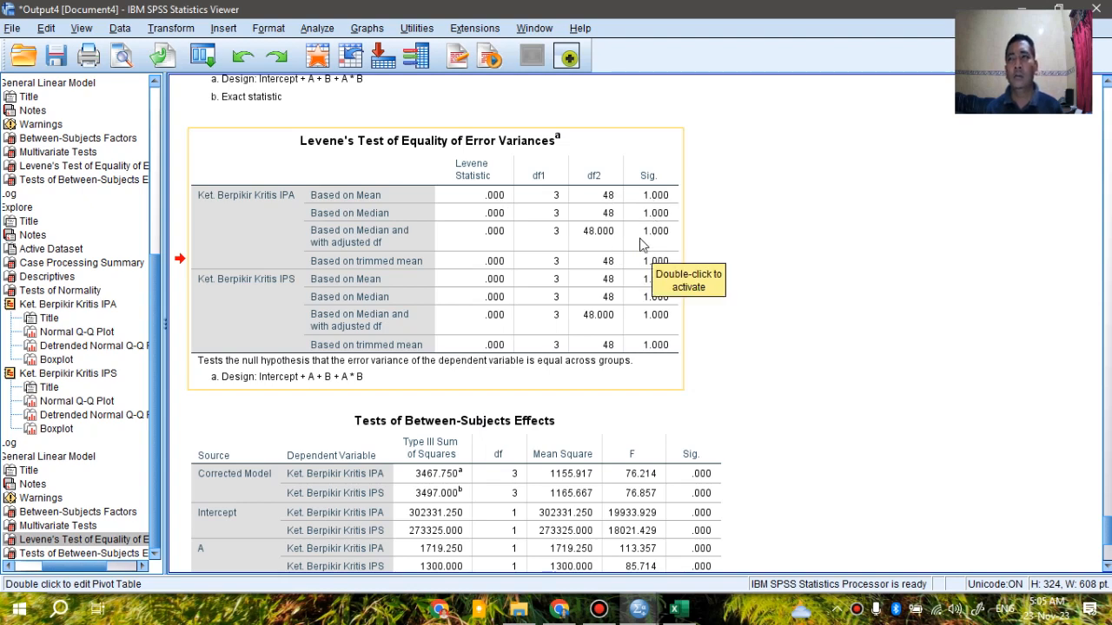
{"action": "double_click", "coordinate": [596, 233]}
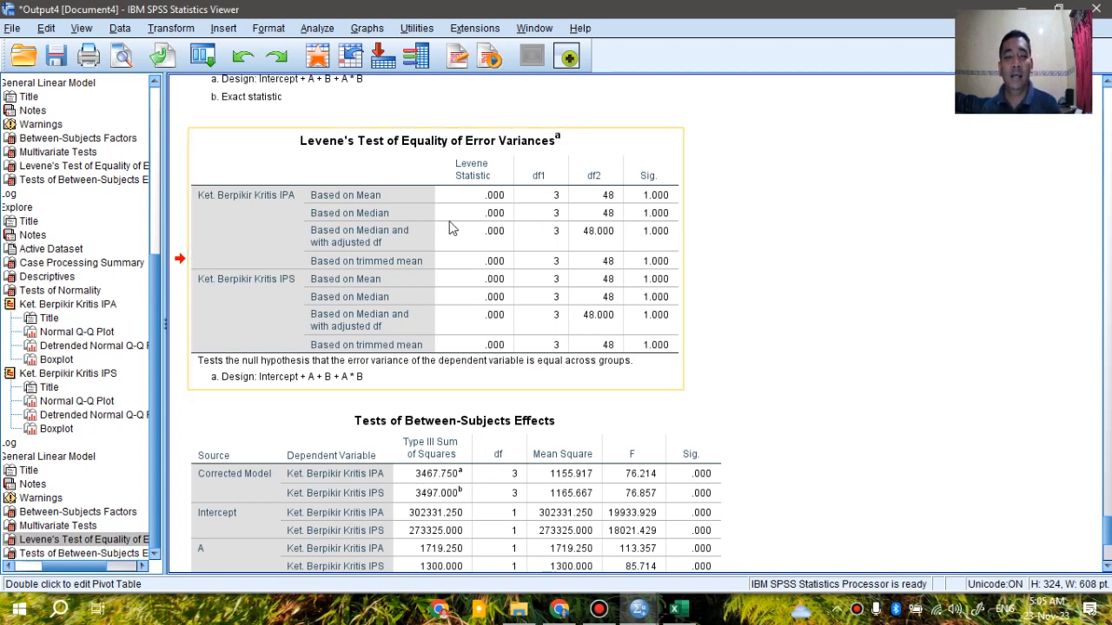
{"action": "double_click", "coordinate": [472, 221]}
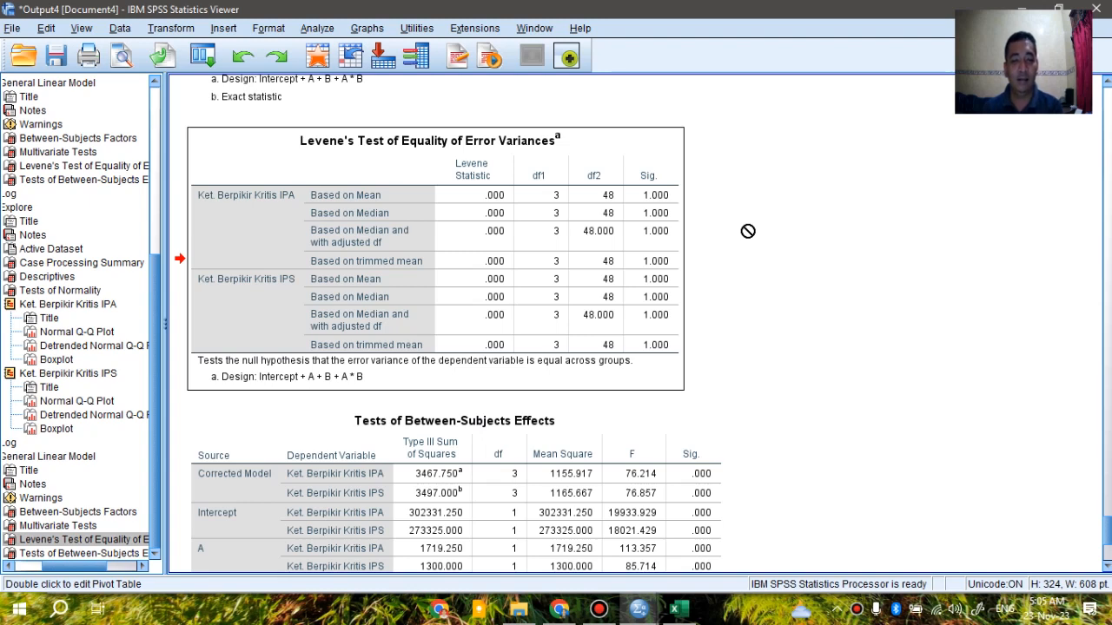
{"action": "left_click", "coordinate": [603, 256]}
{"action": "left_click_drag", "start_coordinate": [658, 278], "coordinate": [641, 317]}
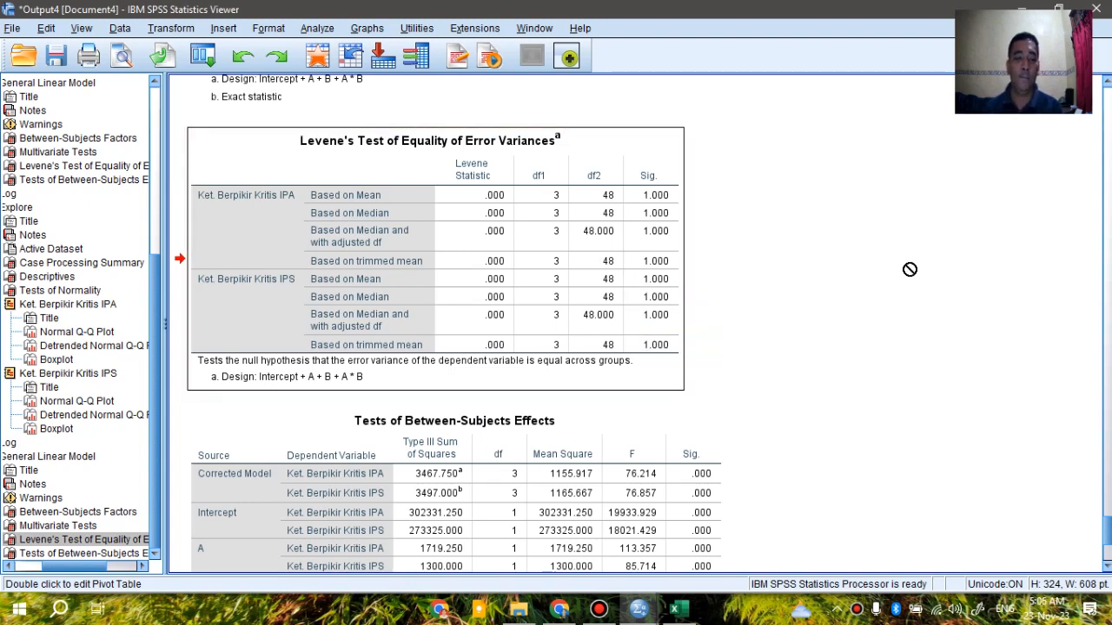
Examine the Tests of Between-Subjects Effects table, checking the significance of factor A on both dependent variables
{"action": "scroll", "coordinate": [911, 268], "scroll_direction": "down", "scroll_amount": 4}
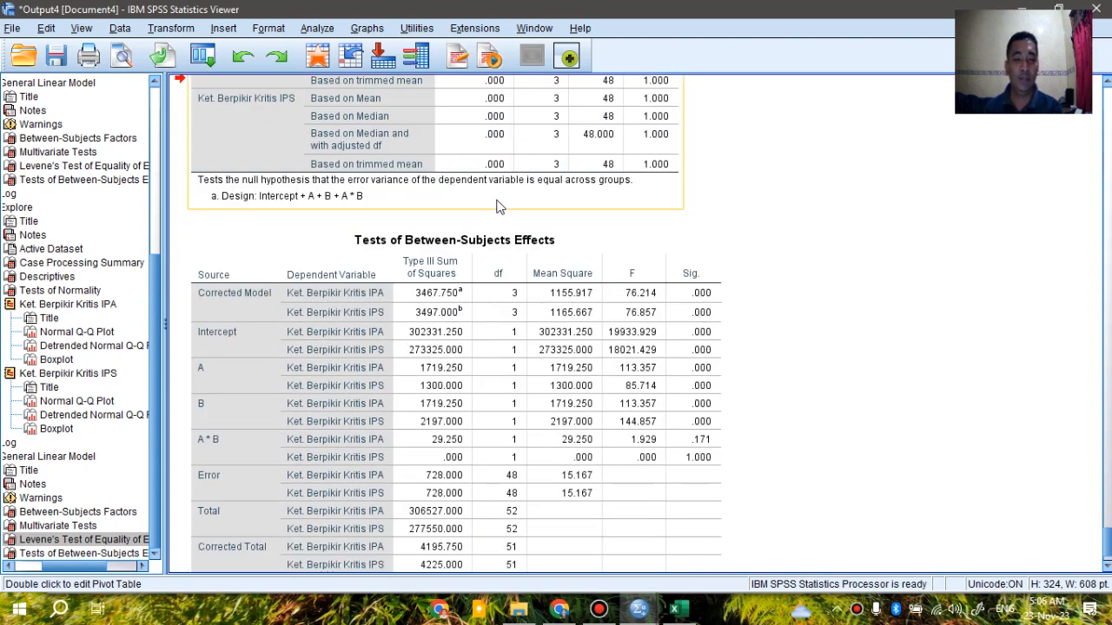
{"action": "scroll", "coordinate": [521, 236], "scroll_direction": "down", "scroll_amount": 2}
{"action": "left_click", "coordinate": [635, 227]}
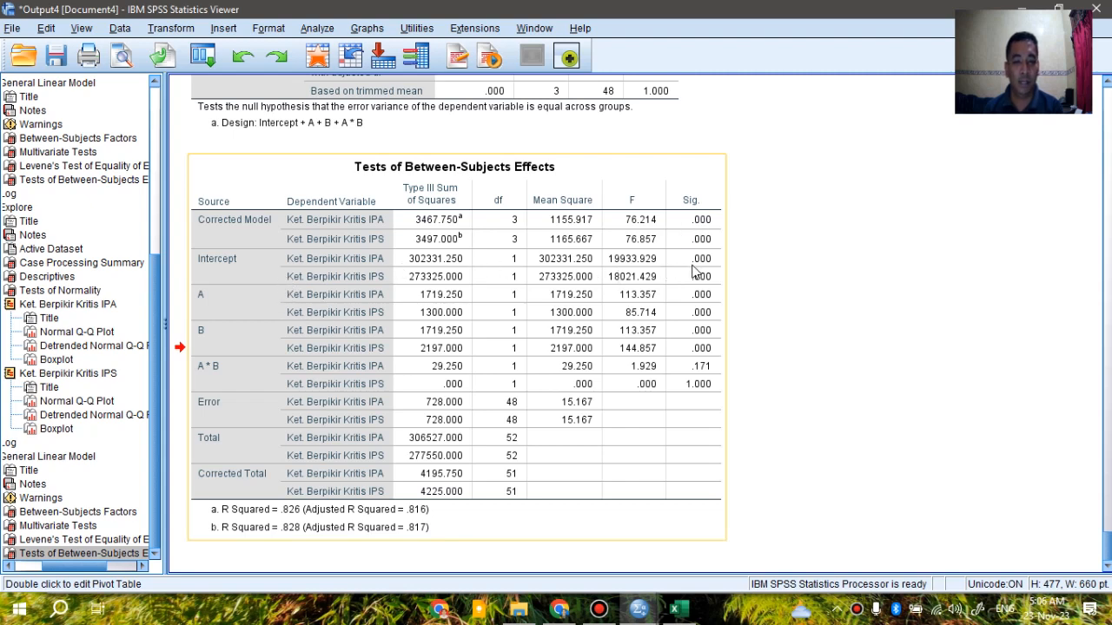
{"action": "left_click", "coordinate": [227, 296]}
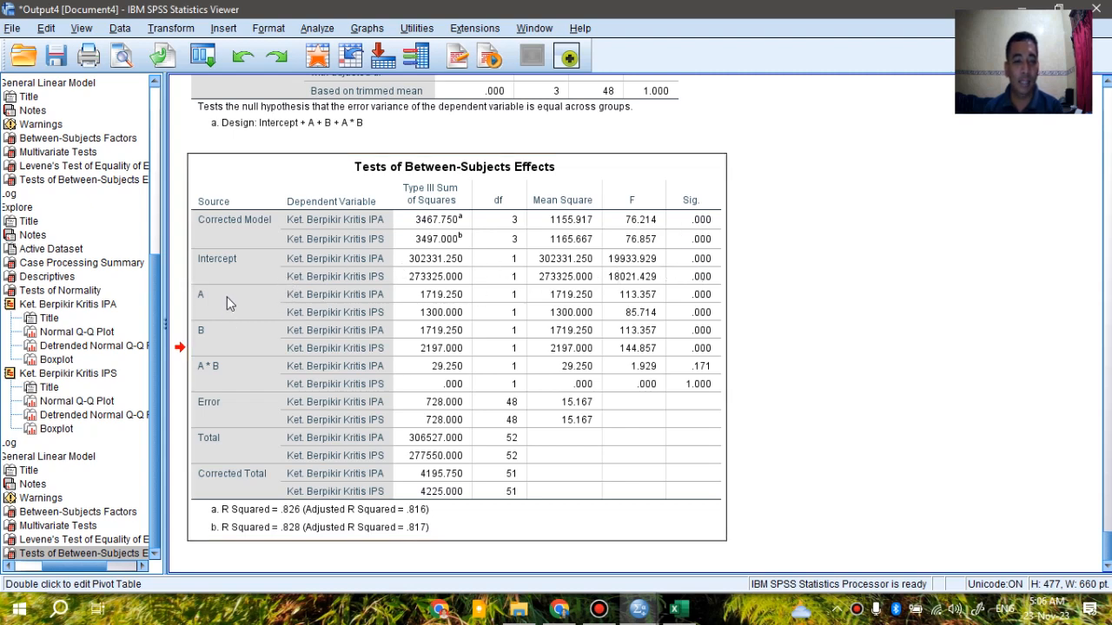